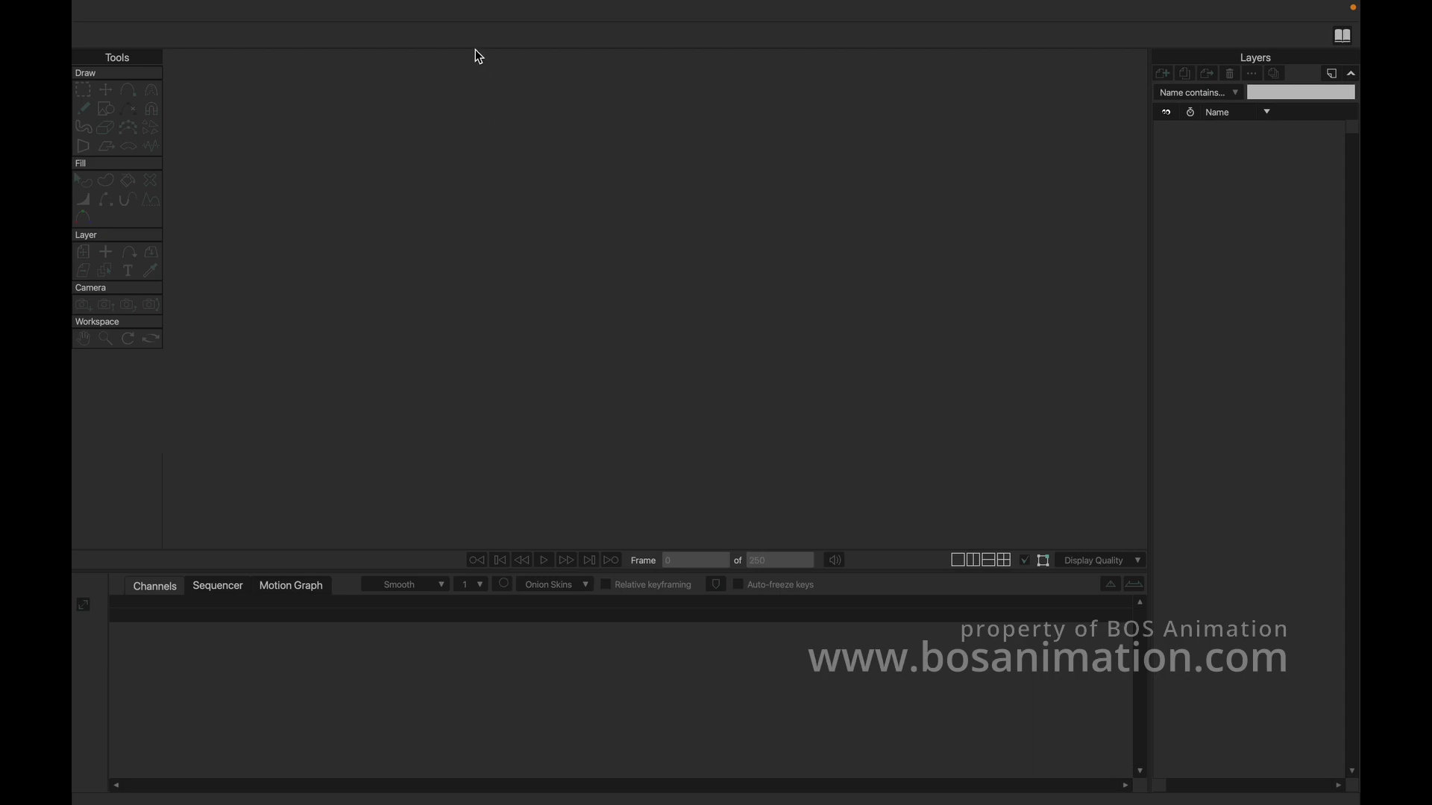
- Create a new project and shrink the timeline area to enlarge the canvas
mouse_move(122, 6)
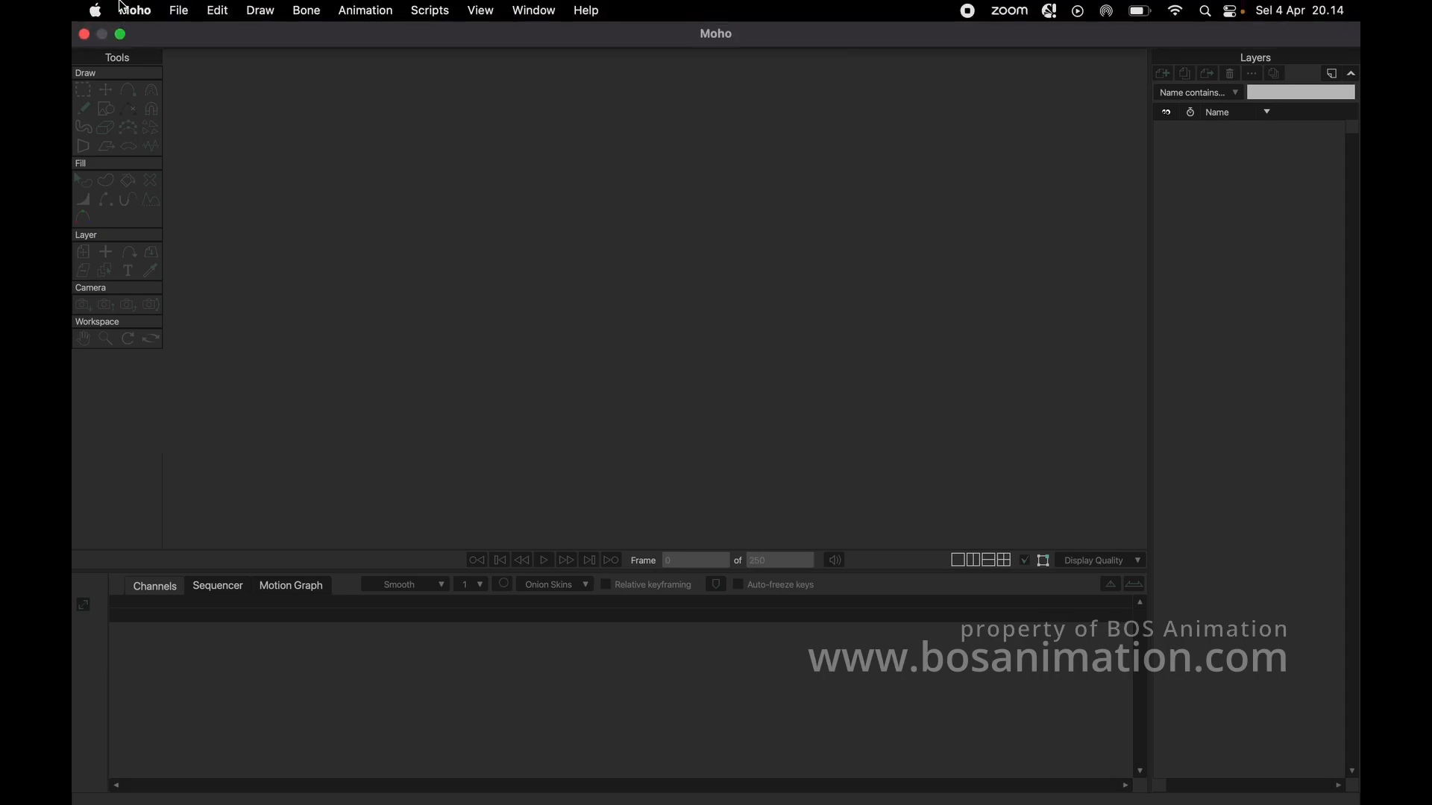
left_click(179, 16)
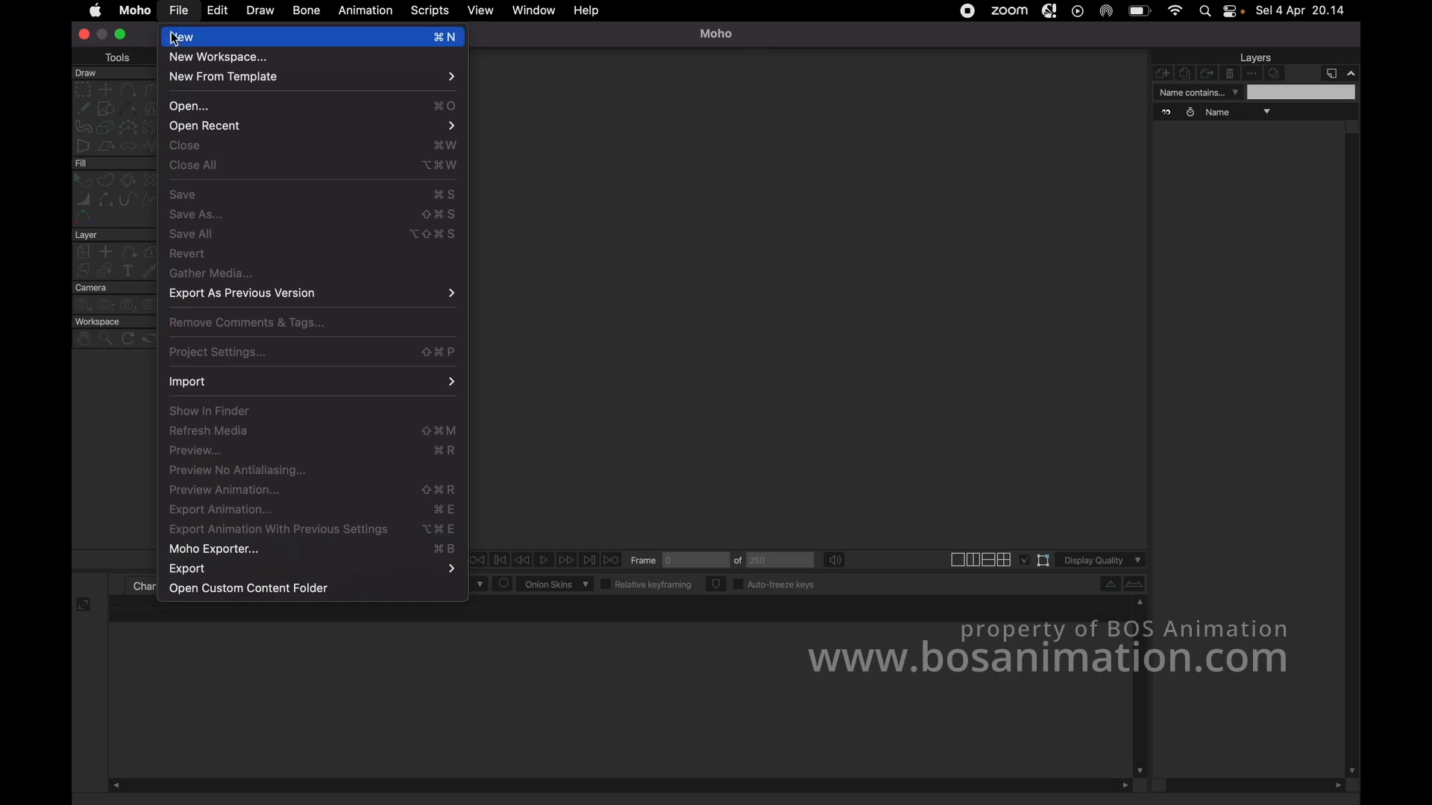
left_click(191, 40)
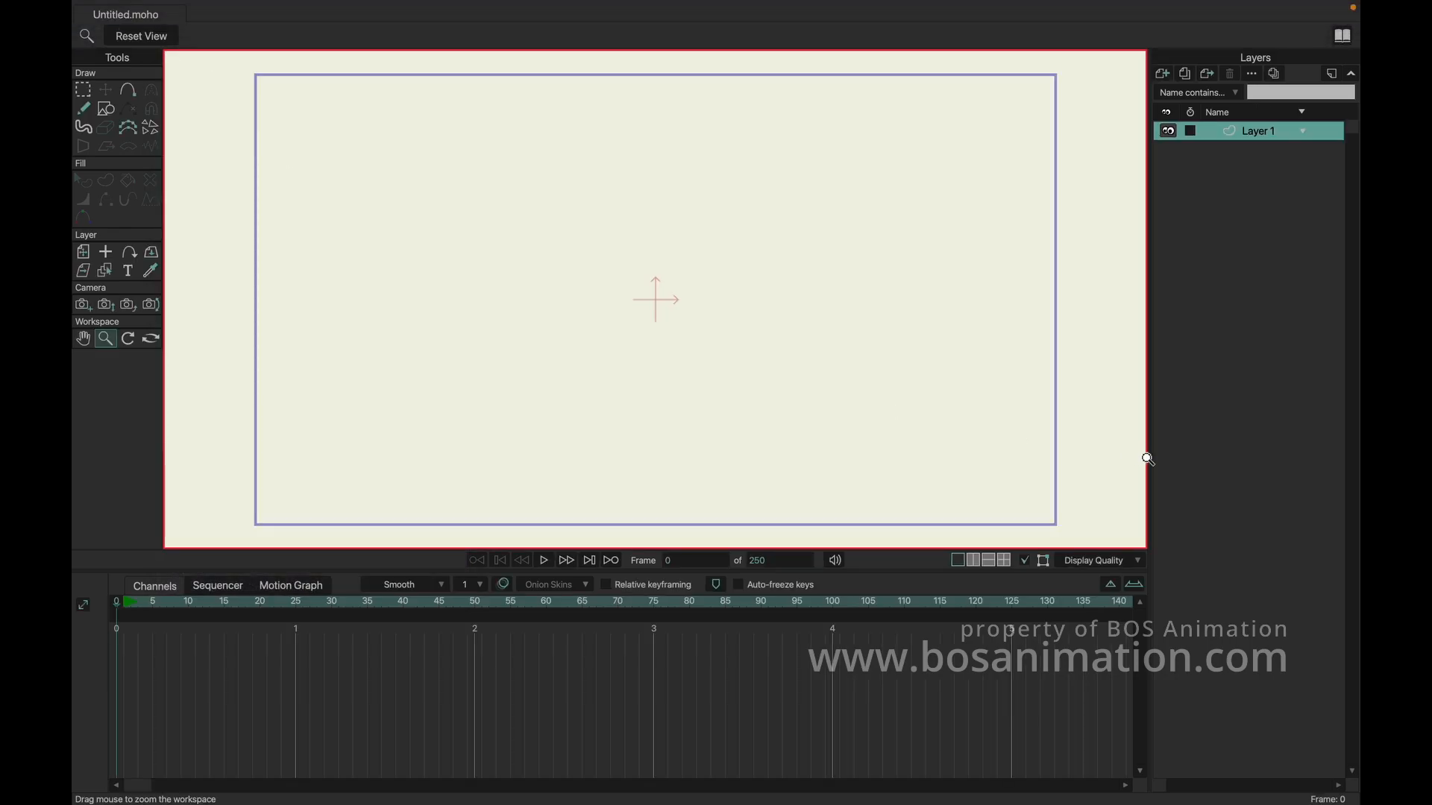
mouse_move(624, 269)
left_mouse_down()
mouse_move(654, 271)
mouse_move(624, 262)
left_mouse_up()
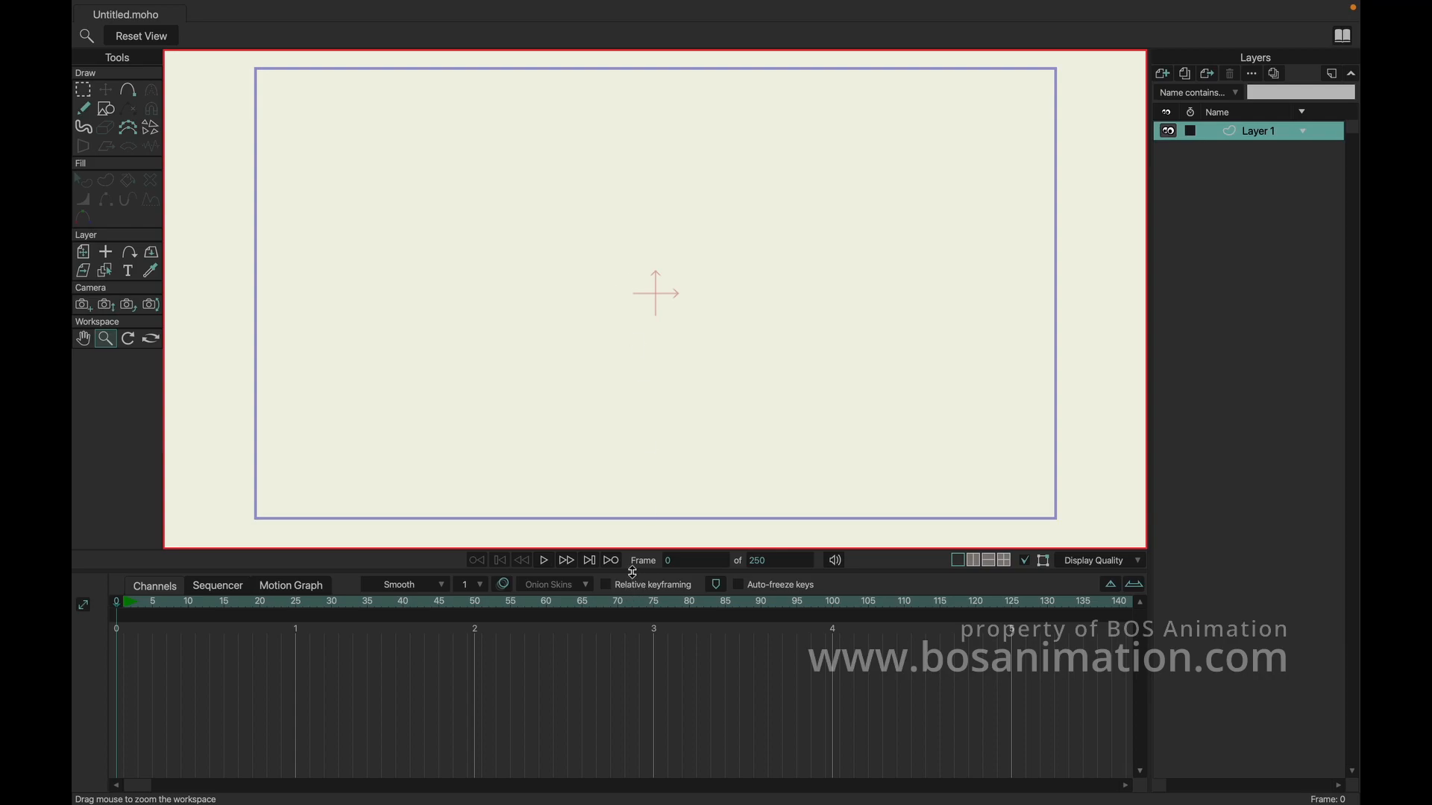
left_click_drag(631, 573, 631, 654)
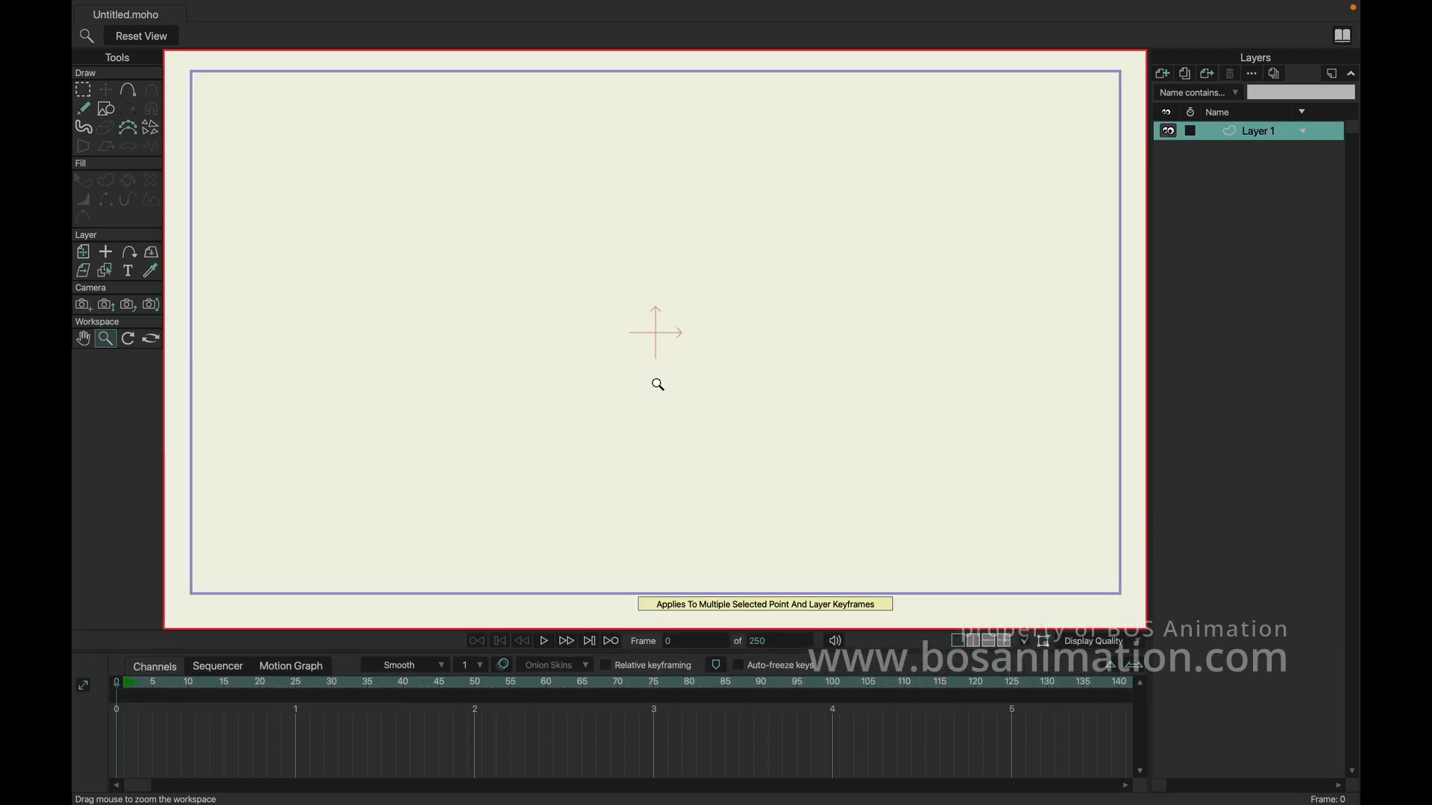
left_click_drag(727, 373, 733, 368)
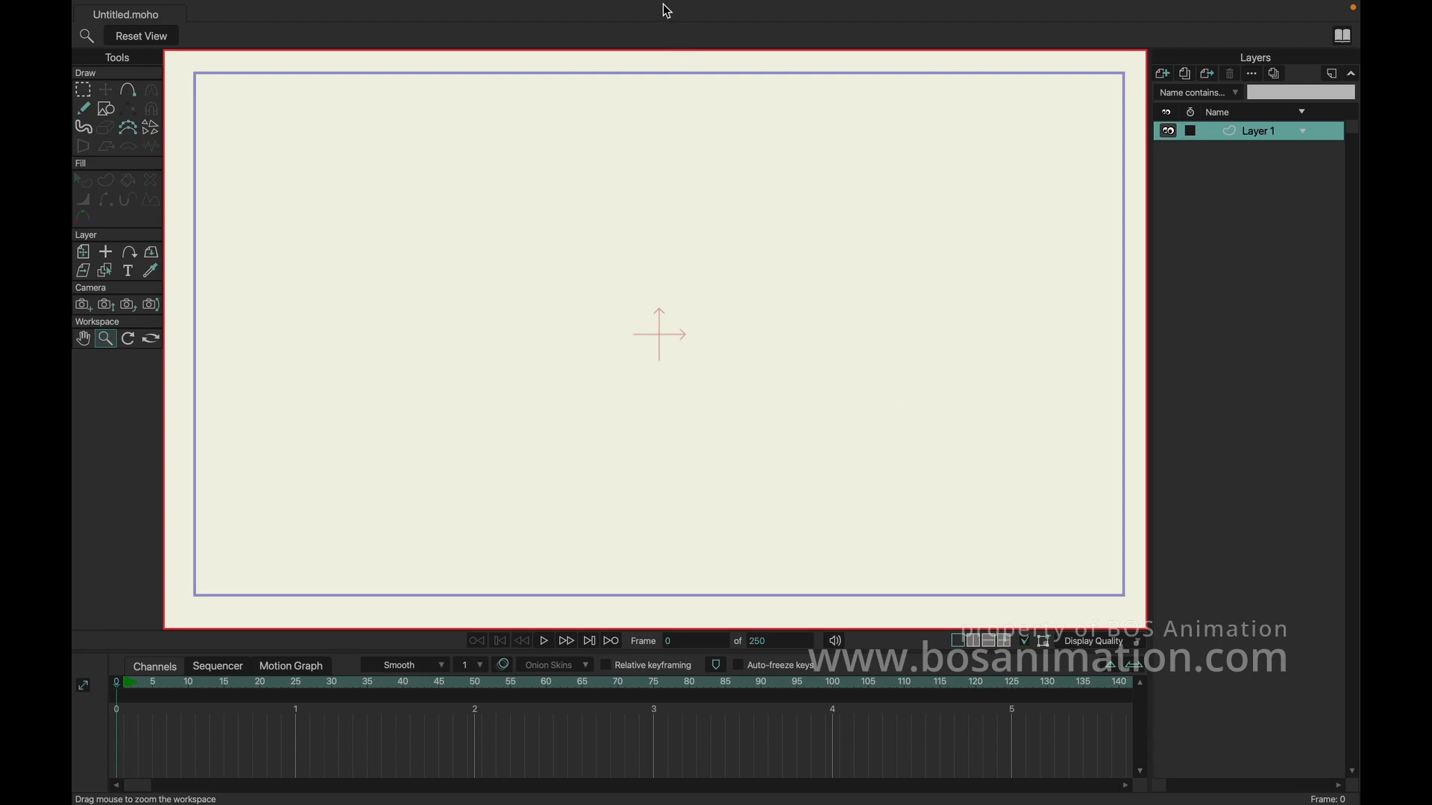
- Import JRock Character.psd into the project with its layers brought in individually
mouse_move(321, 5)
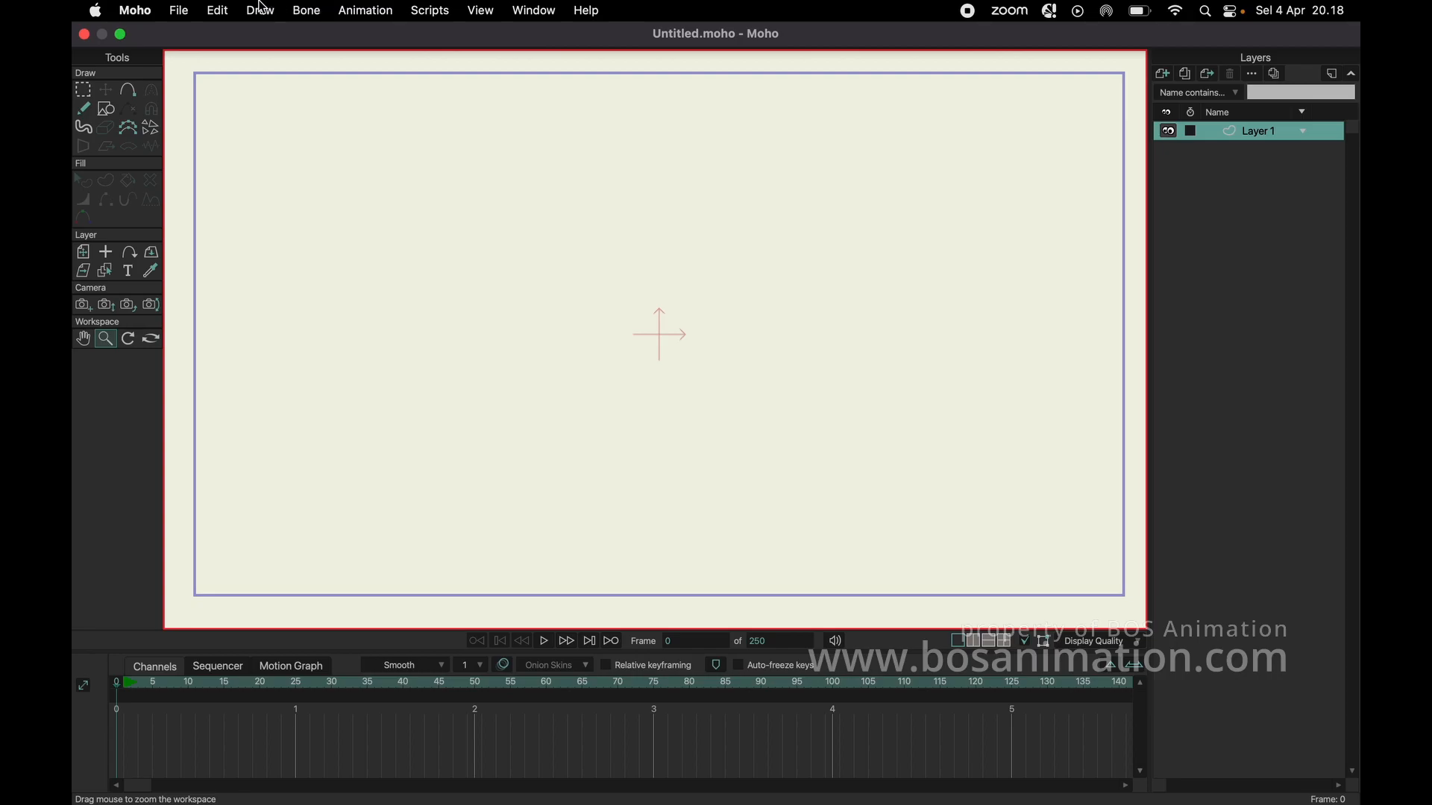
left_click(182, 12)
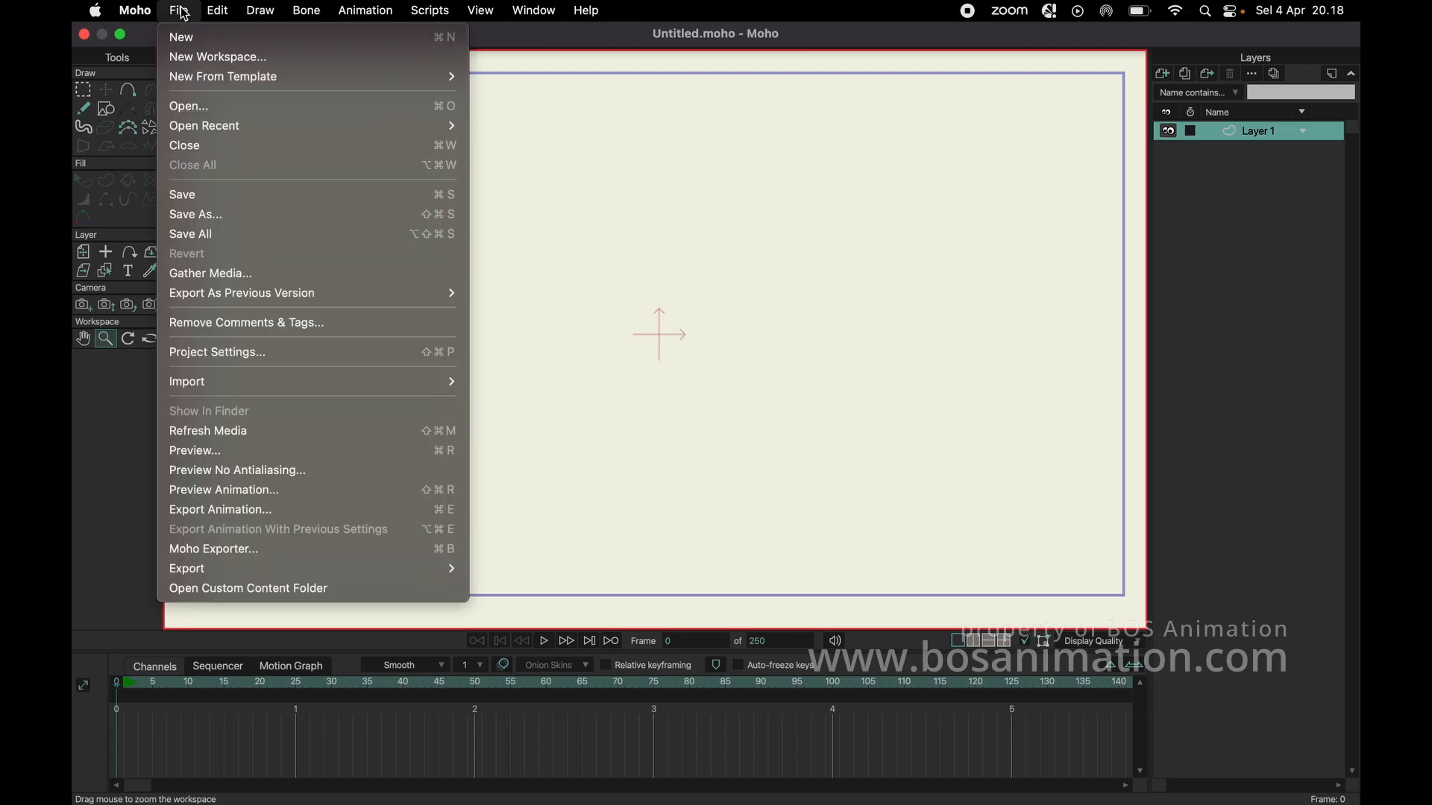
mouse_move(258, 390)
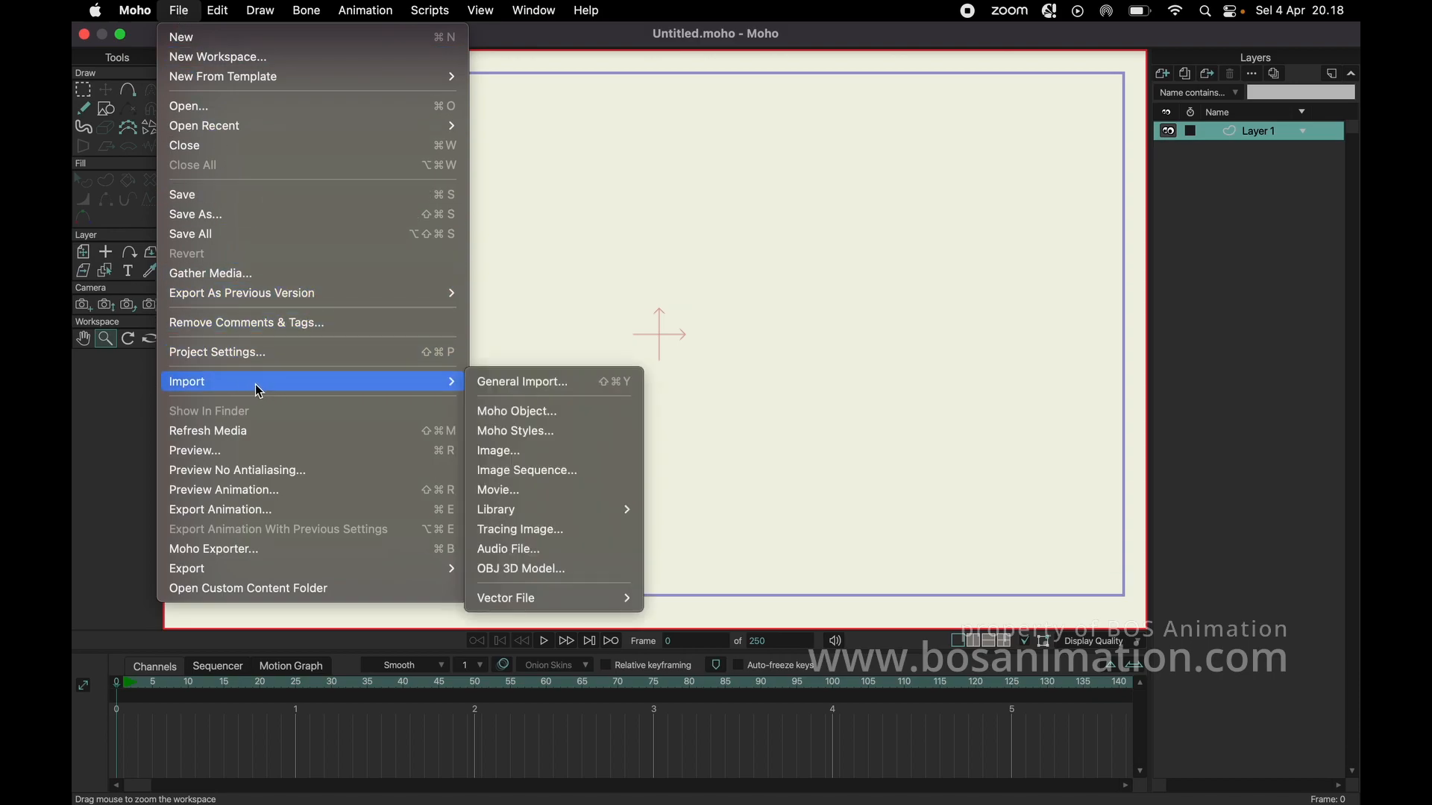
left_click(534, 384)
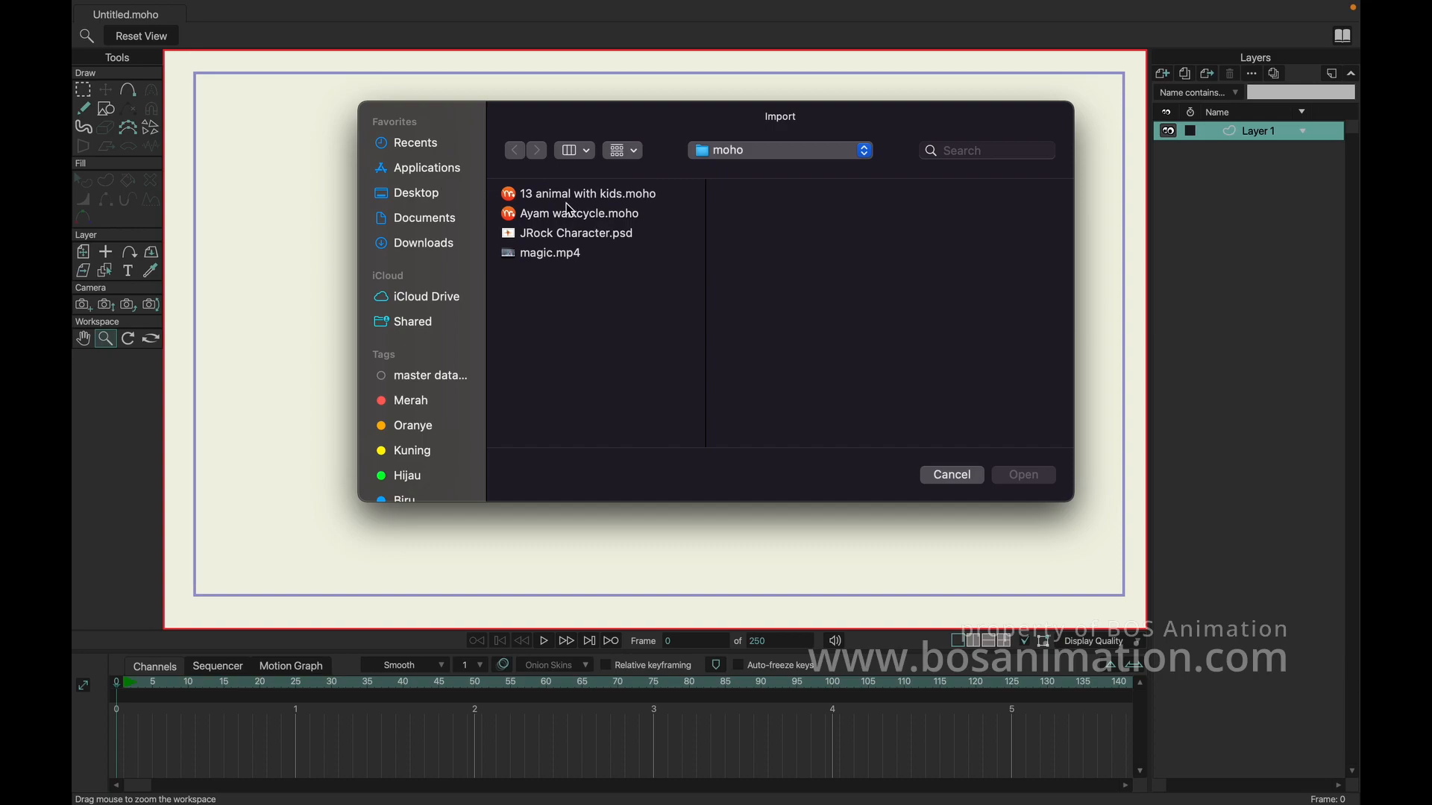
left_click(596, 236)
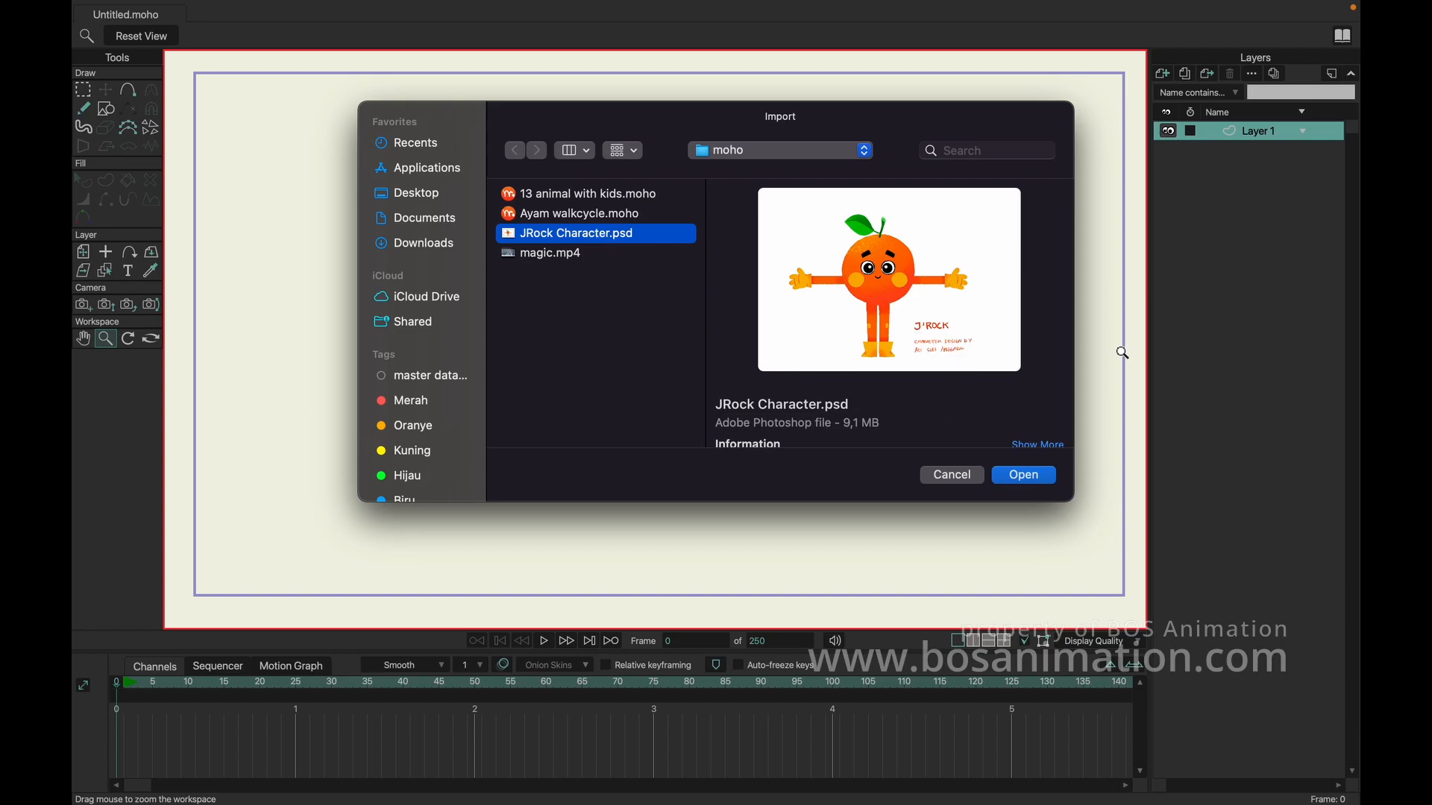
left_click(1044, 479)
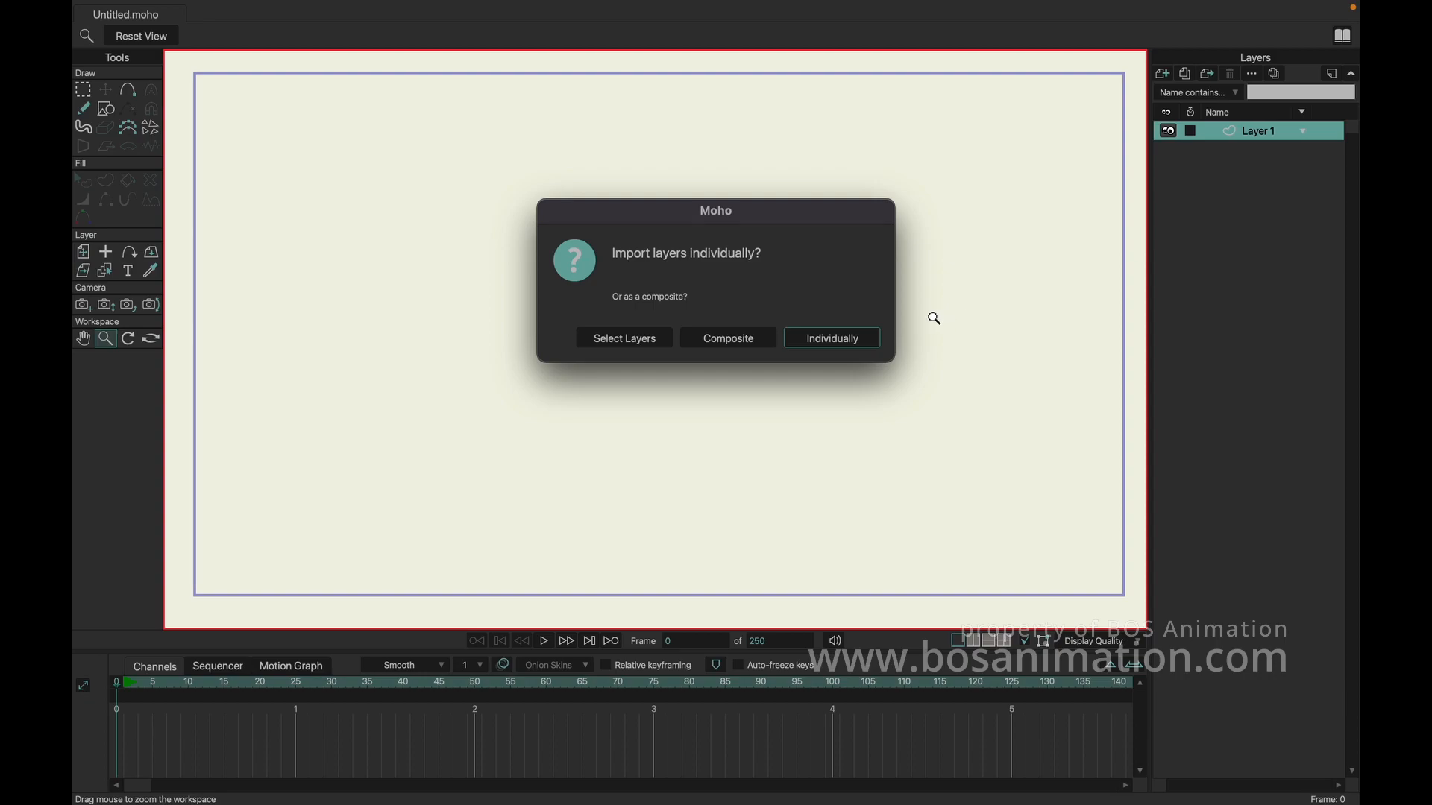
left_click(839, 341)
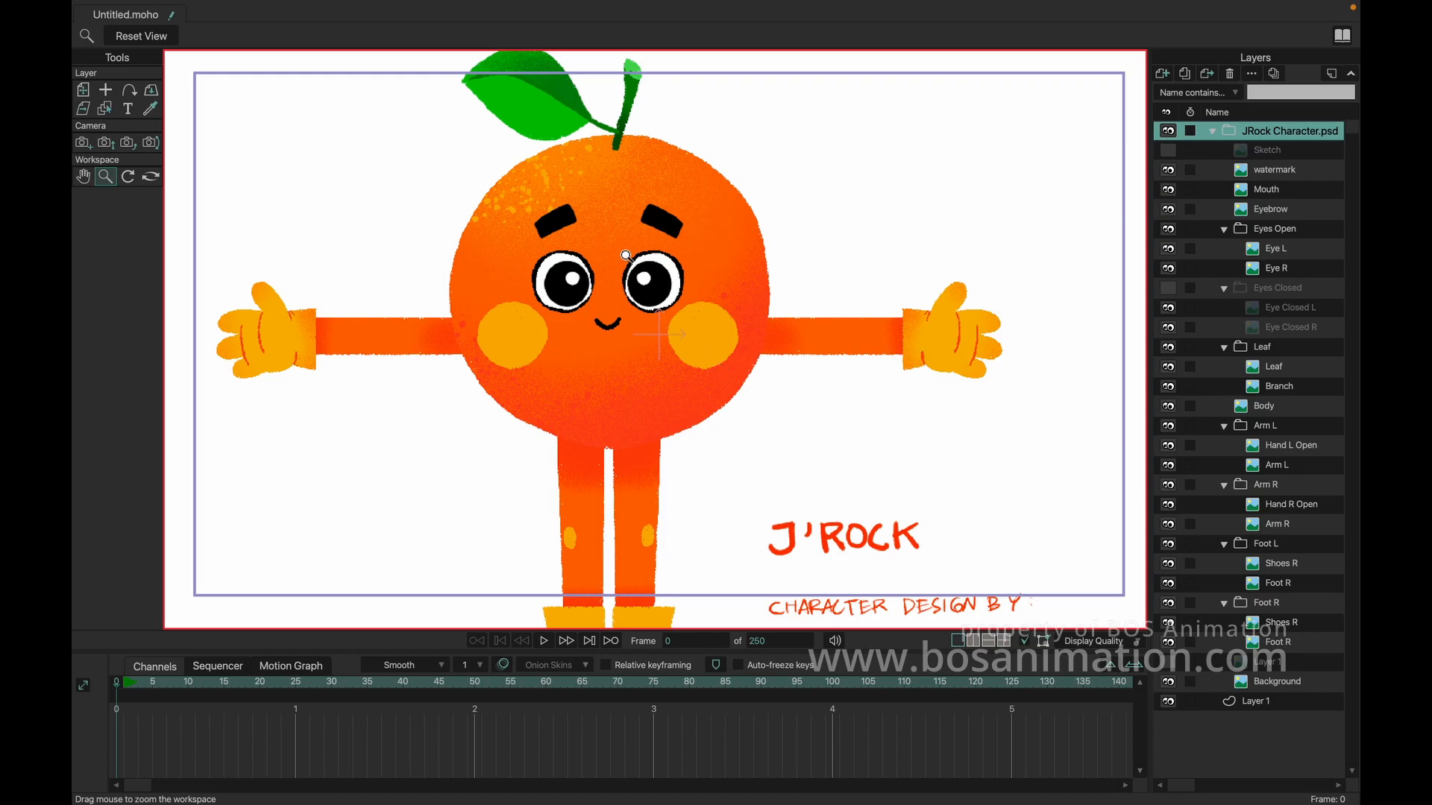
- Toggle the visibility of the watermark, Mouth, Eyebrow, Branch and Body layers to examine which part of the character each holds
left_click_drag(791, 314, 686, 328)
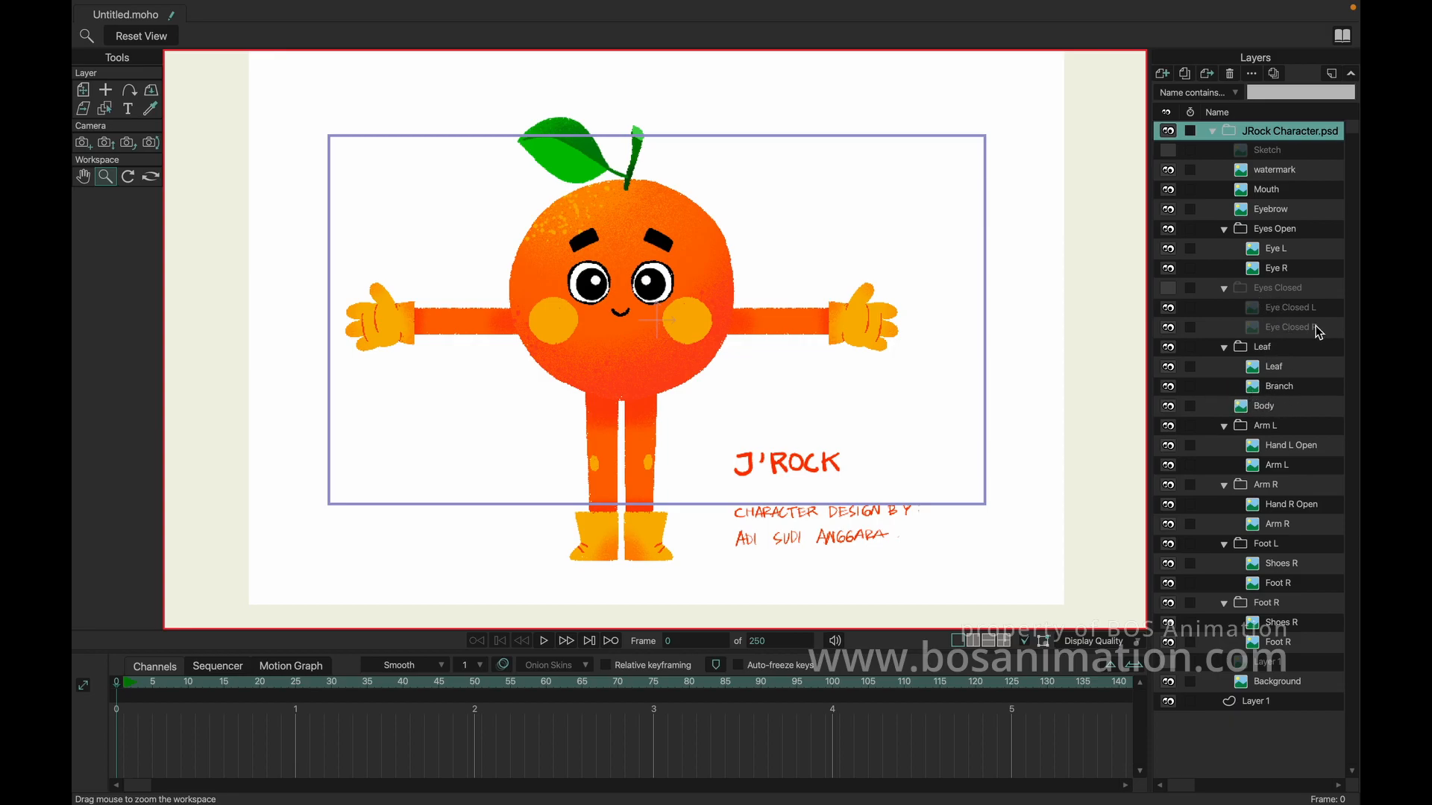
left_click(1169, 172)
left_click(1169, 173)
left_click(1170, 175)
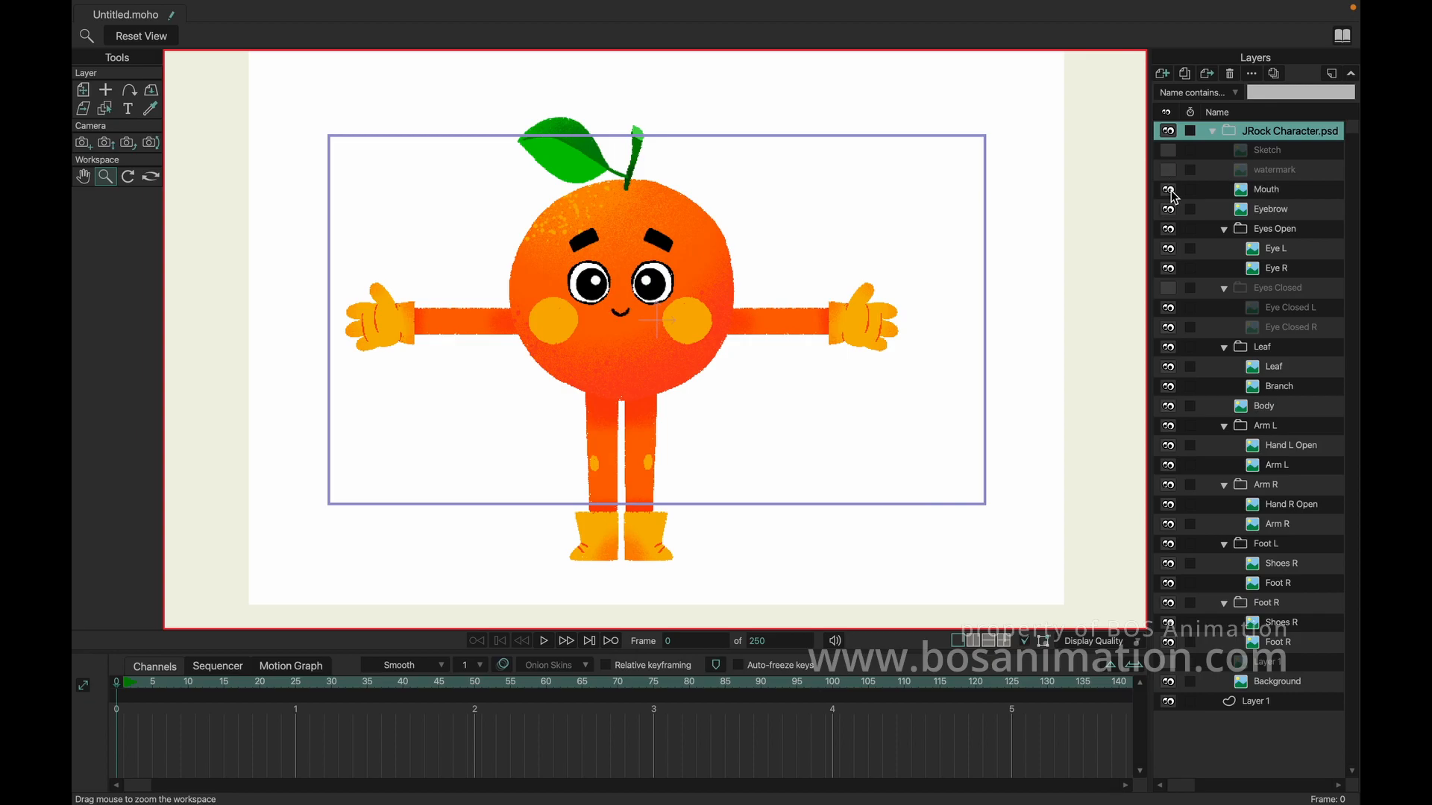
left_click(1171, 195)
left_click(1170, 193)
left_click(1170, 192)
left_click(1170, 192)
left_click(1169, 212)
left_click(1168, 211)
left_click(1169, 386)
left_click(1169, 386)
left_click(1173, 408)
left_click(1169, 407)
left_click_drag(551, 218, 526, 221)
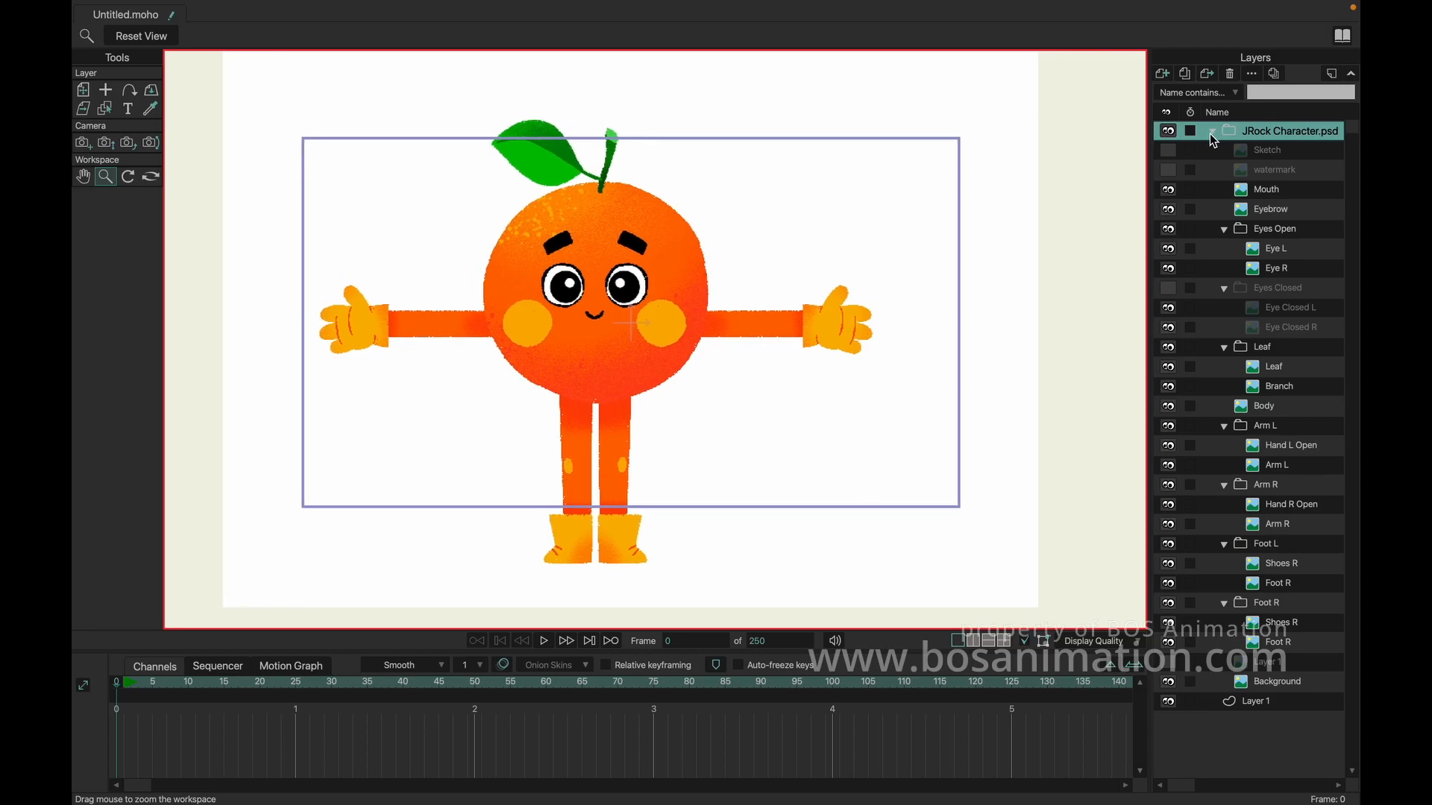
- Delete the Sketch and watermark layers from the JRock Character.psd group
left_click(1169, 150)
left_click(1169, 150)
left_click(1170, 151)
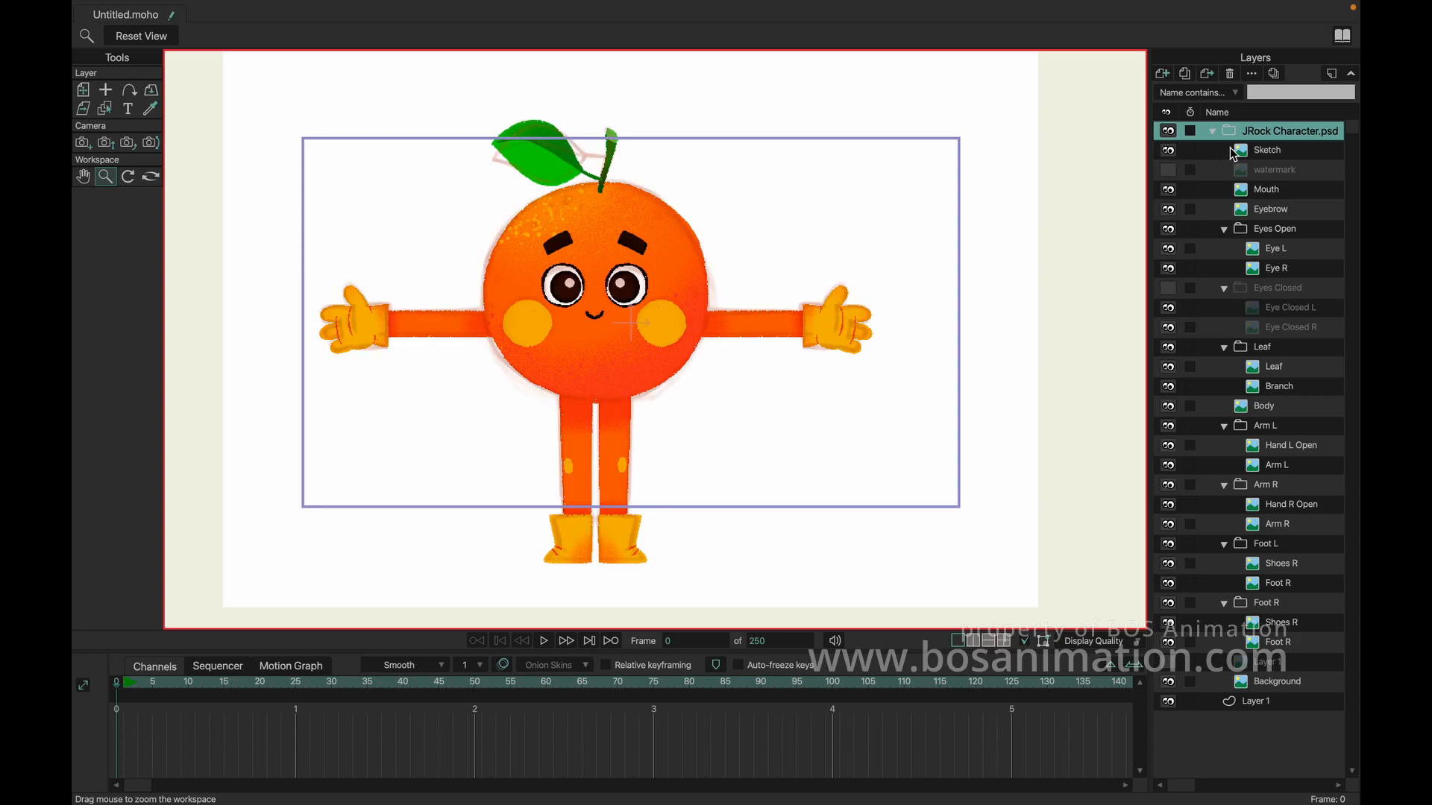
left_click(1289, 161)
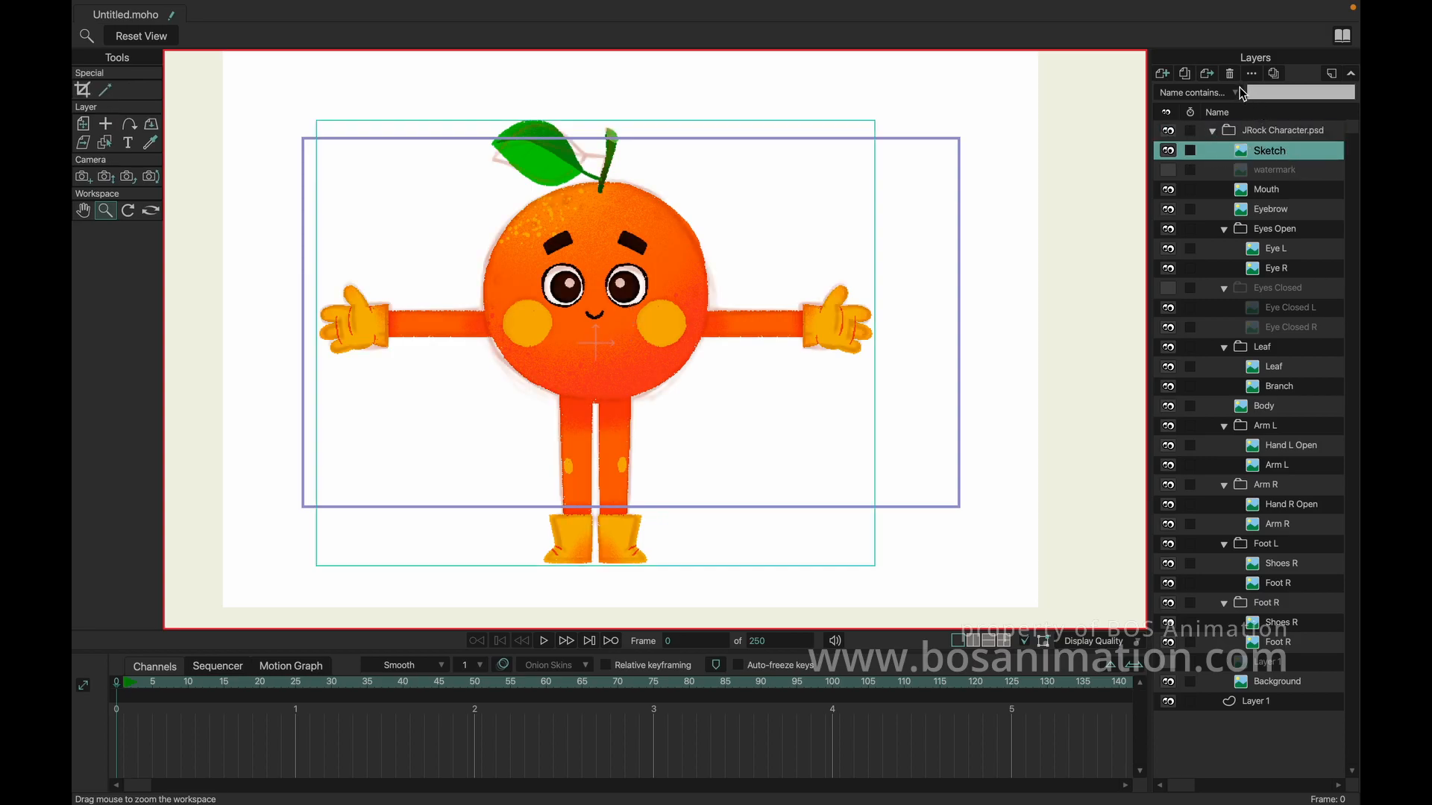
left_click(1232, 77)
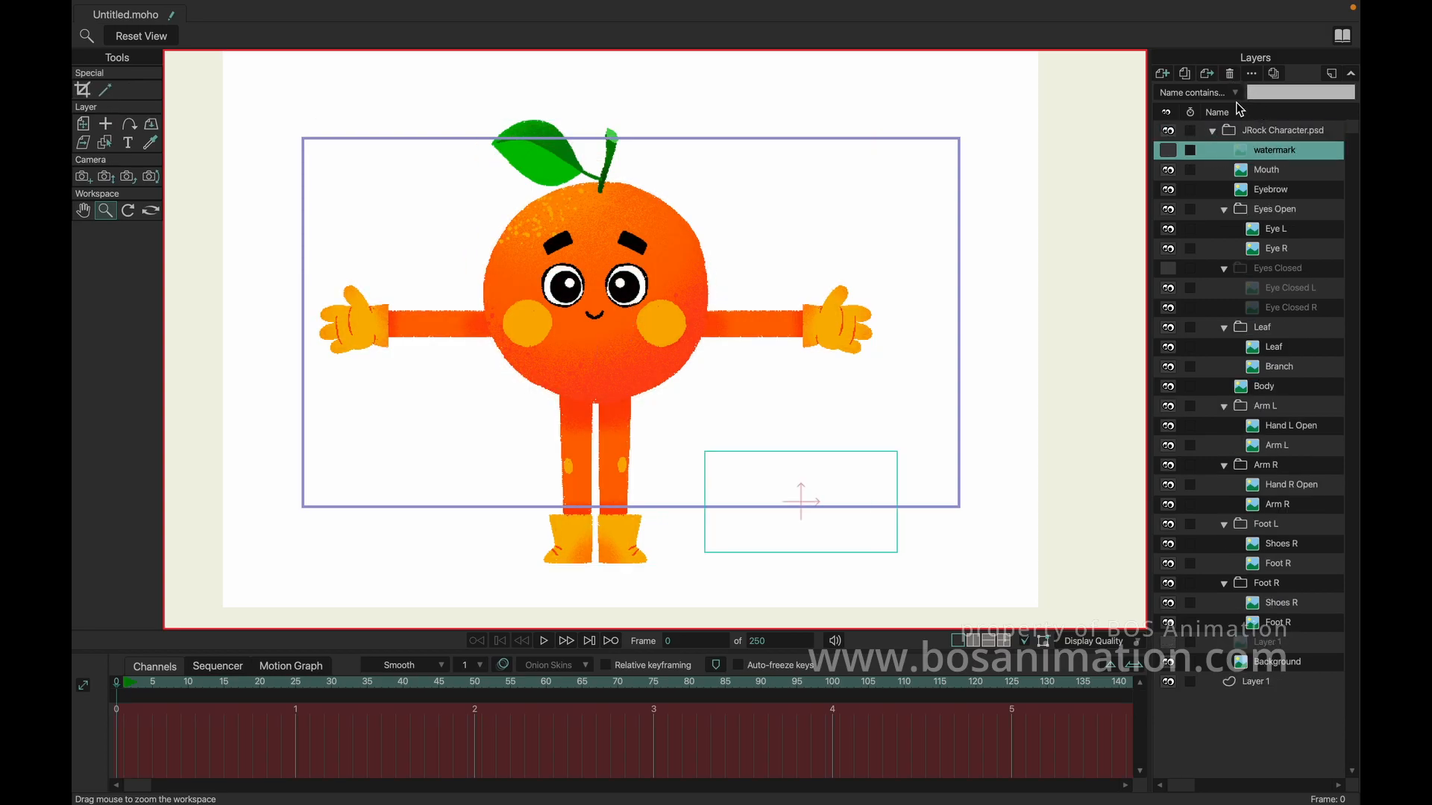
left_click(1176, 150)
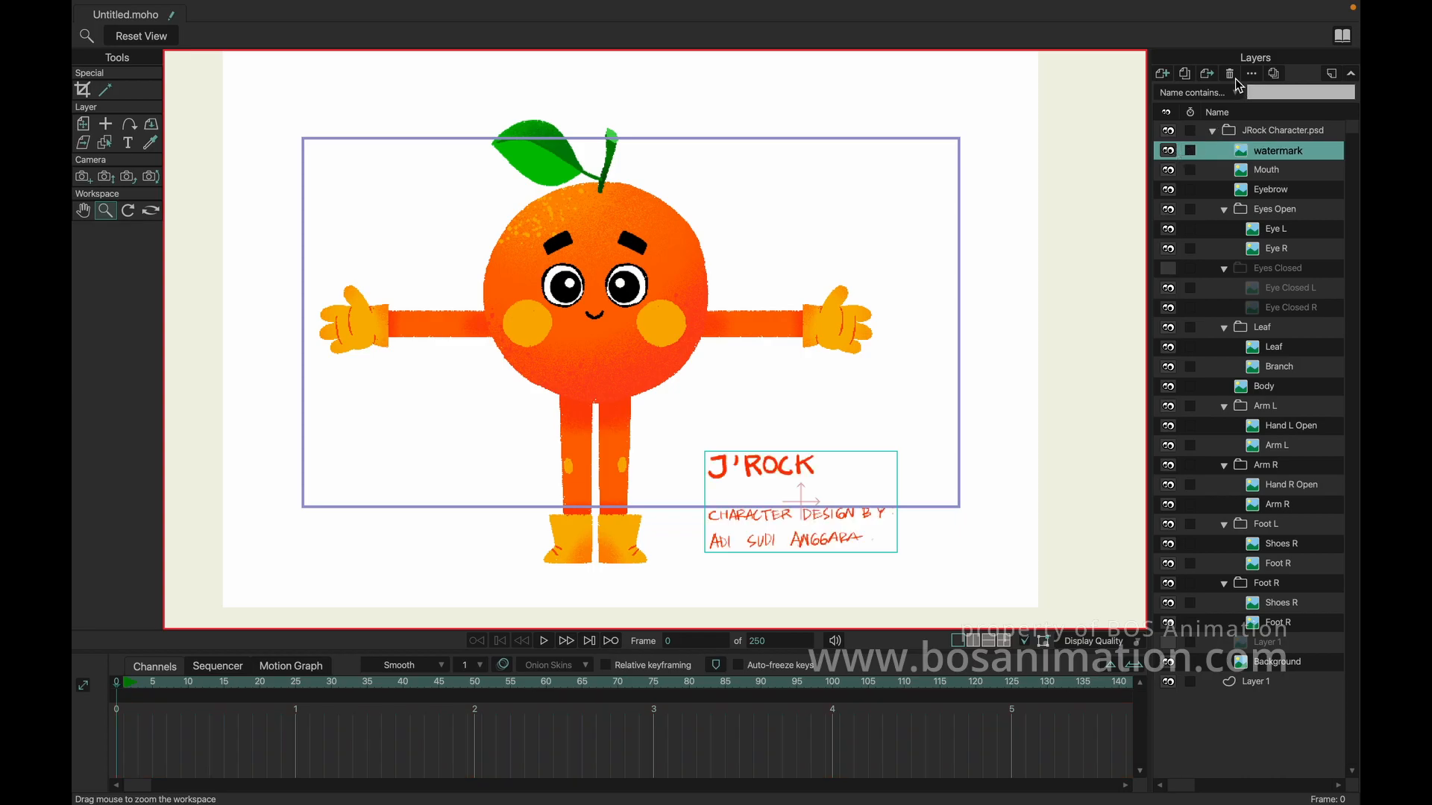
left_click(1231, 76)
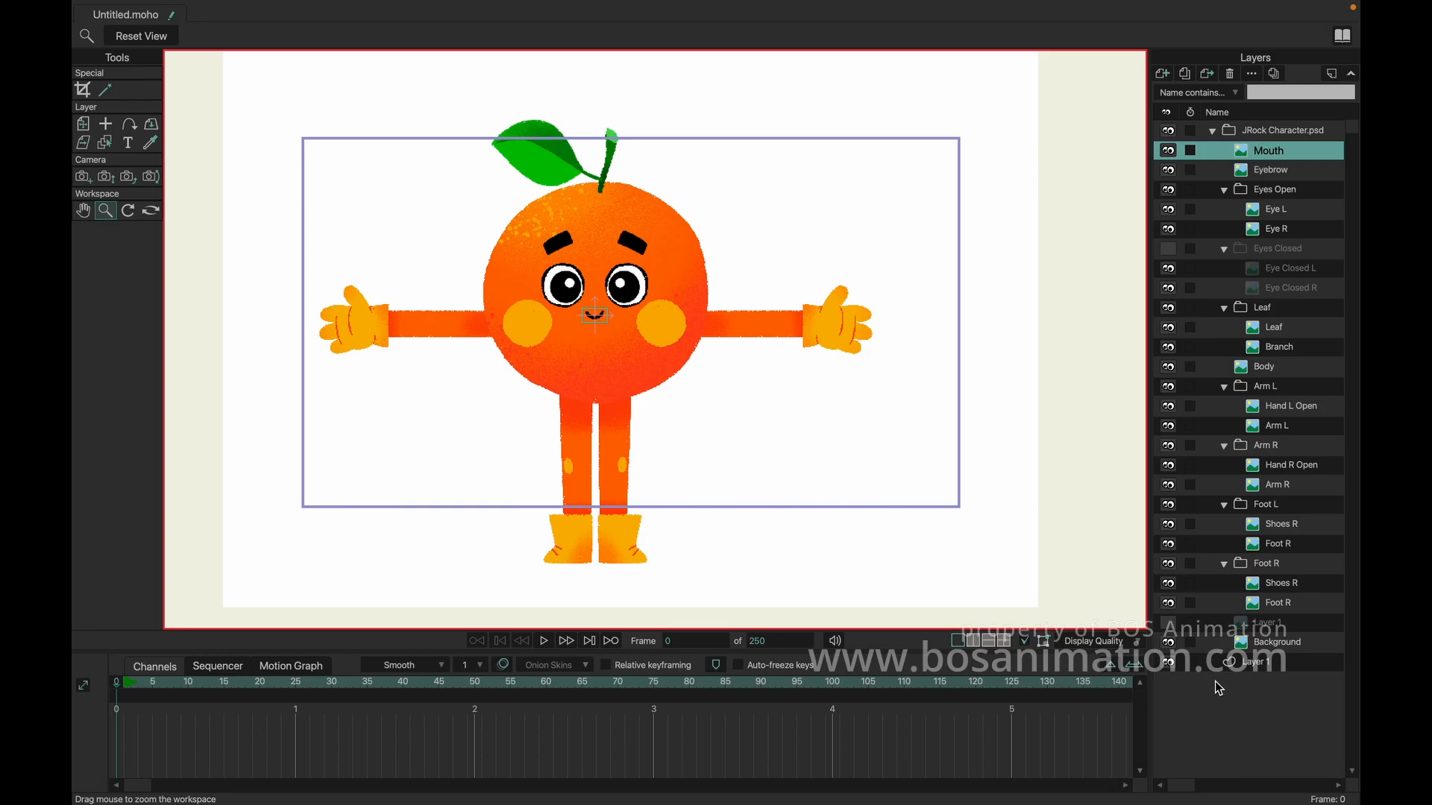
- Delete the Background layer and the hidden line layer Layer 1 from the JRock Character.psd group
left_click(1260, 650)
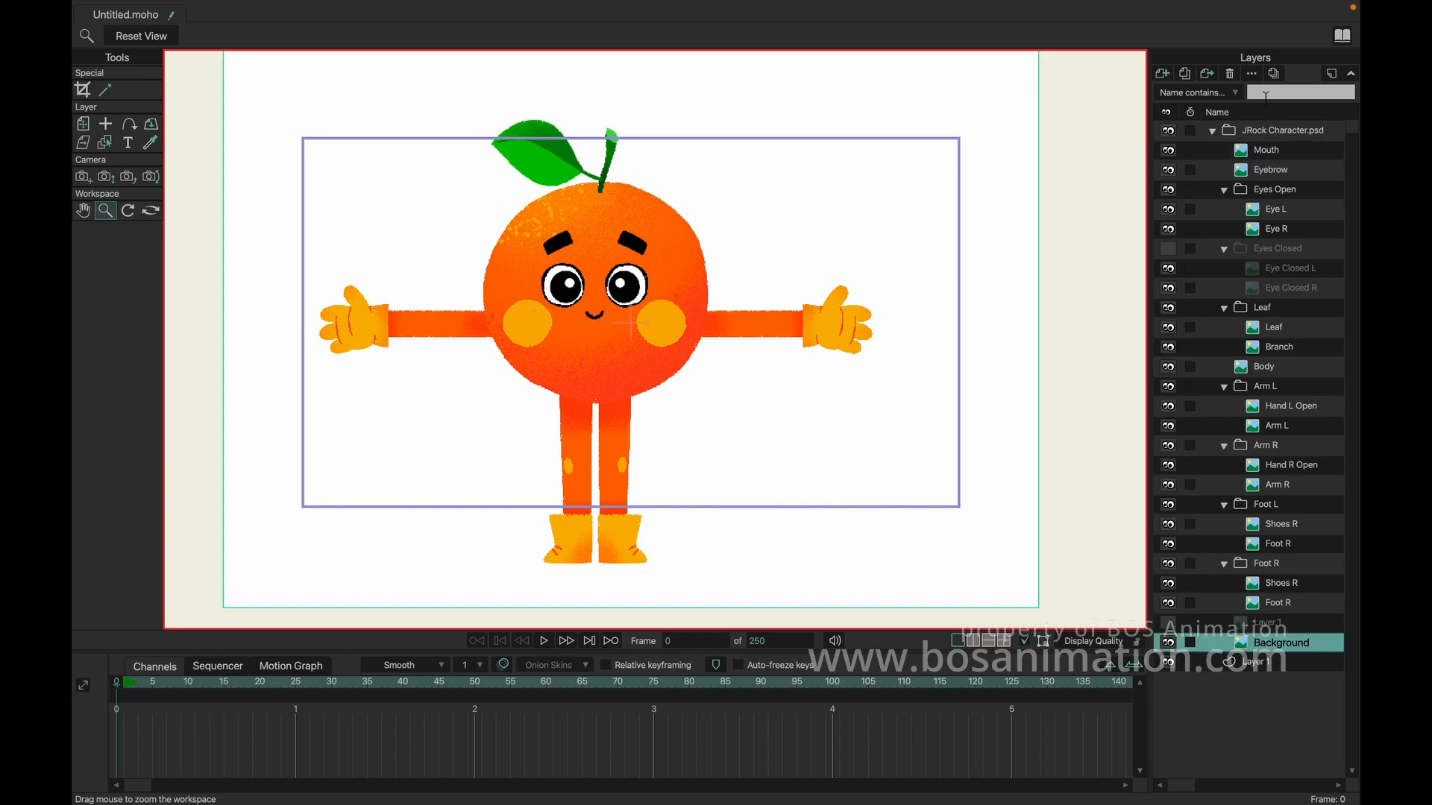
left_click(1231, 74)
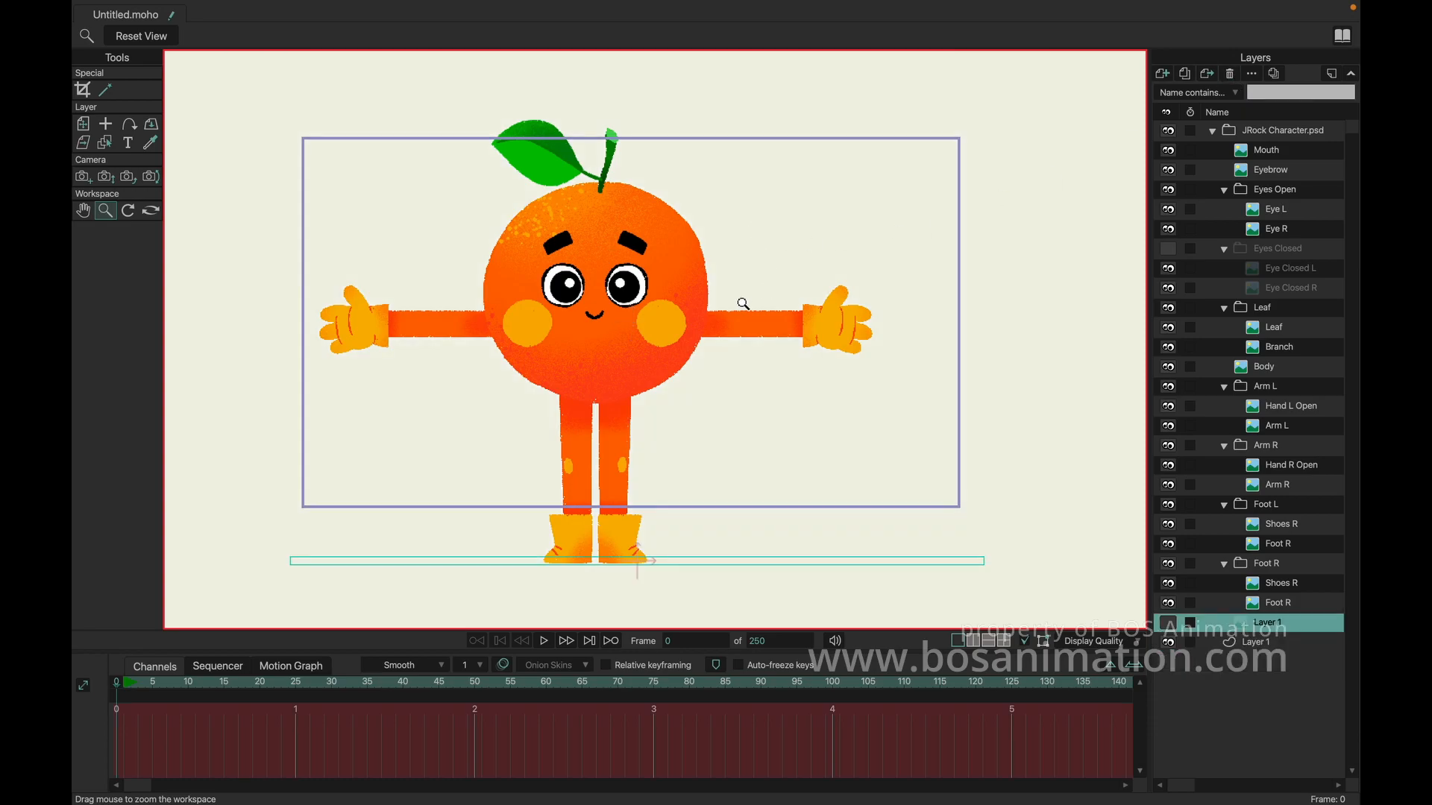
left_click(1186, 621)
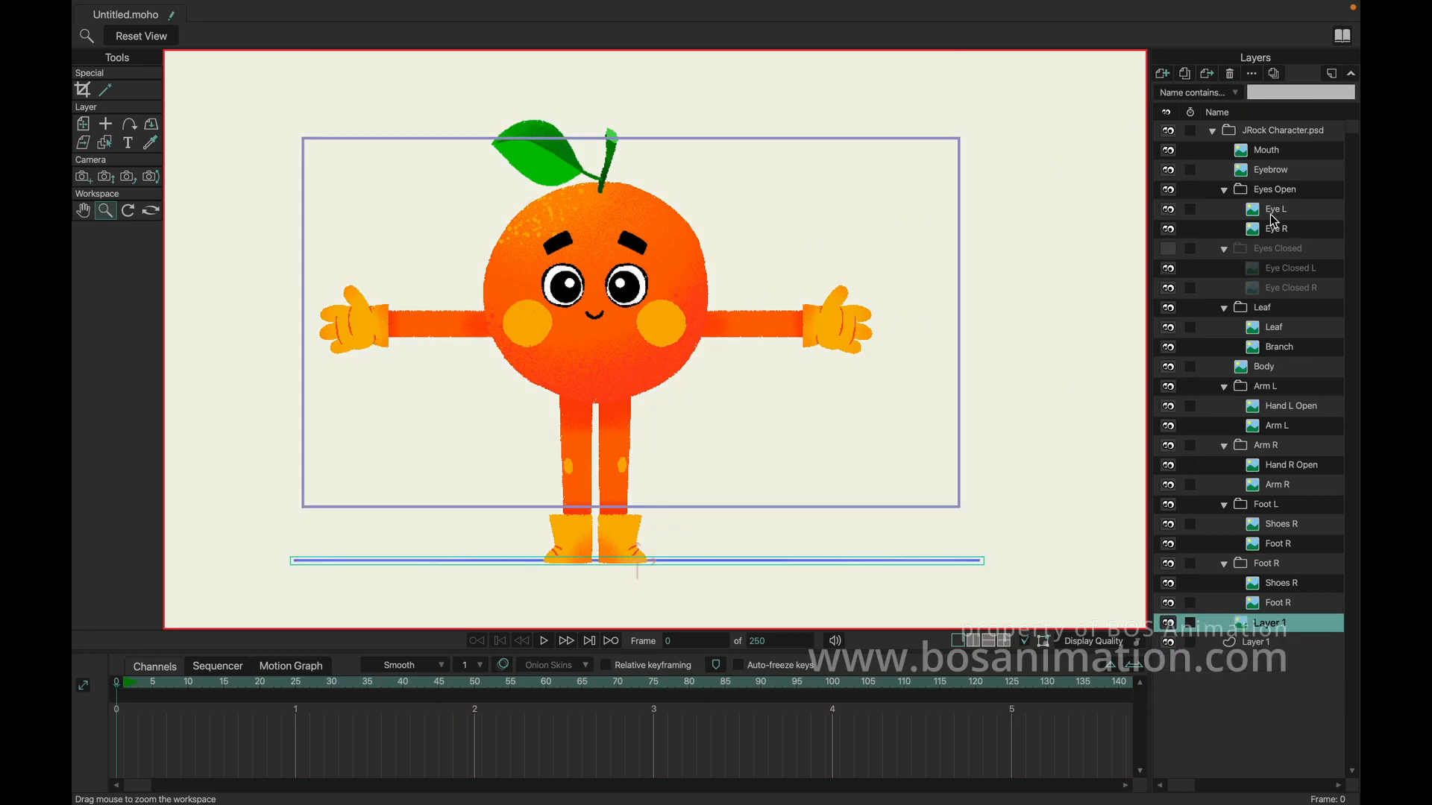
left_click(1231, 74)
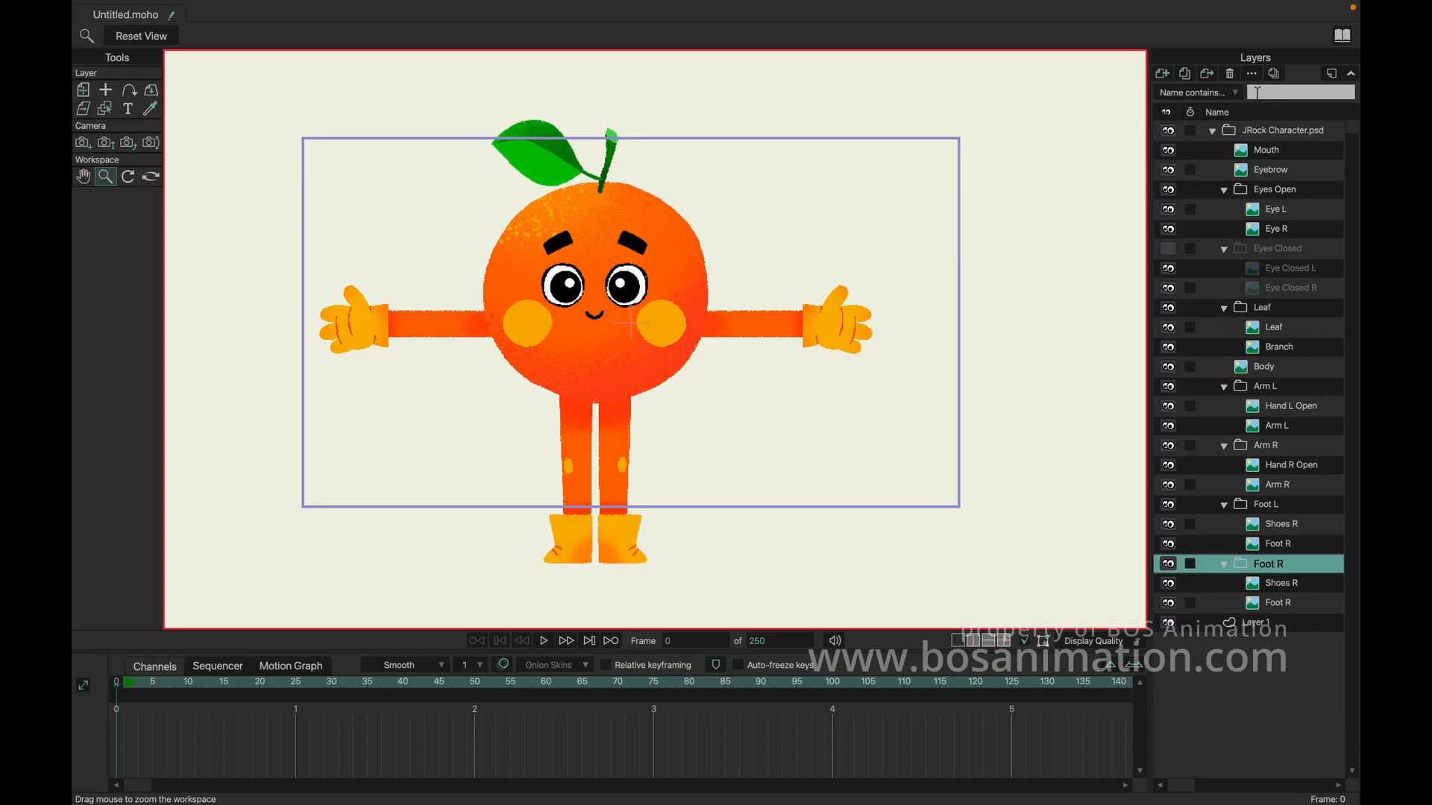
- Try moving the Body layer on its own with the Transform Layer tool
left_click(1275, 133)
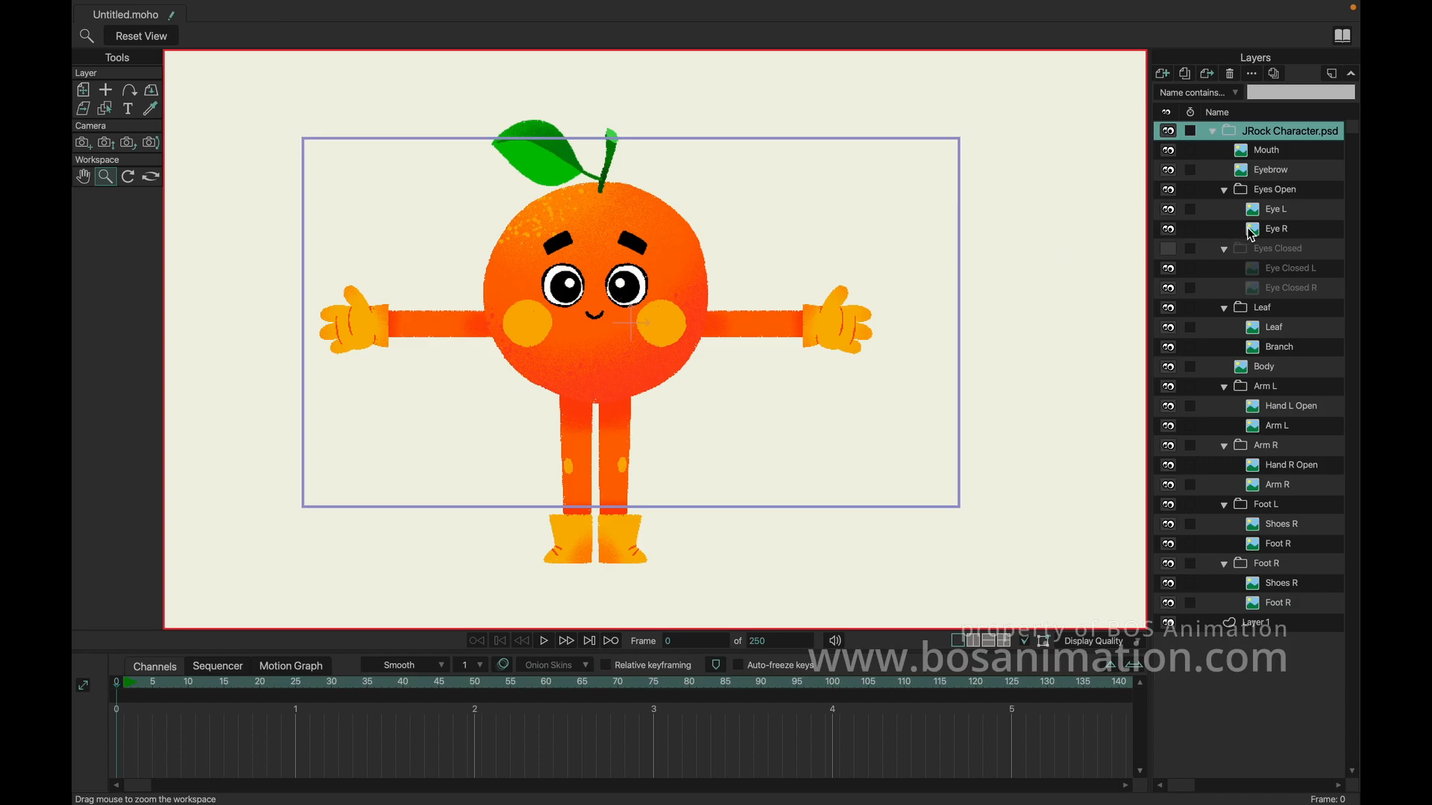
left_click(1285, 231)
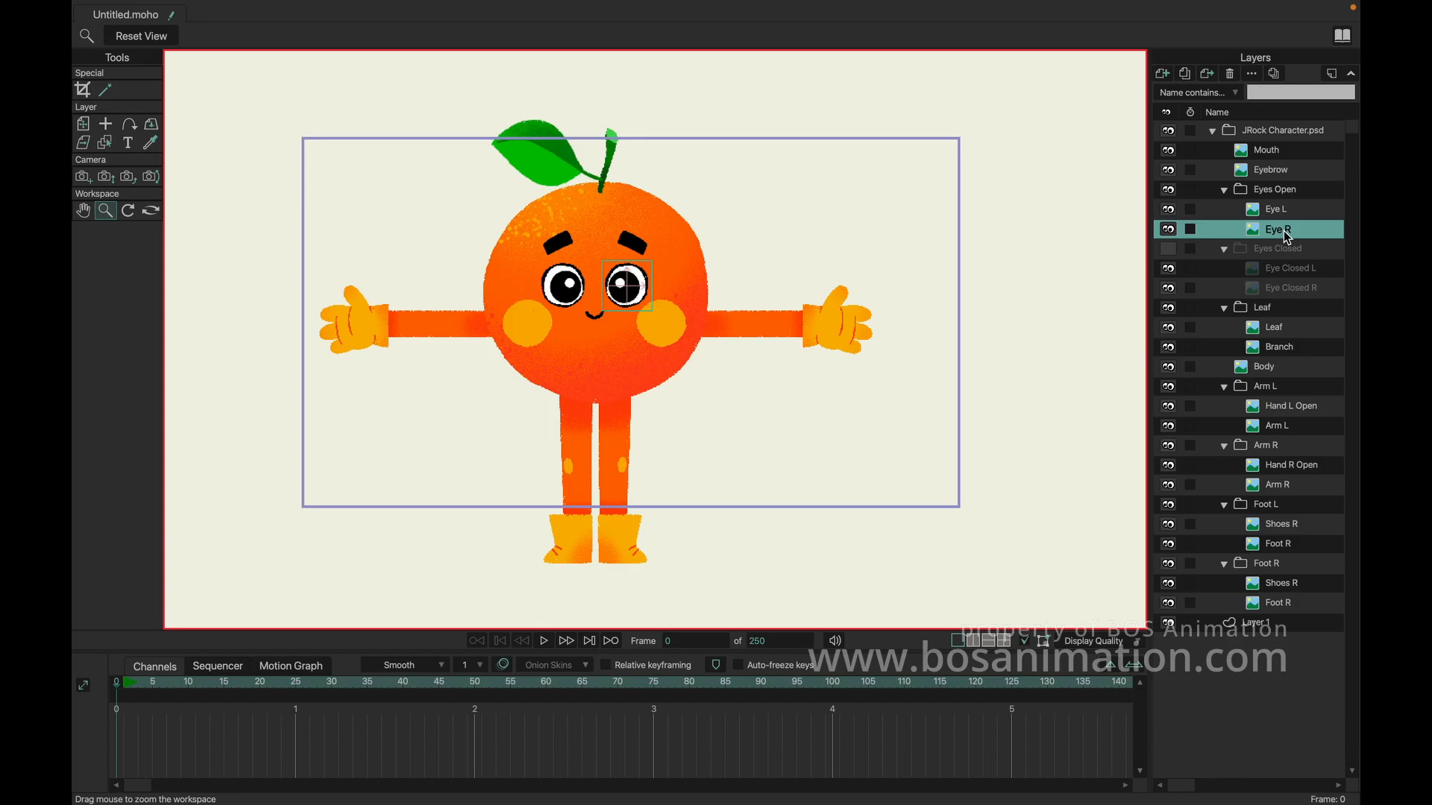
left_click(1288, 369)
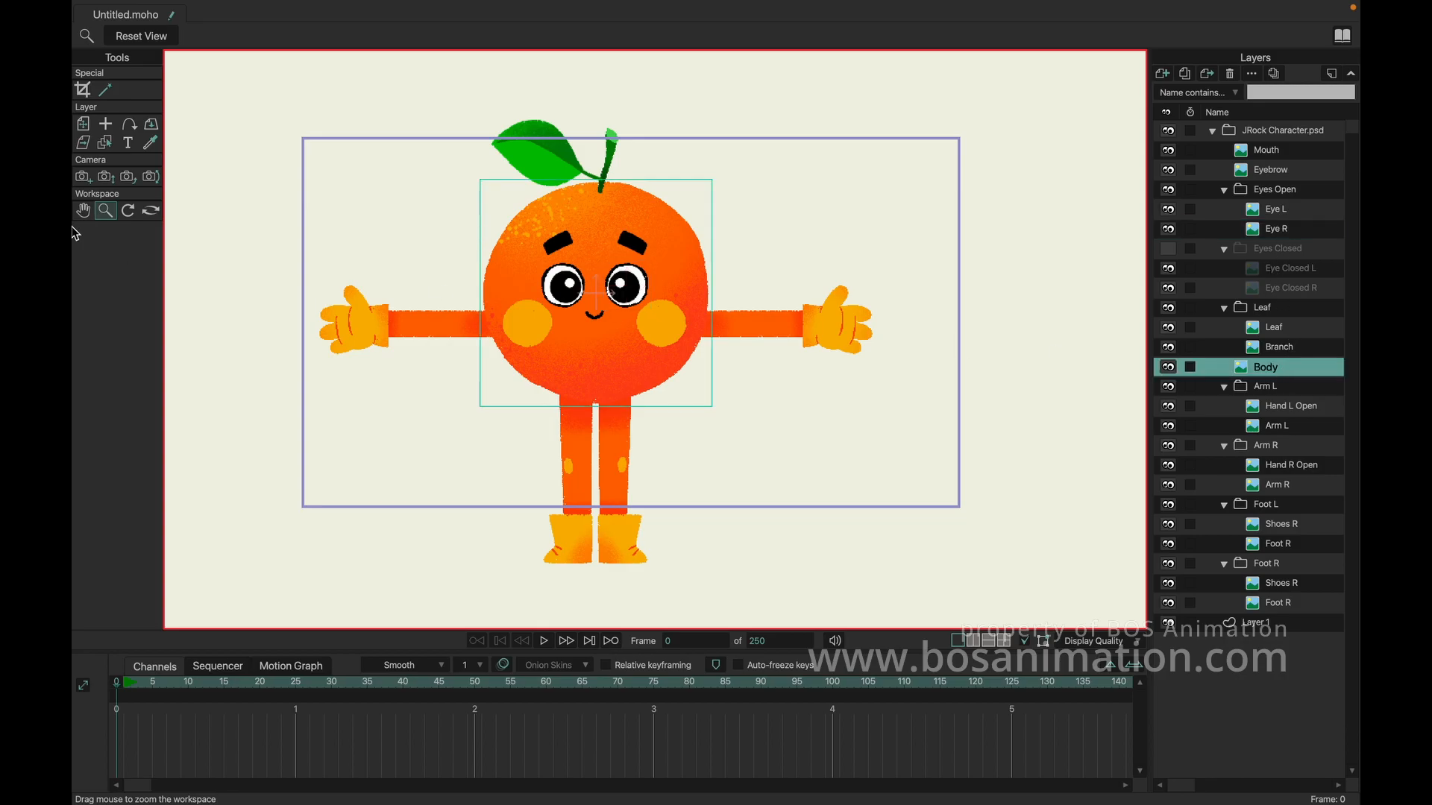
left_click(83, 124)
left_click_drag(618, 254, 615, 223)
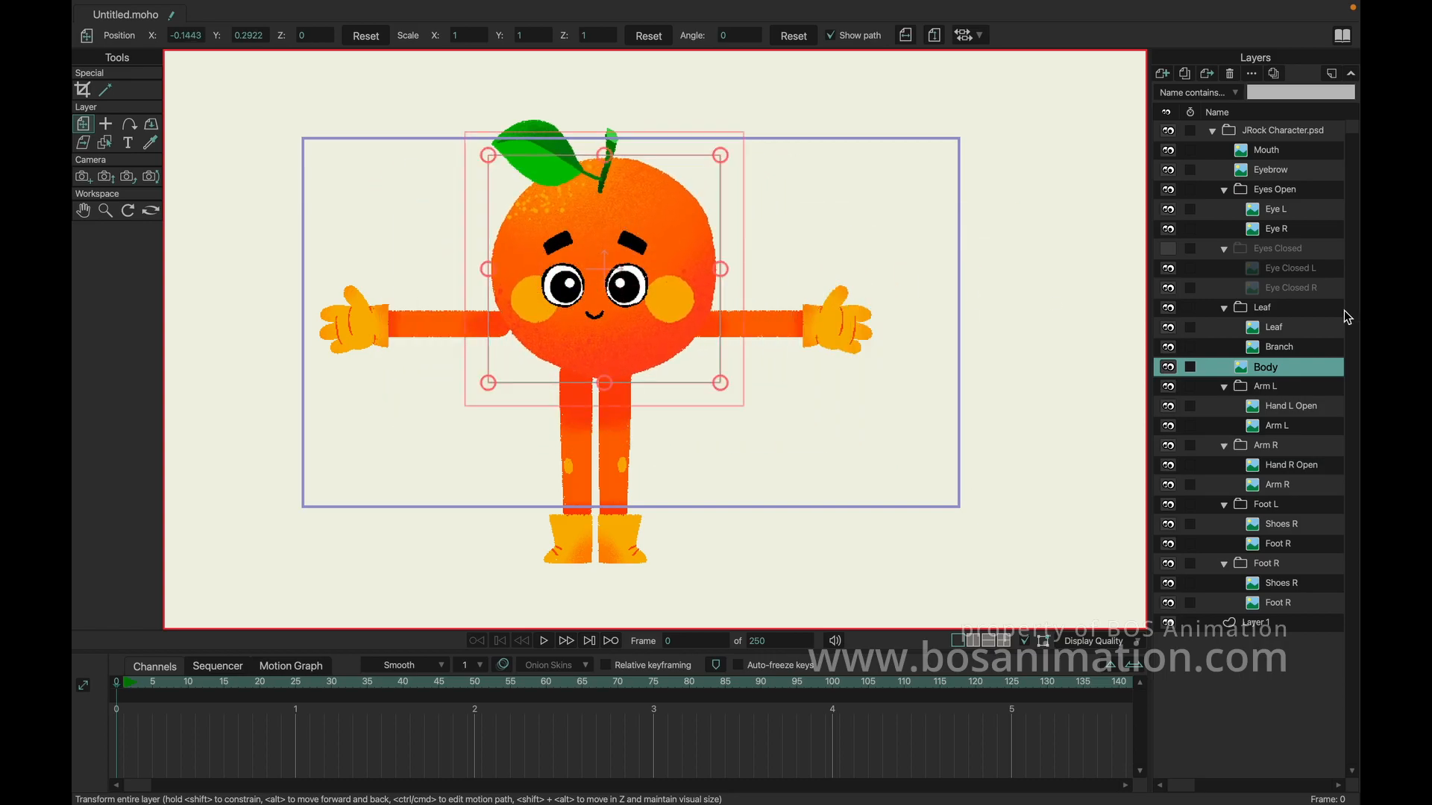
- Try moving the Arm L and Arm R groups away from the body, undoing each move
left_click(1278, 388)
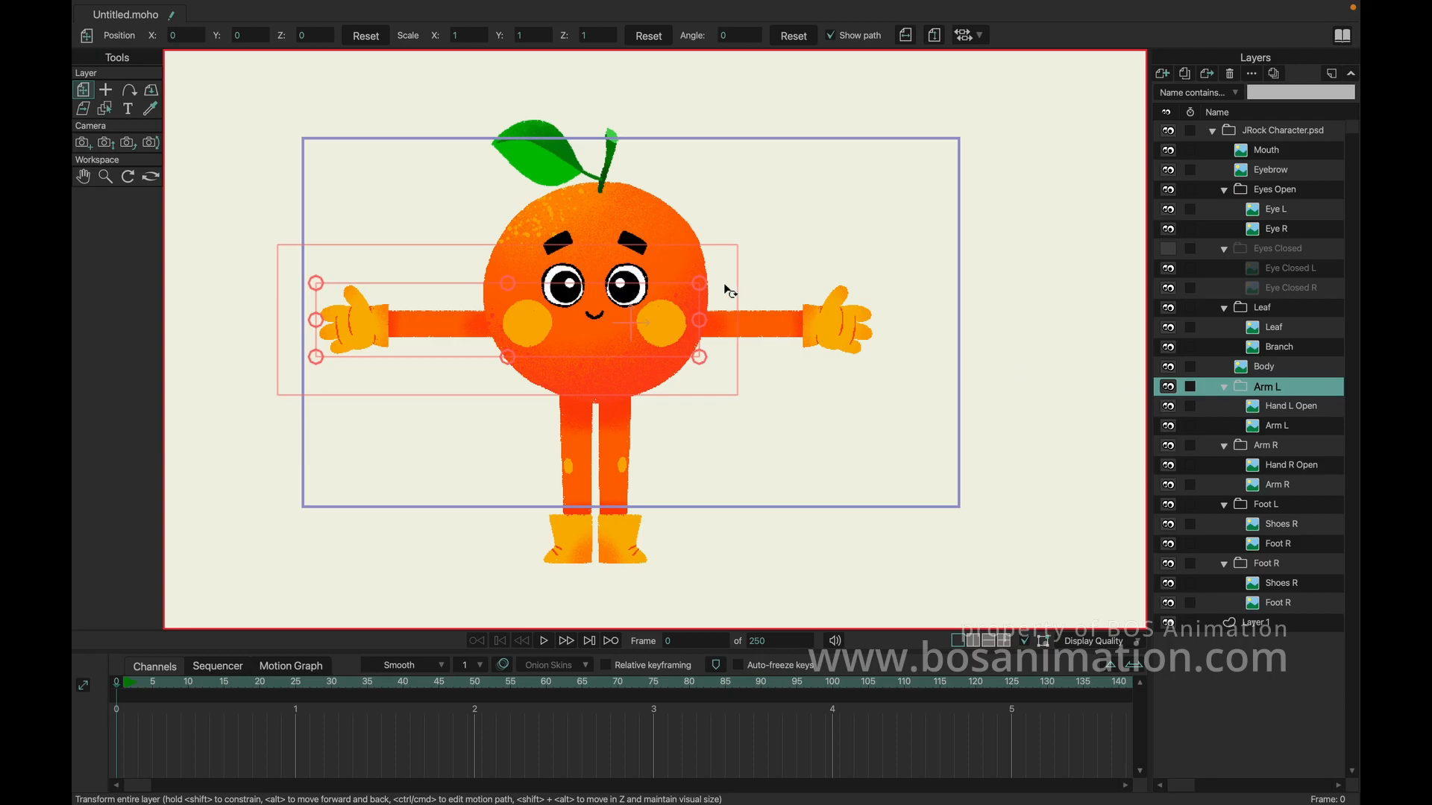
left_click_drag(550, 287, 380, 244)
left_click_drag(438, 320, 323, 260)
key("ctrl+z")
key("ctrl+z")
left_click(1281, 446)
left_click_drag(780, 330, 927, 329)
key("ctrl+z")
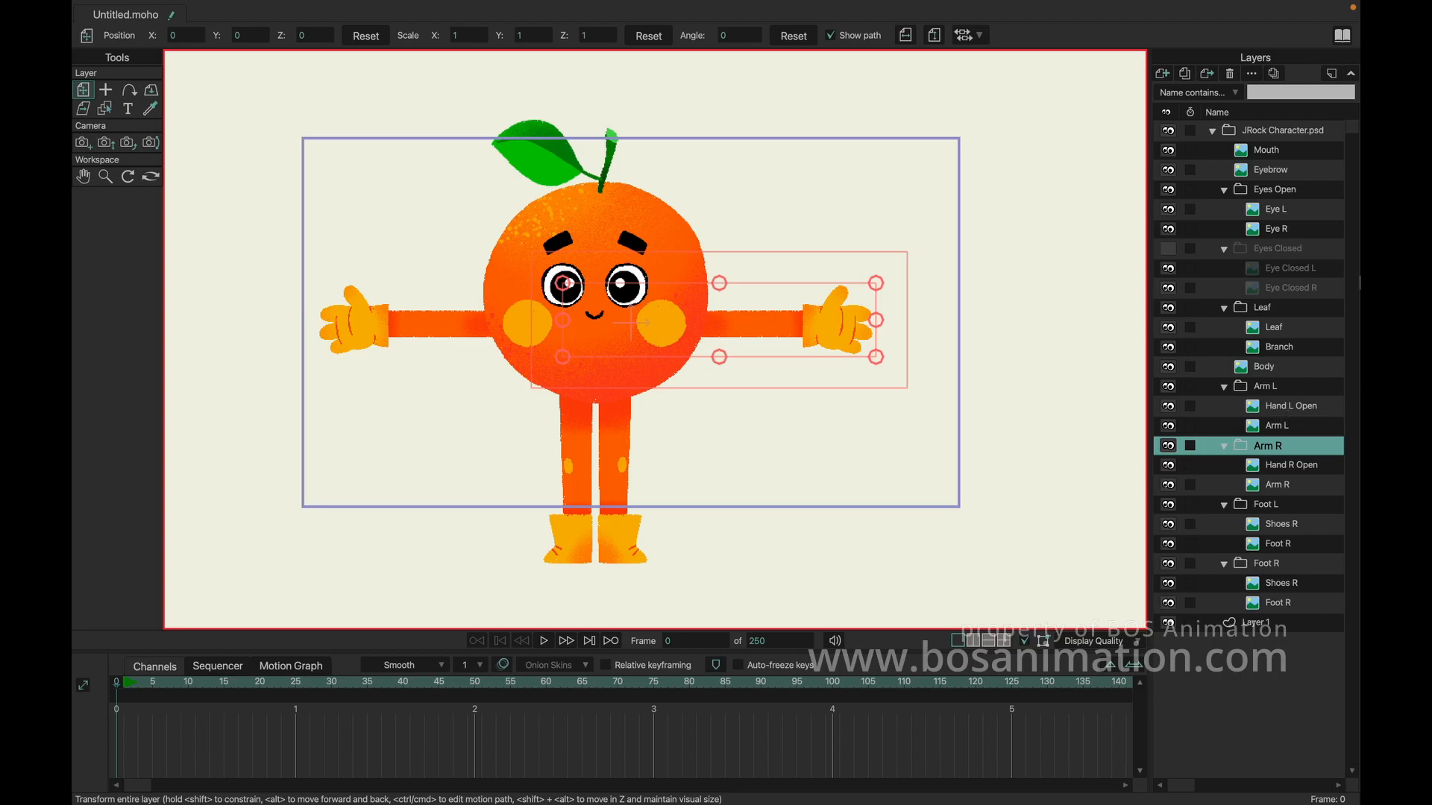
- Scale the whole JRock Character.psd group down to about 0.634 and nudge it so the character fits inside the frame
left_click(1277, 133)
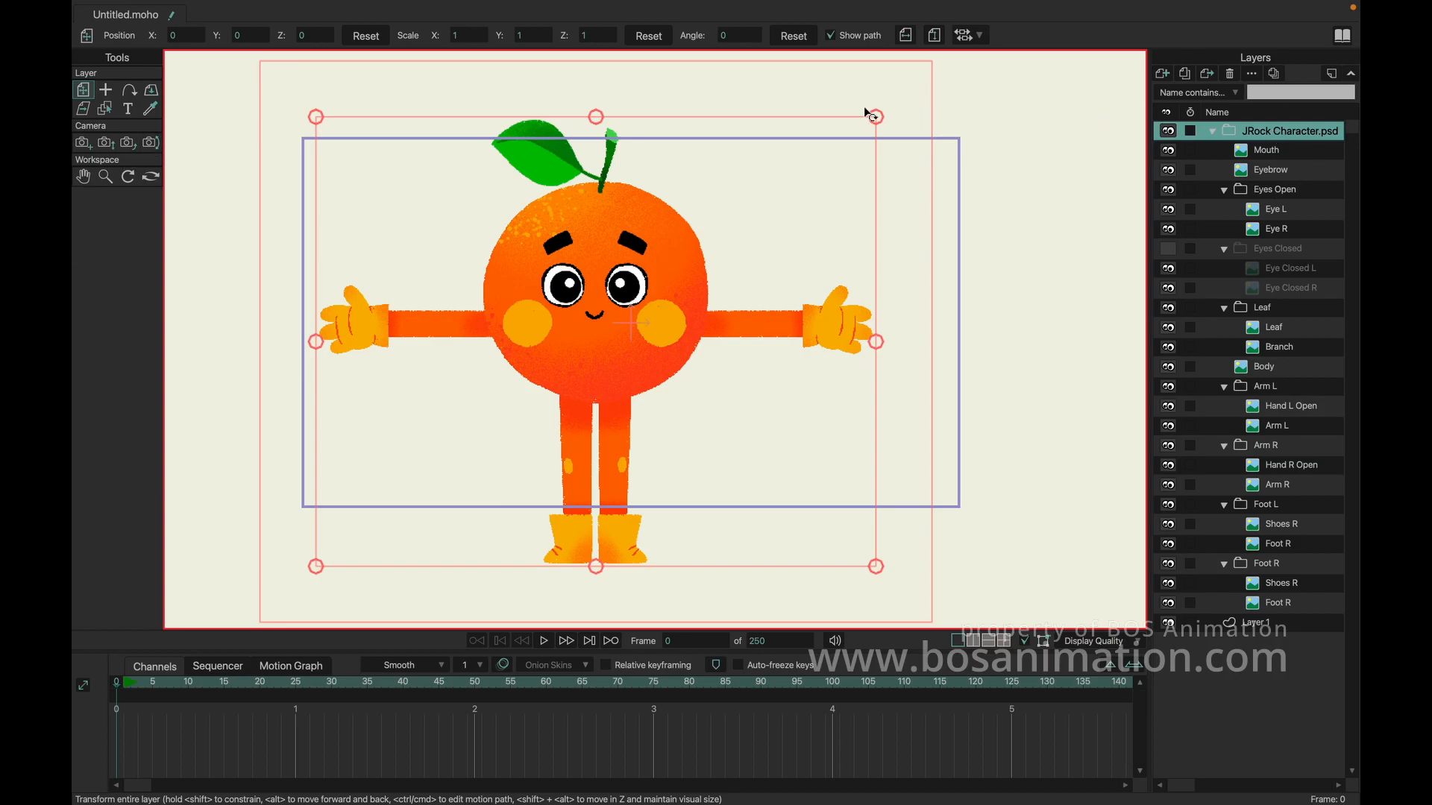
left_click_drag(880, 115, 779, 191)
left_click_drag(670, 270, 668, 259)
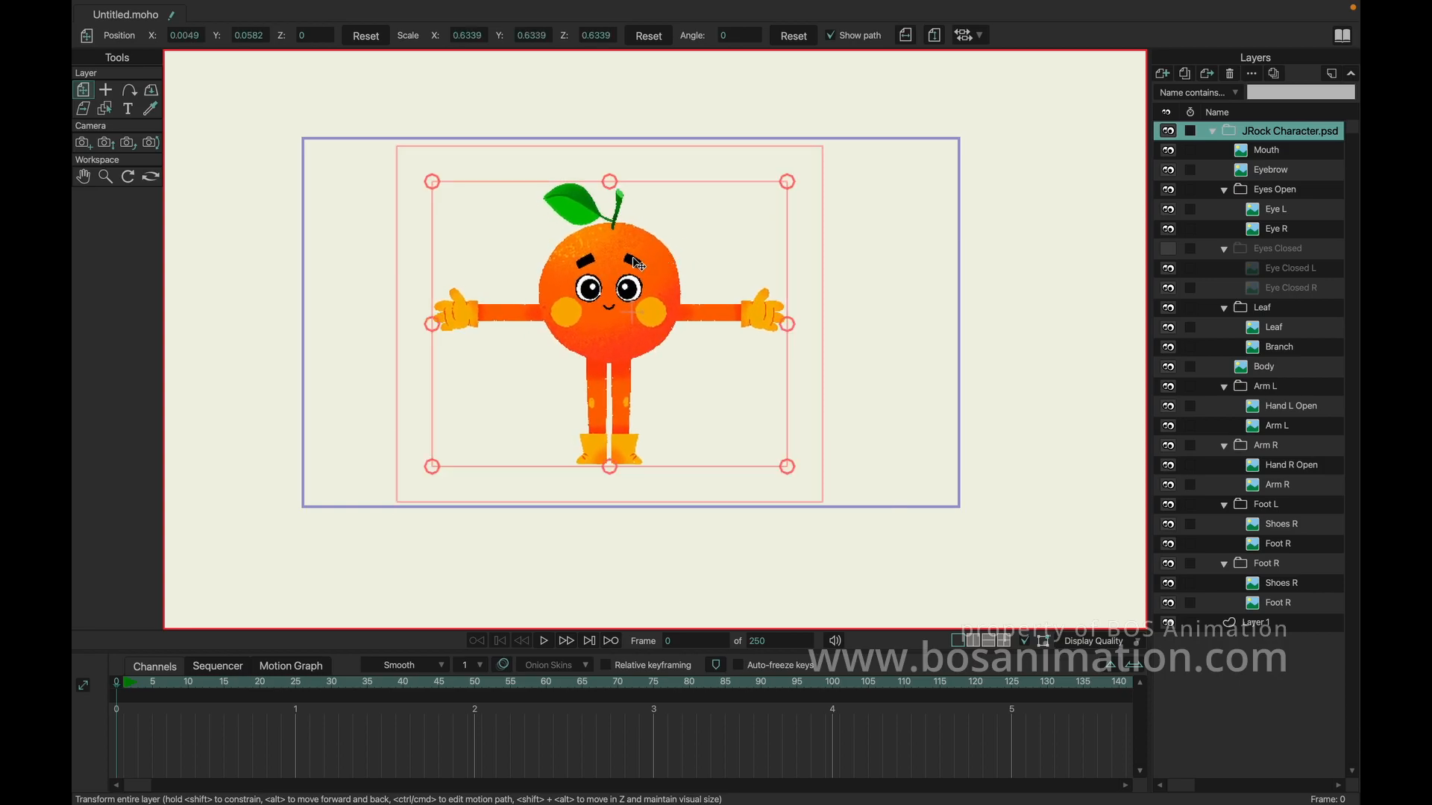
left_click(106, 177)
left_click_drag(578, 258, 703, 269)
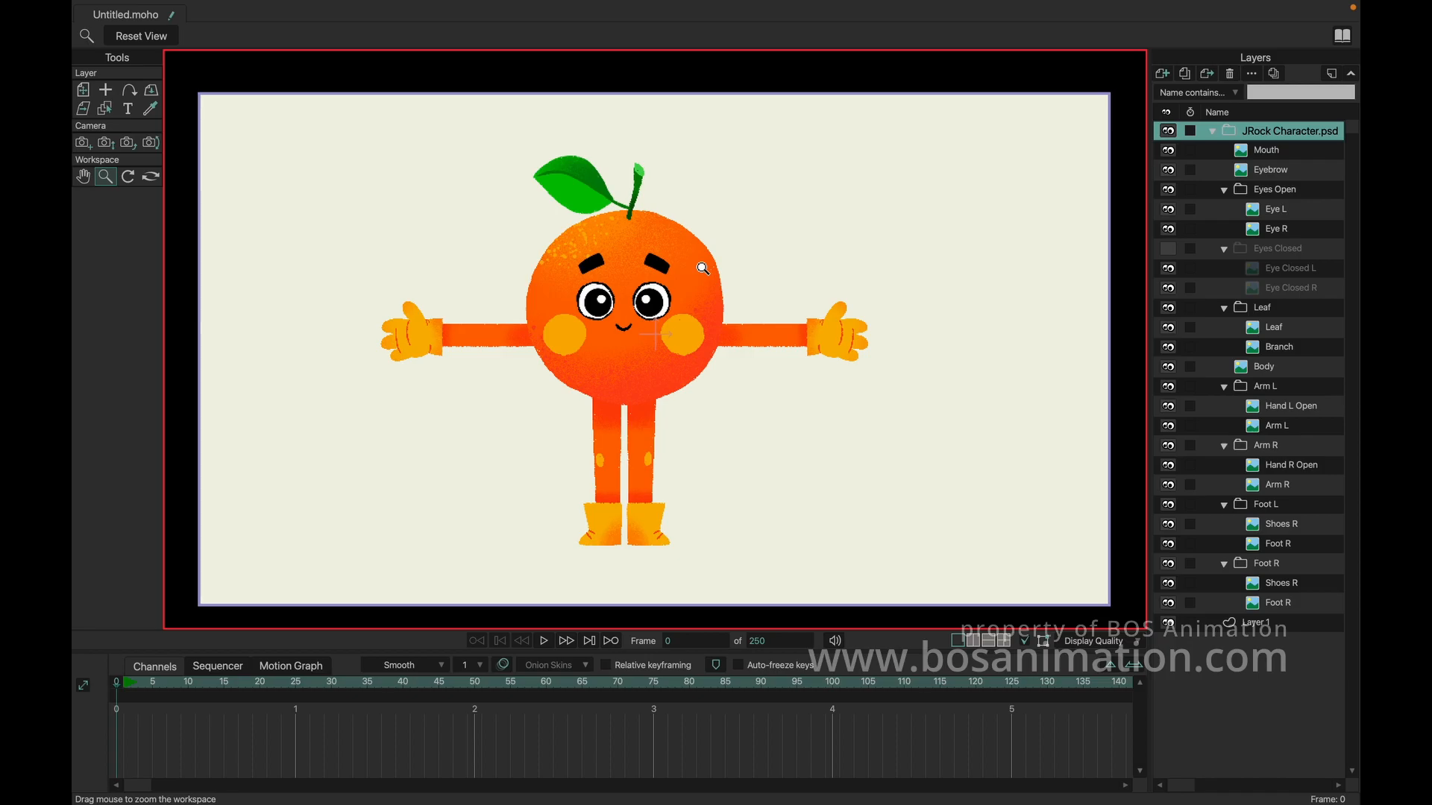
left_click_drag(744, 291, 658, 284)
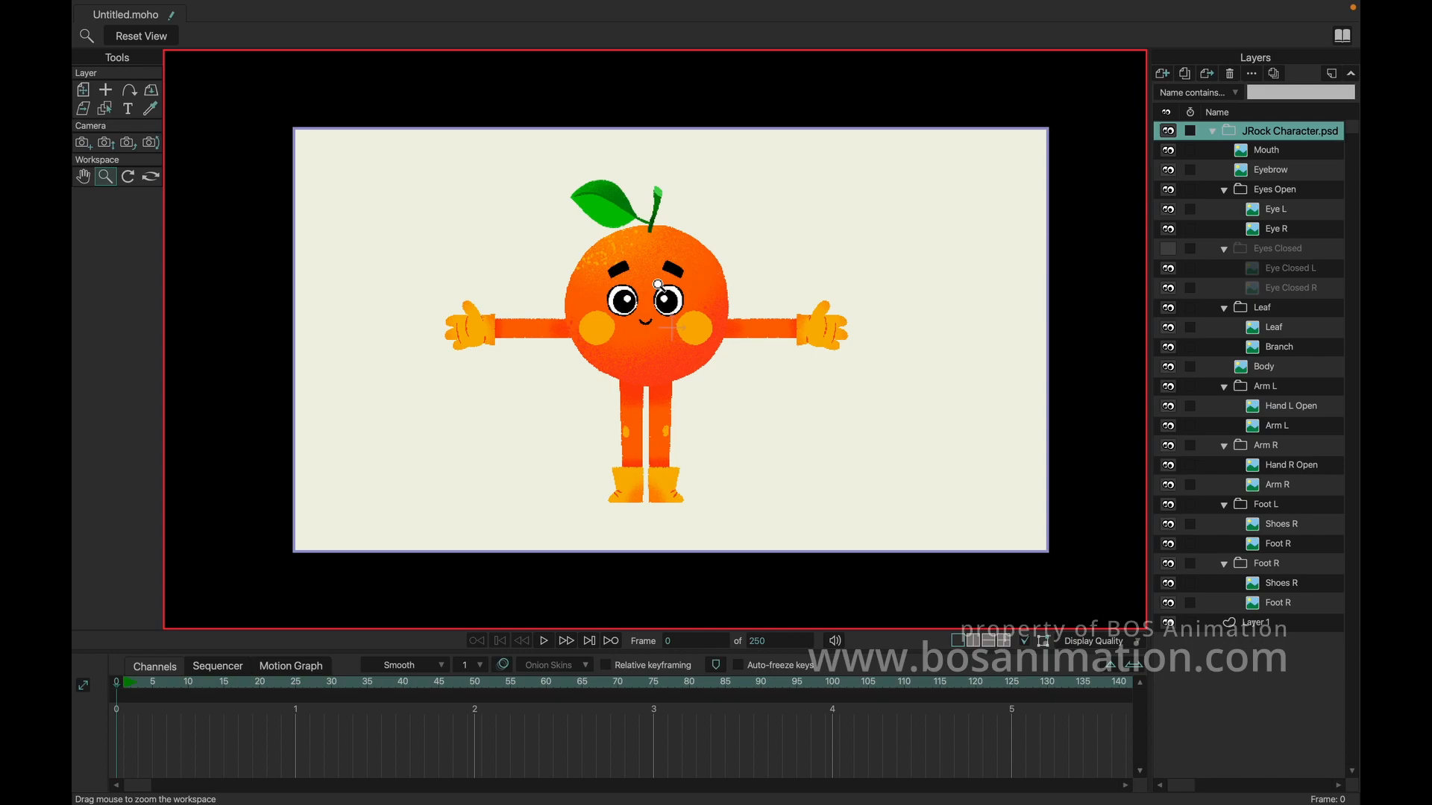
- Turn off the black mask outside the project frame and shrink the timeline to enlarge the workspace around the character
key("super+m")
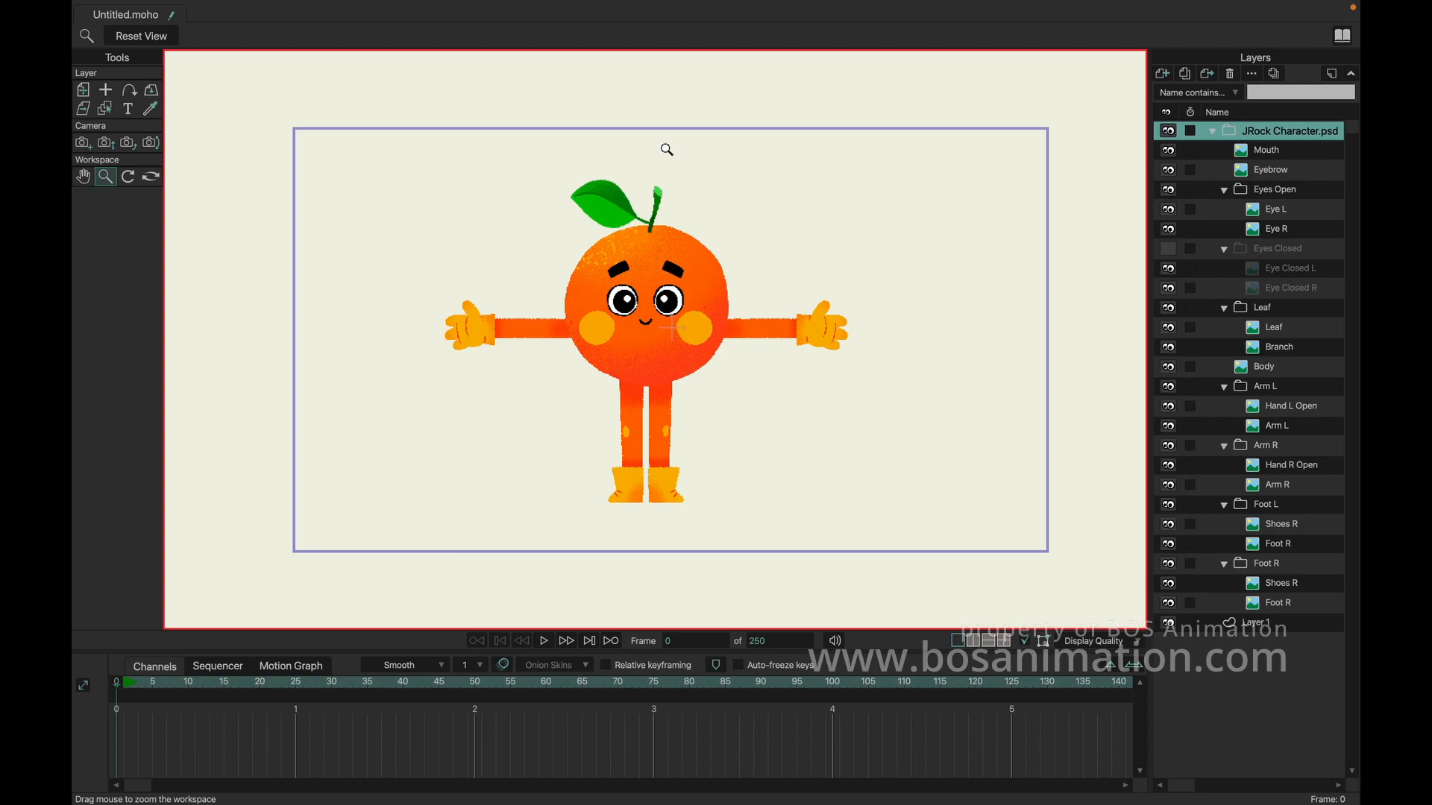
left_click_drag(677, 302, 692, 252)
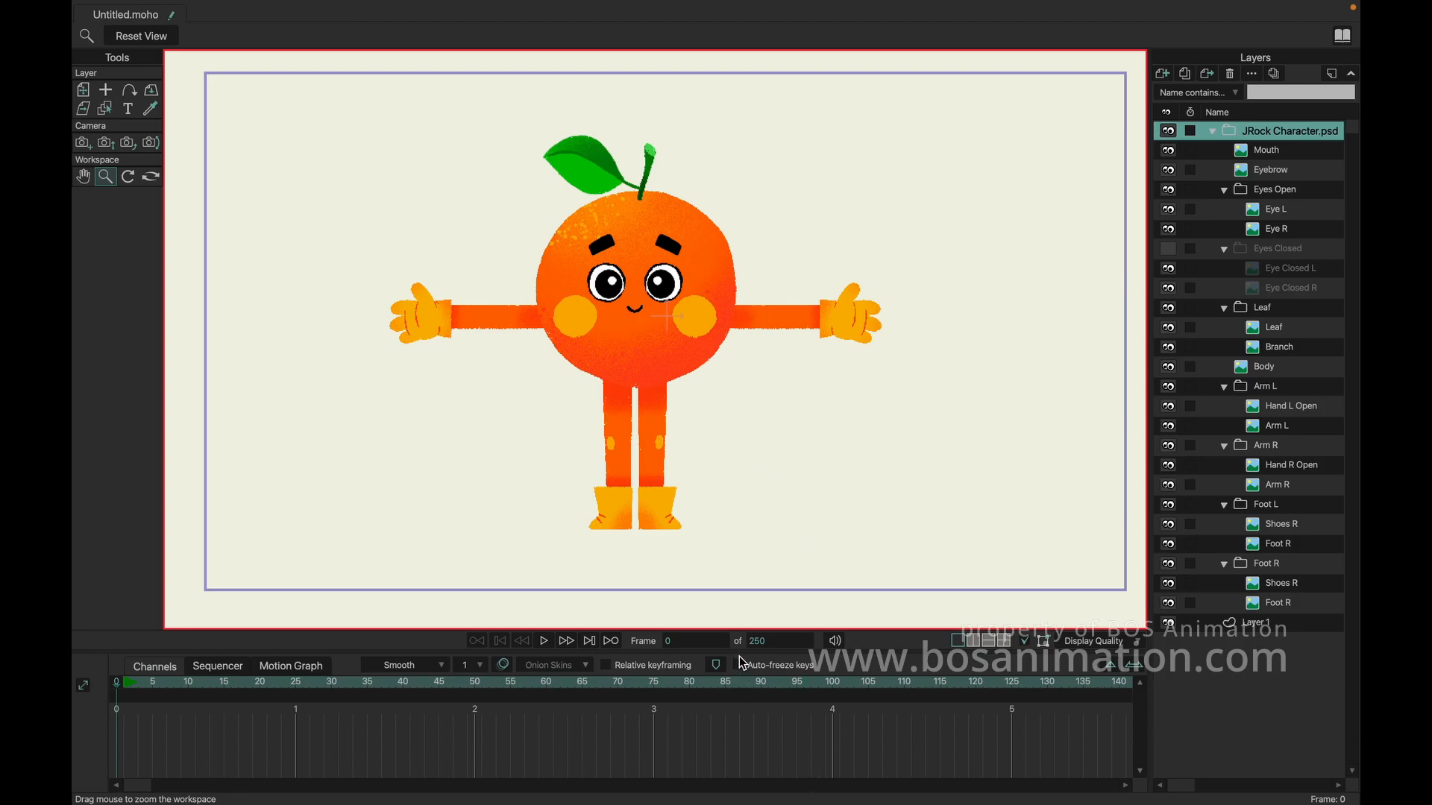
left_click_drag(739, 654, 735, 731)
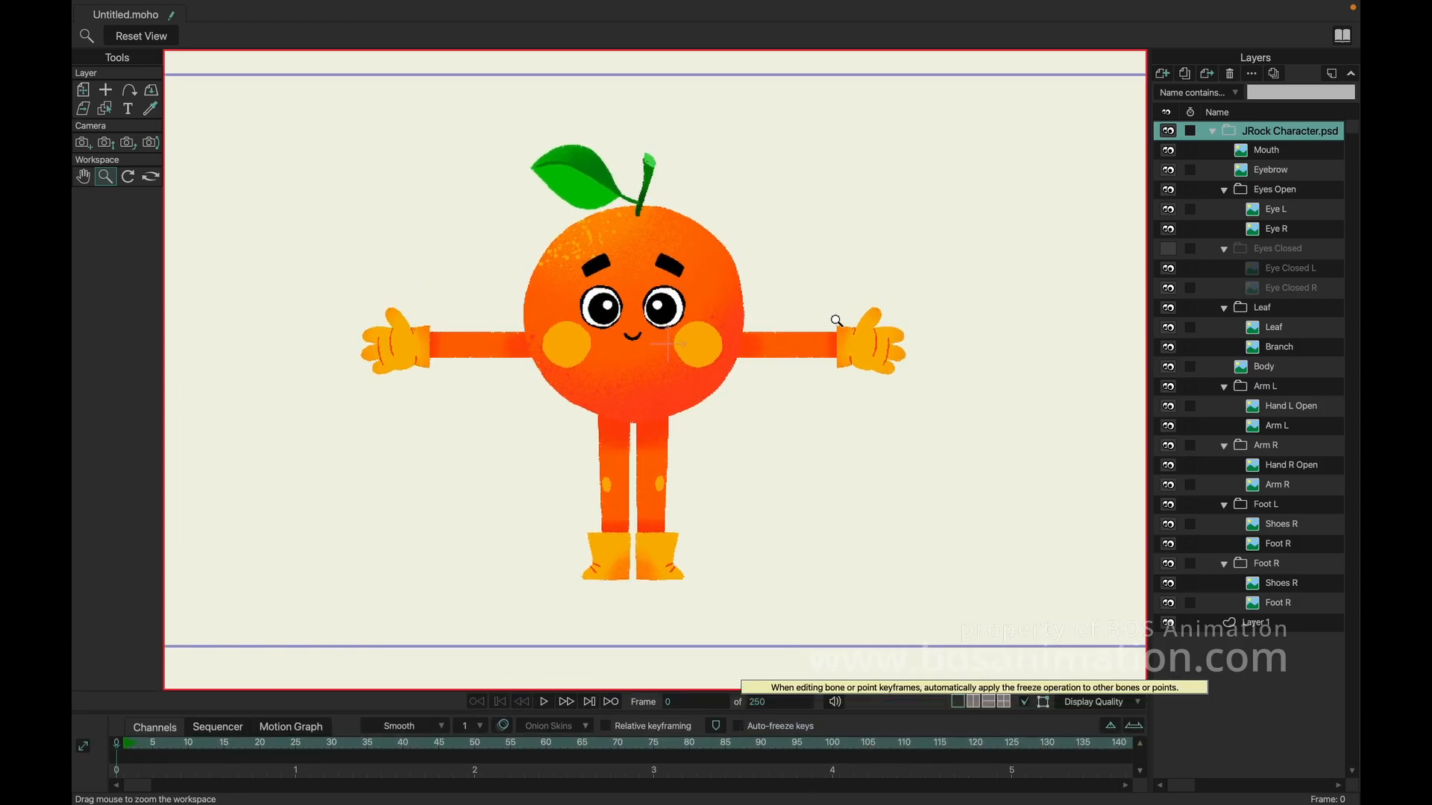
mouse_move(729, 266)
left_mouse_down()
mouse_move(854, 279)
mouse_move(858, 266)
mouse_move(727, 271)
left_mouse_up()
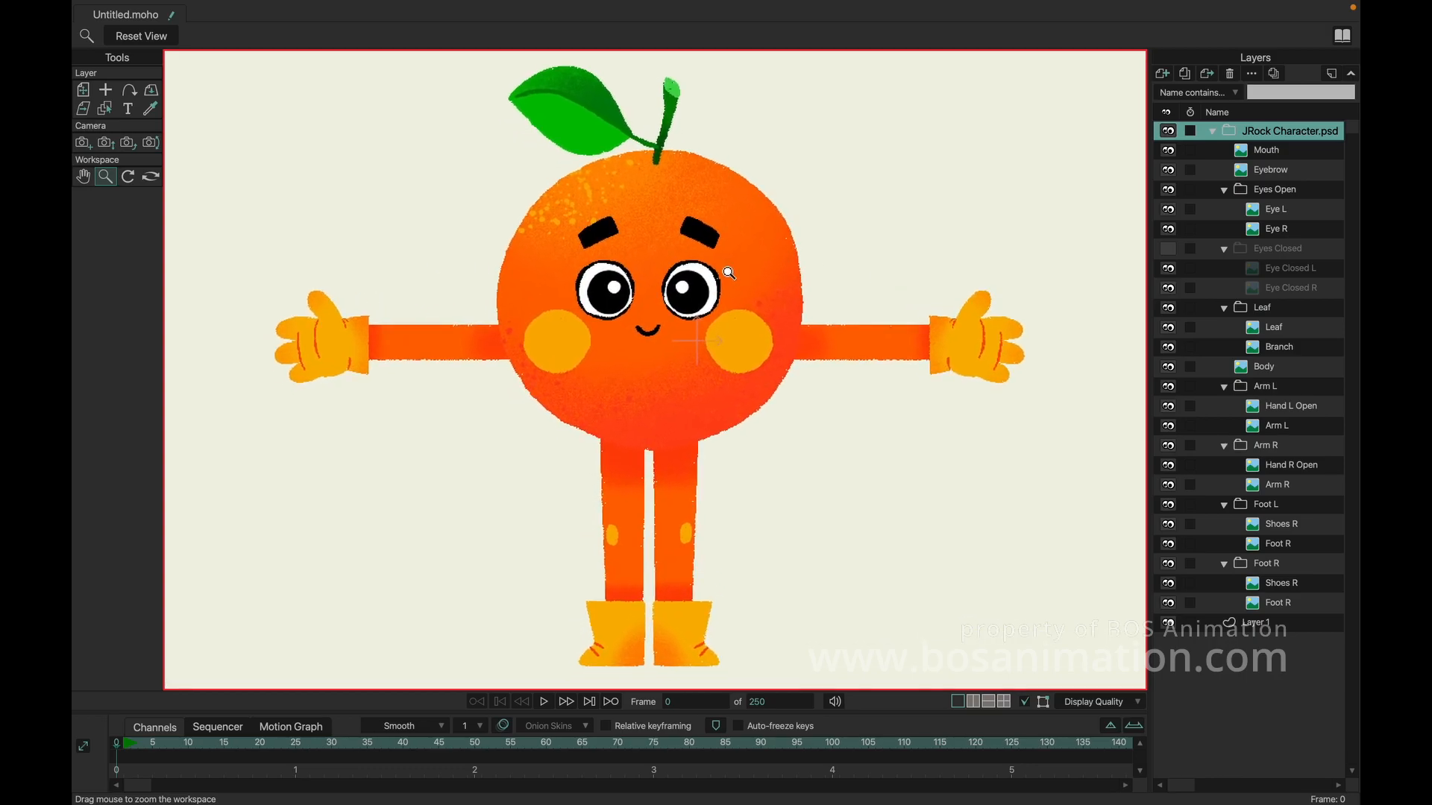
- Collapse the JRock Character.psd group and convert it to a bone layer
left_click(1212, 132)
left_click(1174, 131)
left_click(1174, 131)
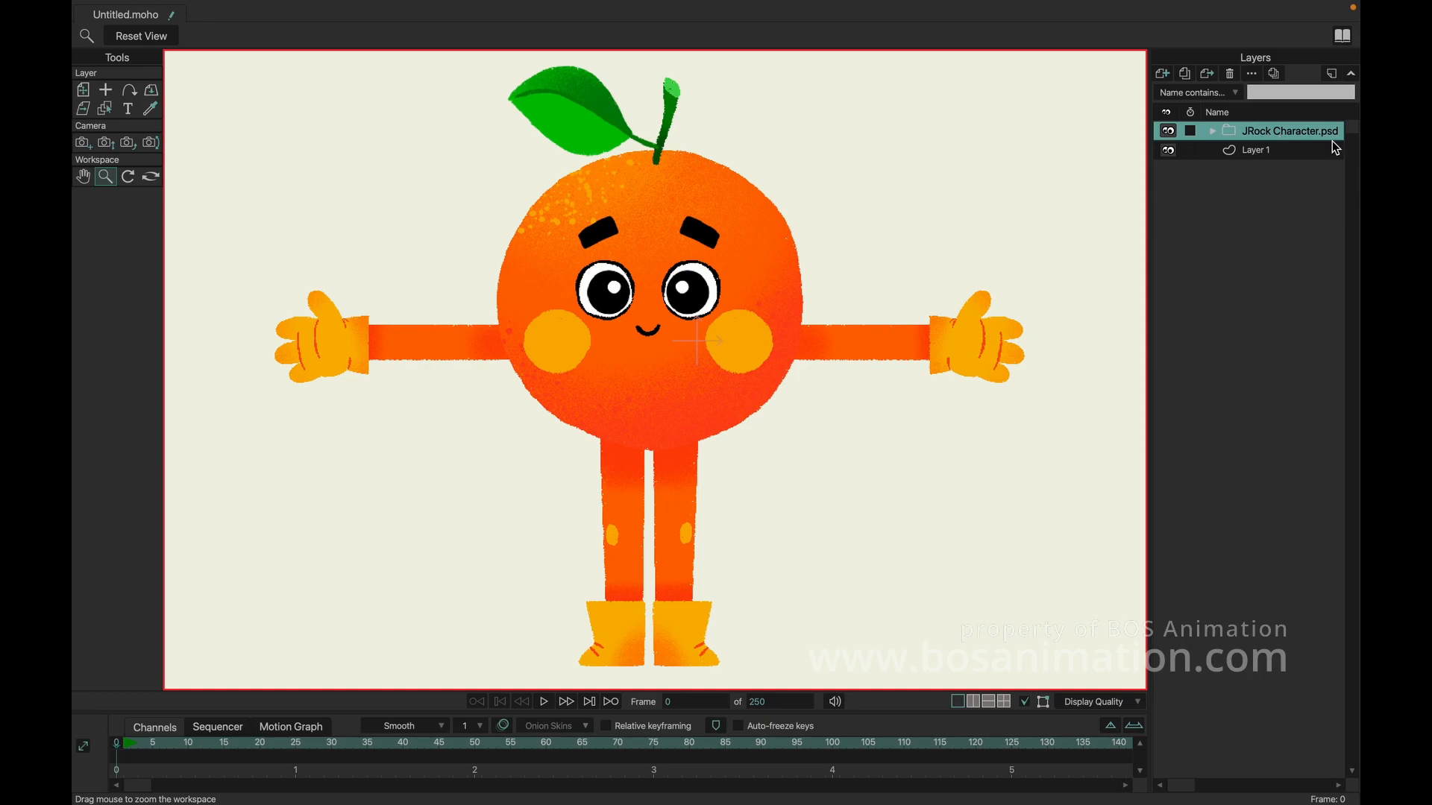
right_click(1270, 135)
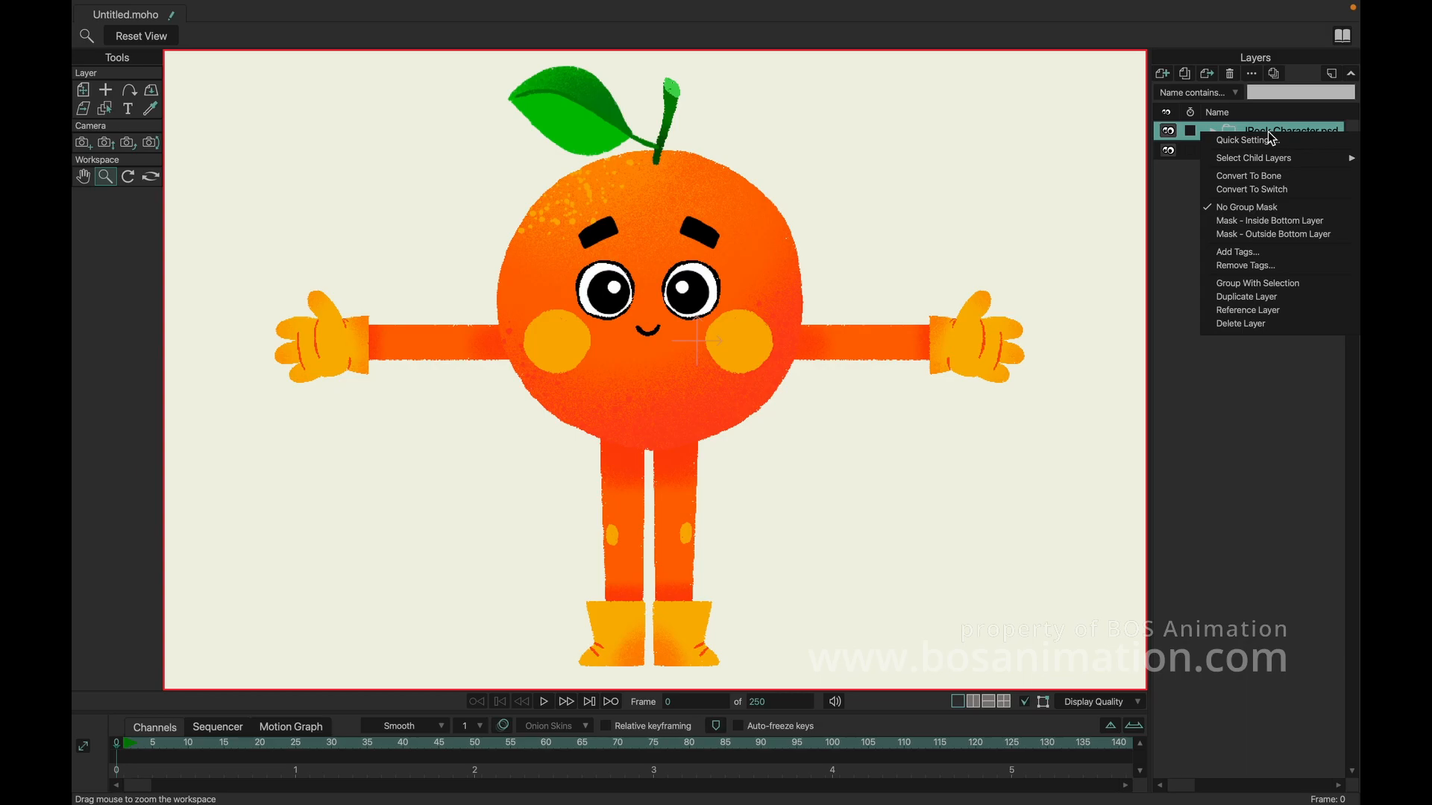
mouse_move(1311, 164)
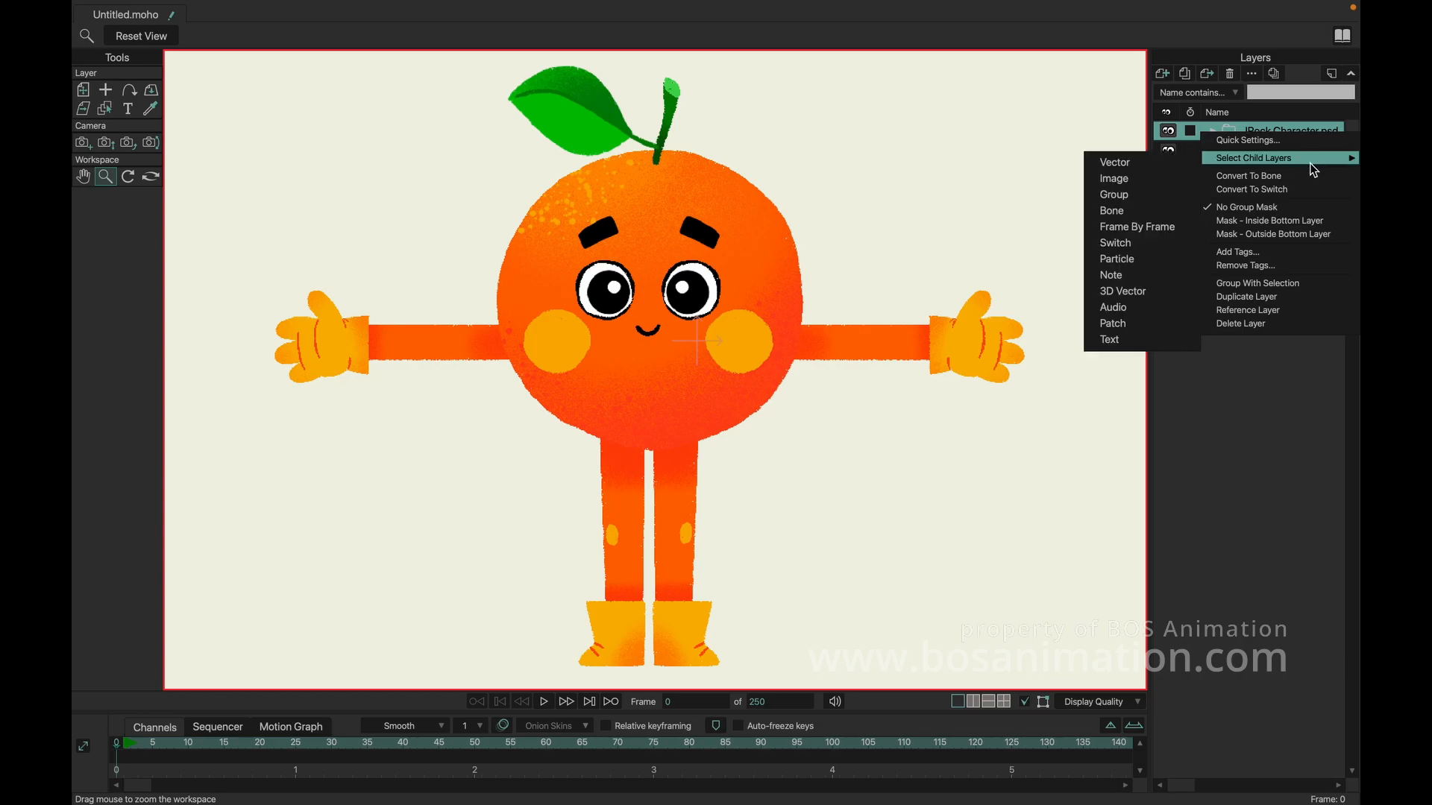
left_click(1267, 180)
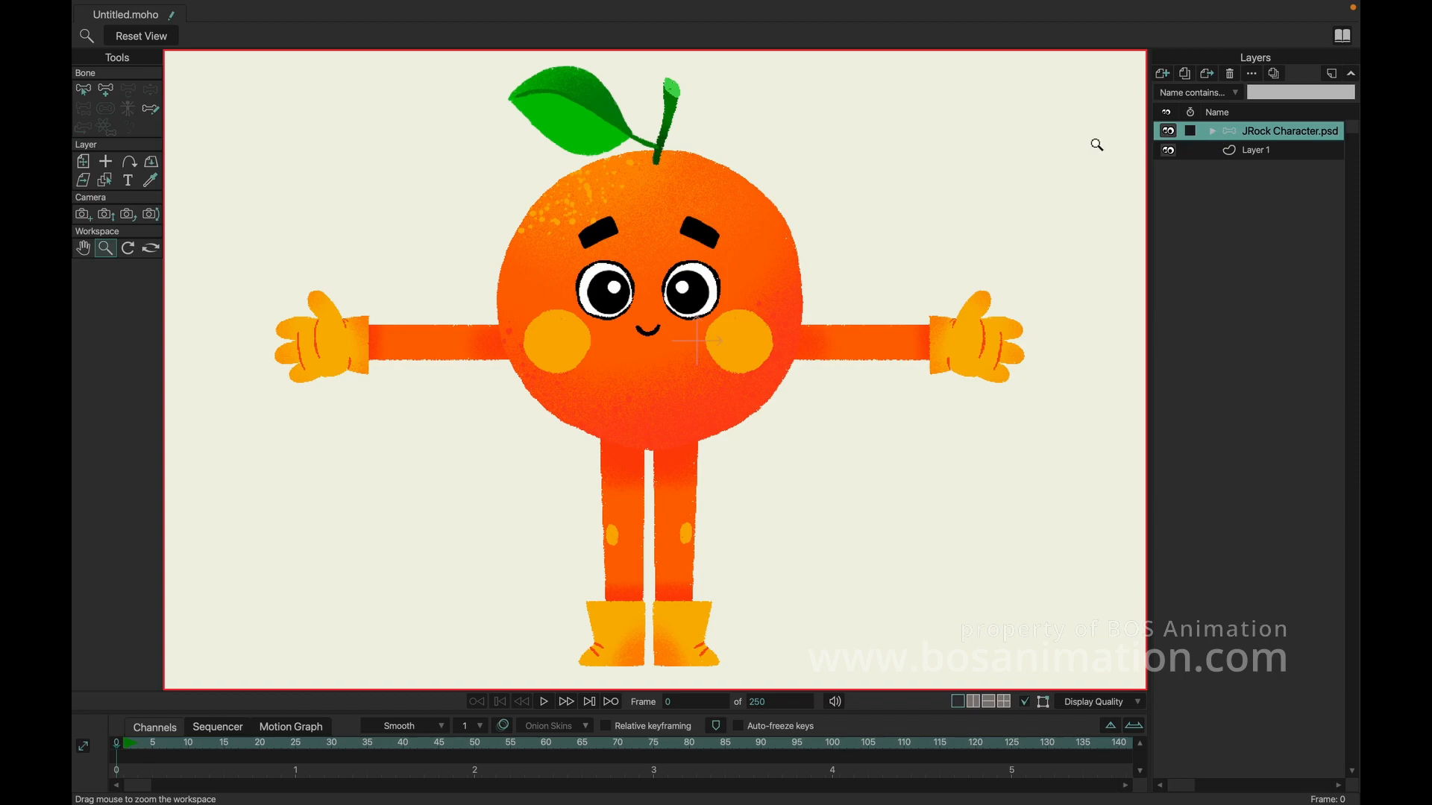
- Add a horizontal root bone from the centre of the orange body's base out to the body's edge
left_click(113, 95)
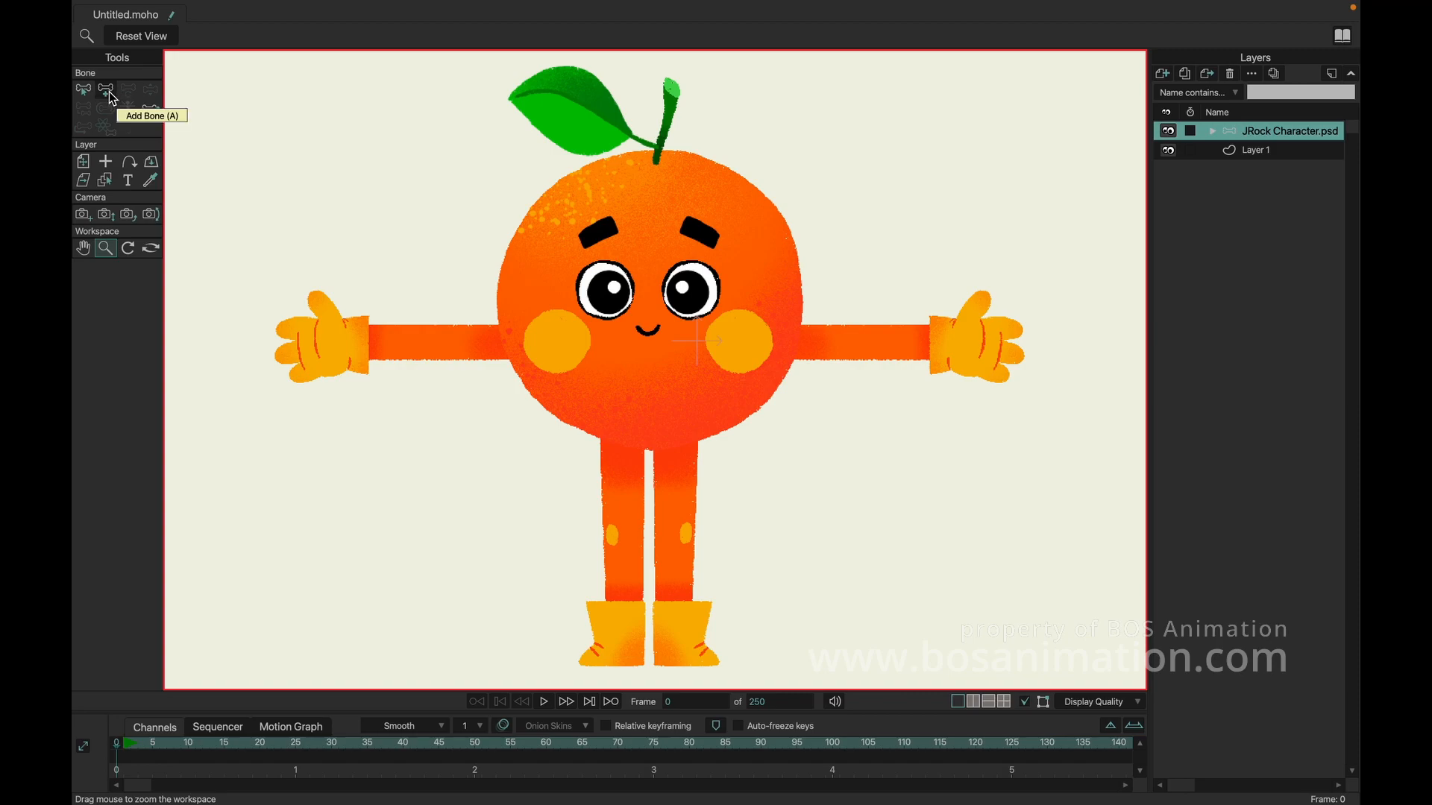
left_click(110, 95)
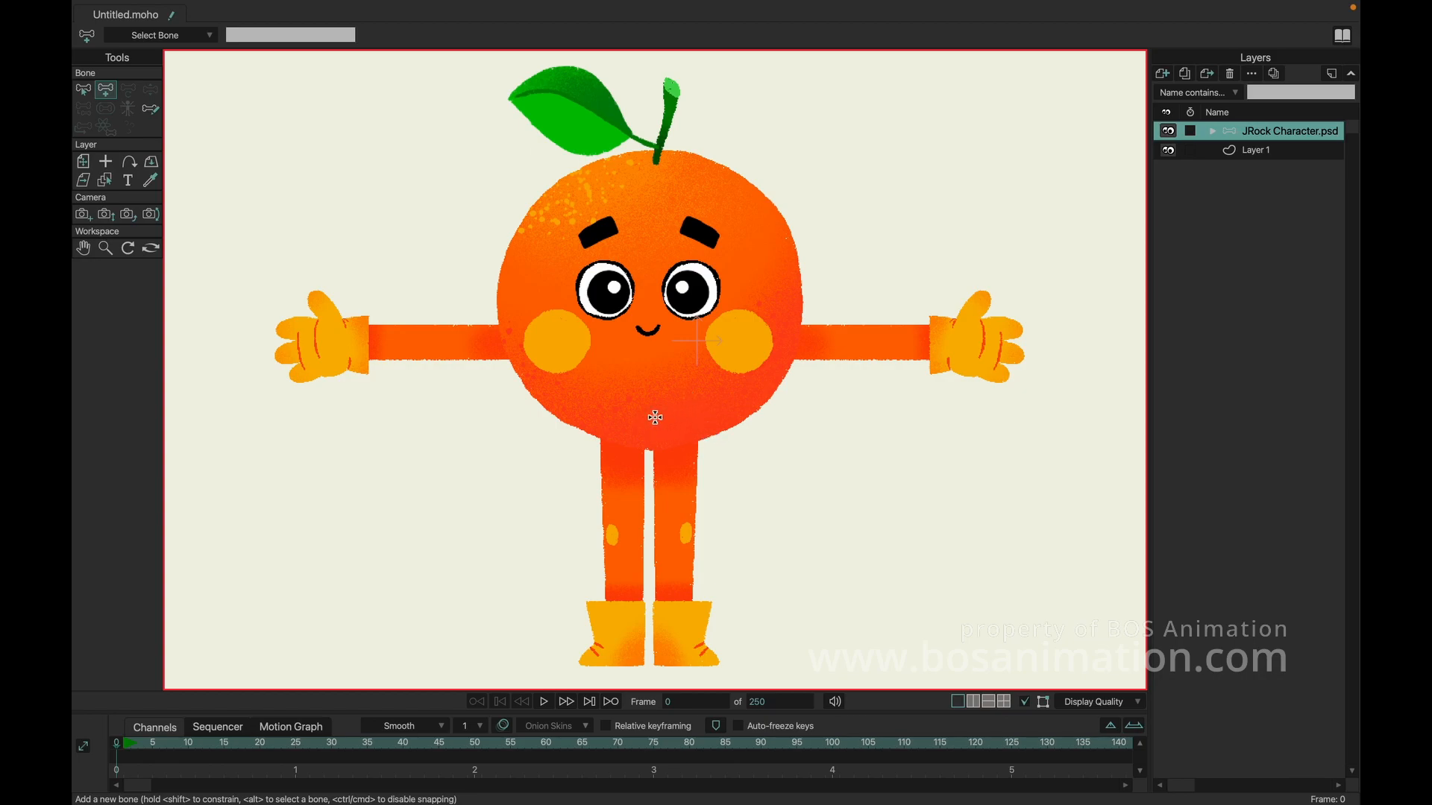
left_click_drag(654, 413, 795, 417)
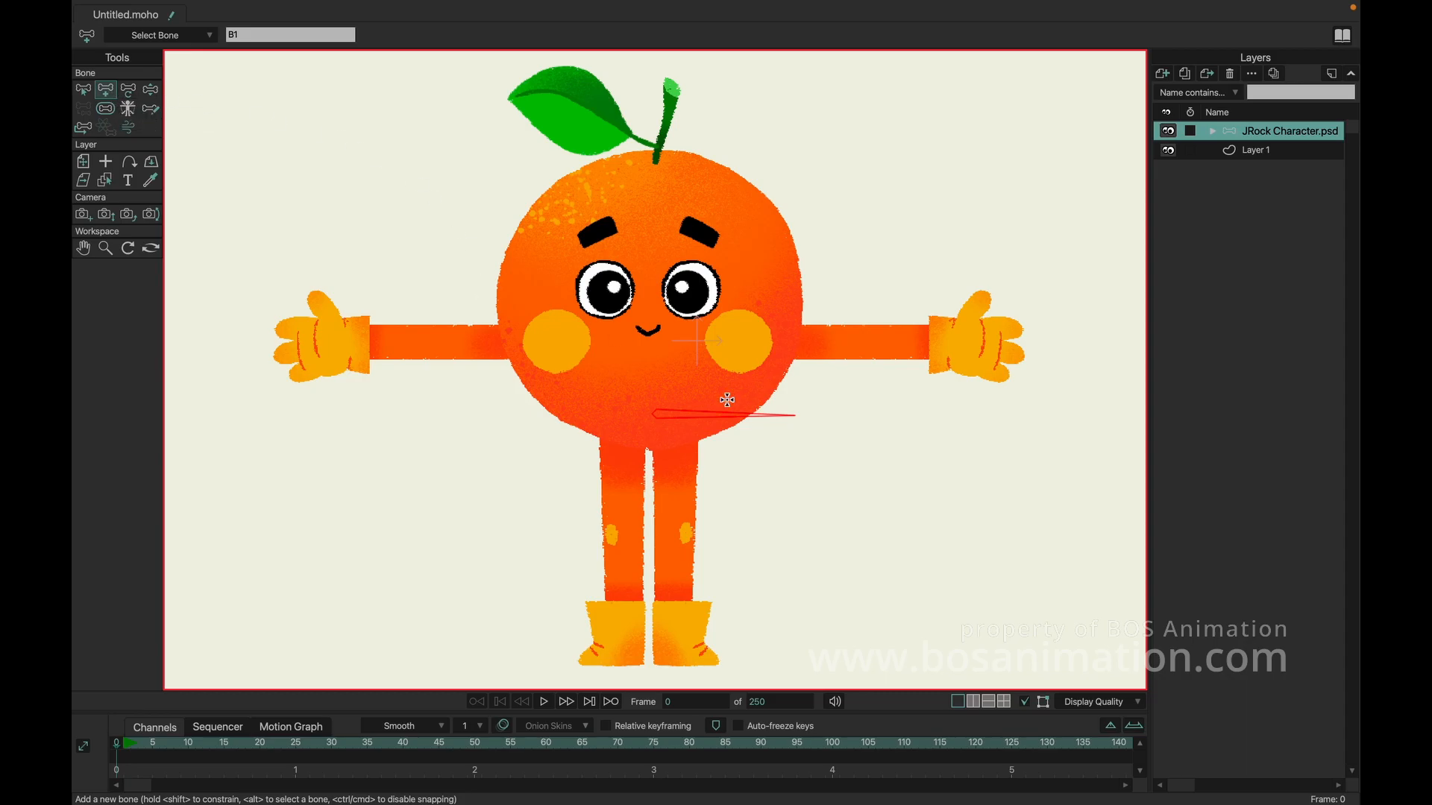
- Try deselecting and reselecting the horizontal root bone with the Select Bone tool
left_click(84, 90)
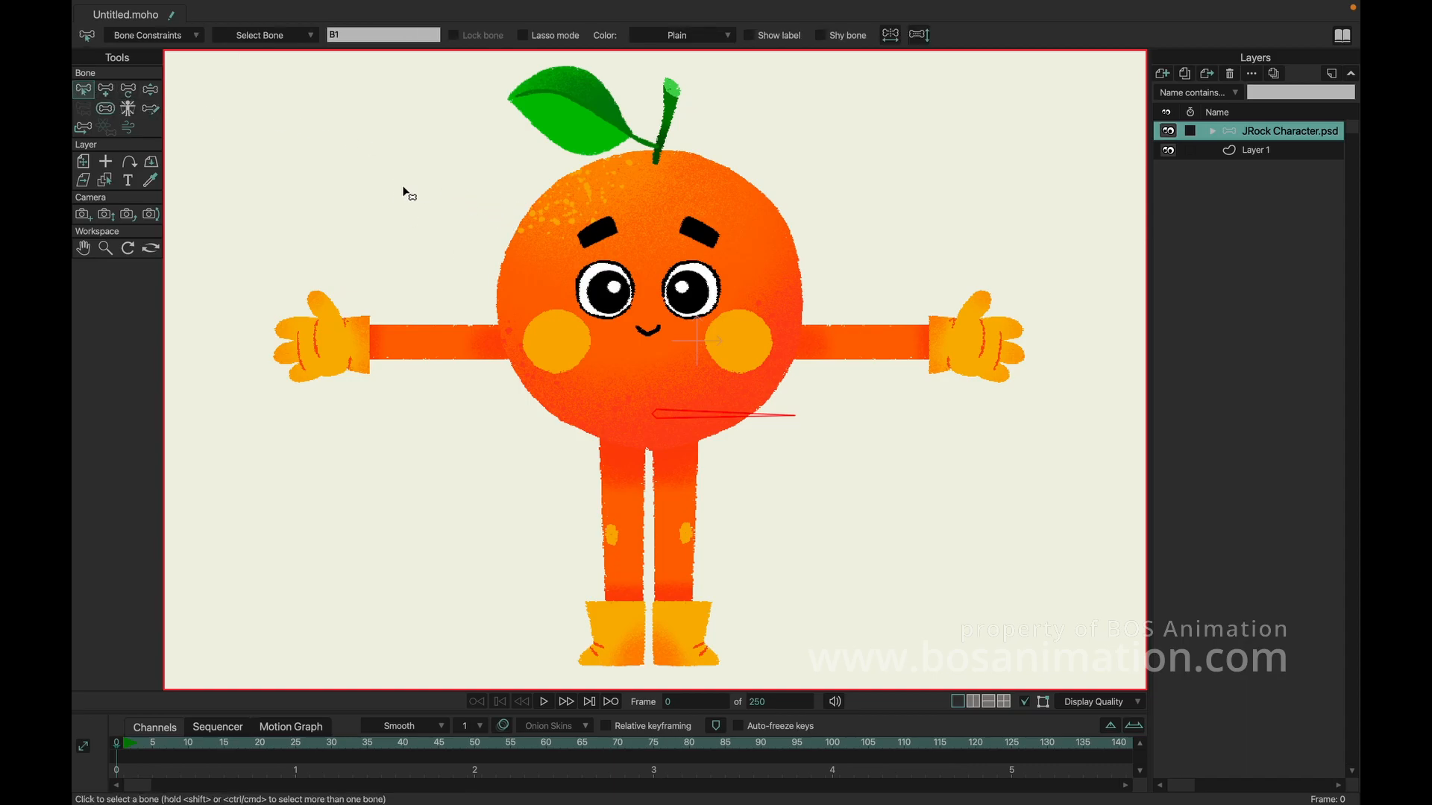
left_click(435, 195)
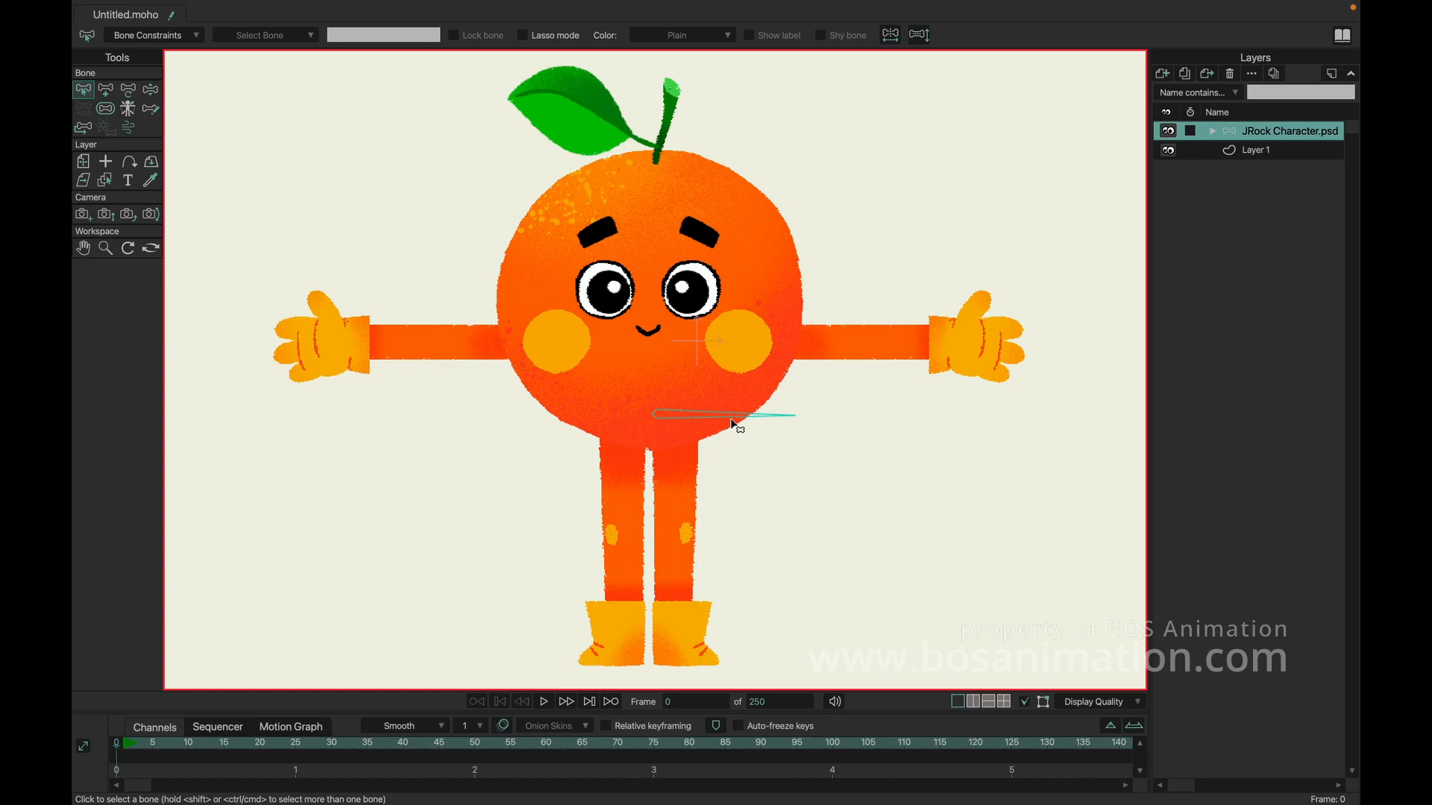
left_click(751, 420)
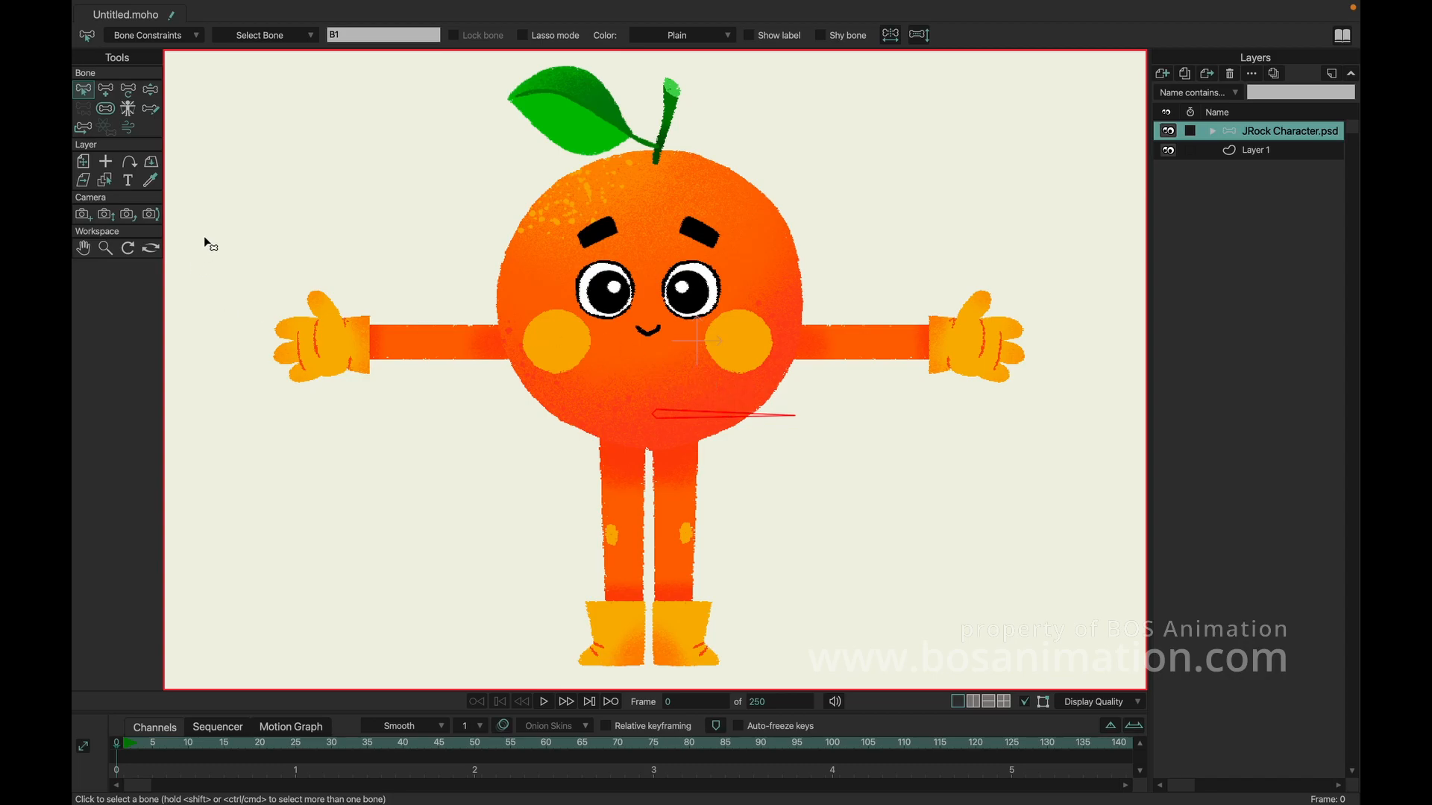
left_click(416, 216)
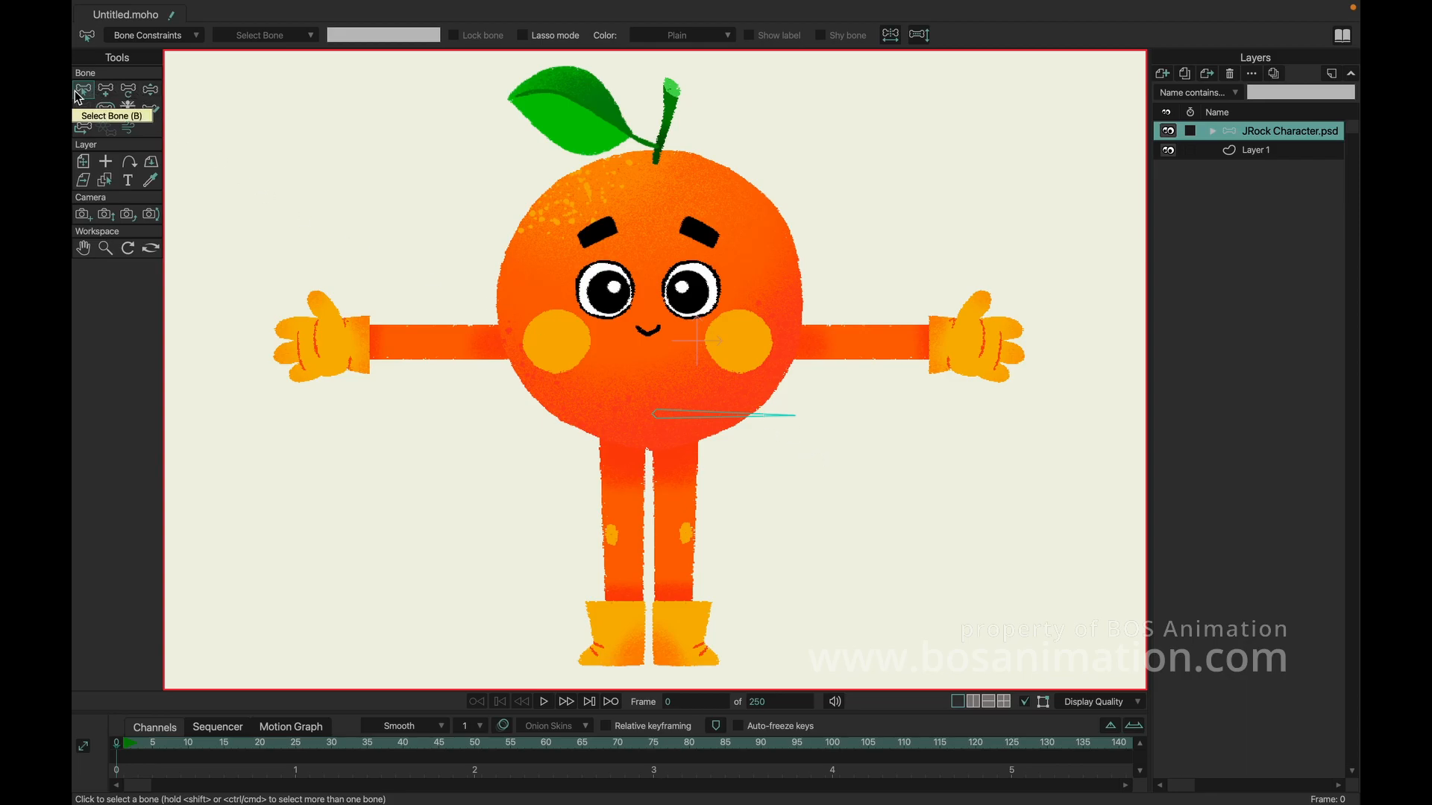
left_click(718, 419)
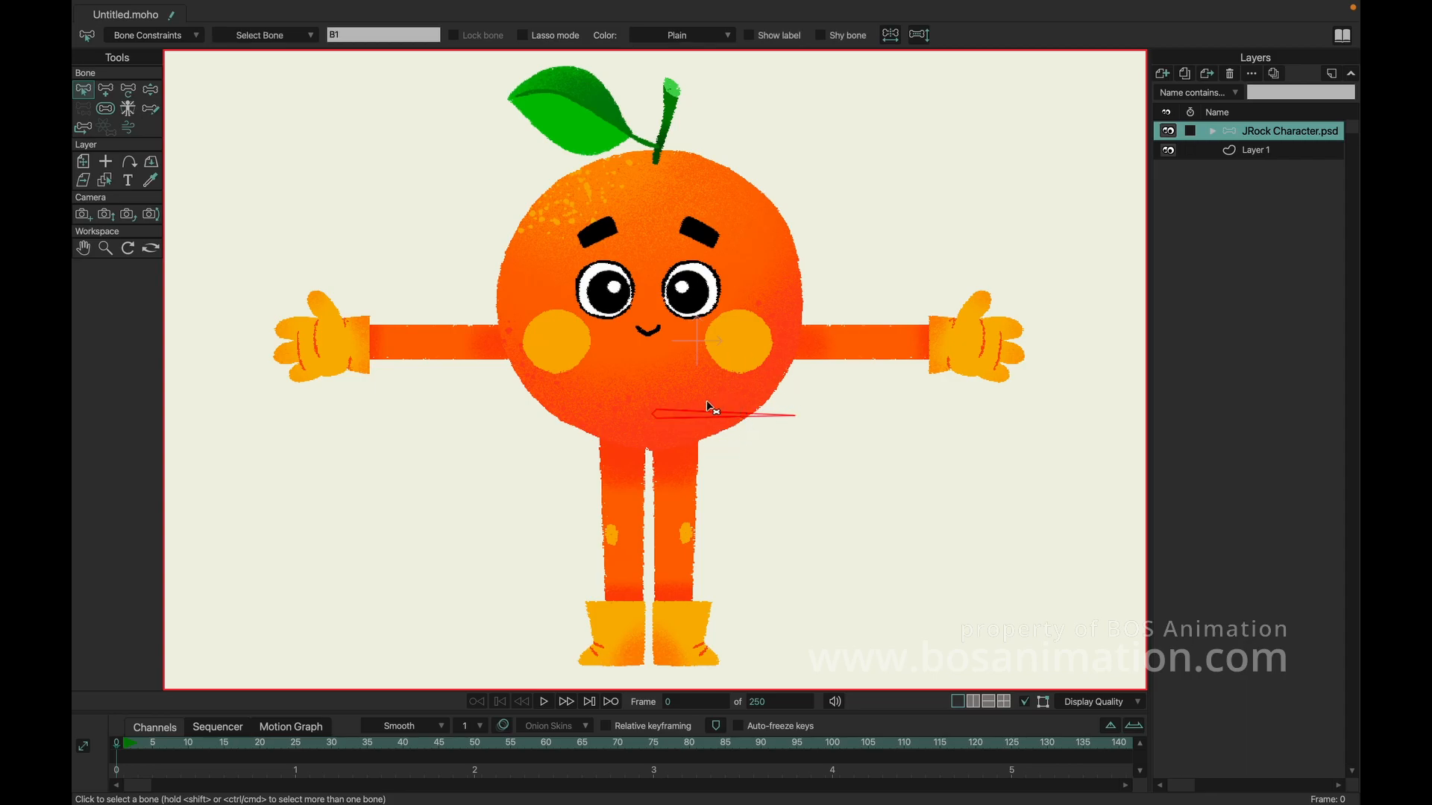
- Add chained bones from the root bone's base: one up through the body, one along the stem and one along the leaf
left_click(107, 96)
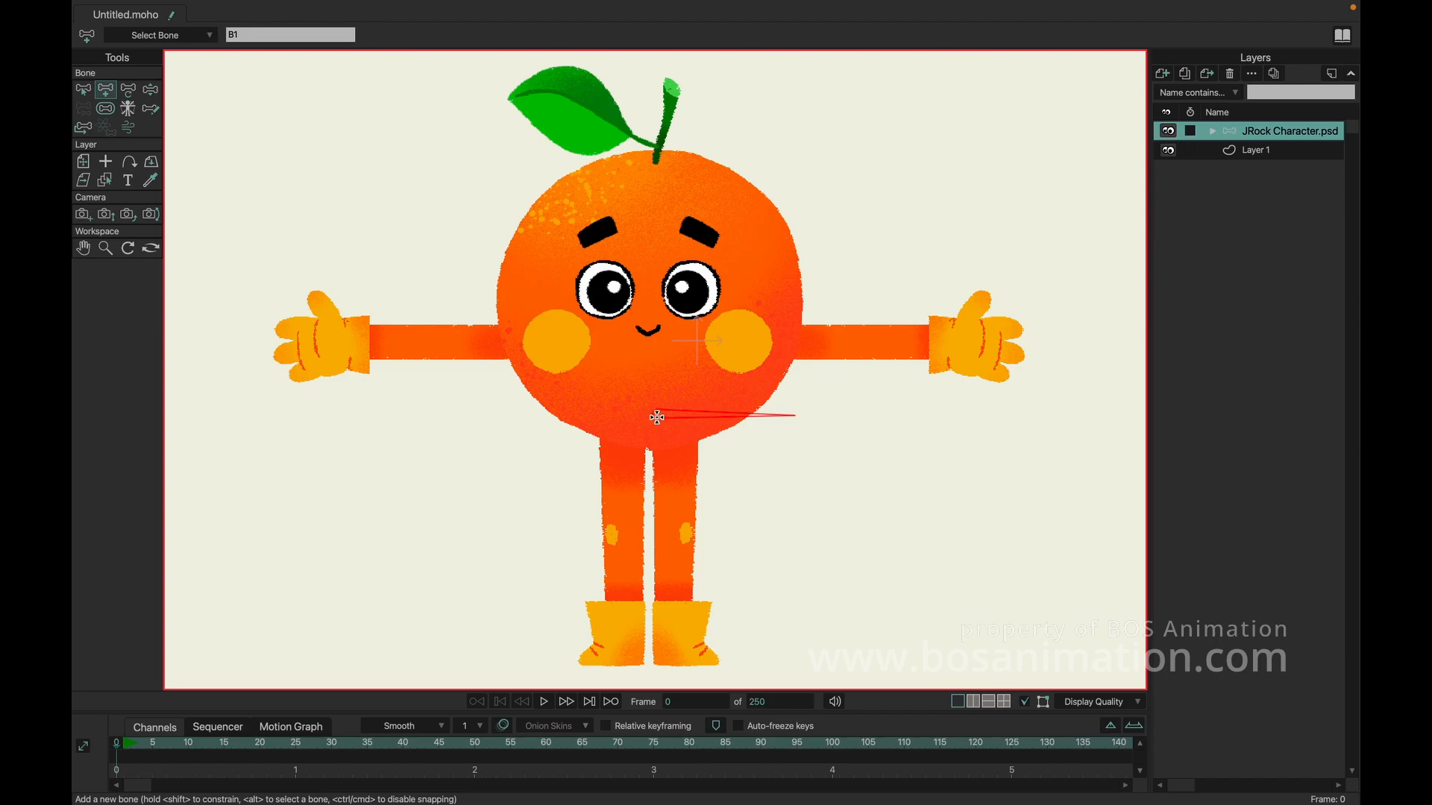
left_click_drag(652, 411, 663, 164)
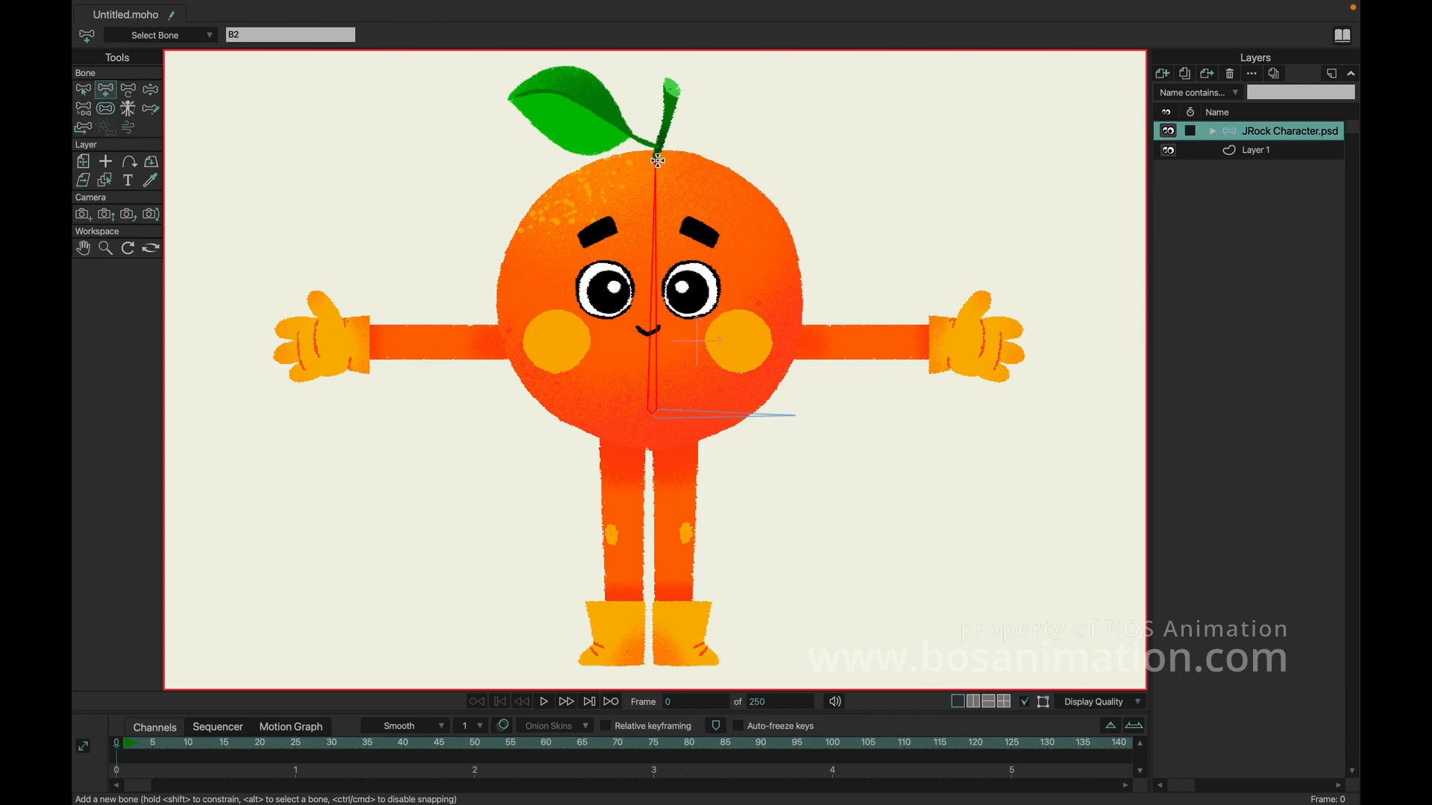
left_click_drag(658, 161, 678, 80)
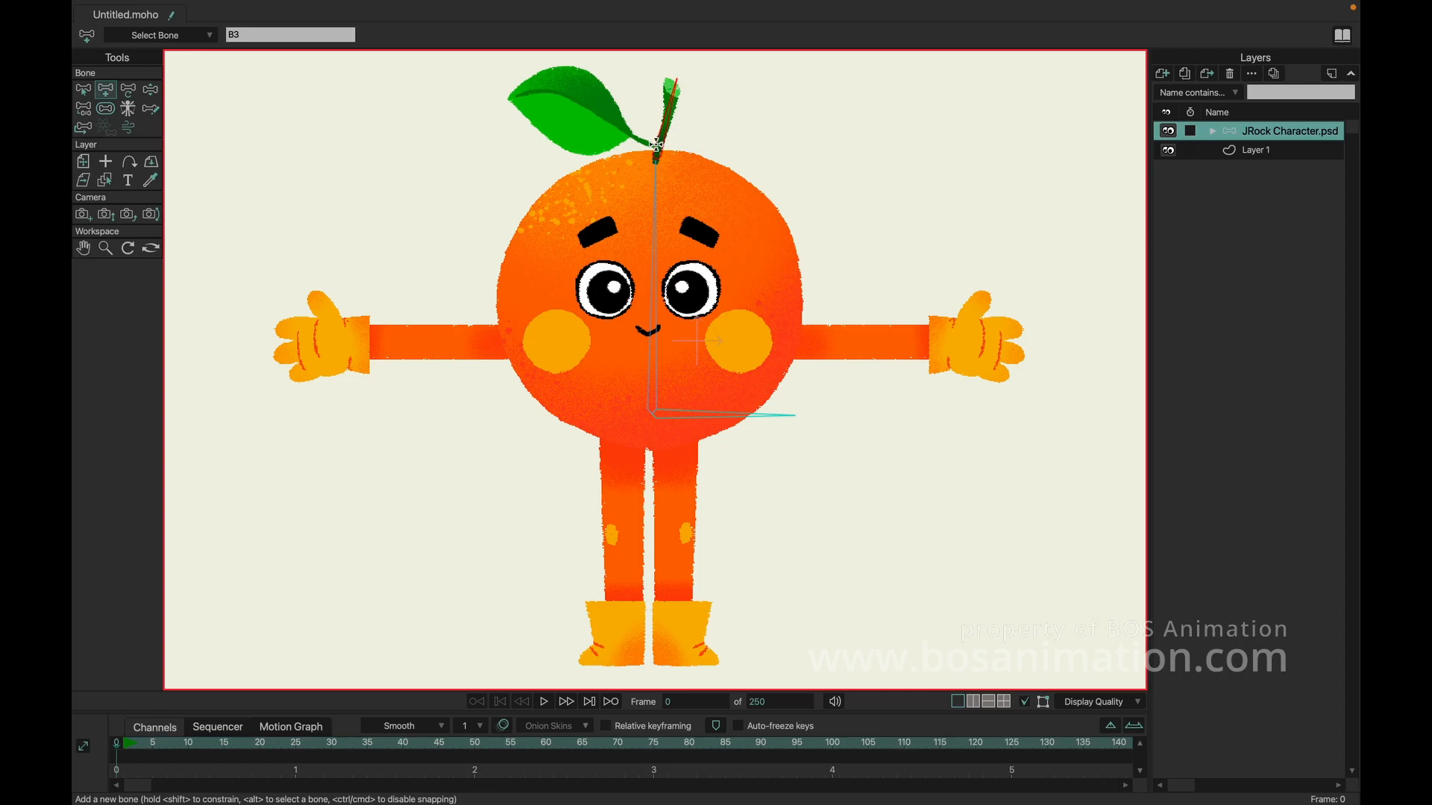
left_click_drag(656, 143, 505, 101)
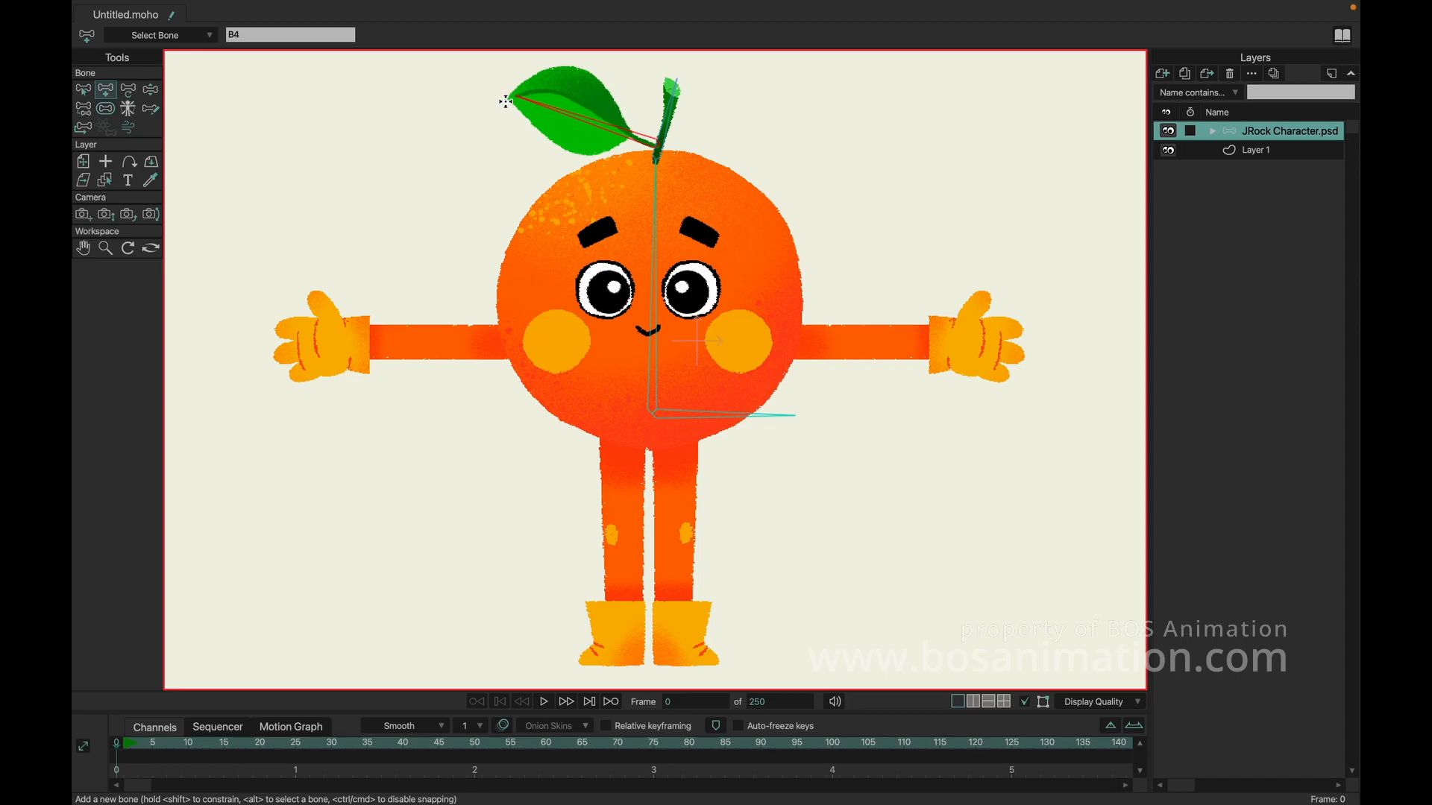
- Deselect all bones and examine the parent links between the root, body, stem and leaf bones with the Reparent Bone tool
left_click(83, 91)
left_click(403, 179)
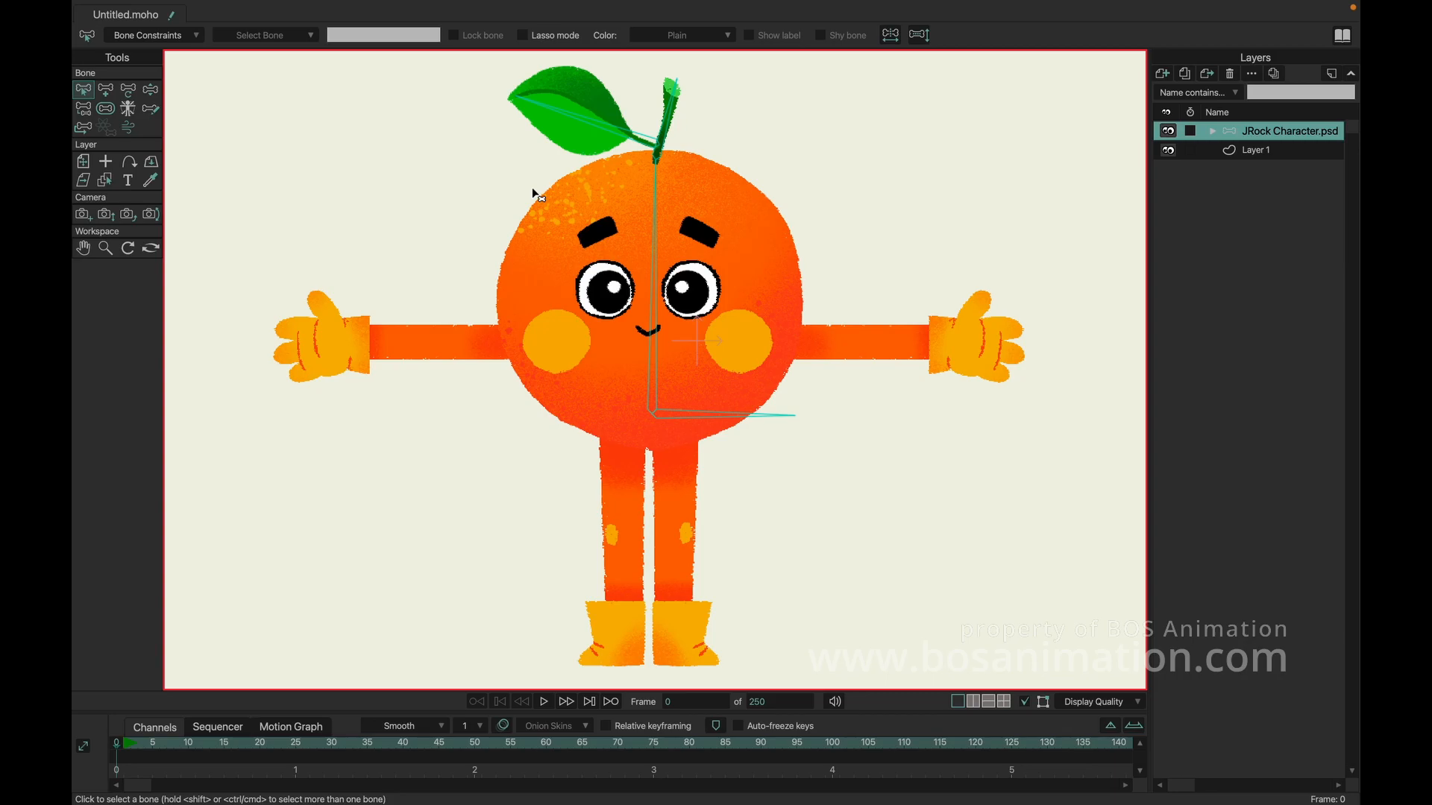
left_click(83, 112)
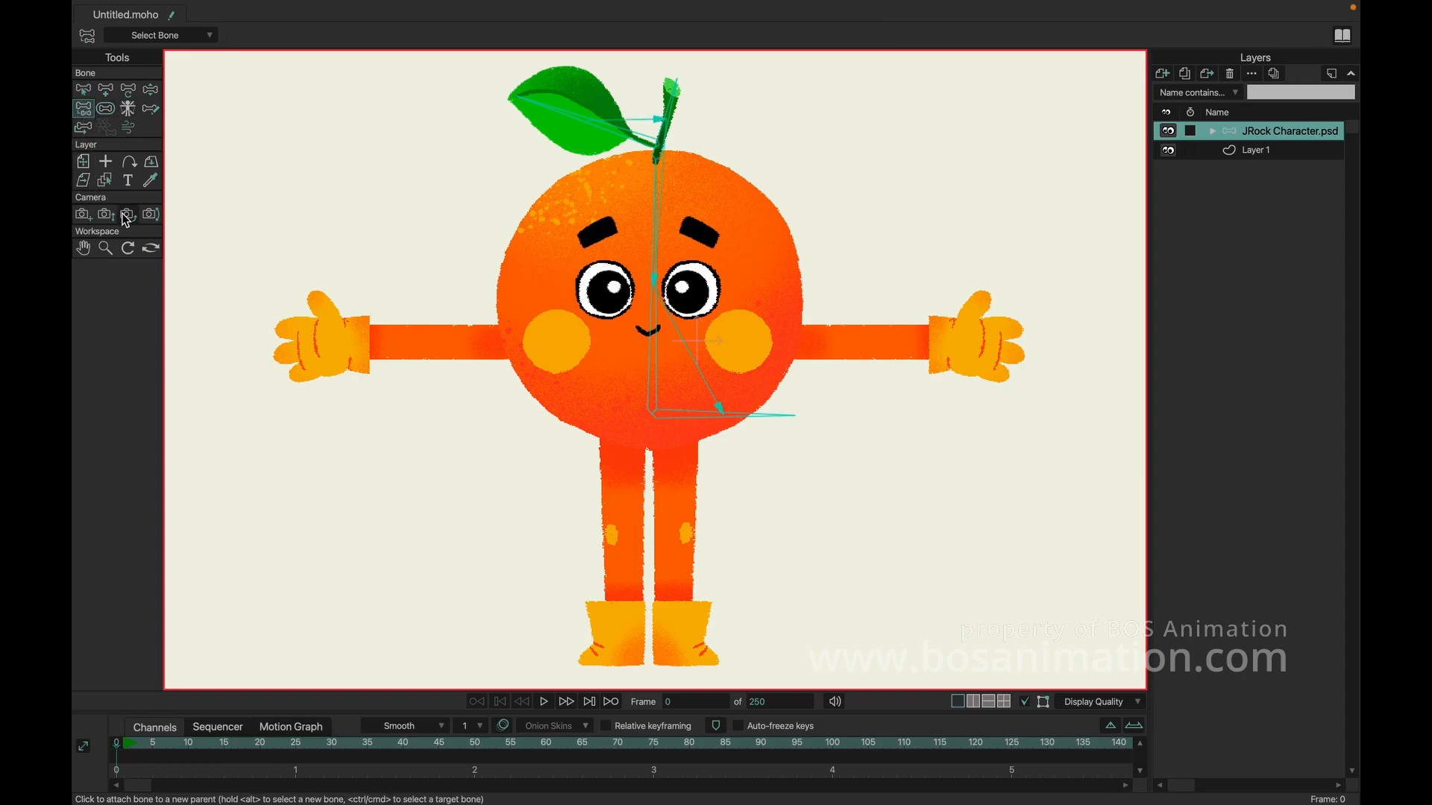
left_click(106, 249)
left_click_drag(645, 193, 755, 229)
left_click(83, 109)
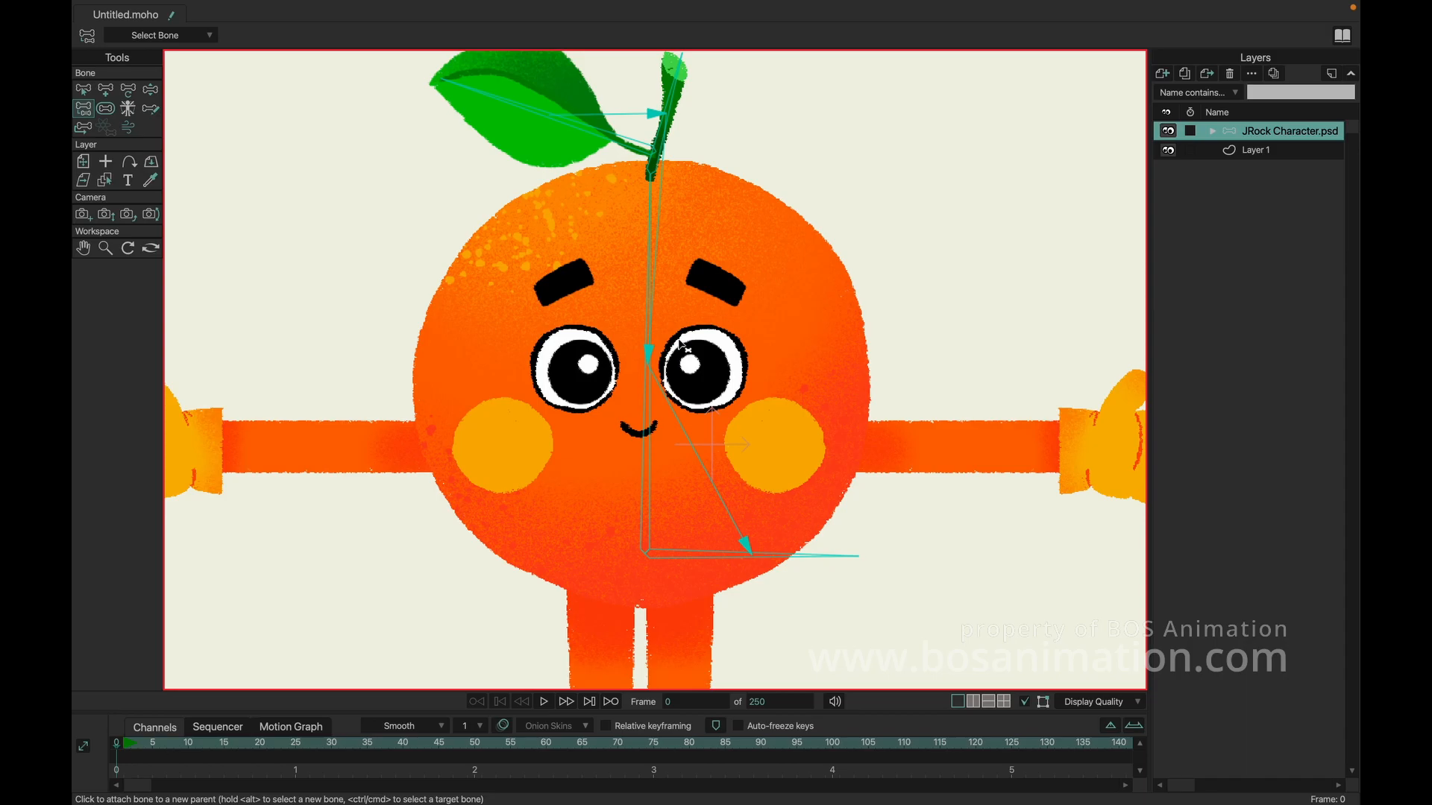
- Select the vertical body bone and examine its parent link to the horizontal root bone
left_click(83, 95)
left_click(646, 256)
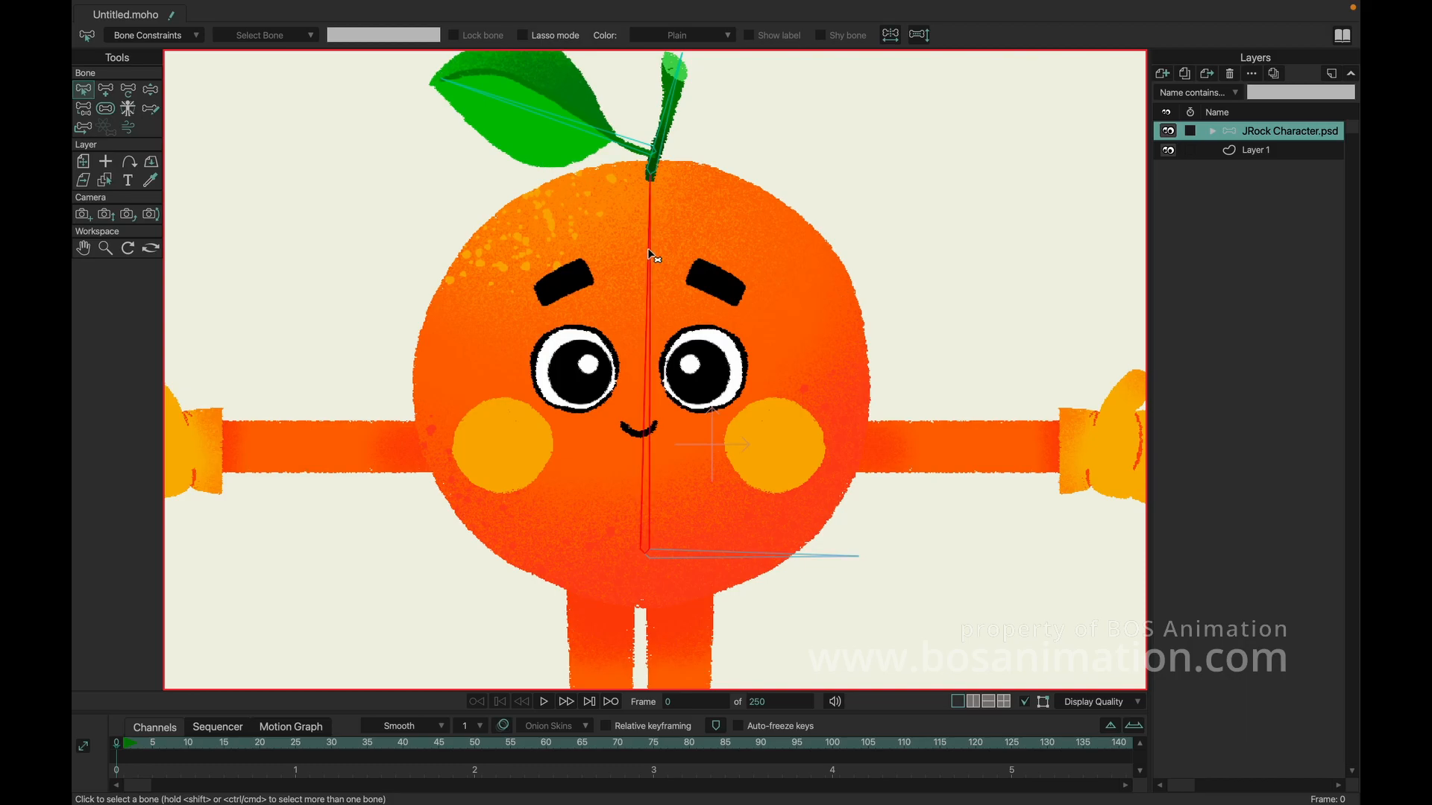
left_click(94, 110)
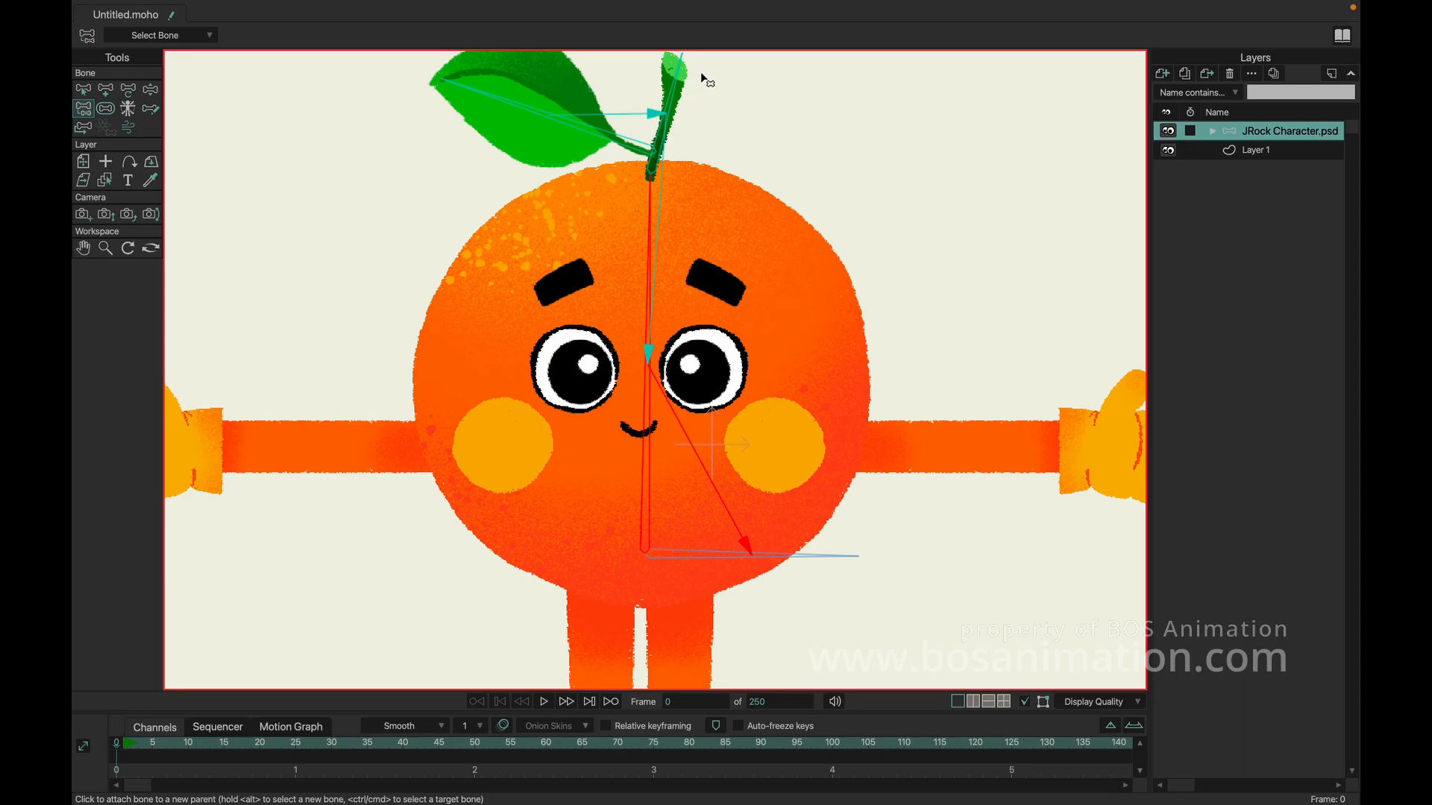
left_click_drag(648, 128, 643, 154)
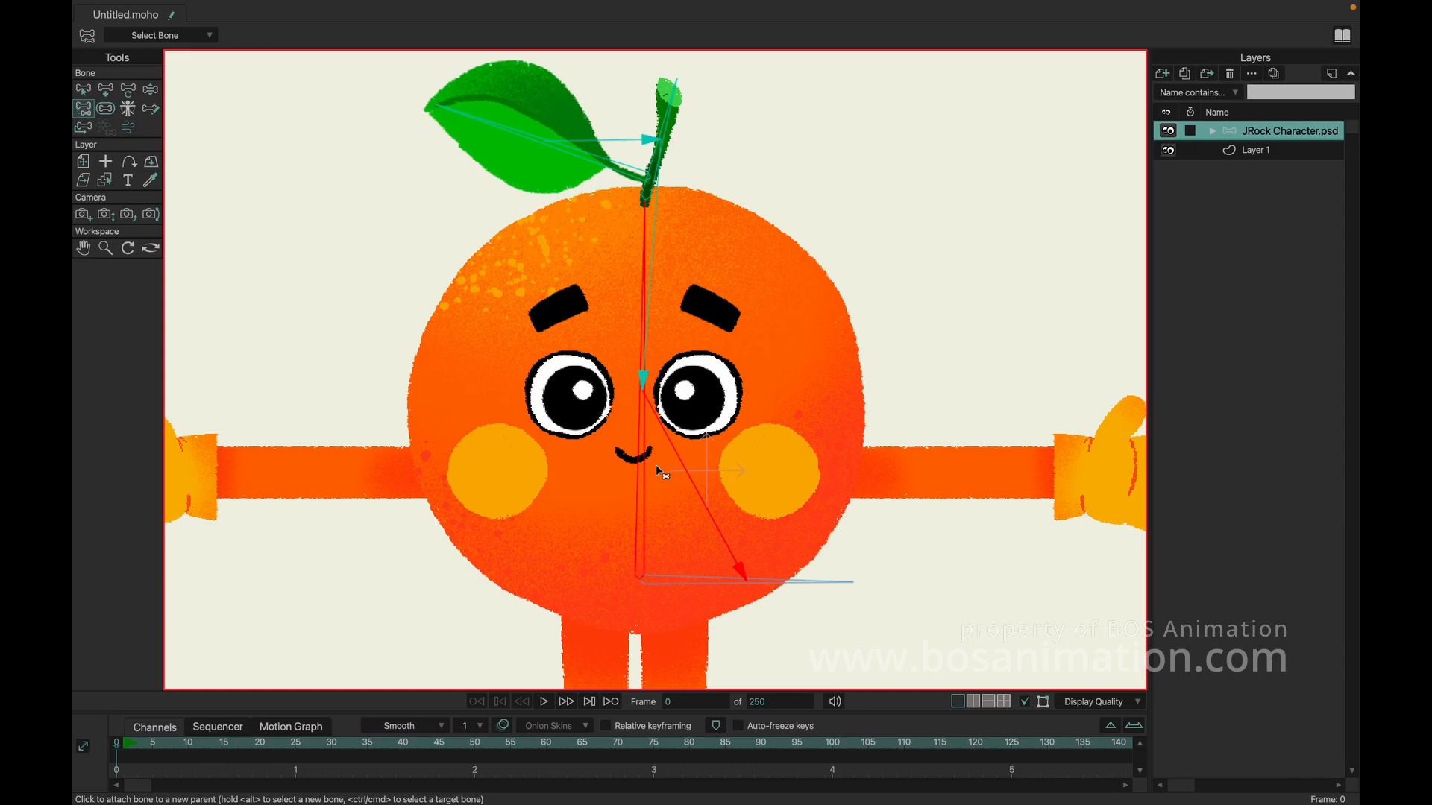
left_click(83, 90)
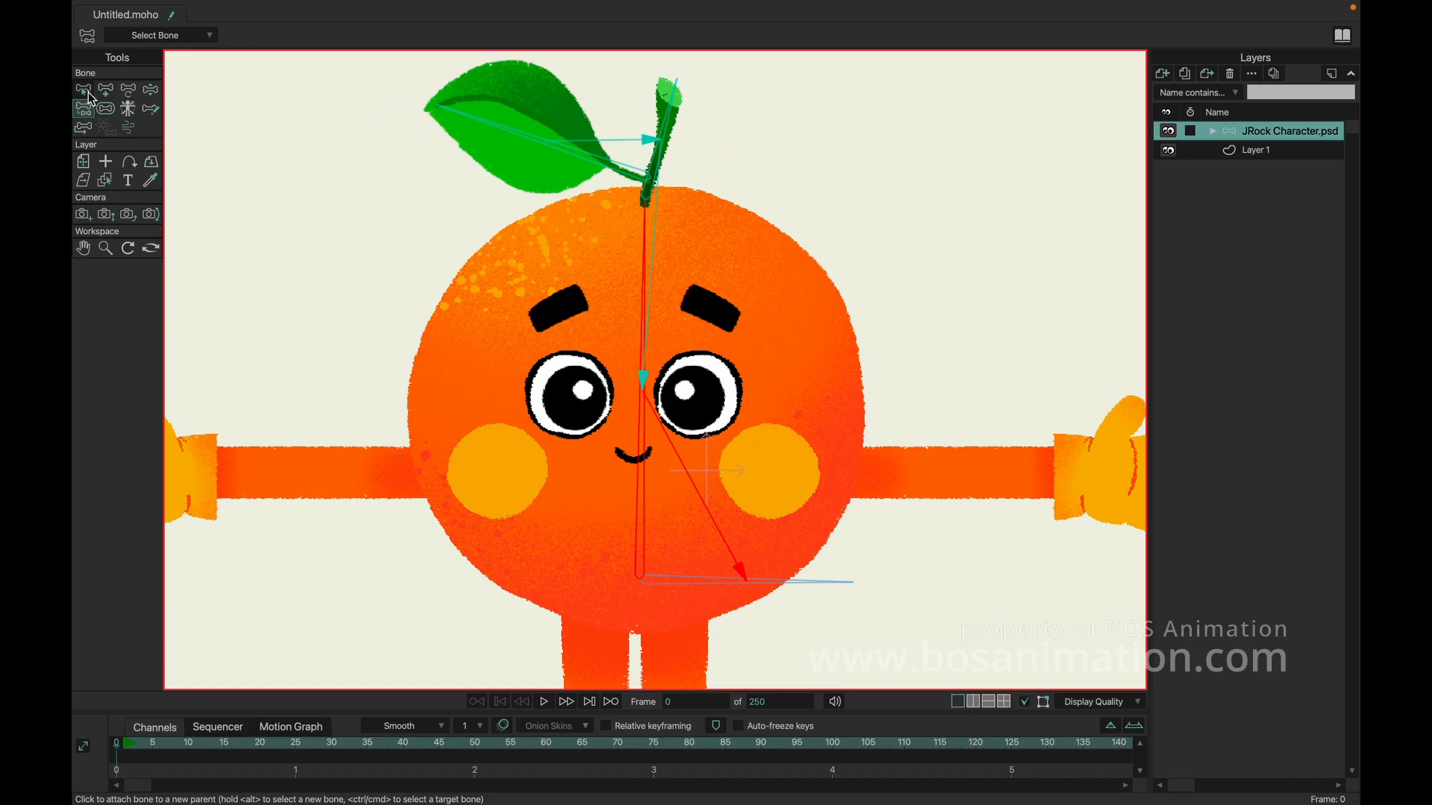
left_click(105, 248)
left_click_drag(601, 294, 465, 284)
left_click_drag(612, 369, 613, 288)
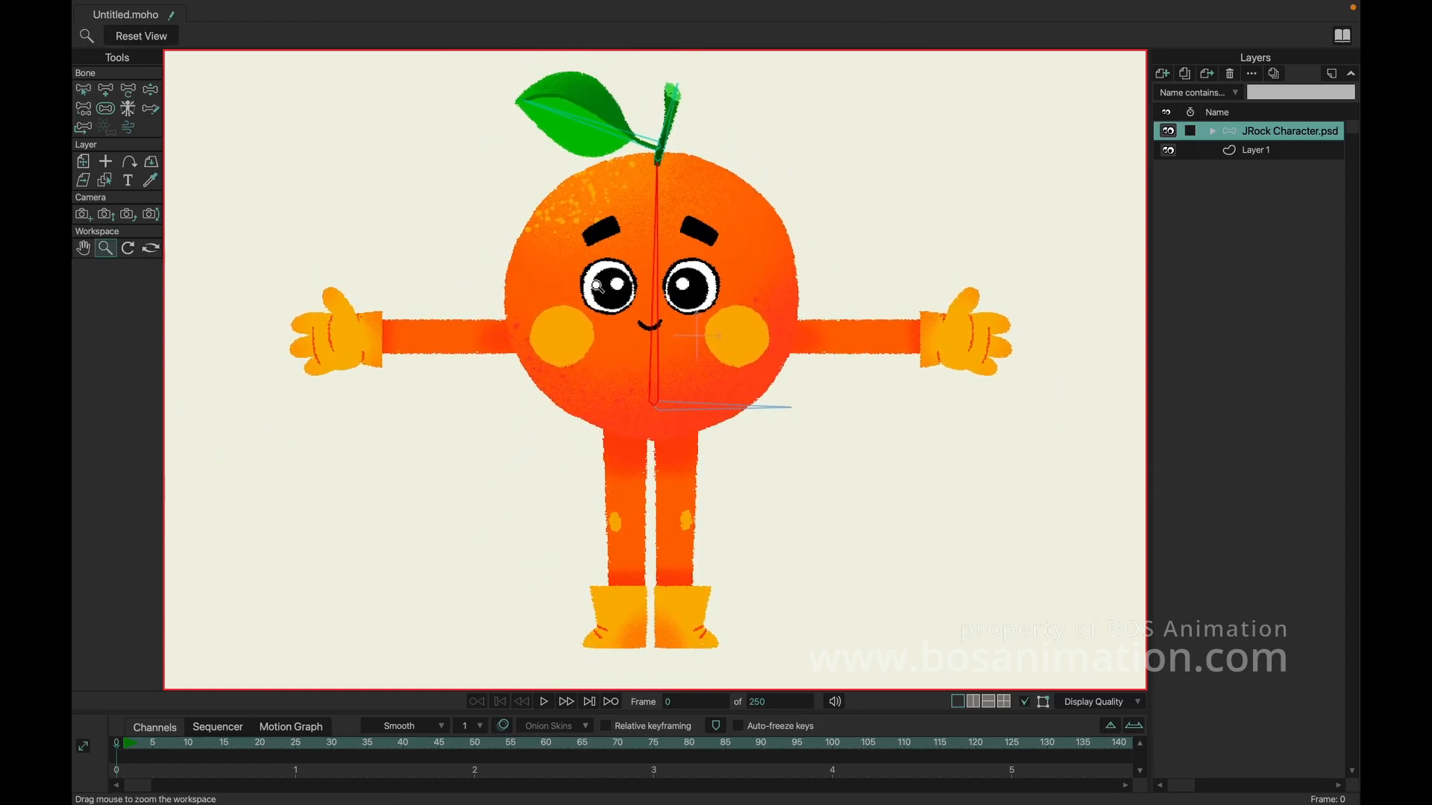
- Select the horizontal root bone as parent and add thigh, shin and foot bones down the leg on the picture's left side
left_click(87, 92)
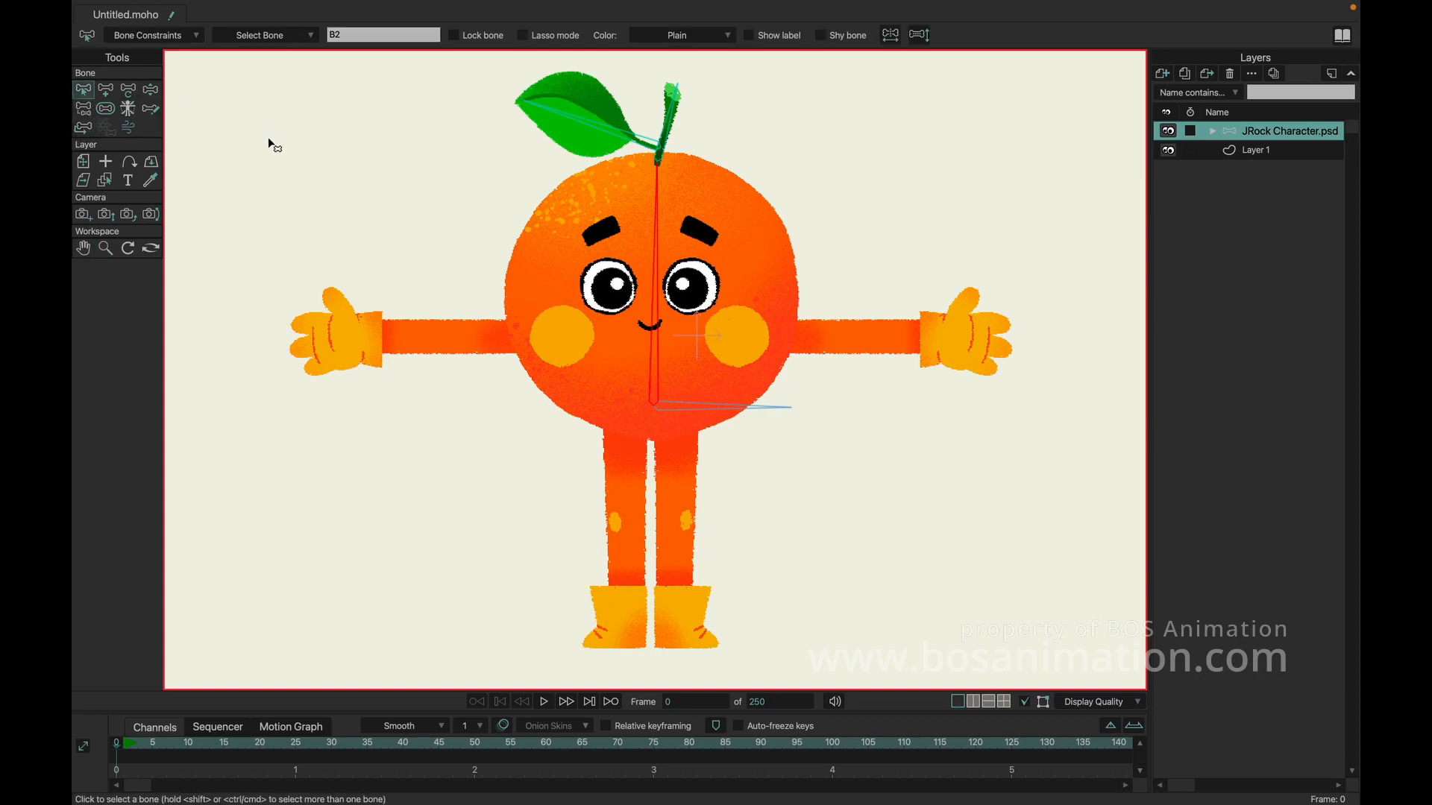
left_click(707, 407)
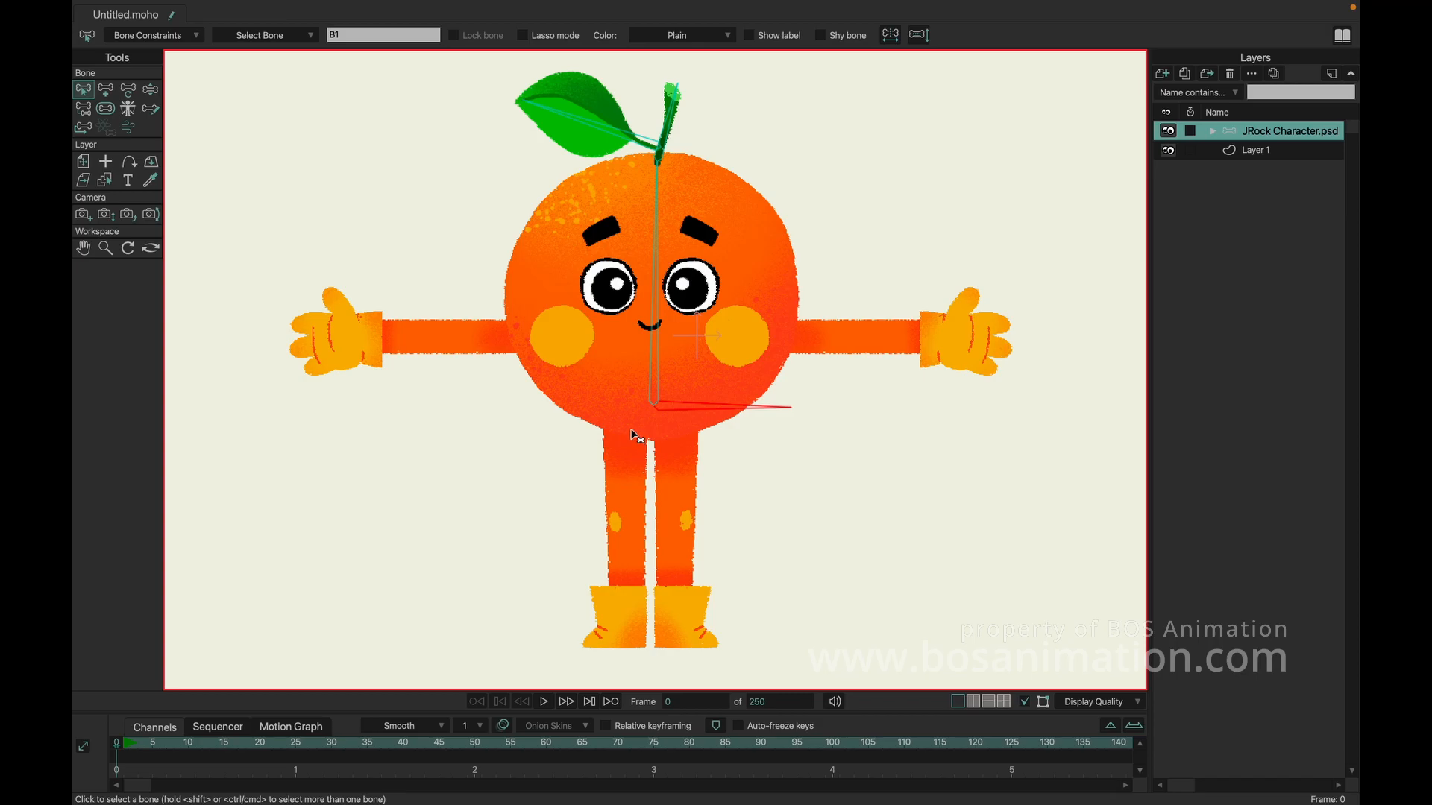
left_click(657, 328)
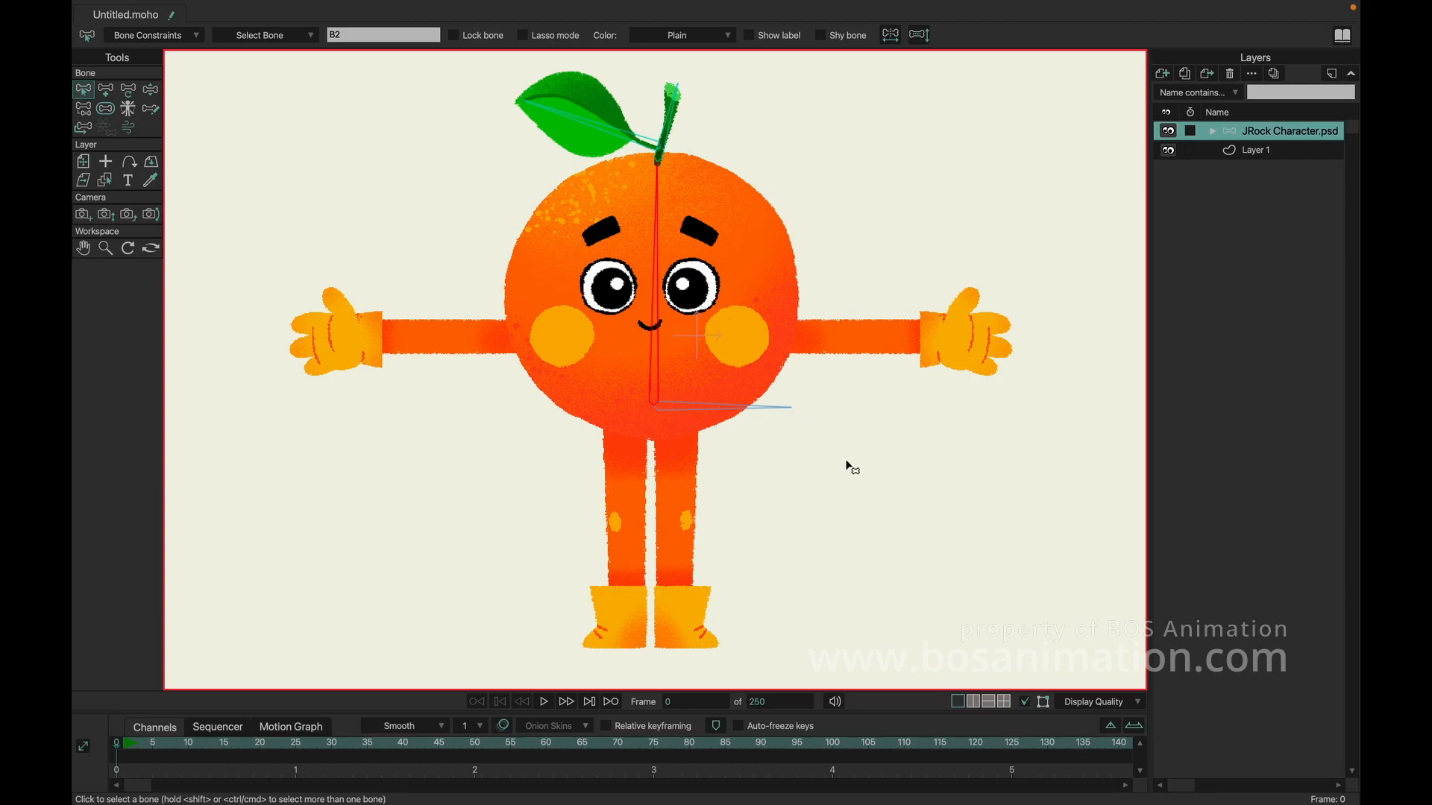
left_click(687, 413)
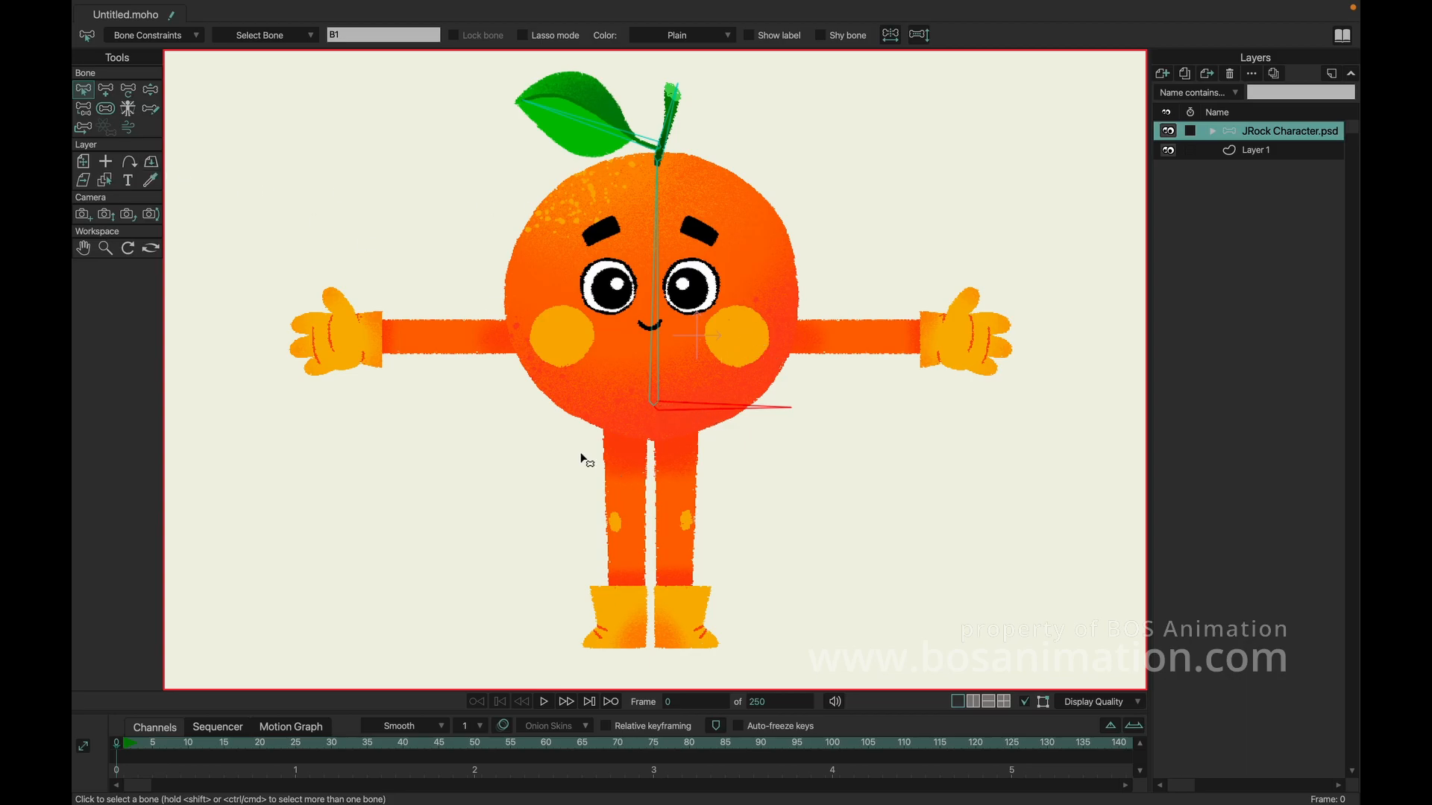
left_click(105, 247)
left_click_drag(736, 420, 700, 302)
left_click(105, 90)
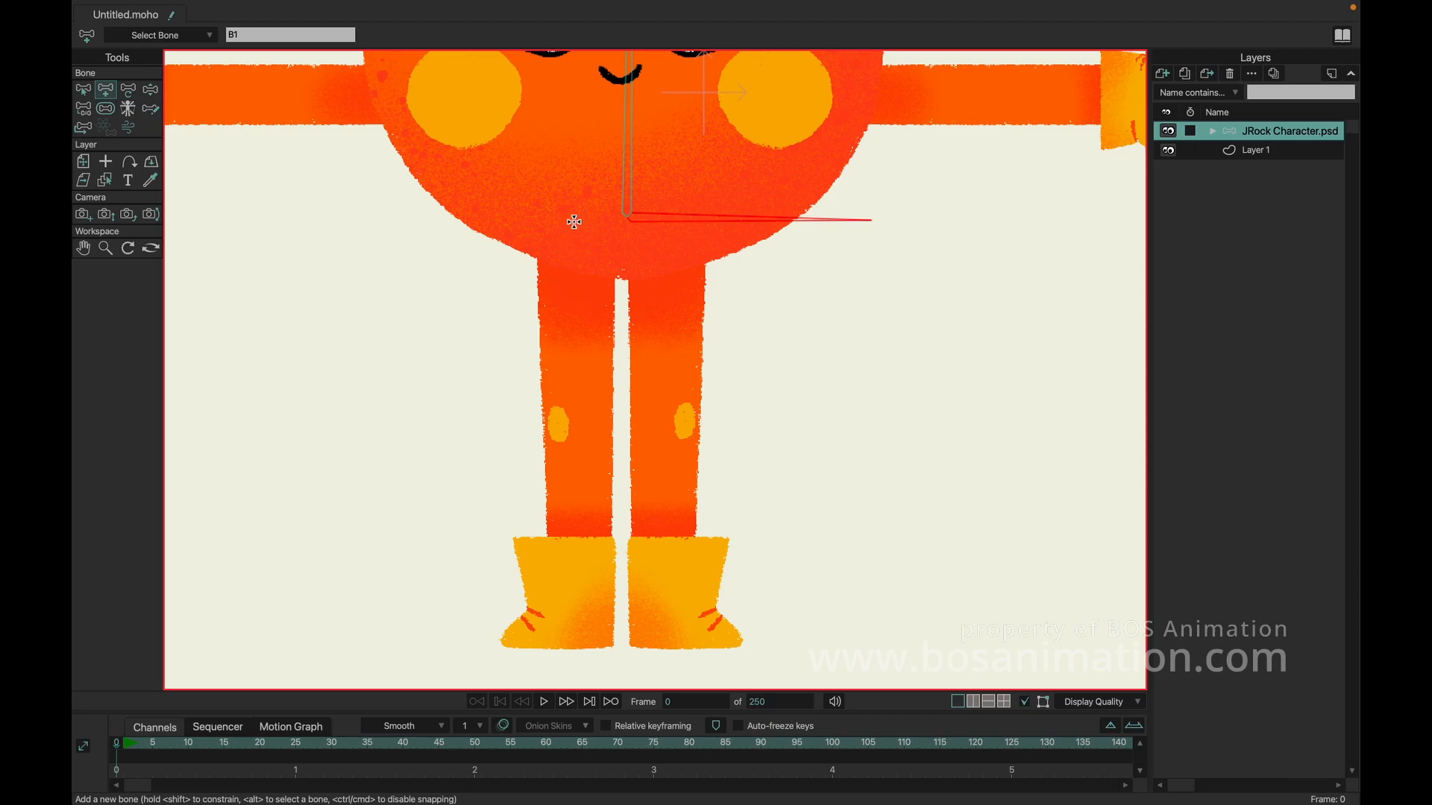
left_click_drag(574, 219, 558, 417)
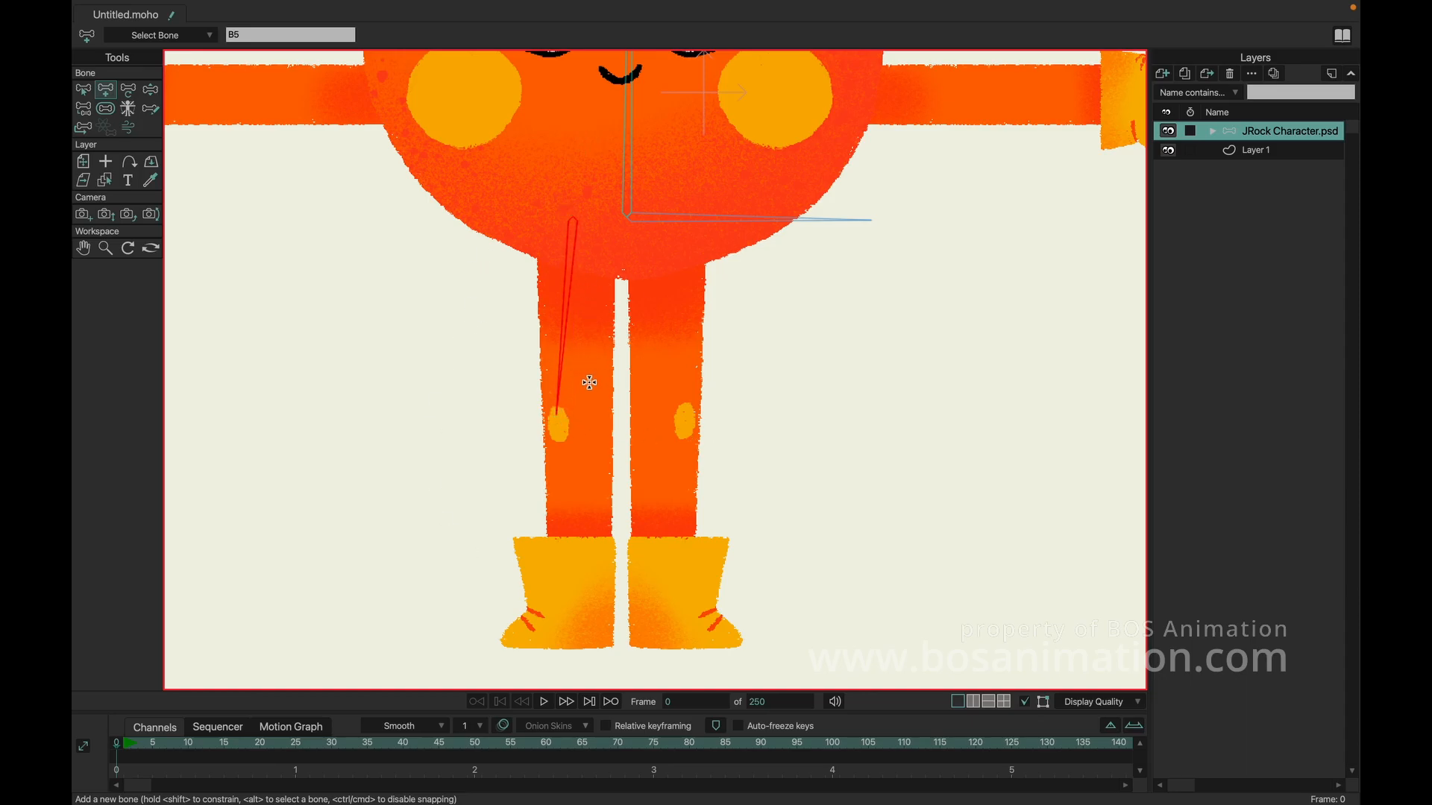
left_click_drag(558, 419, 501, 640)
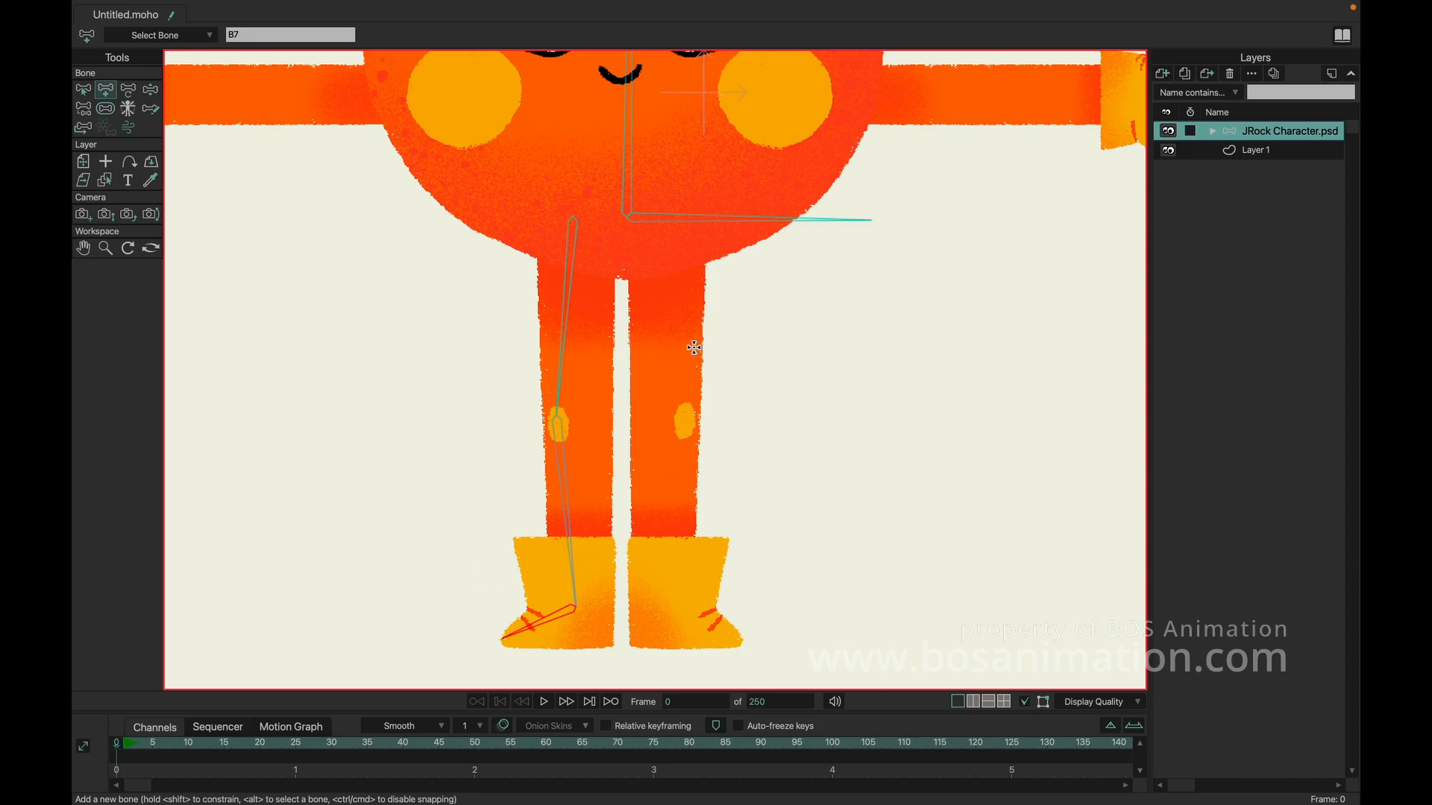
- Select the horizontal root bone as parent and add thigh, shin and foot bones down the leg on the picture's right side
left_click(84, 89)
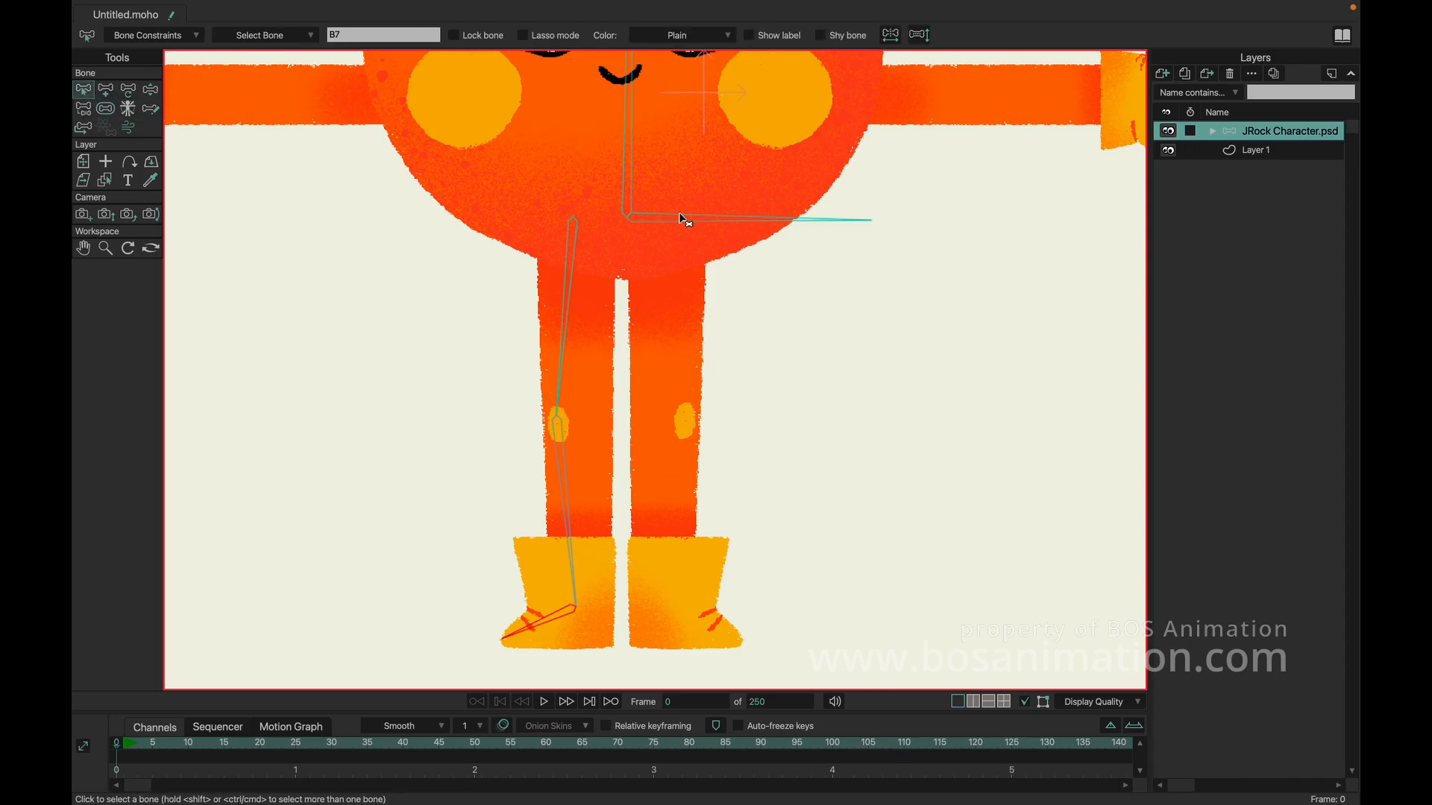
left_click(780, 220)
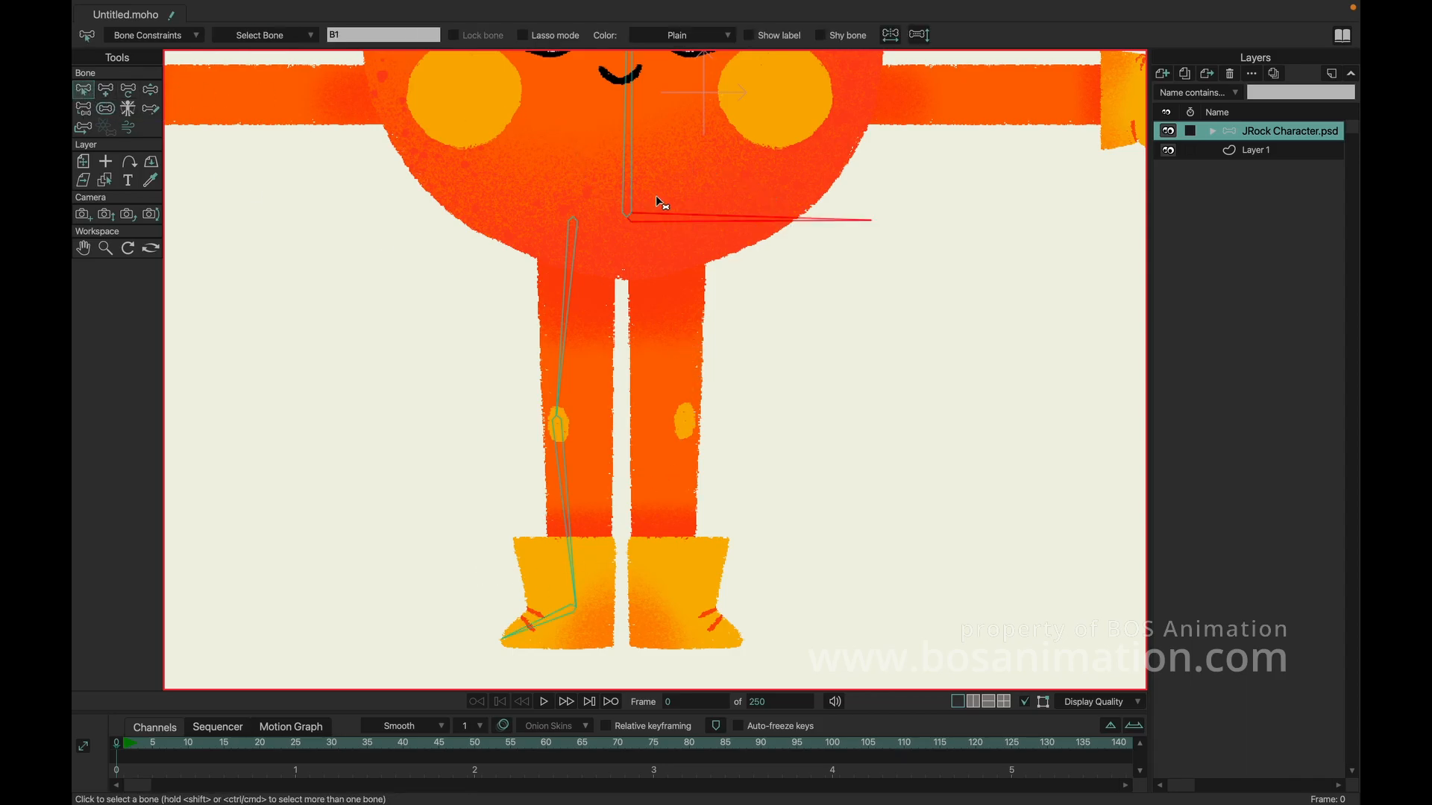
left_click(107, 90)
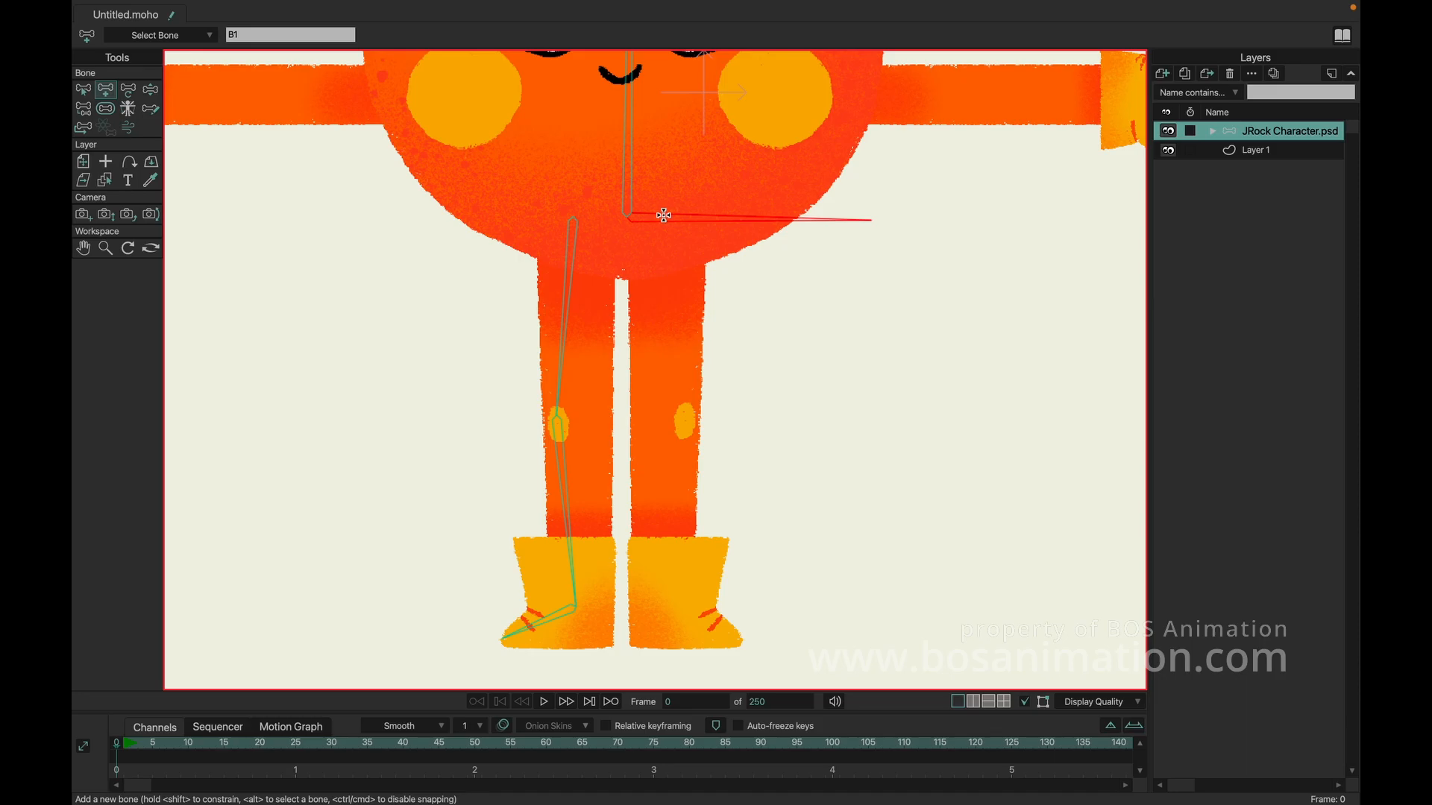
left_click_drag(663, 215, 731, 638)
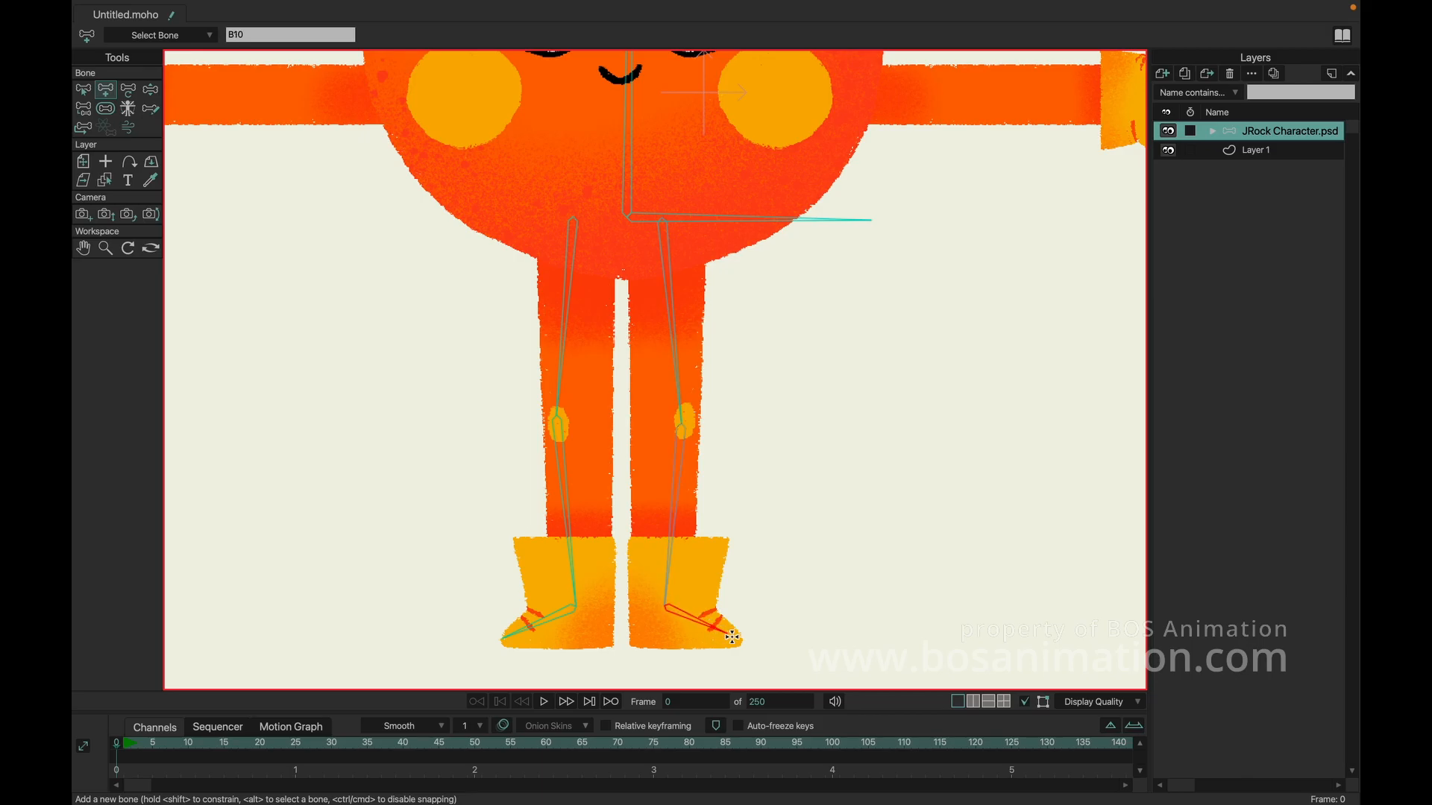
- Select the vertical body bone as parent and add upper arm, forearm and hand bones along the arm on the picture's left side
left_click_drag(620, 243, 786, 443)
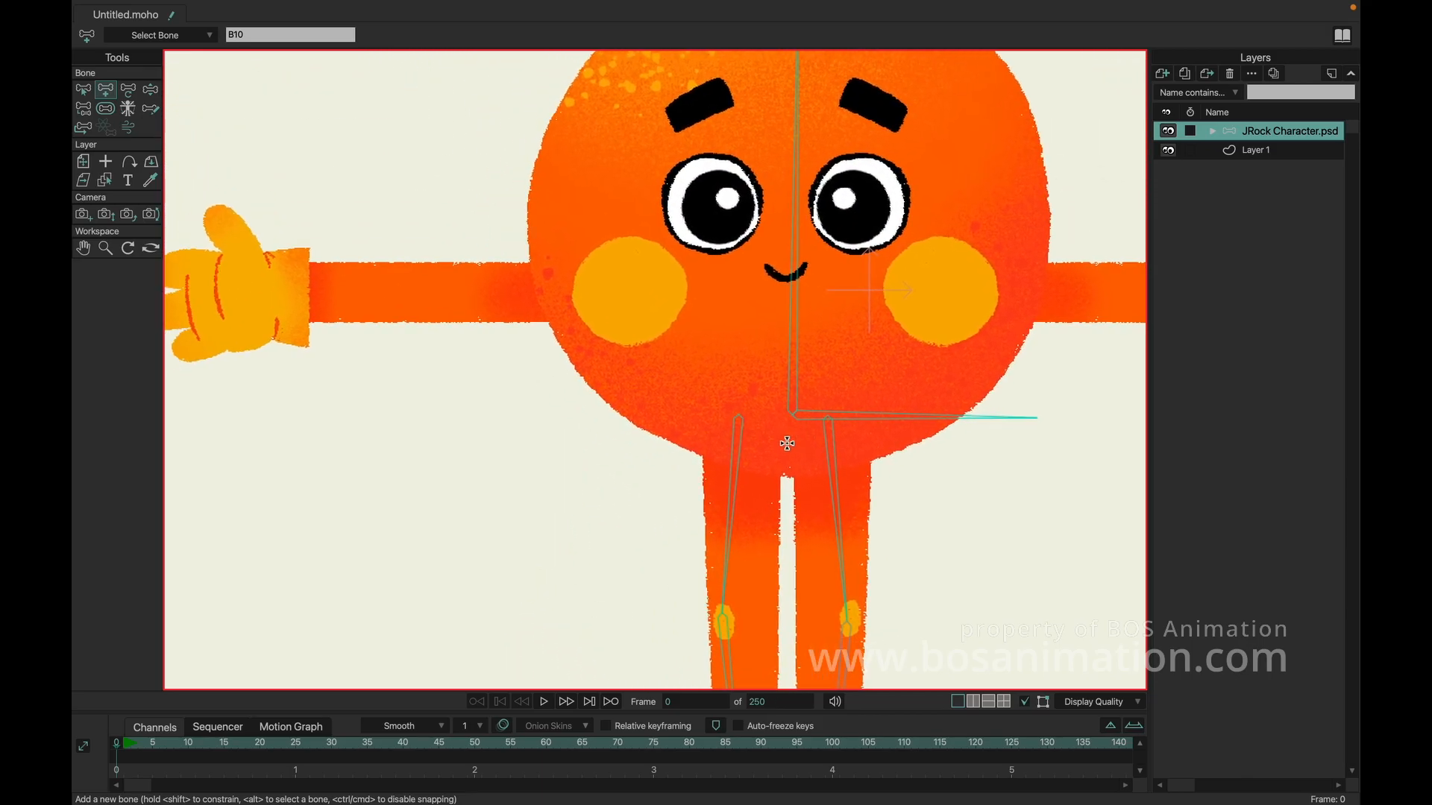
left_click_drag(423, 233, 473, 239)
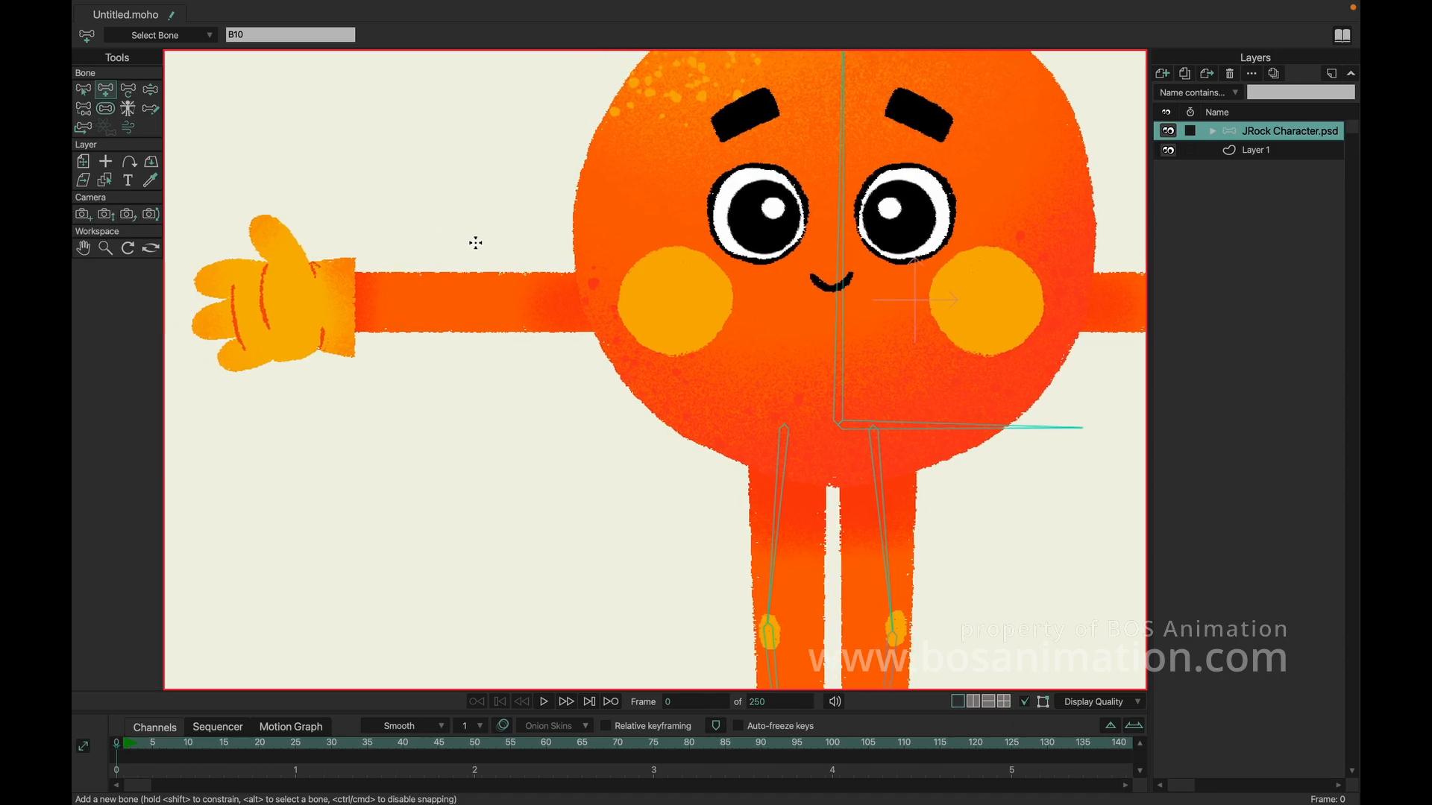
left_click(83, 90)
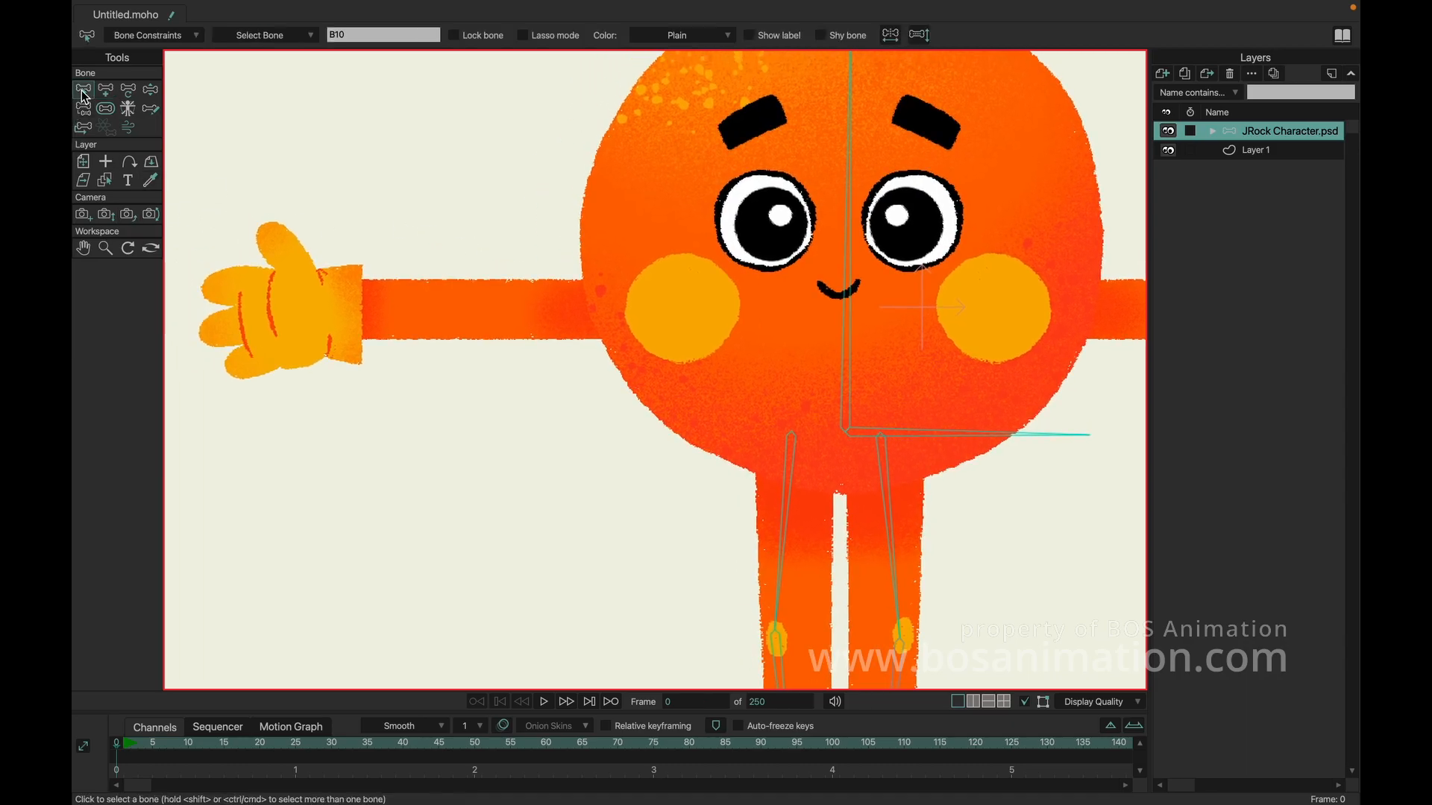
left_click(852, 207)
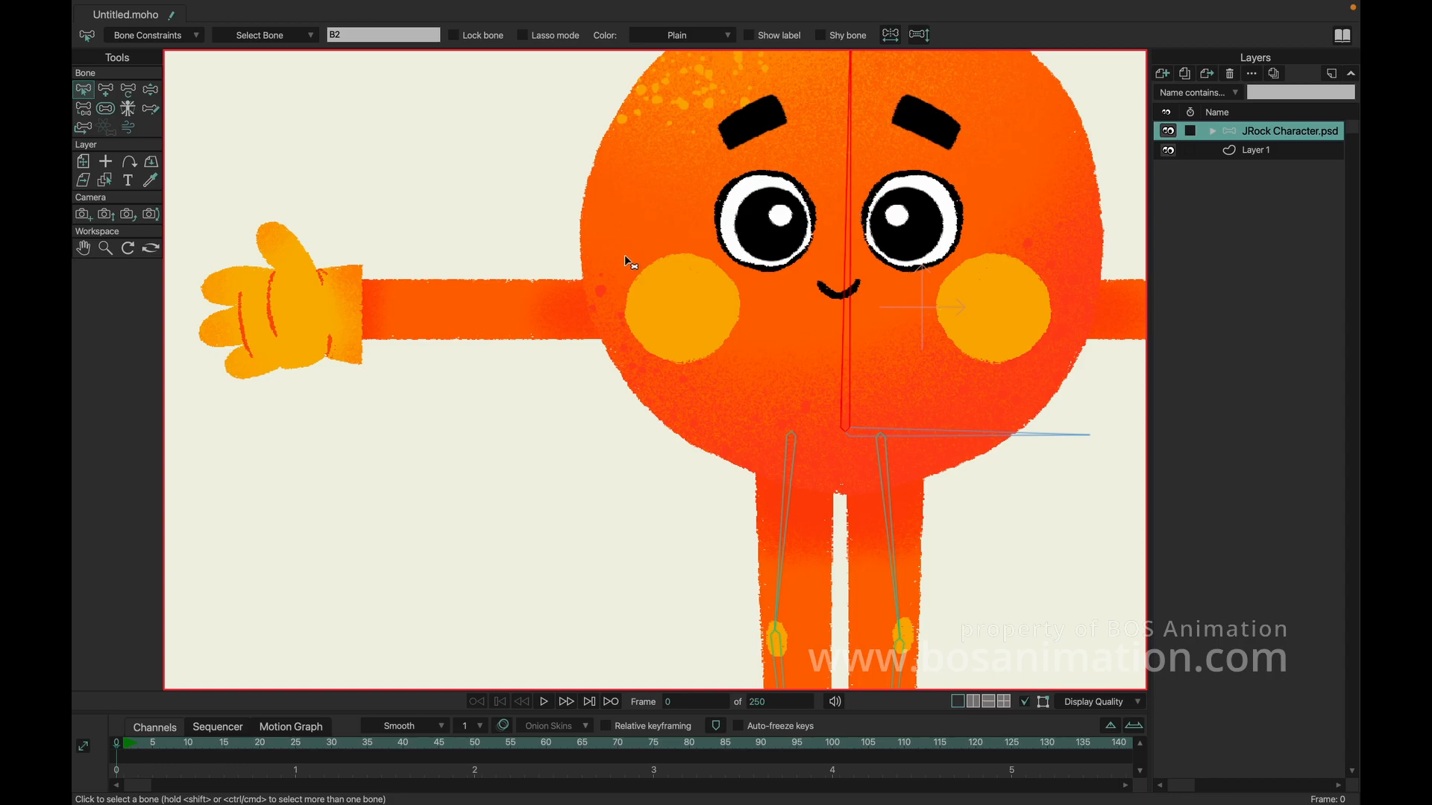
left_click_drag(813, 207, 786, 277)
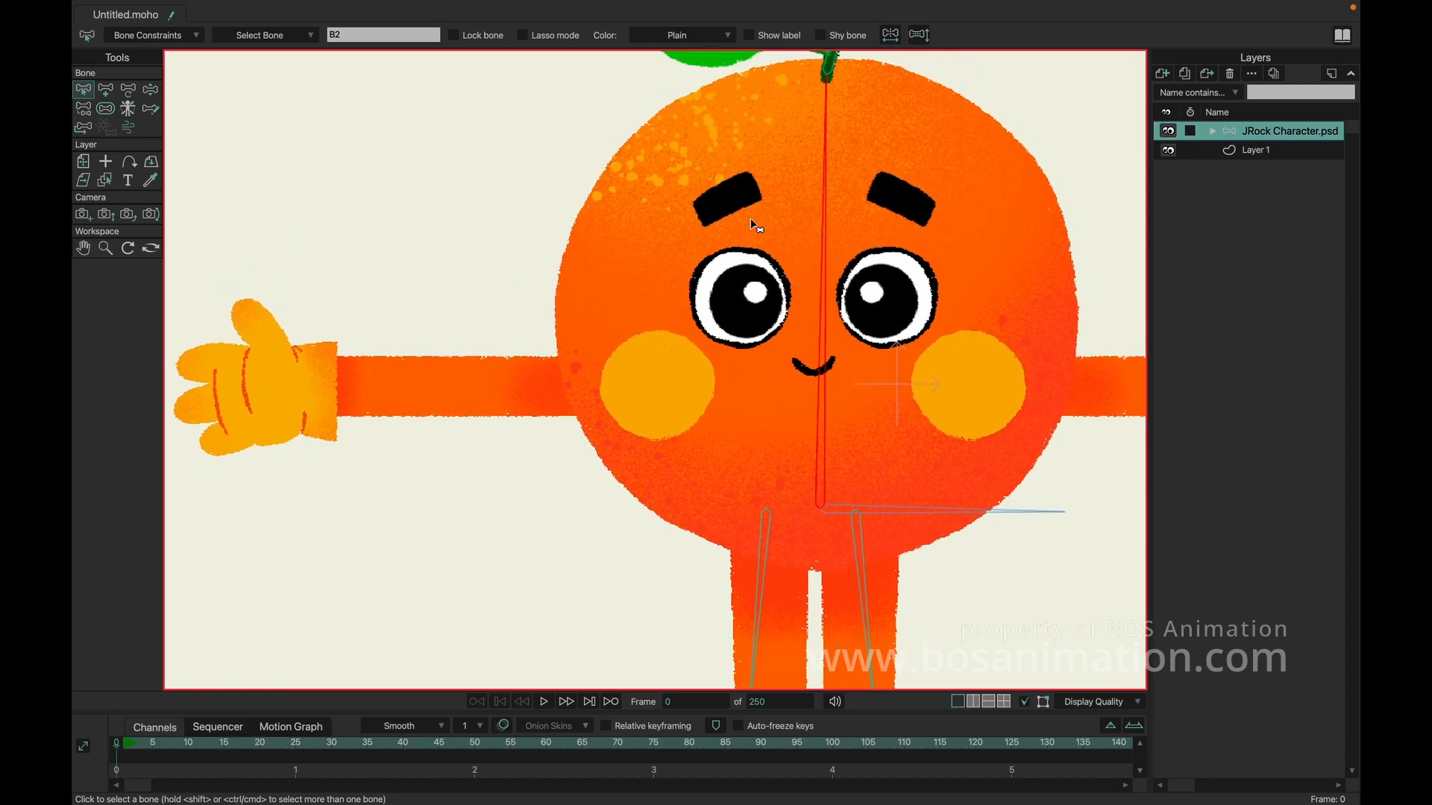
left_click(106, 91)
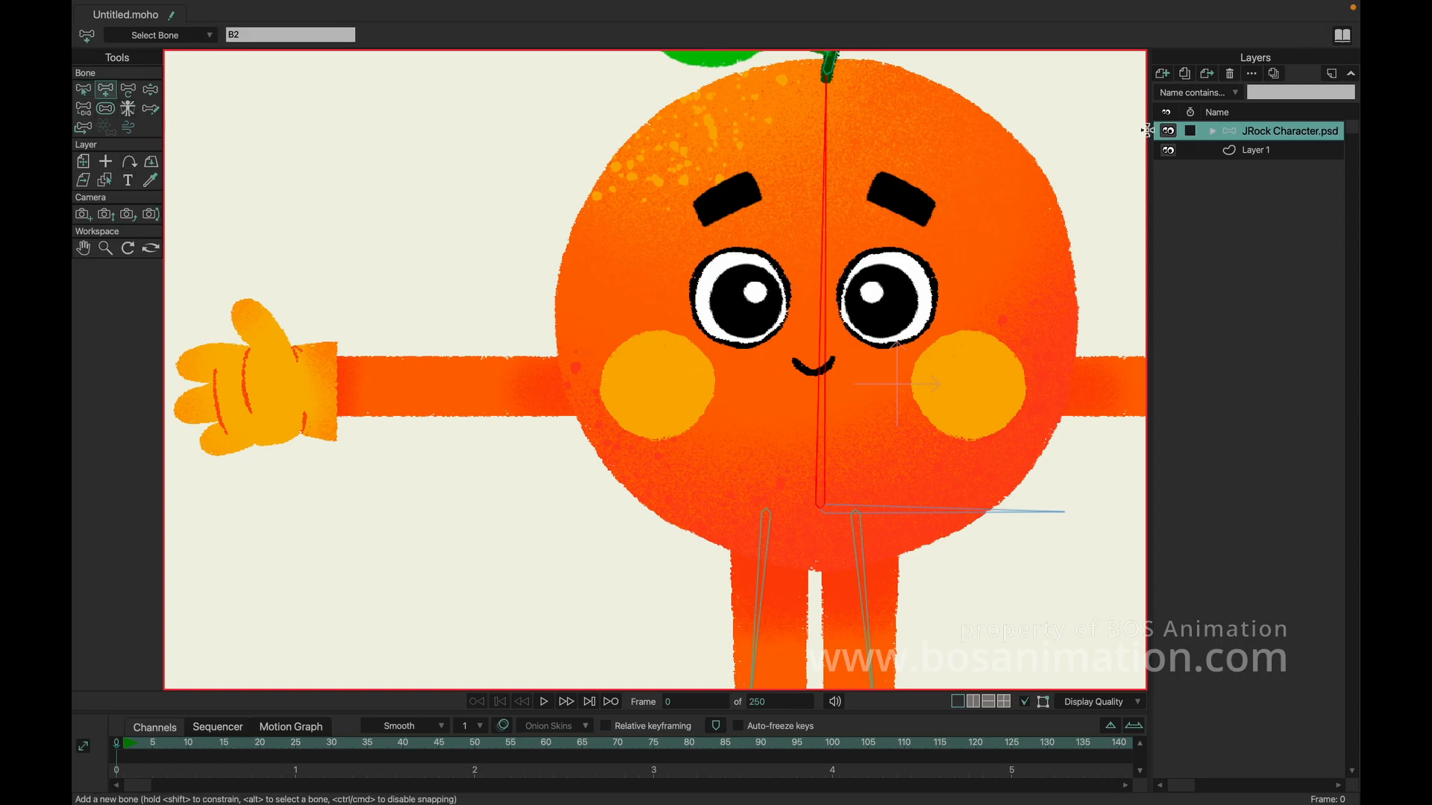
left_click(1216, 131)
left_click(1176, 367)
left_click(1177, 367)
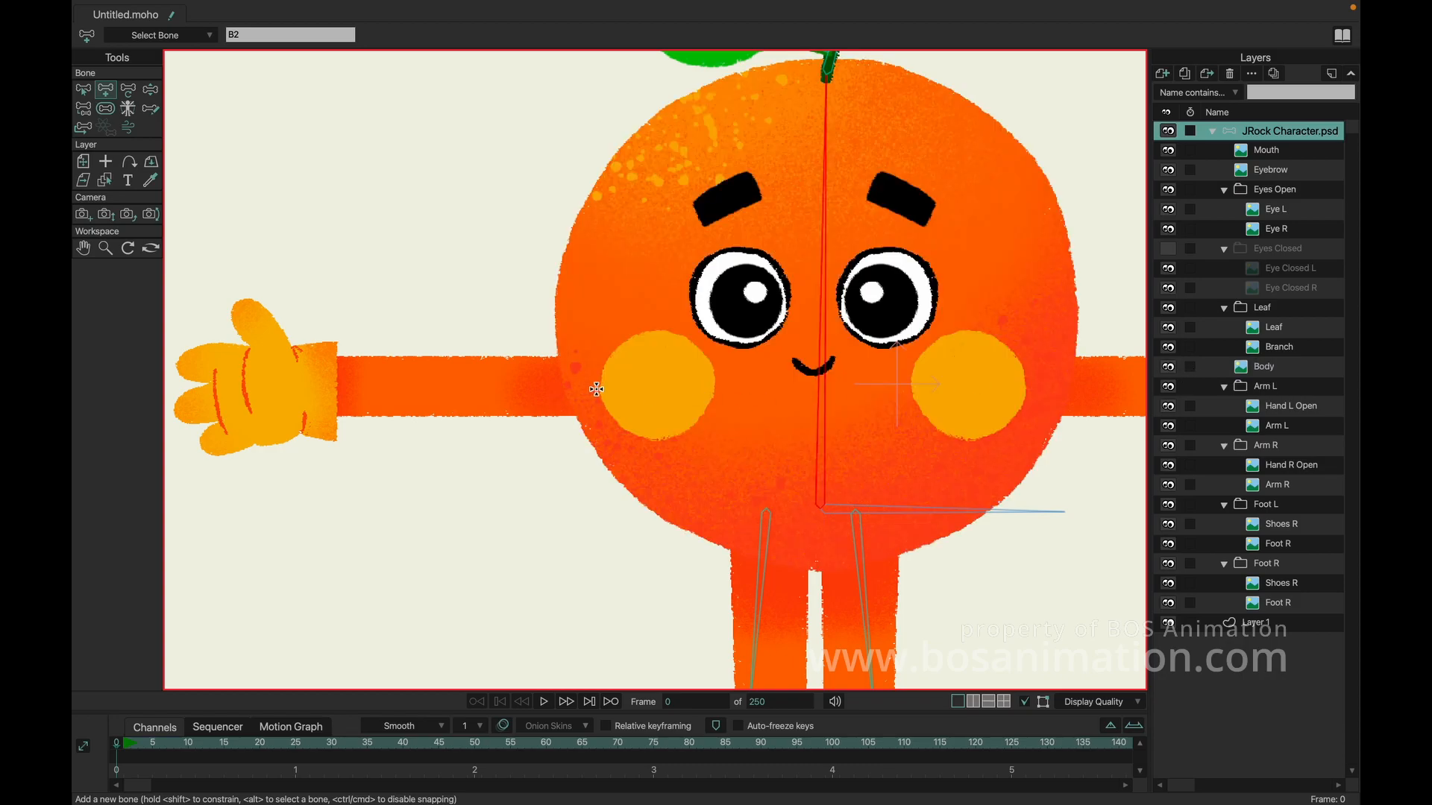
left_click_drag(600, 389, 453, 393)
left_click_drag(453, 393, 183, 386)
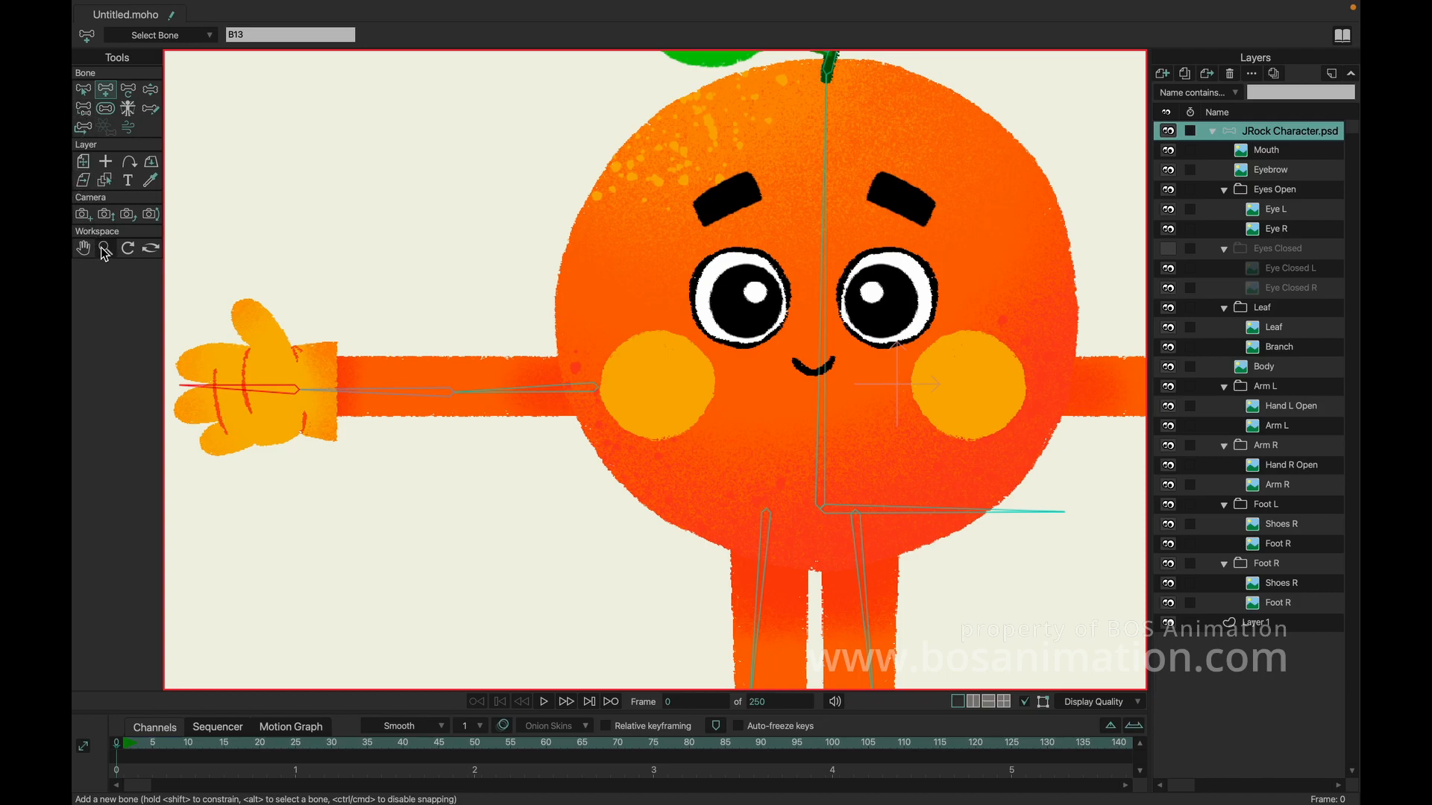
- Select the vertical body bone as parent and add upper arm, forearm and hand bones along the arm on the picture's right side
left_click_drag(897, 300, 583, 289)
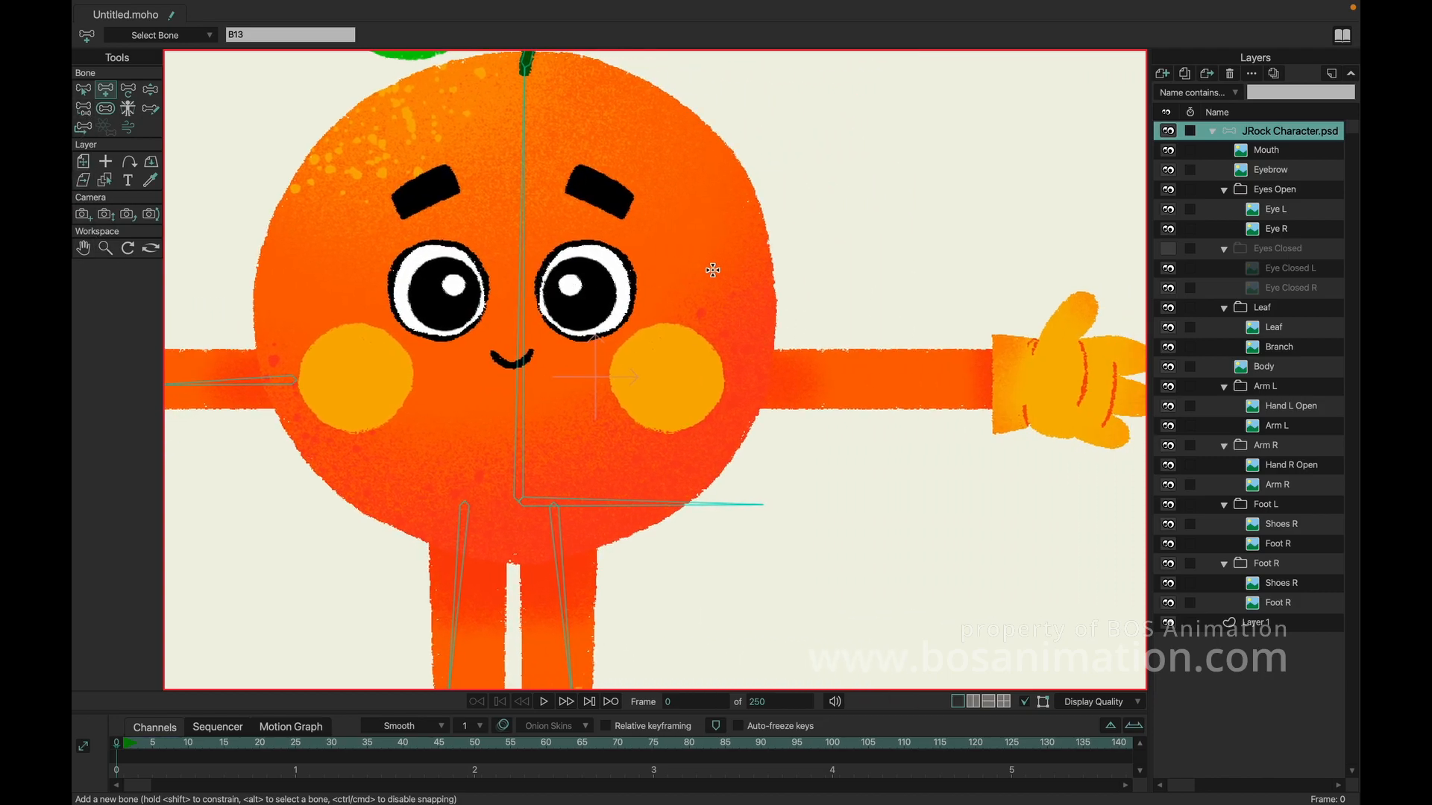
left_click_drag(716, 269, 560, 269)
left_click(85, 91)
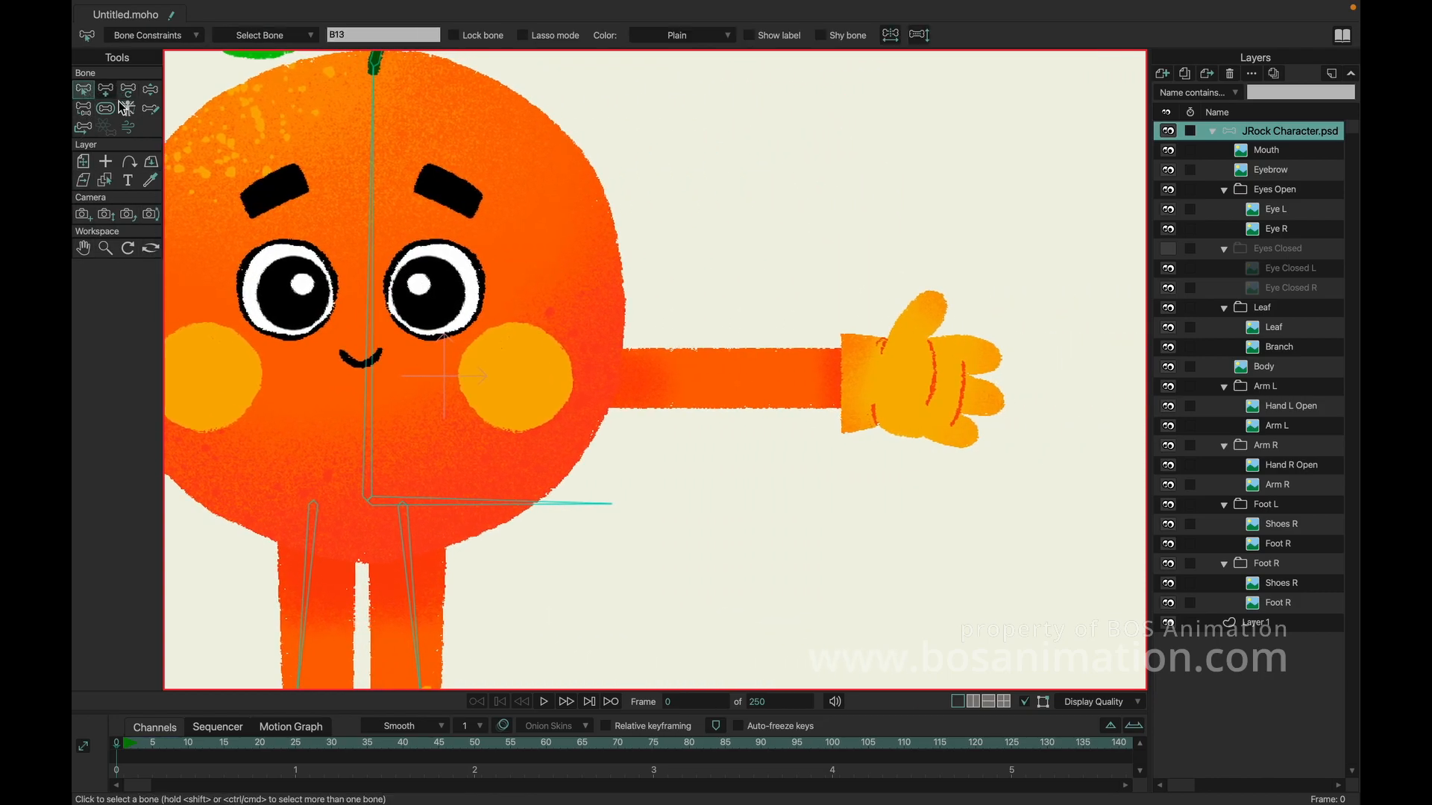
left_click(373, 191)
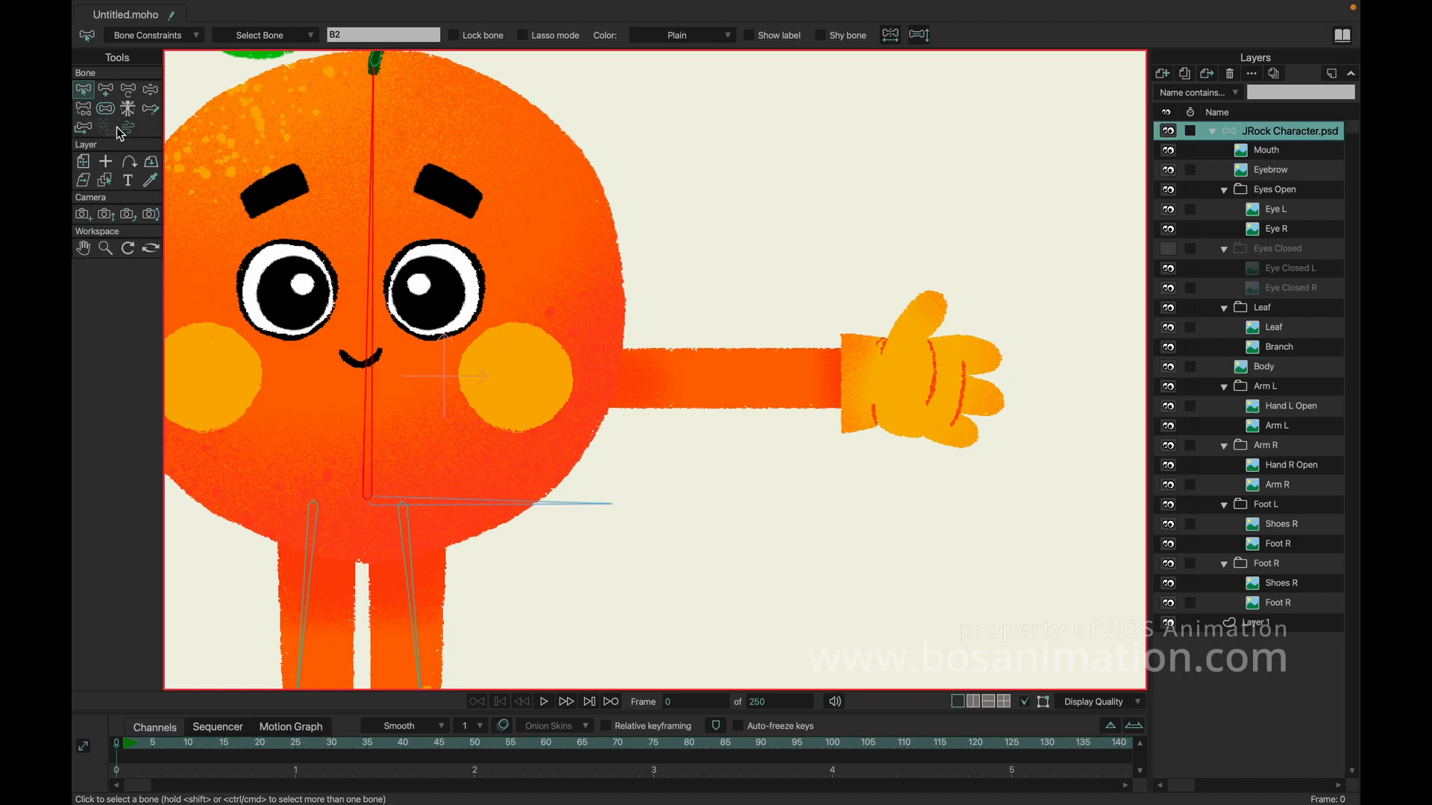
left_click(109, 93)
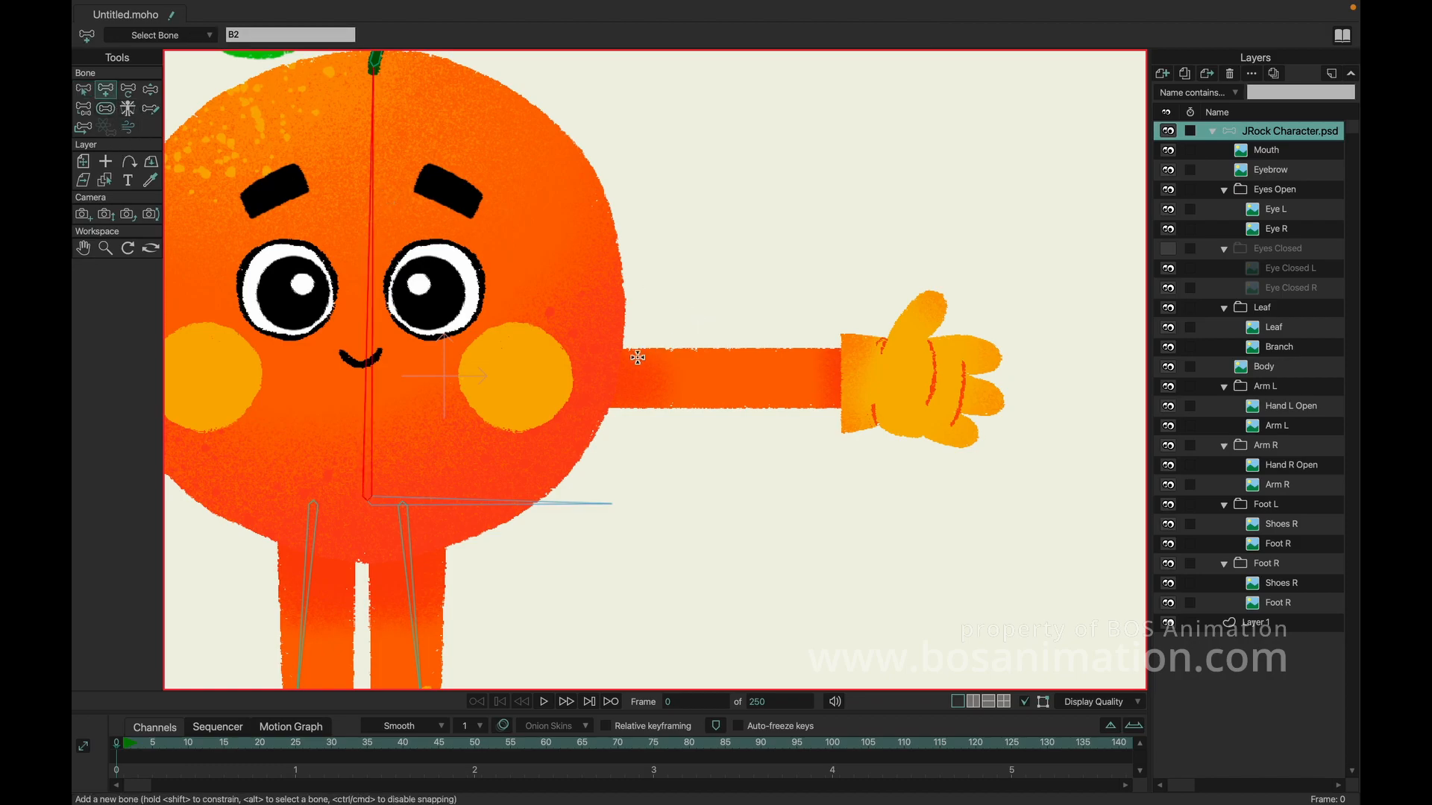
left_click_drag(579, 377, 1001, 379)
left_click(105, 248)
left_click_drag(694, 265, 572, 266)
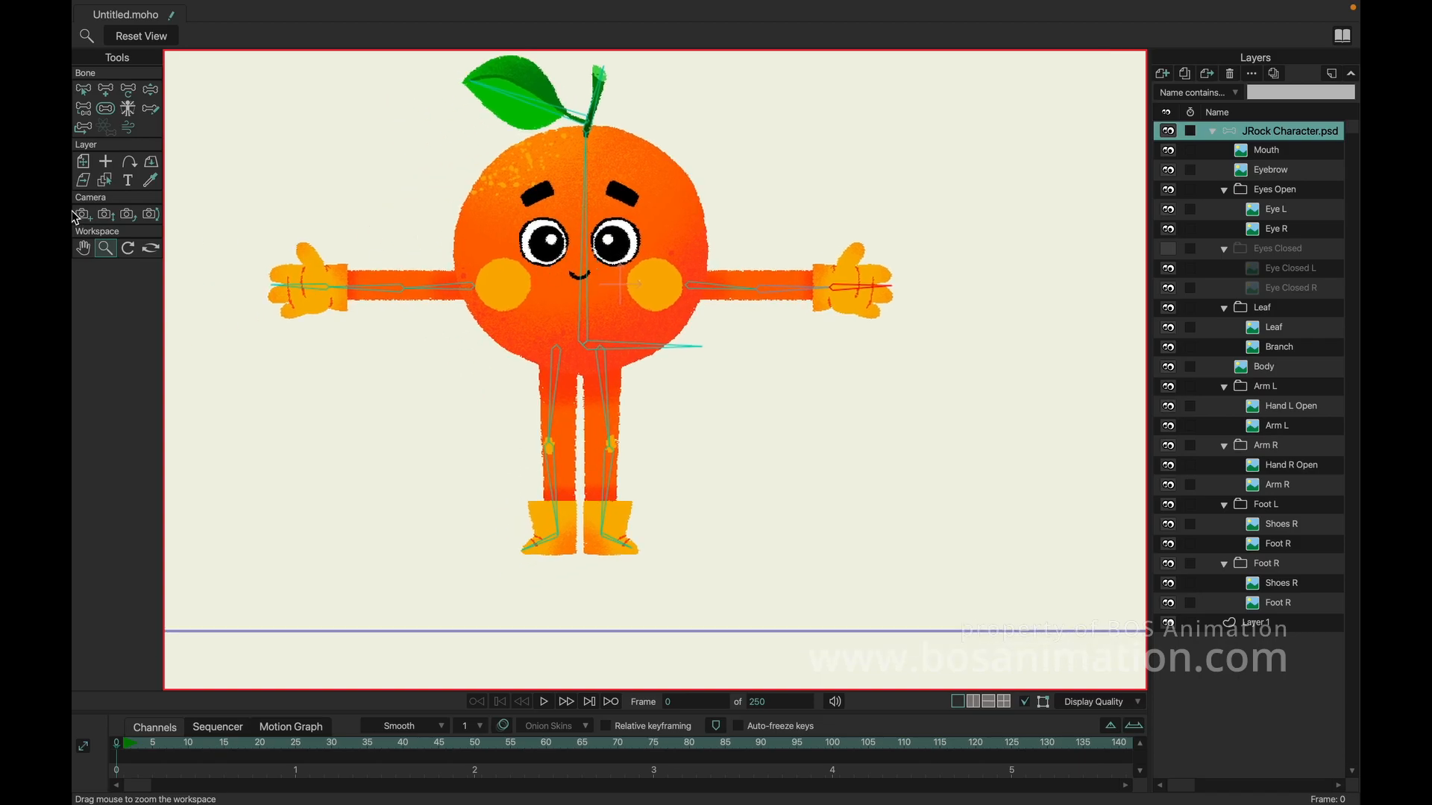
left_click(83, 89)
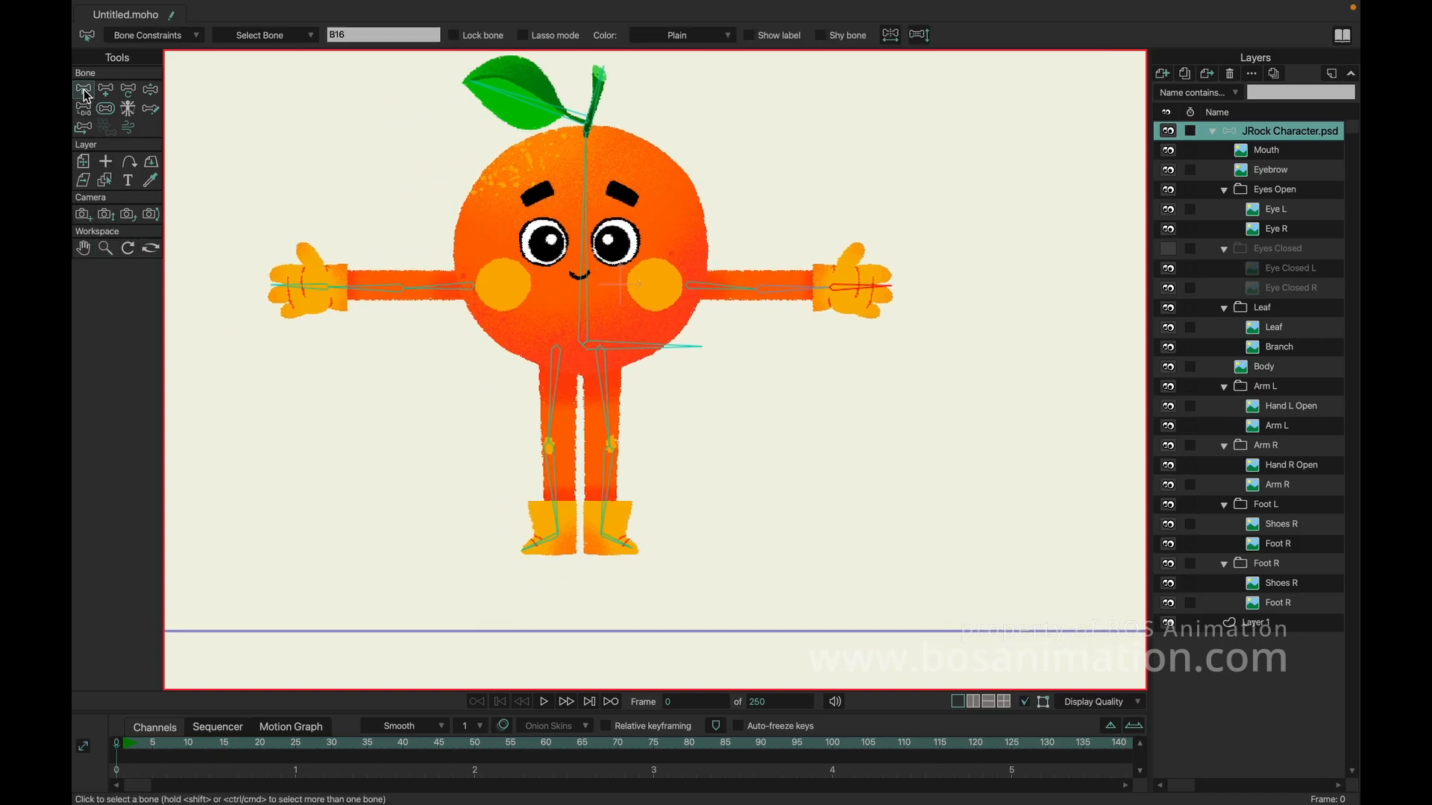
left_click(1267, 151)
left_click(1272, 132)
left_click(115, 250)
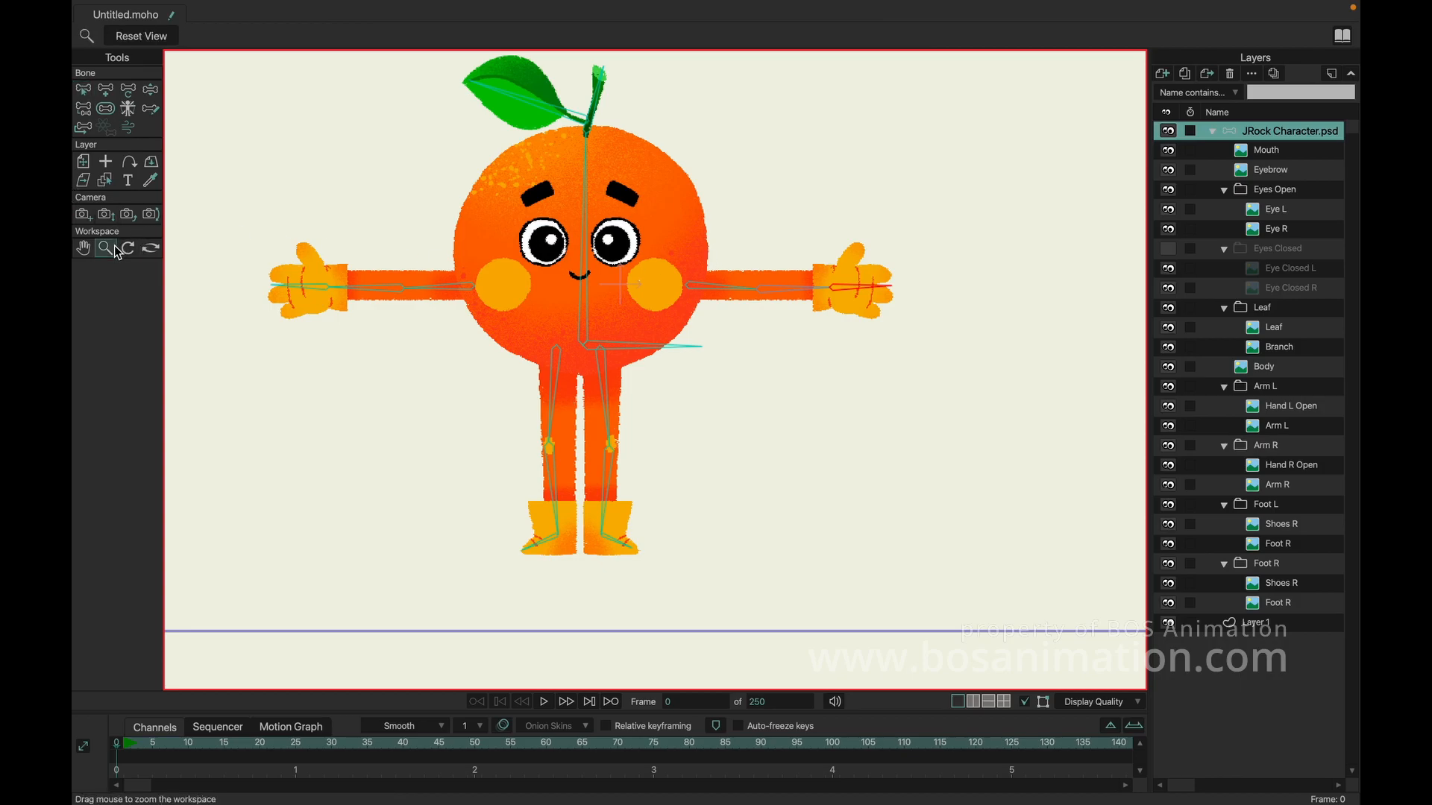
left_click(457, 237)
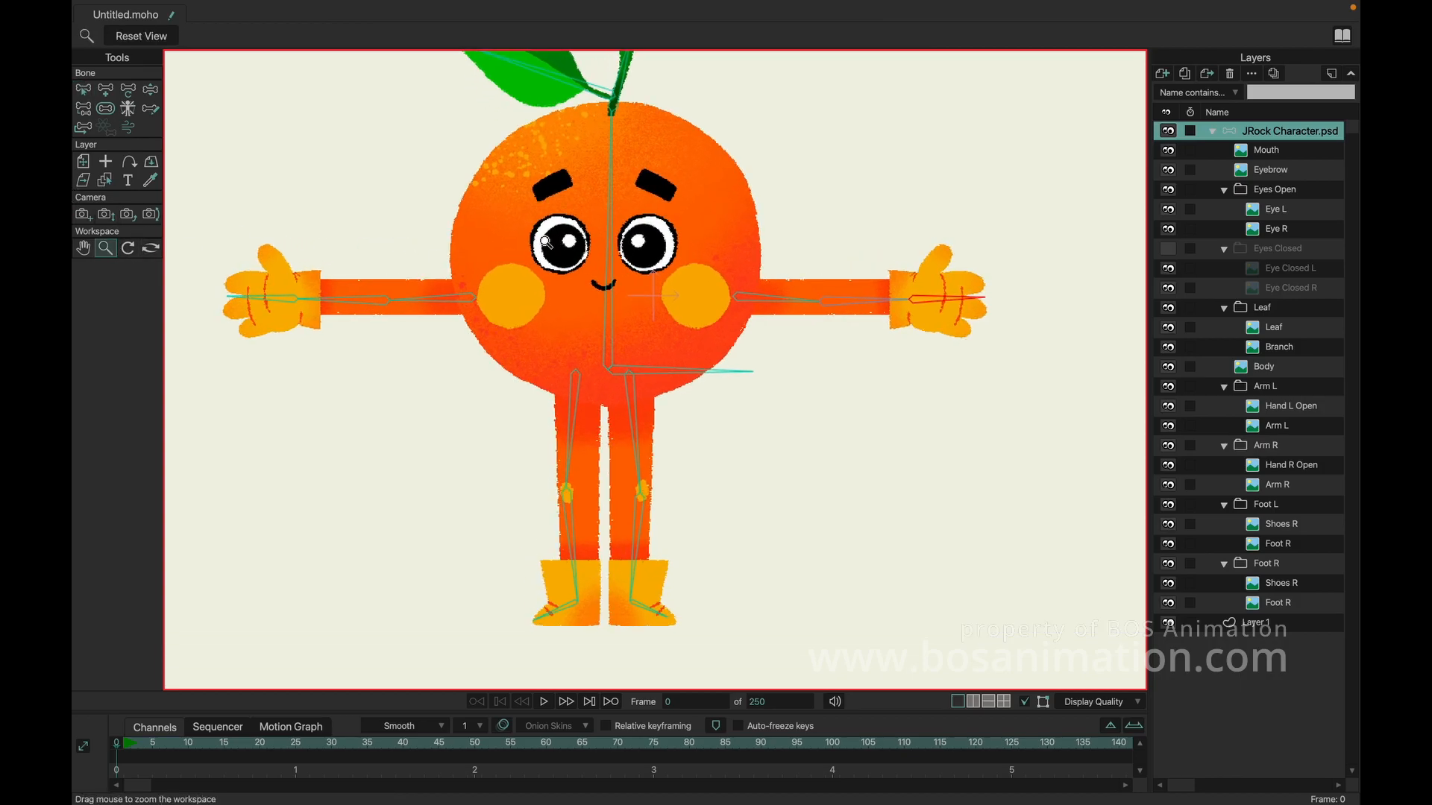
- Test the rig's deformation with Manipulate Bones by tilting the body and raising both arms and hands
left_click(150, 91)
left_click_drag(605, 181, 590, 245)
mouse_move(435, 381)
left_mouse_down()
mouse_move(428, 357)
mouse_move(417, 371)
left_mouse_up()
left_click_drag(332, 355, 352, 331)
left_click_drag(319, 265, 354, 258)
left_click_drag(773, 372, 766, 269)
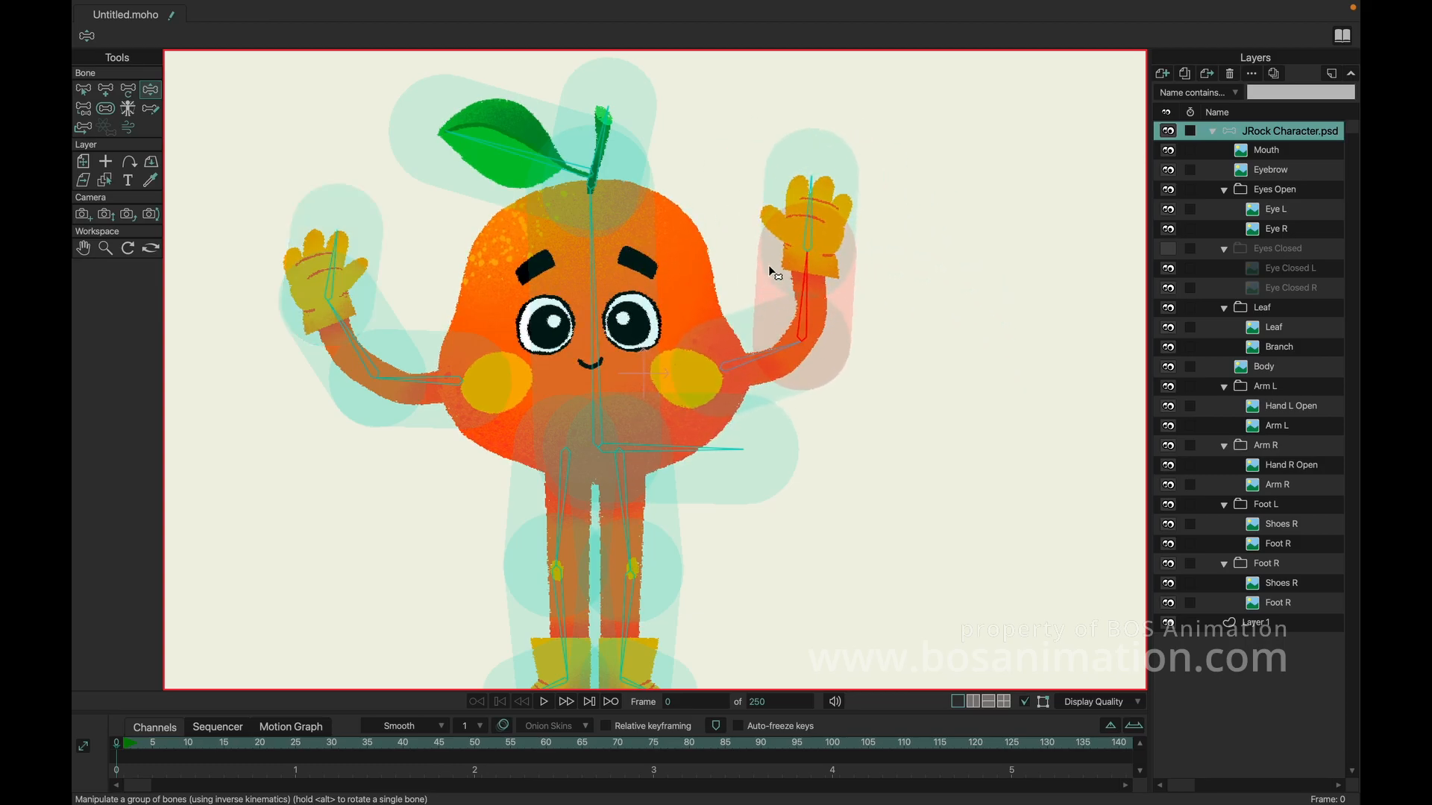
left_click_drag(815, 223, 782, 222)
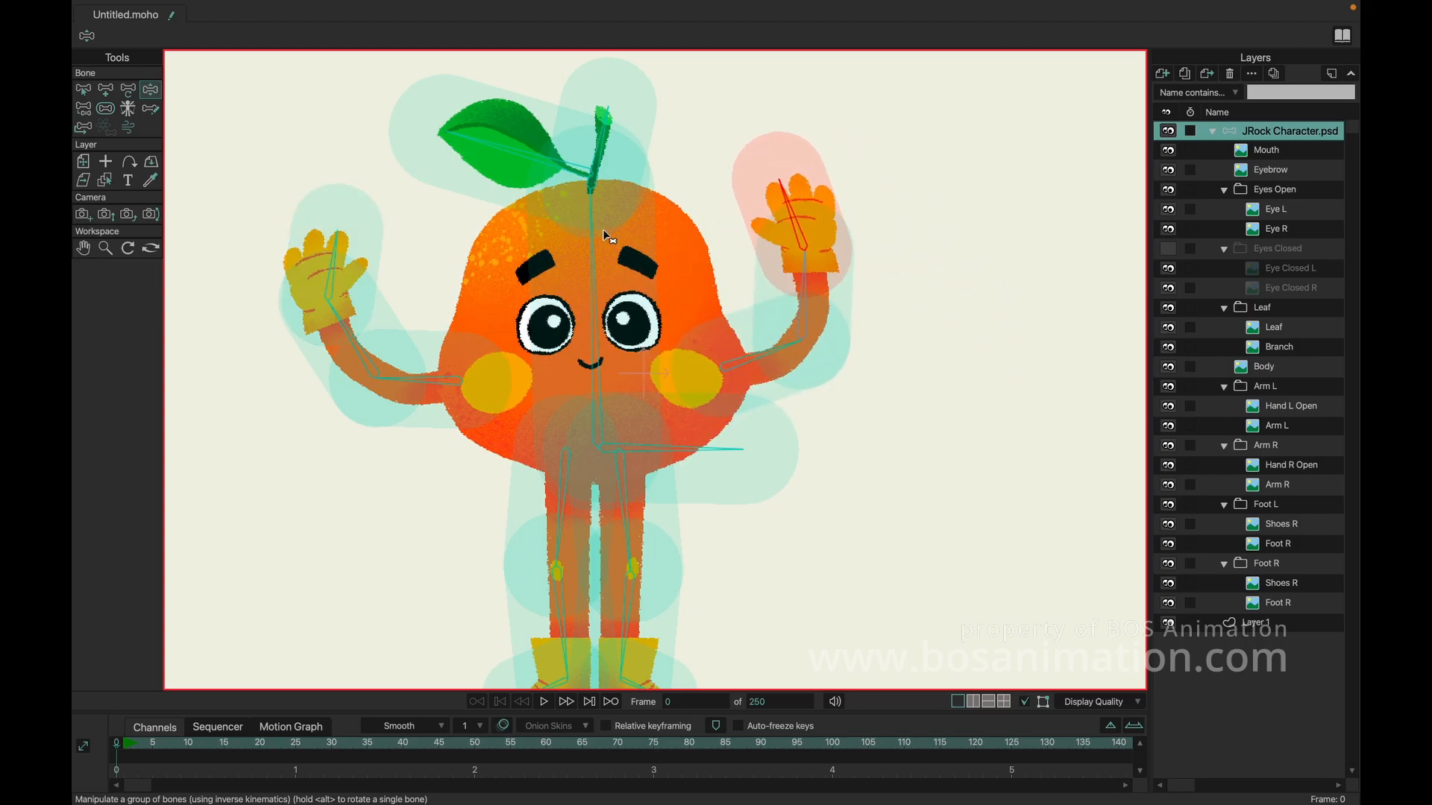
- Test how the body, stem and both legs deform by posing their bones with Manipulate Bones
left_click_drag(587, 248, 602, 244)
left_click_drag(629, 152, 522, 152)
left_click(628, 157)
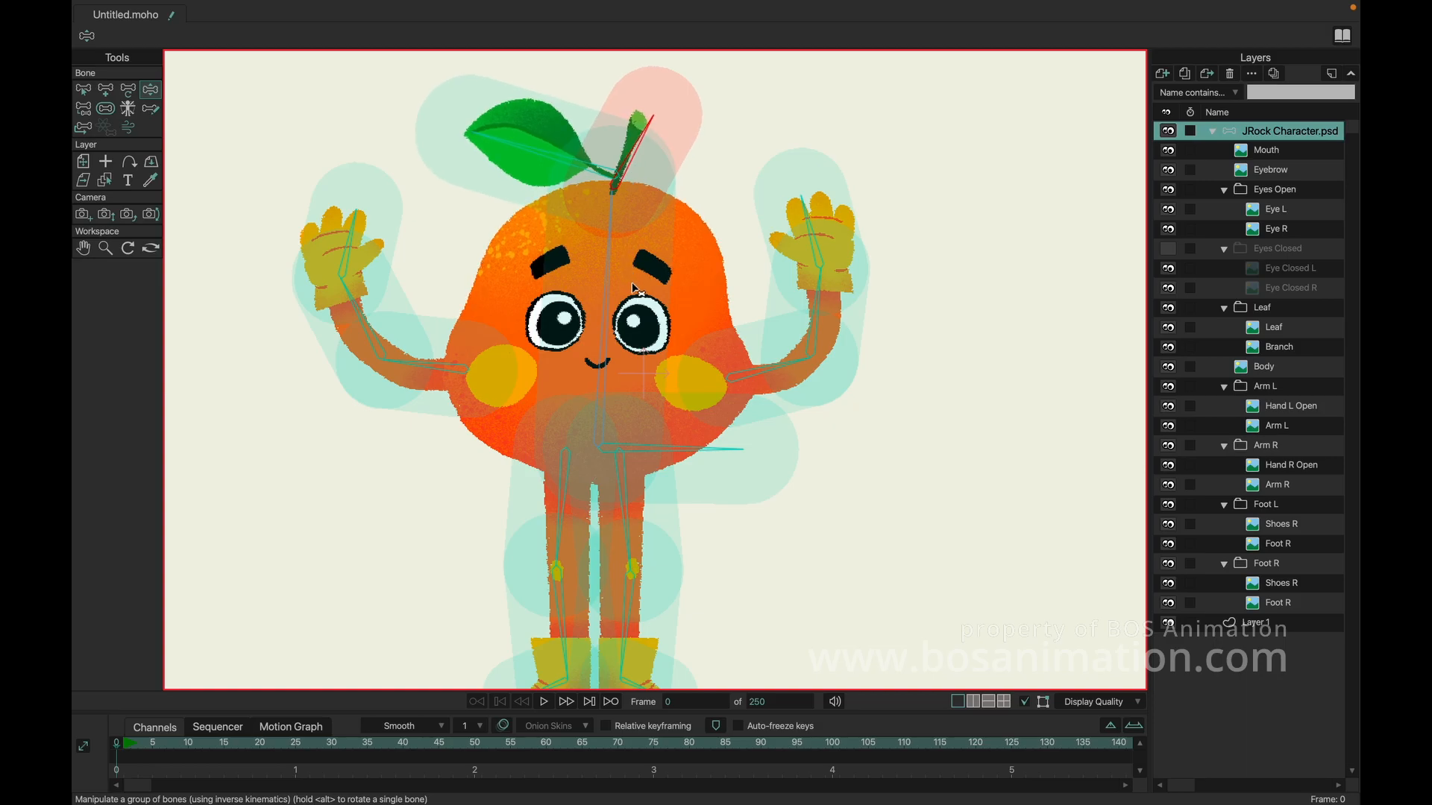
left_click_drag(635, 288, 664, 146)
left_click_drag(574, 485, 437, 564)
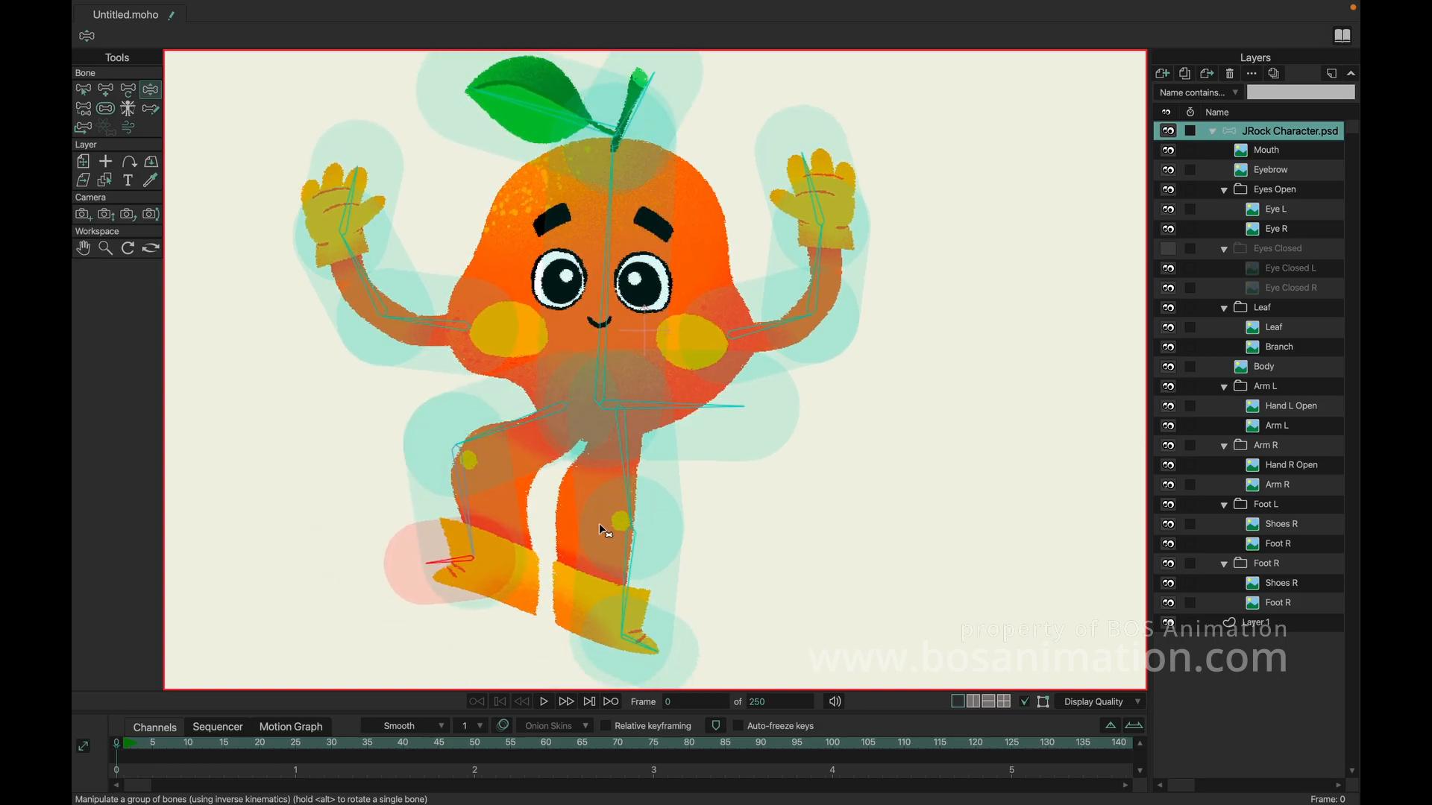
left_click_drag(601, 481, 755, 513)
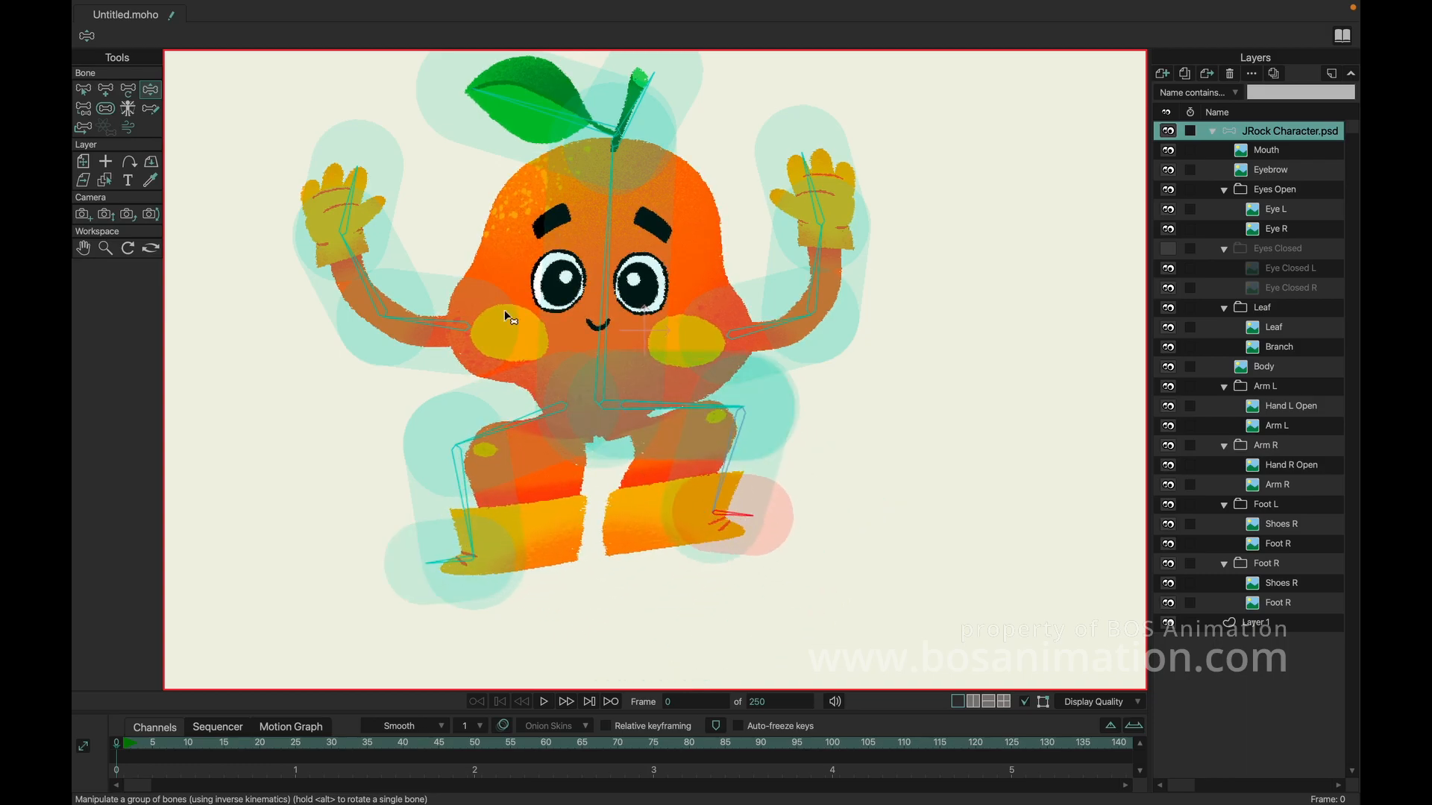
- Set the bone strength of the hand bone on the picture's left side to 0
left_click(83, 90)
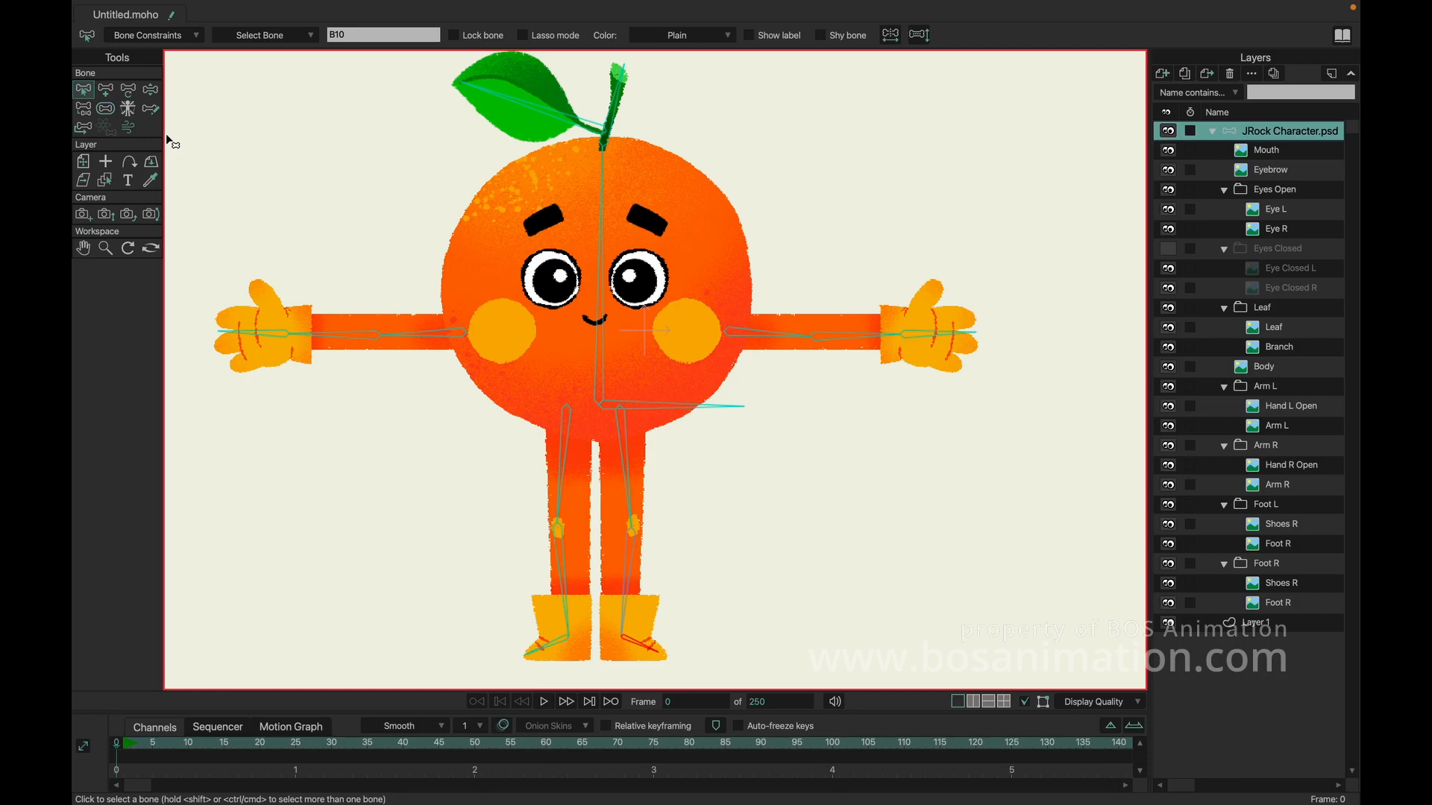
left_click(106, 110)
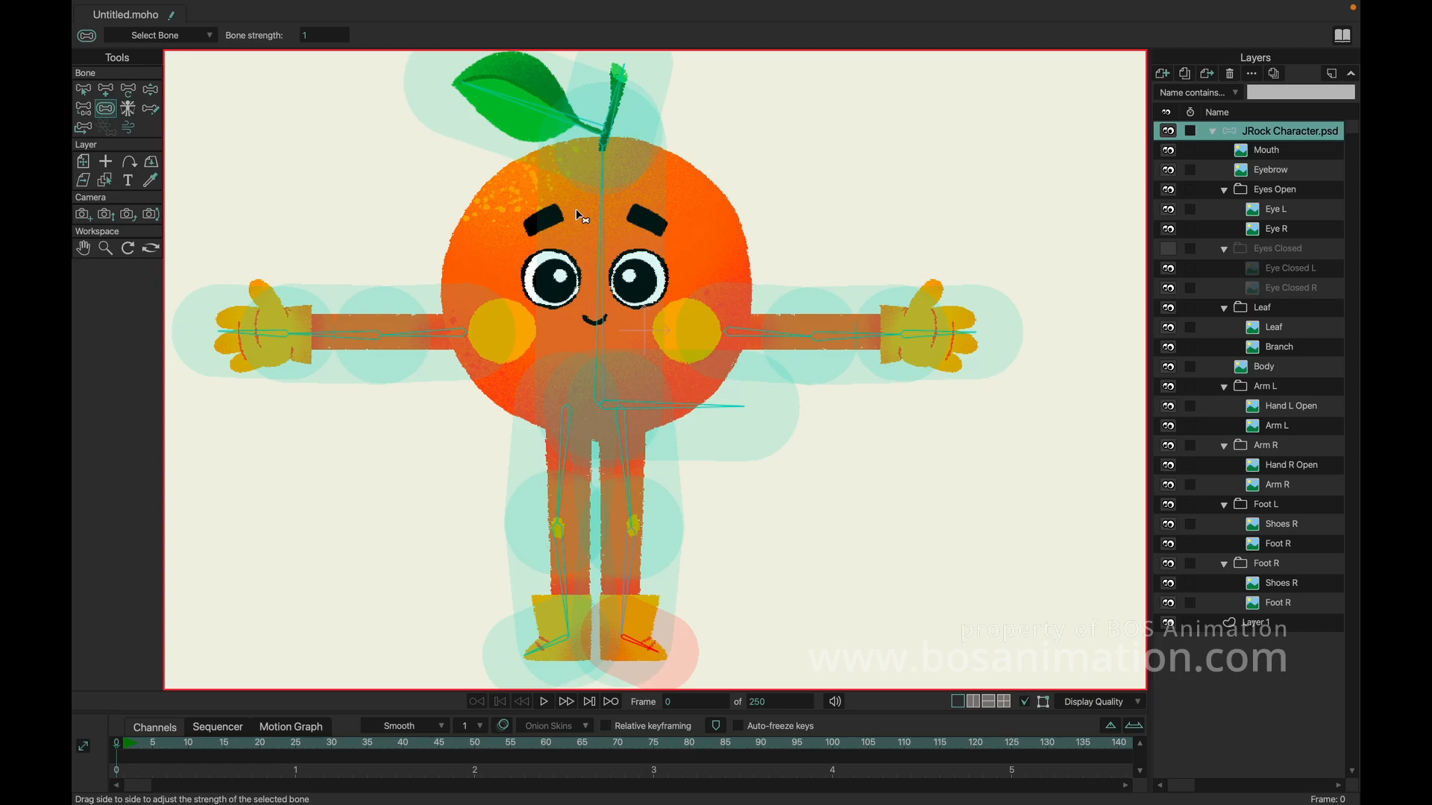
left_click(255, 333)
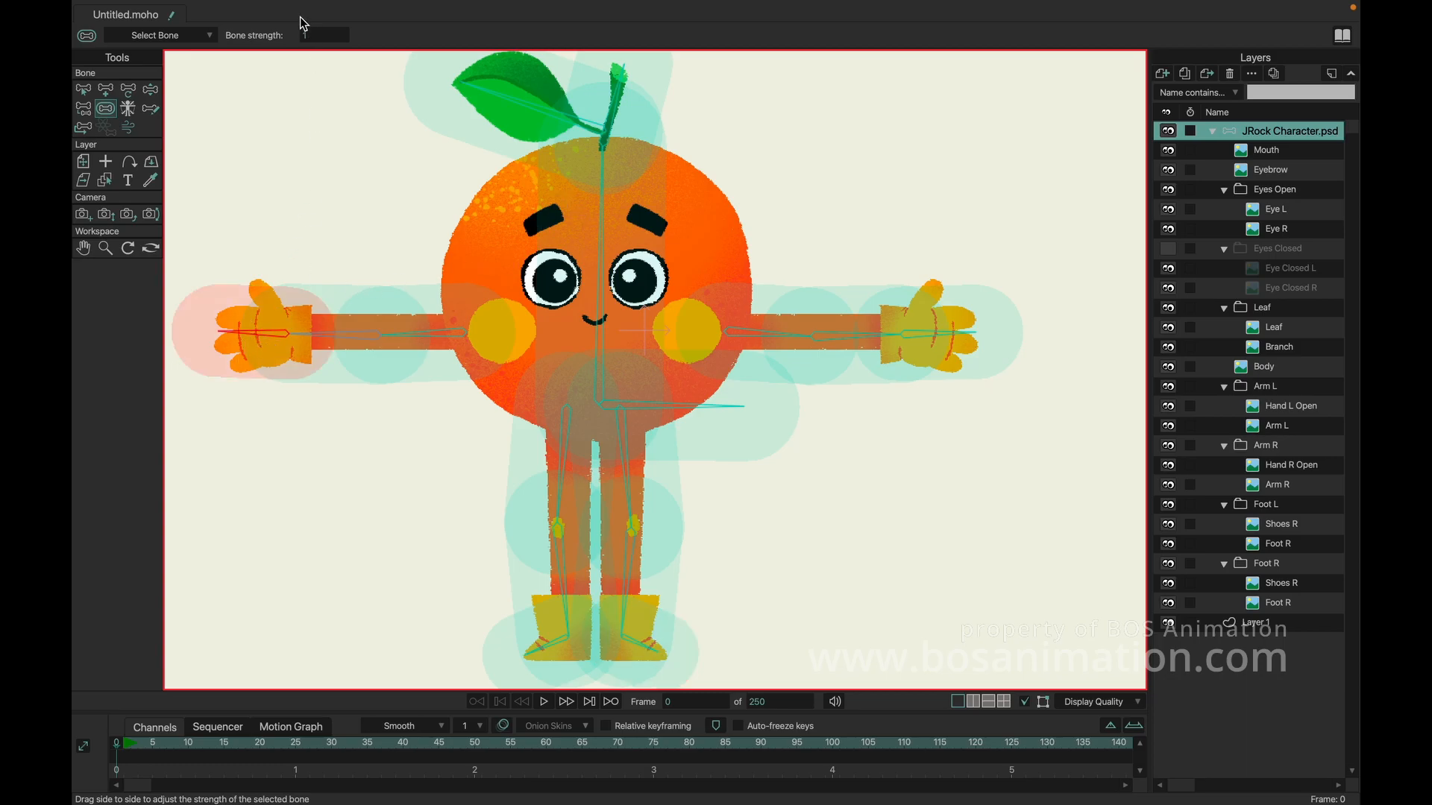
left_click(318, 36)
key("Return")
- Reduce the bone strength of the forearm and upper arm bones on the picture's left side to 0
left_click(343, 337)
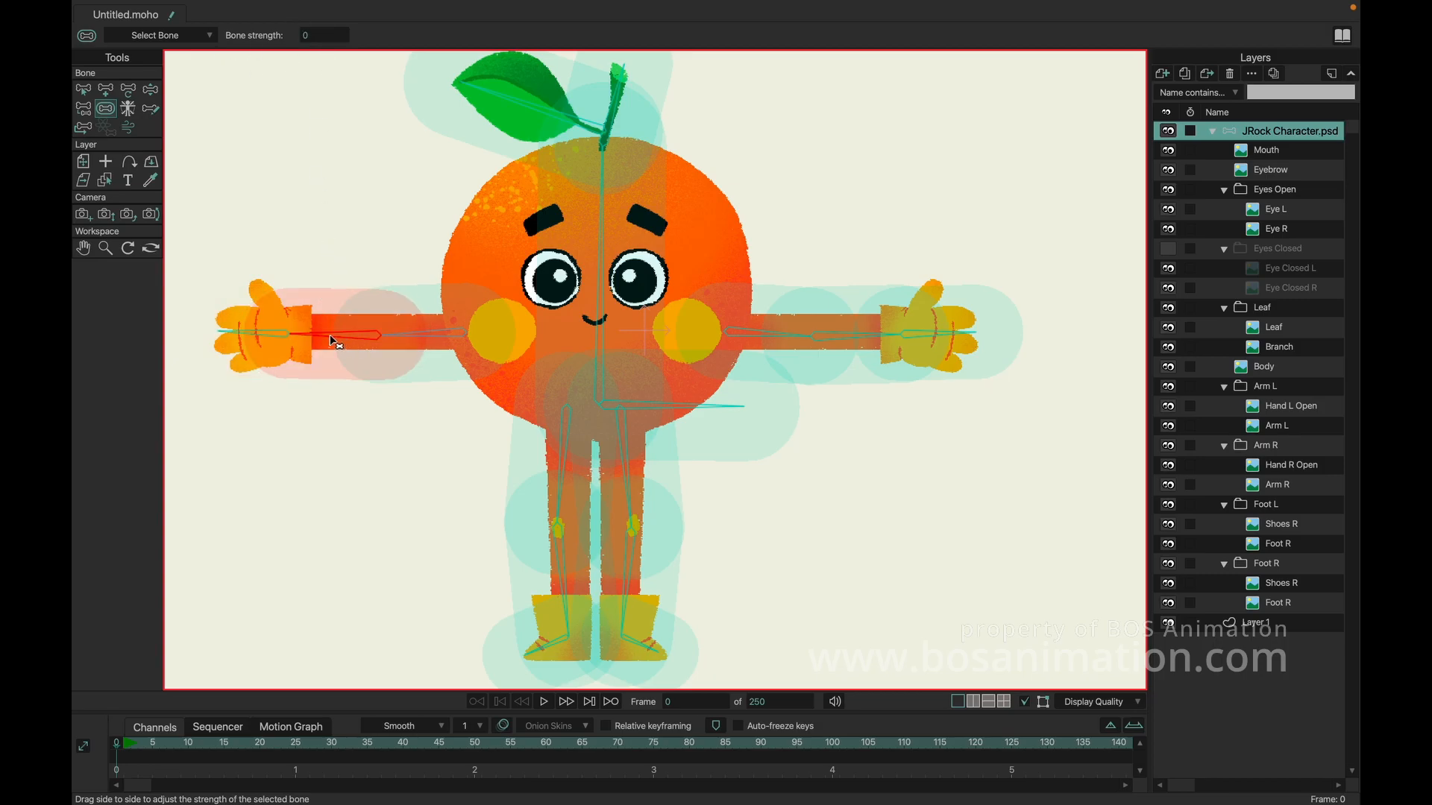
left_click_drag(341, 337, 226, 337)
left_click(435, 337)
left_click_drag(440, 345, 270, 332)
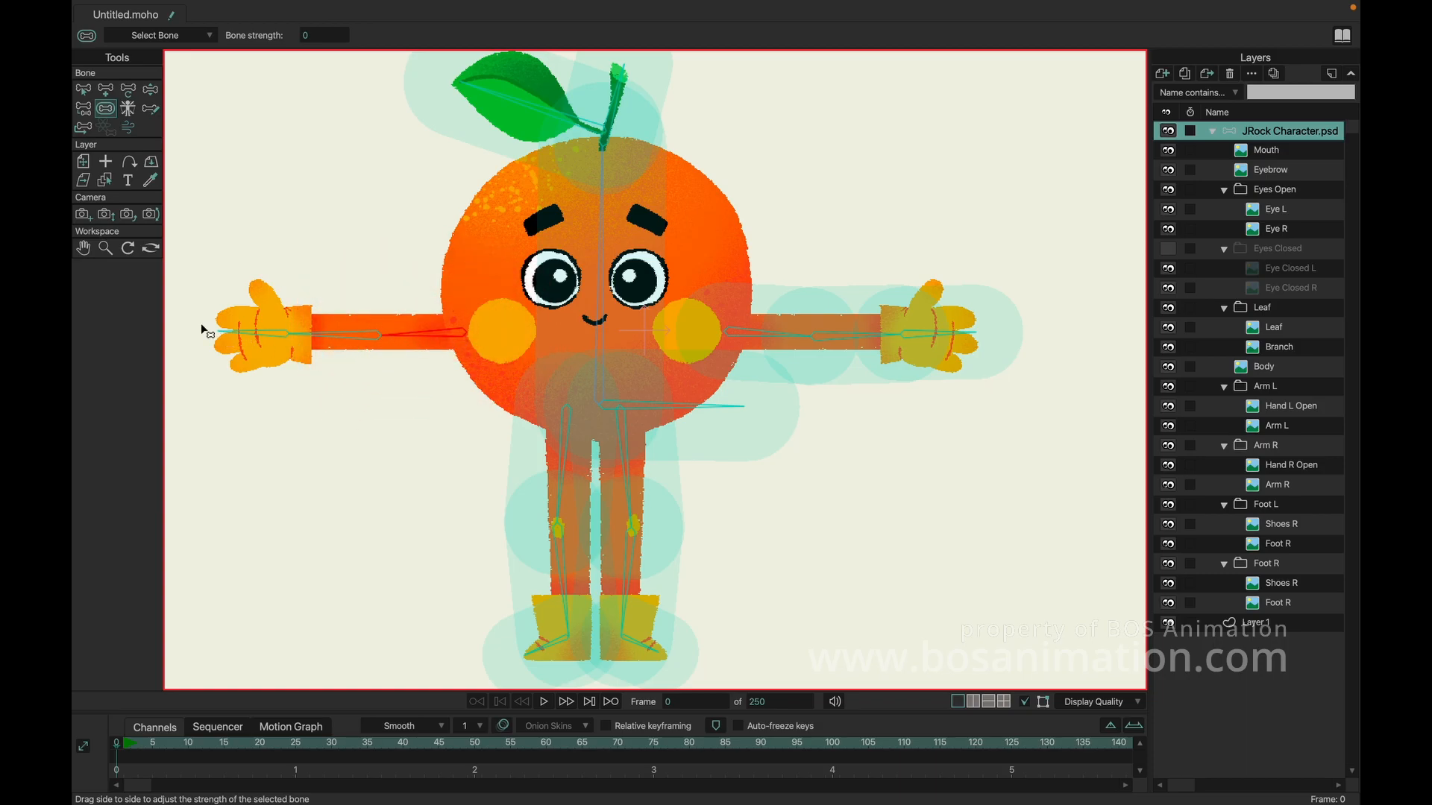
- Test the arm on the picture's left side with Manipulate Bones at zero bone strength
left_click(151, 89)
left_click_drag(427, 328, 328, 447)
left_click(84, 91)
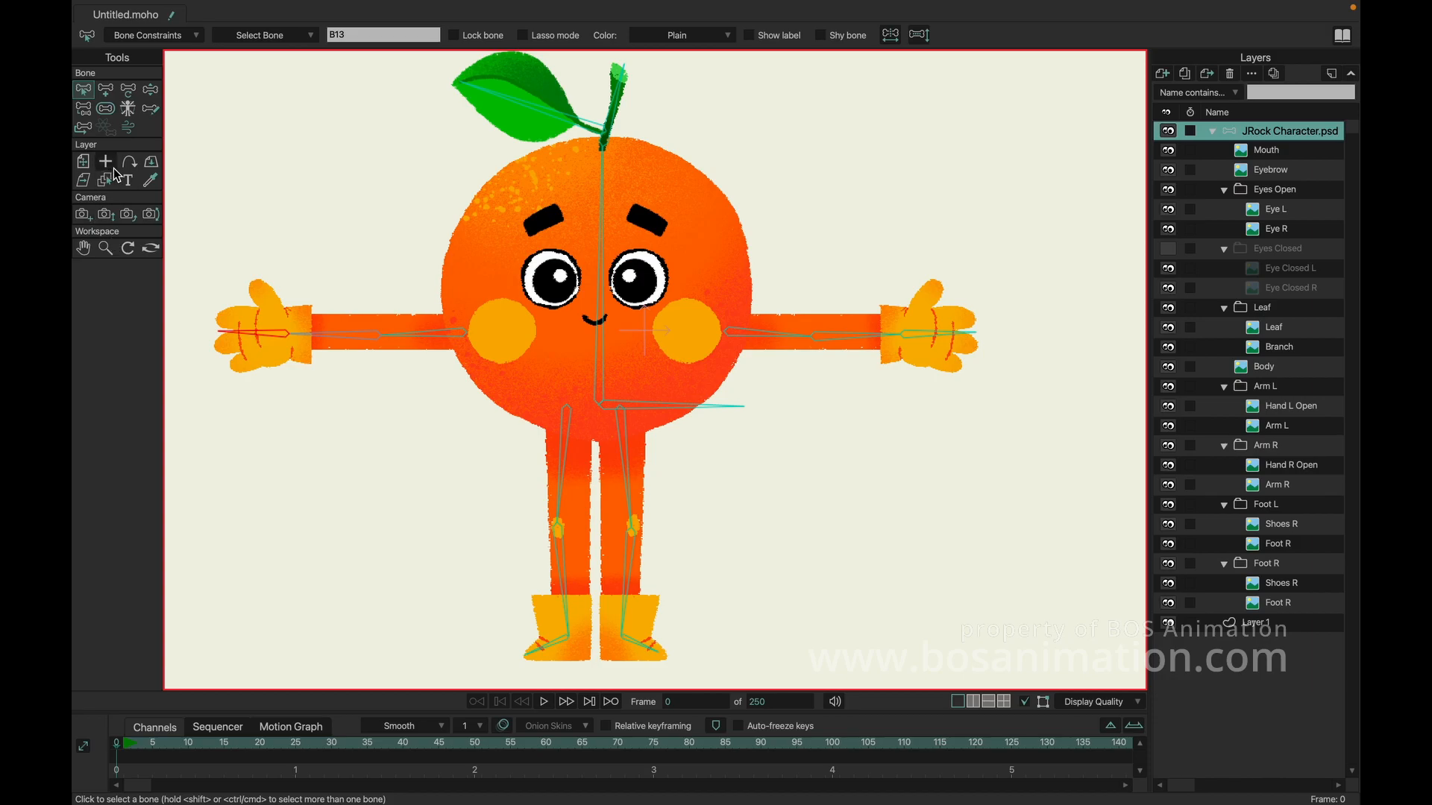
- Set the bone strength of the upper arm and forearm bones on the picture's left side to 0.2273
left_click(105, 108)
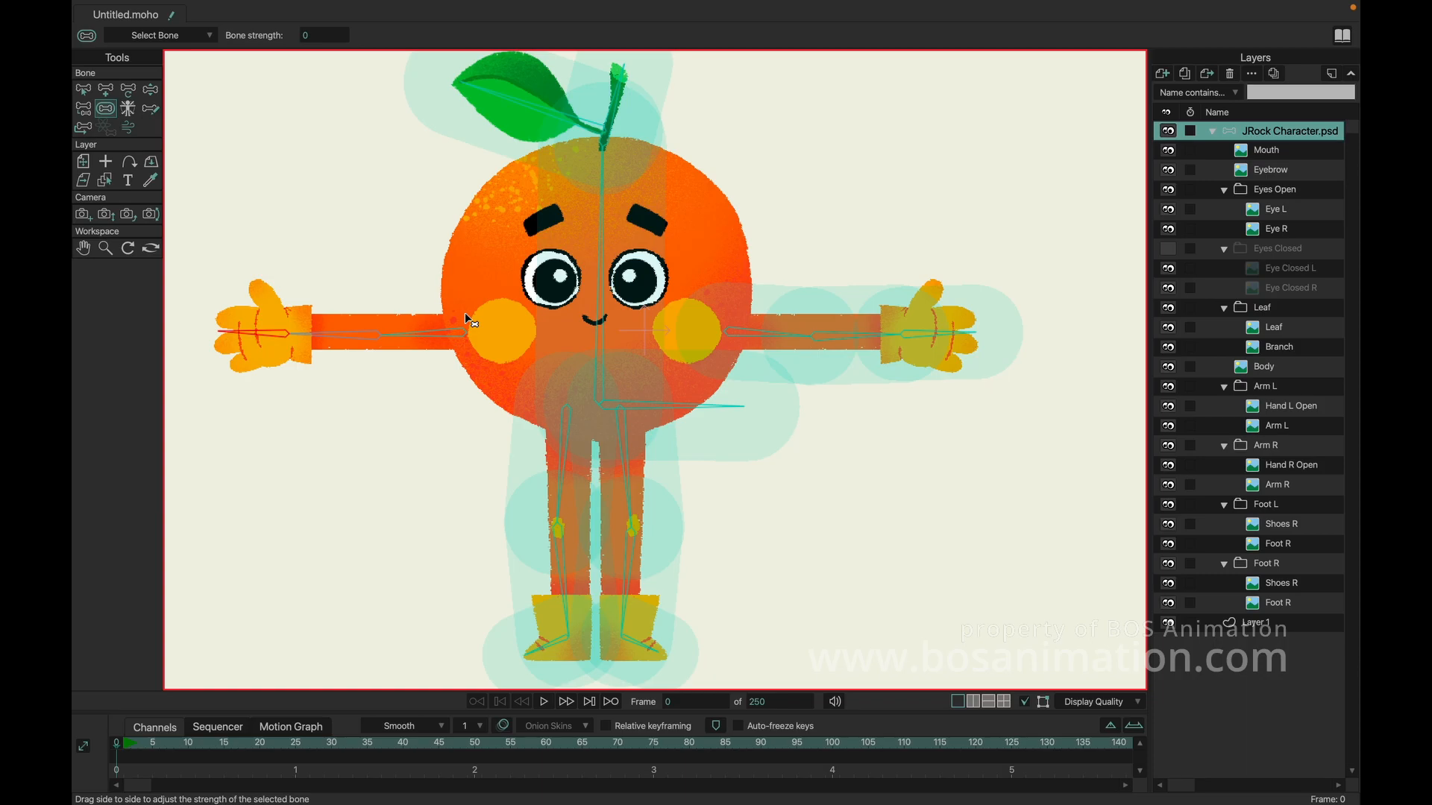
left_click(439, 338)
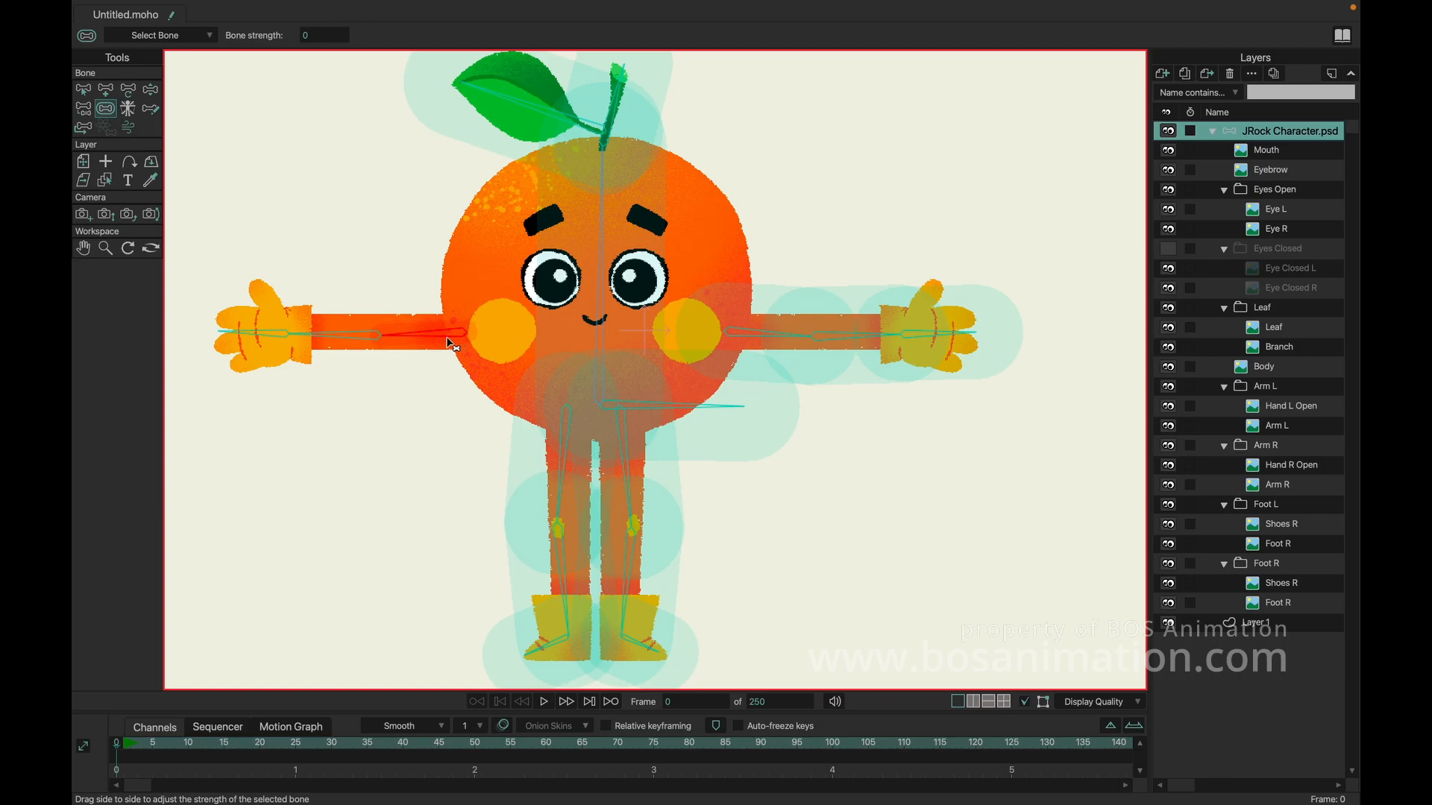
left_click_drag(449, 340, 479, 328)
left_click(109, 249)
left_click(105, 111)
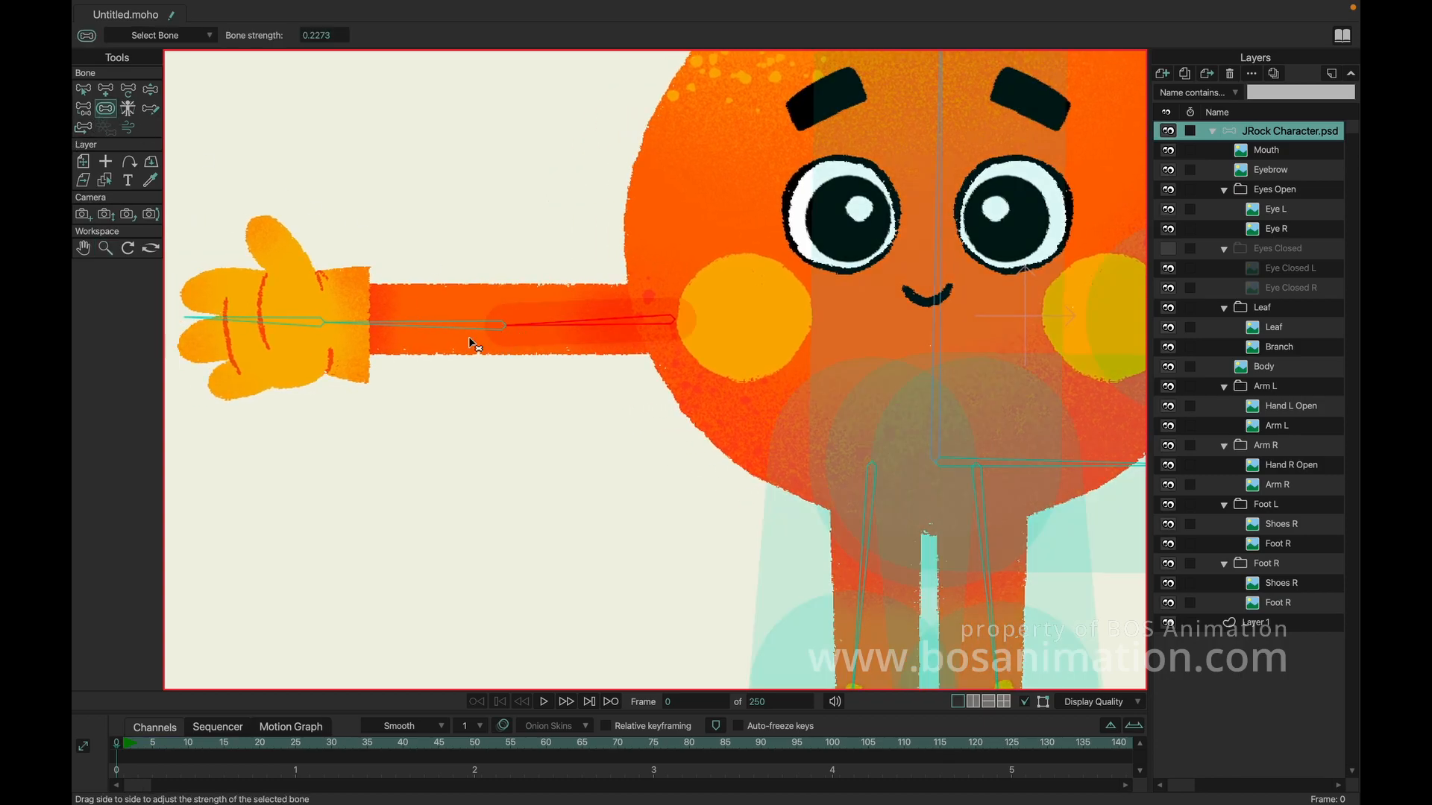
left_click(447, 326)
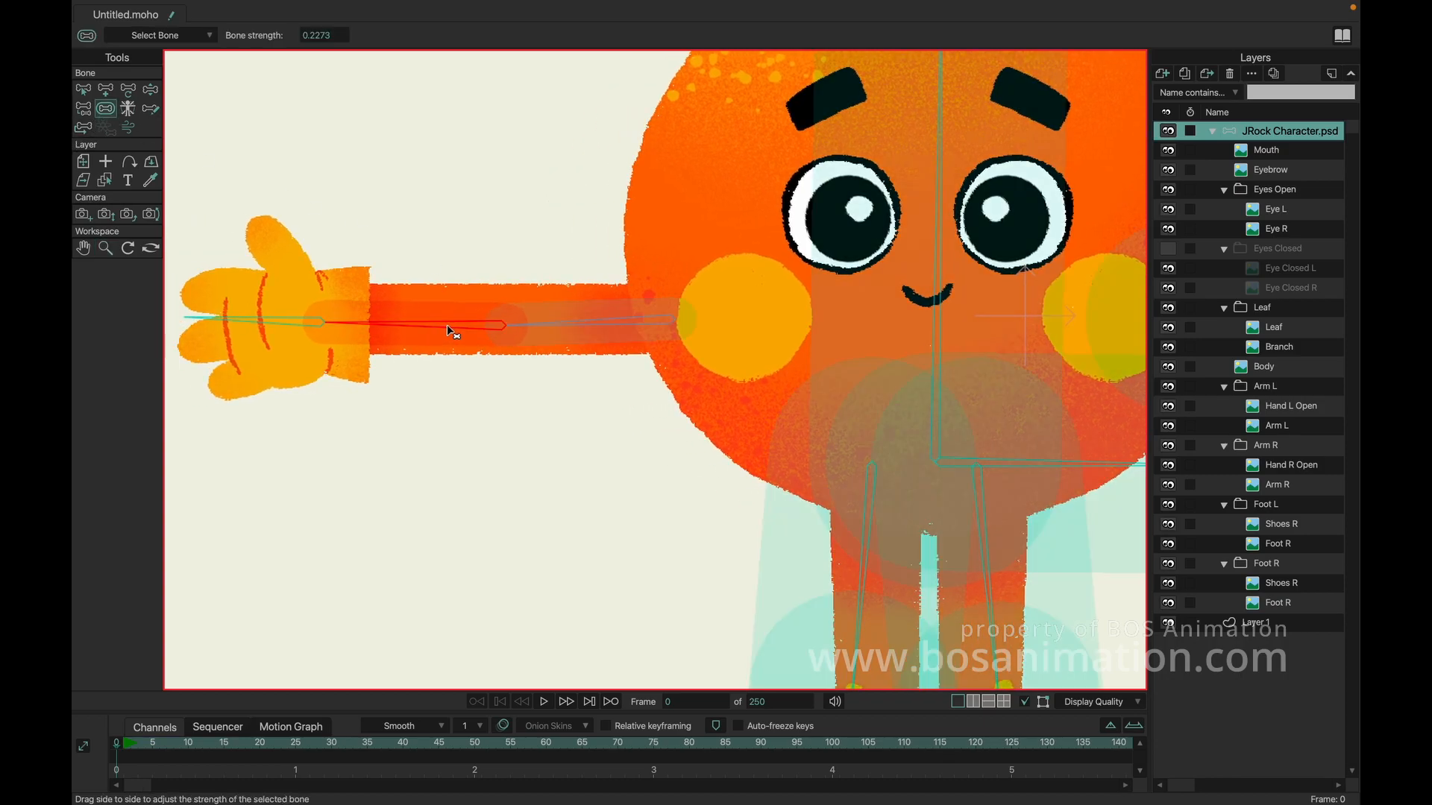
- Fine-tune the bone strengths of the hand, forearm and upper arm bones on the picture's left side to about 0.2
left_click(270, 322)
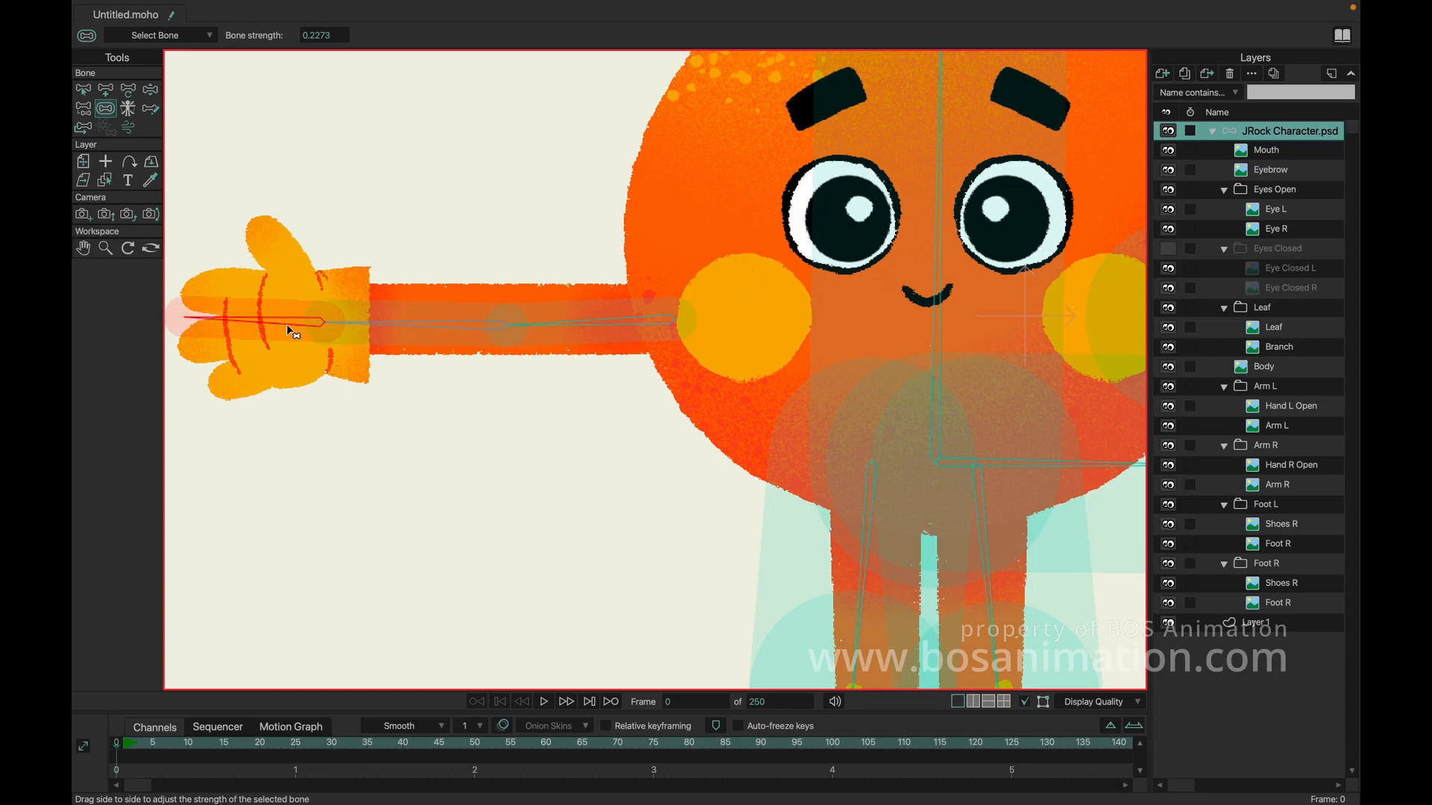
left_click_drag(289, 326, 393, 350)
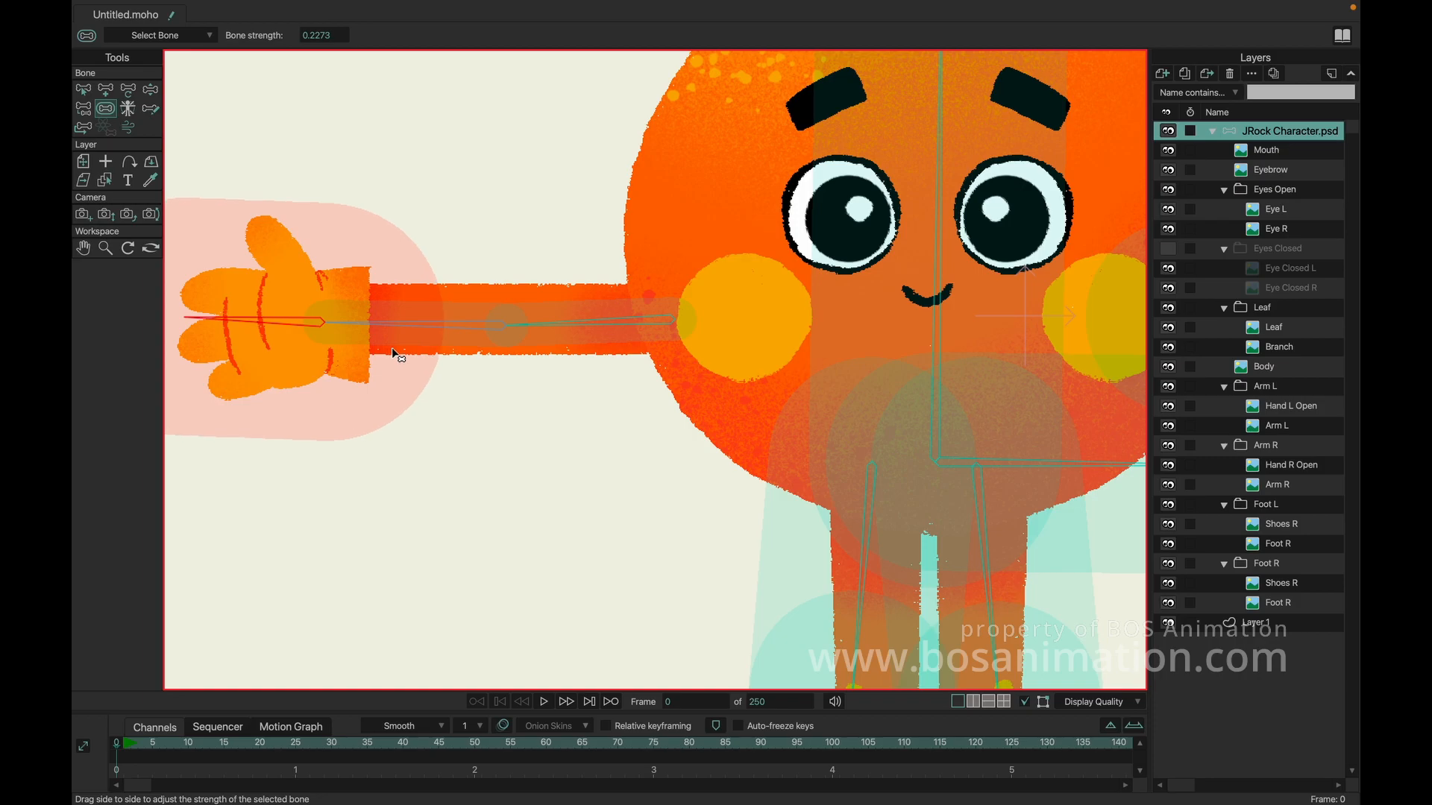
left_click_drag(392, 349, 288, 336)
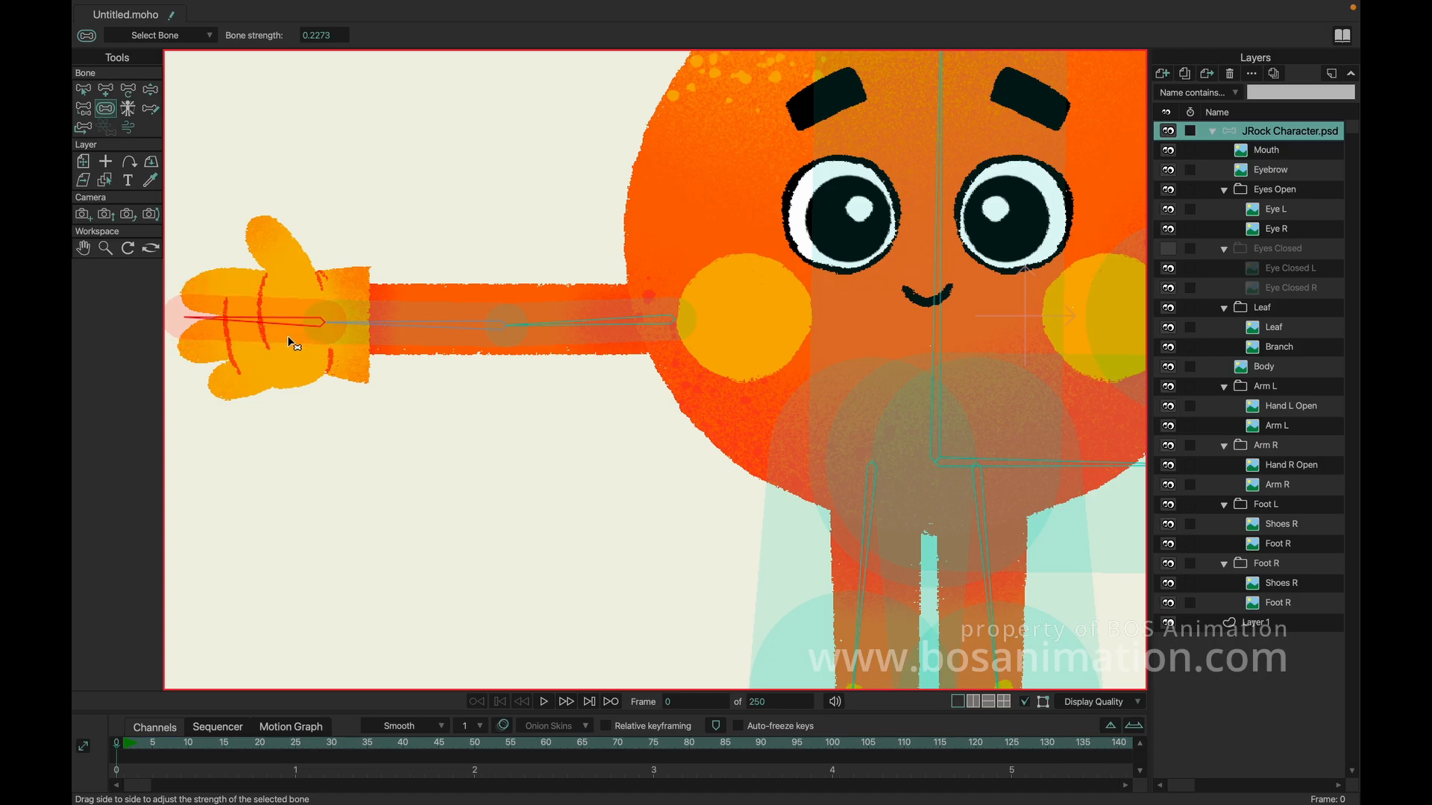
left_click(396, 332)
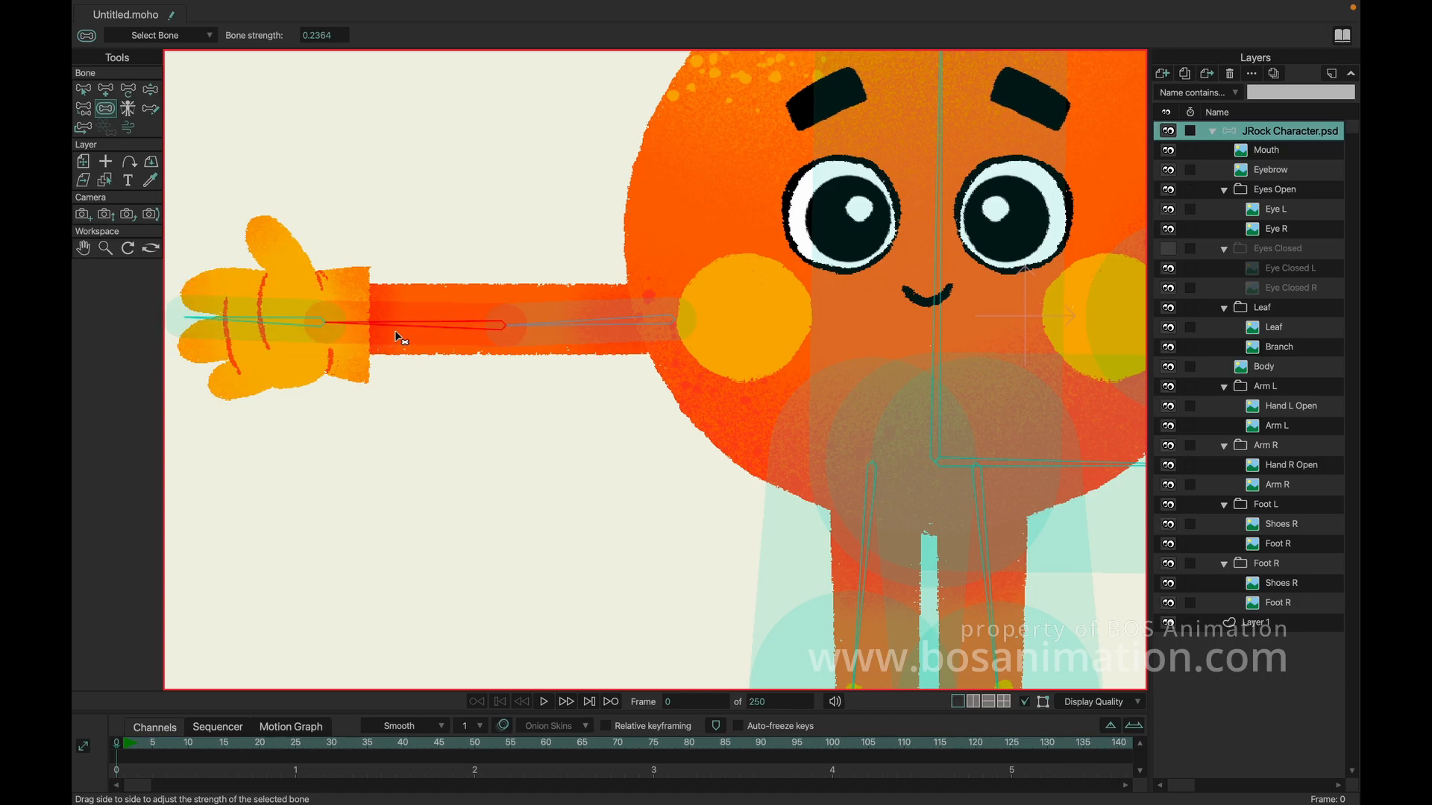
left_click(559, 336)
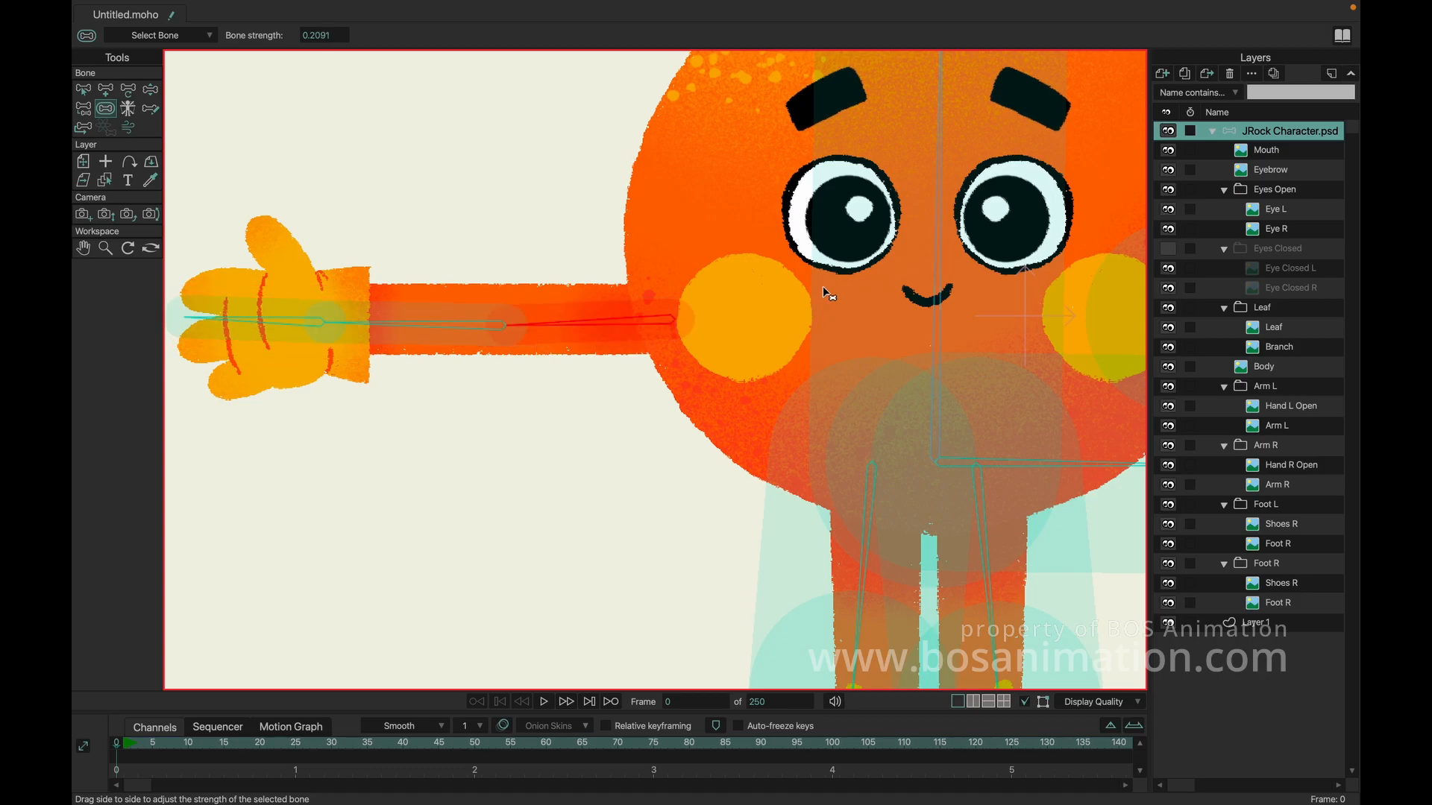
- Reduce the bone strengths of the leaf, branch and central body bones to narrow bands along each bone
left_click_drag(824, 287, 535, 445)
left_click_drag(622, 408, 666, 622)
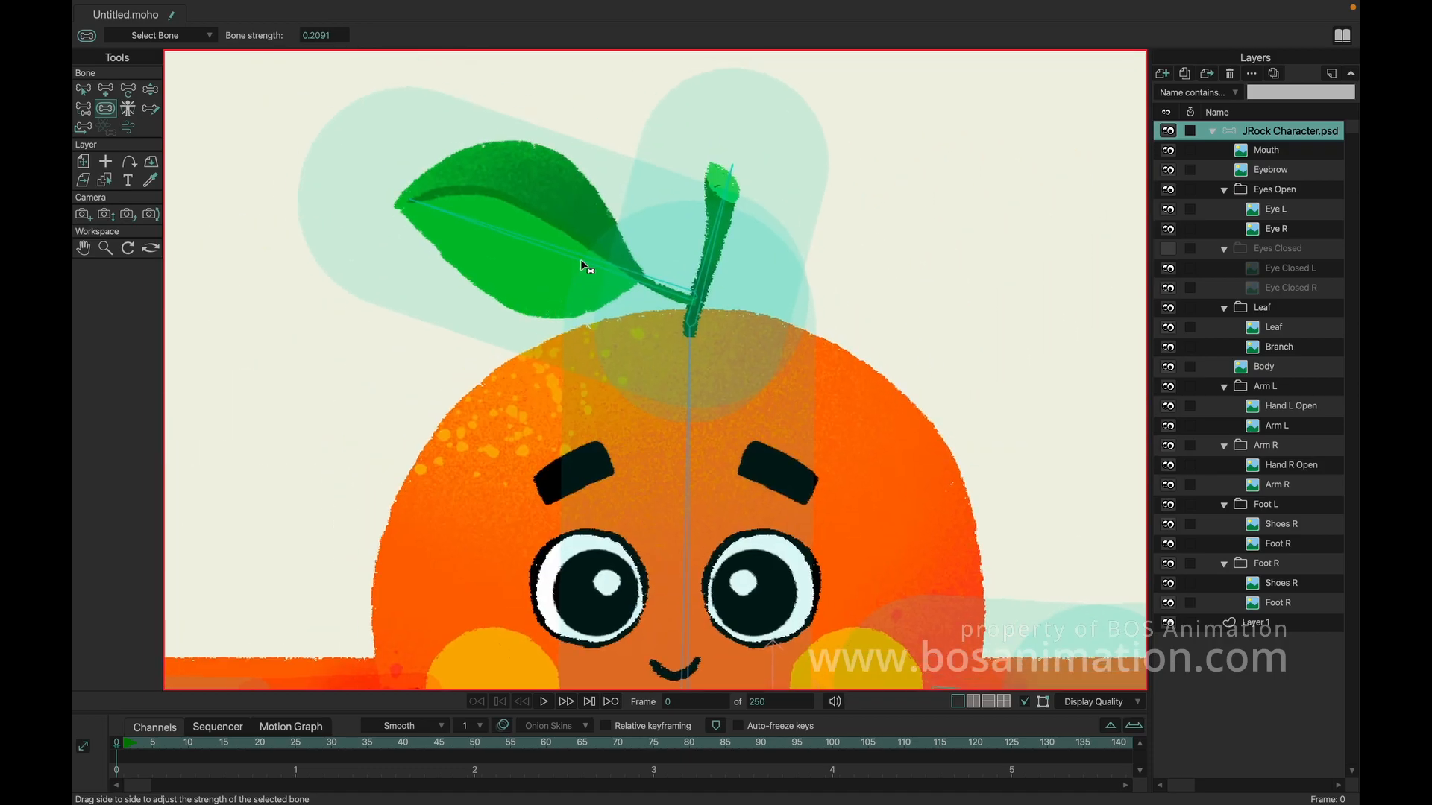
left_click(432, 228)
left_click_drag(422, 234, 414, 223)
left_click_drag(713, 214, 623, 214)
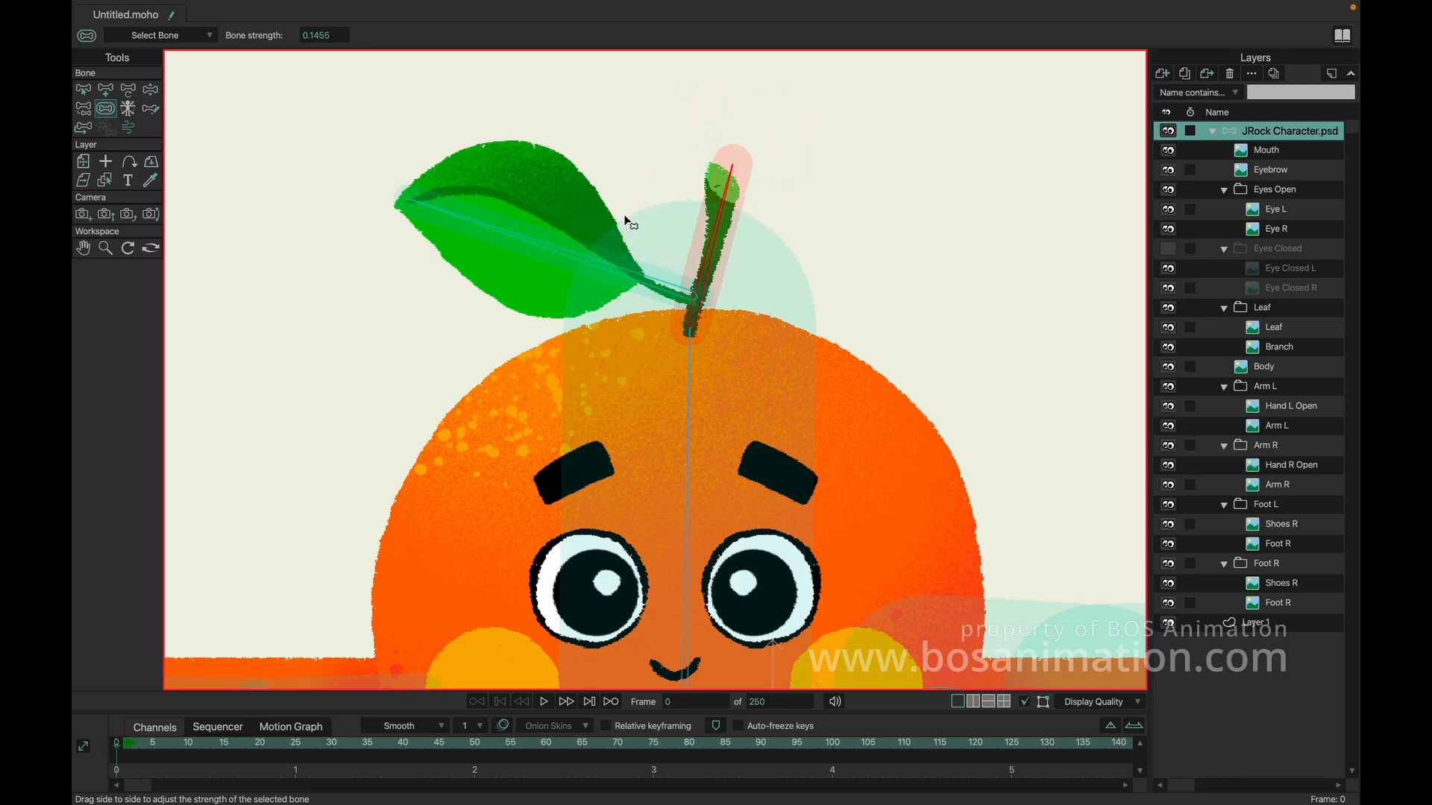
left_click_drag(767, 382, 744, 217)
left_click_drag(674, 260, 587, 265)
- Reduce the bone strengths of the upper arm, forearm and hand bones on the picture's right side to about 0.2
left_click_drag(872, 431, 546, 235)
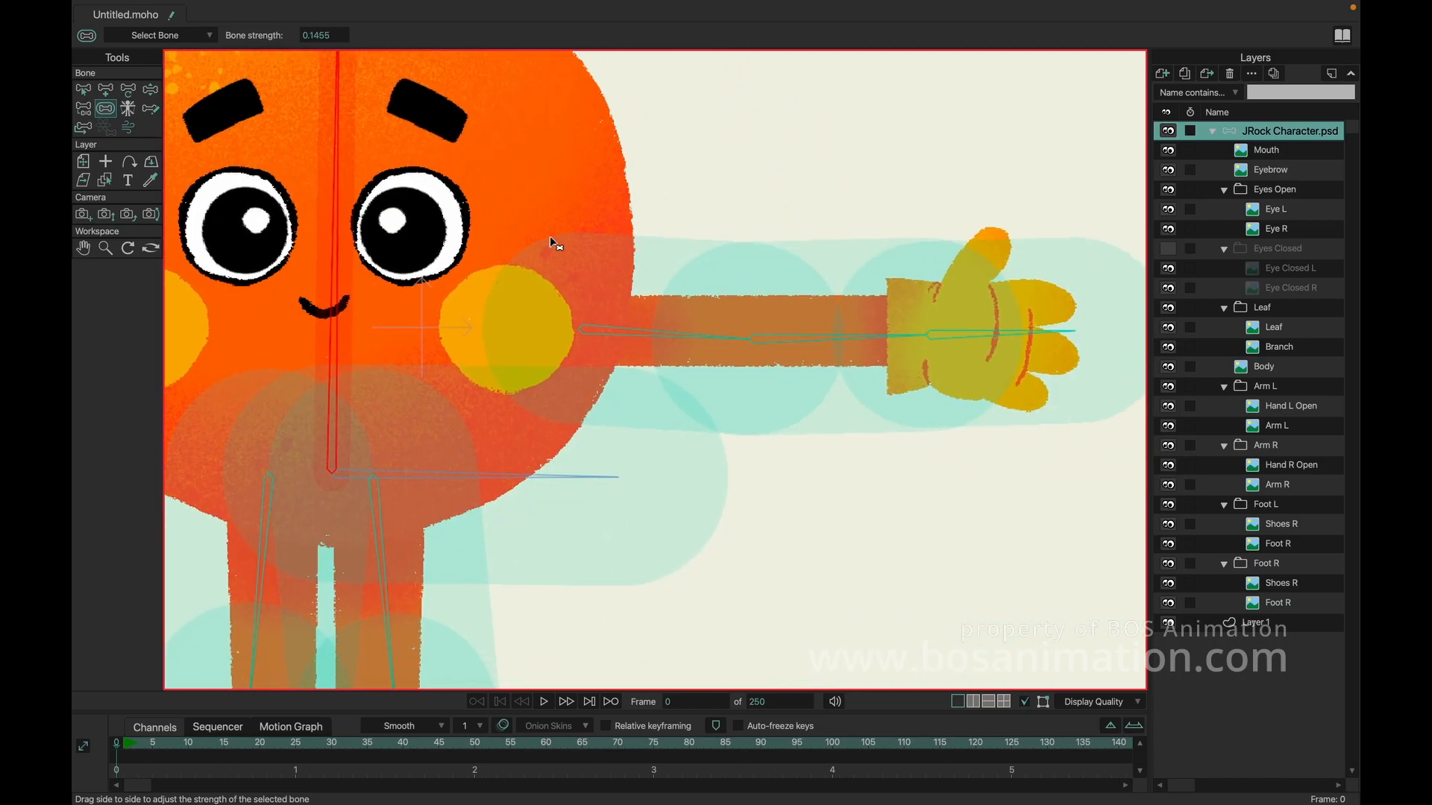
left_click(652, 332)
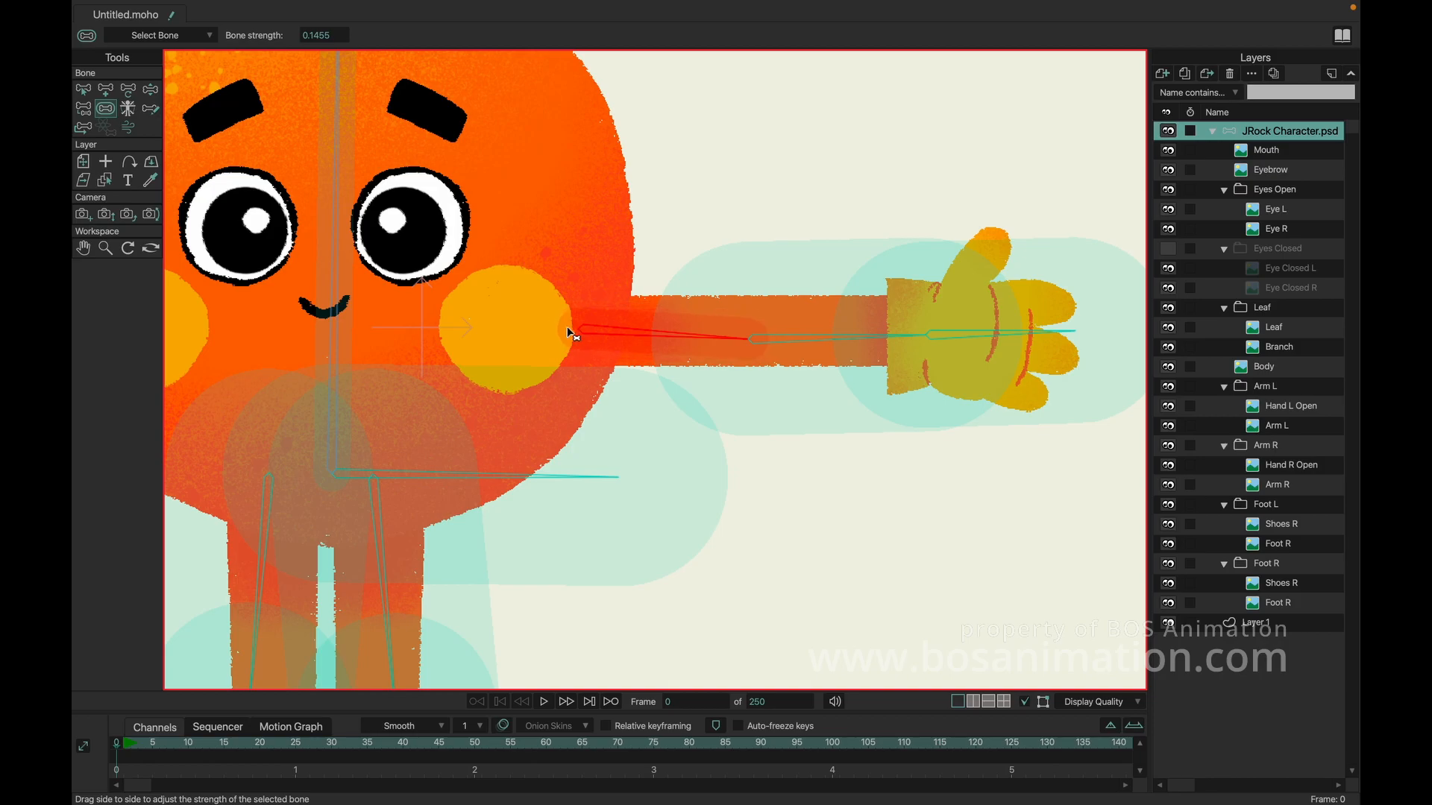
left_click_drag(800, 338, 744, 344)
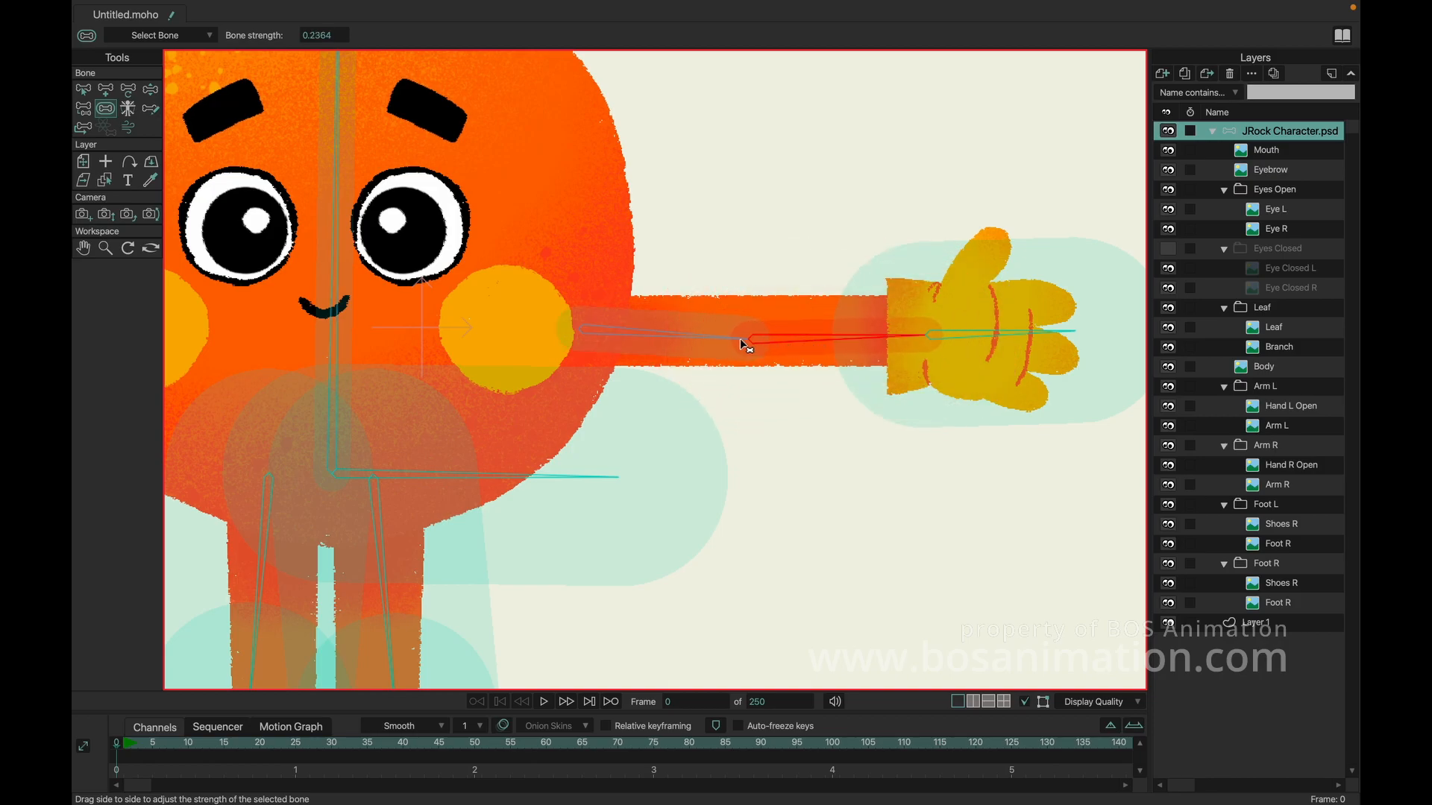
left_click_drag(922, 337, 910, 344)
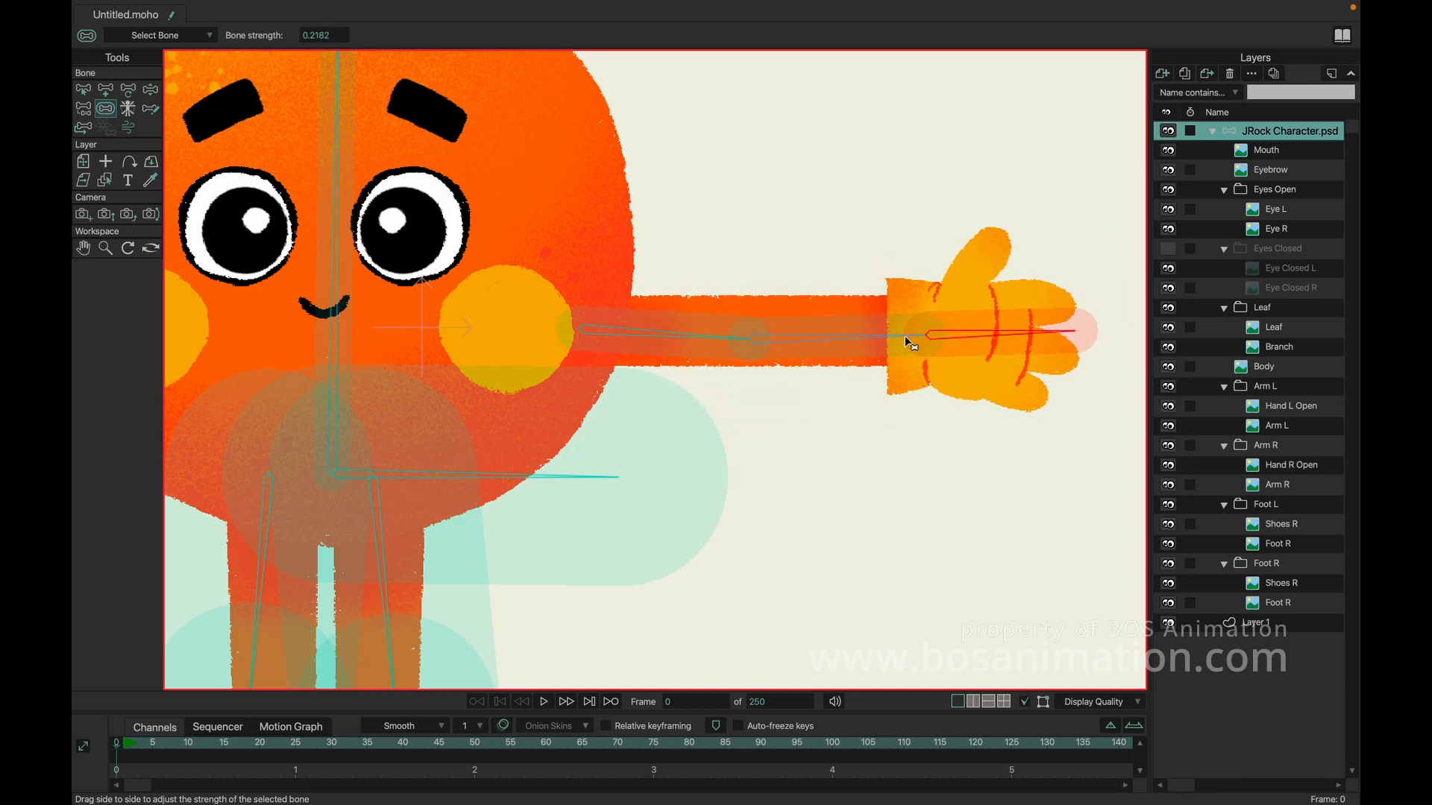
- Reduce the bone strengths of the horizontal hip bone and of the upper leg, lower leg and foot bones on the picture's left side
left_click_drag(741, 402, 892, 288)
left_click_drag(729, 352, 651, 361)
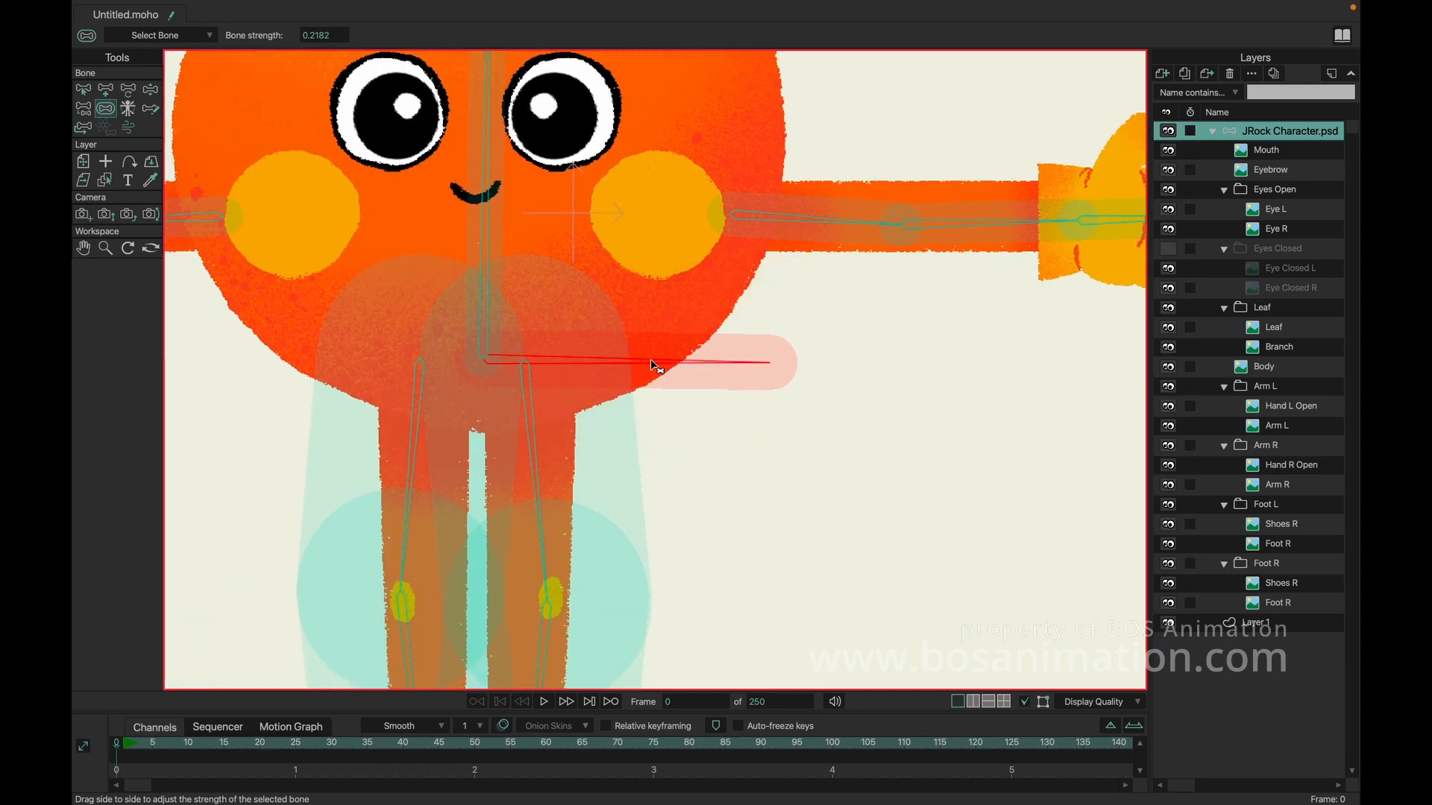
left_click_drag(486, 428, 593, 213)
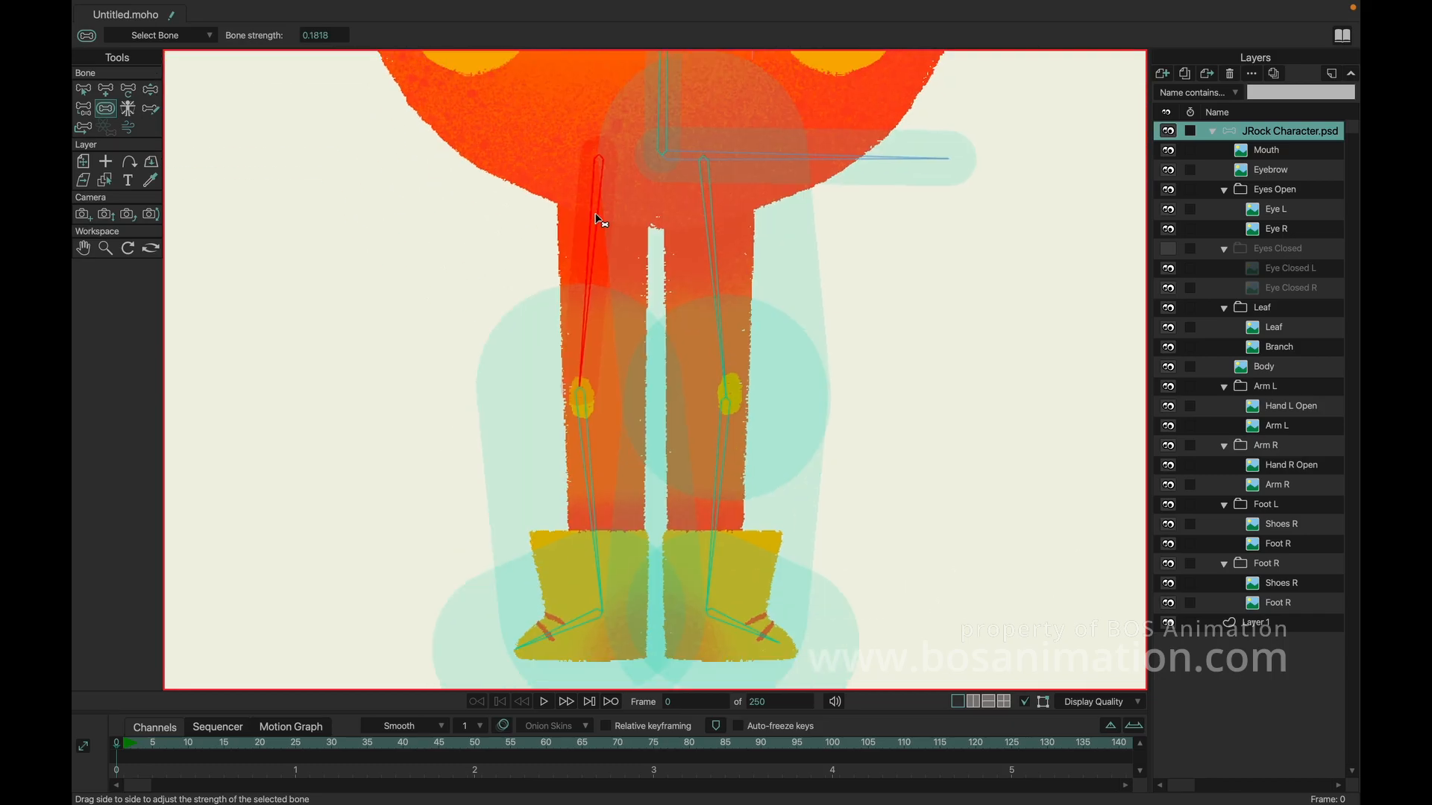
left_click_drag(593, 408, 516, 414)
left_click_drag(640, 405, 650, 276)
left_click_drag(578, 473, 522, 469)
- Reduce the bone strengths of the lower leg and foot bones on the picture's right side, and set that side's upper leg bone to 0.1727
left_click_drag(724, 369, 712, 394)
left_click_drag(741, 453, 686, 466)
left_click_drag(714, 320, 639, 377)
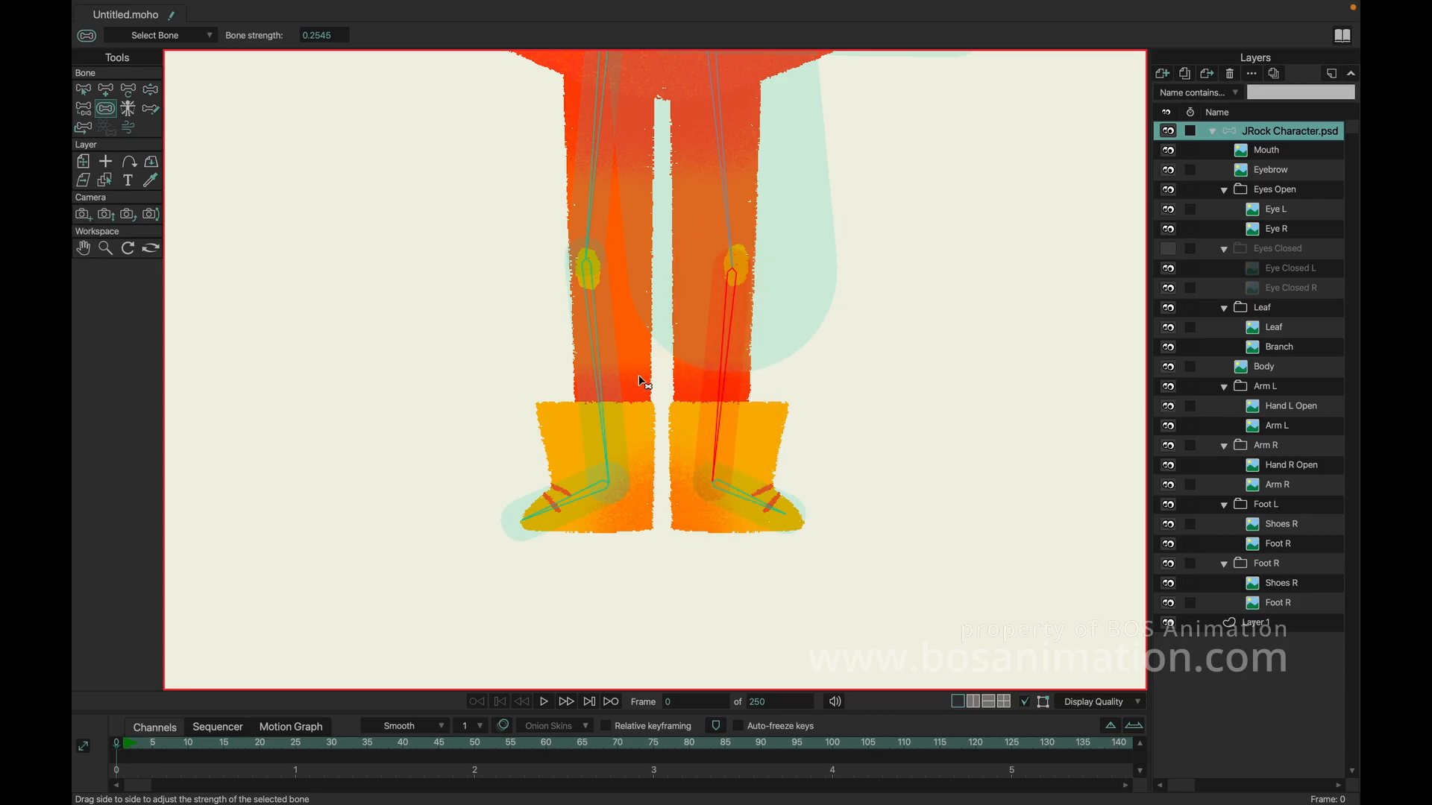
left_click_drag(754, 249, 750, 367)
left_click_drag(729, 312, 638, 289)
- Test the whole rig with Manipulate Bones by tilting the body, raising both arms and spreading the legs, and restore the rest pose
left_click_drag(725, 135, 773, 408)
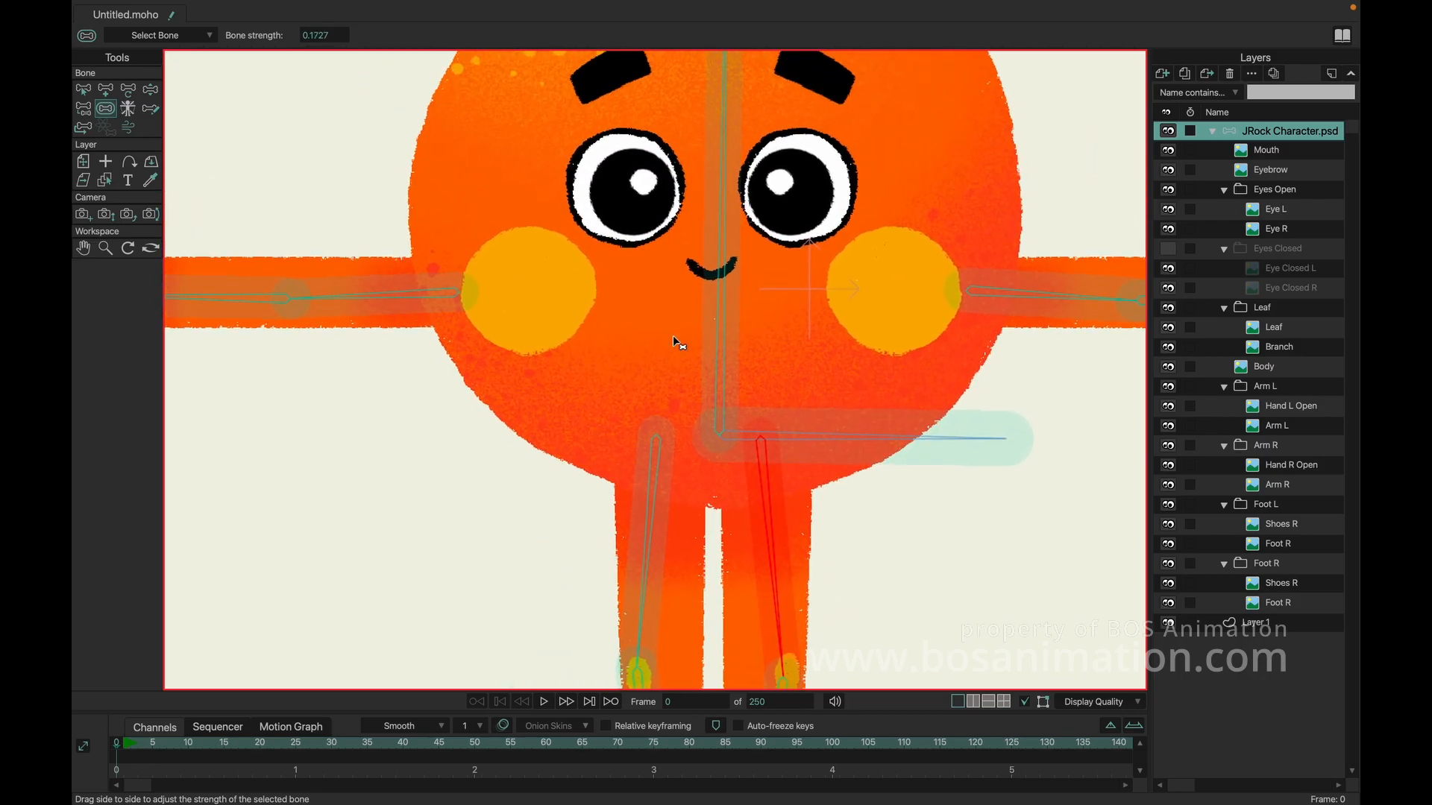
left_click(106, 248)
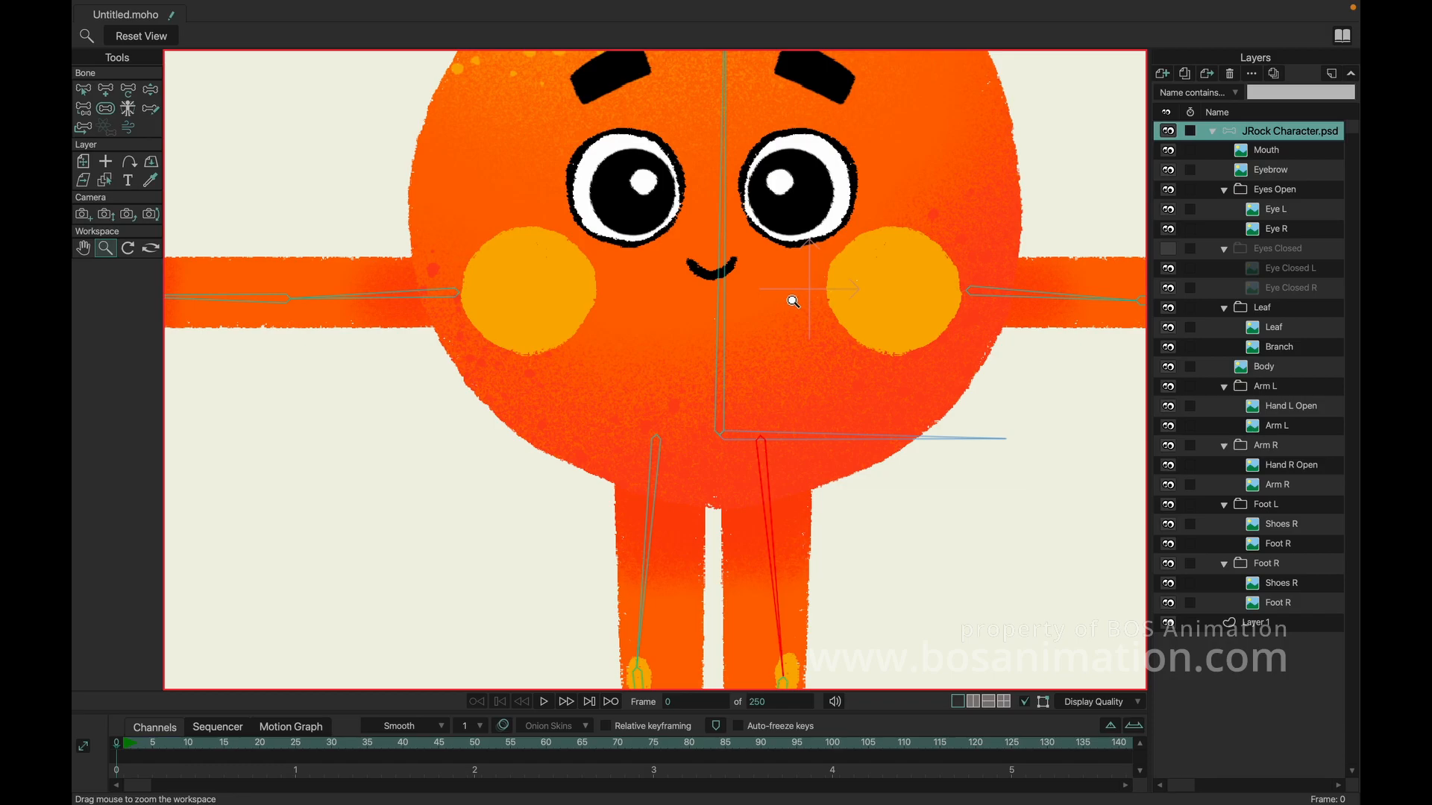
left_click_drag(799, 301, 522, 301)
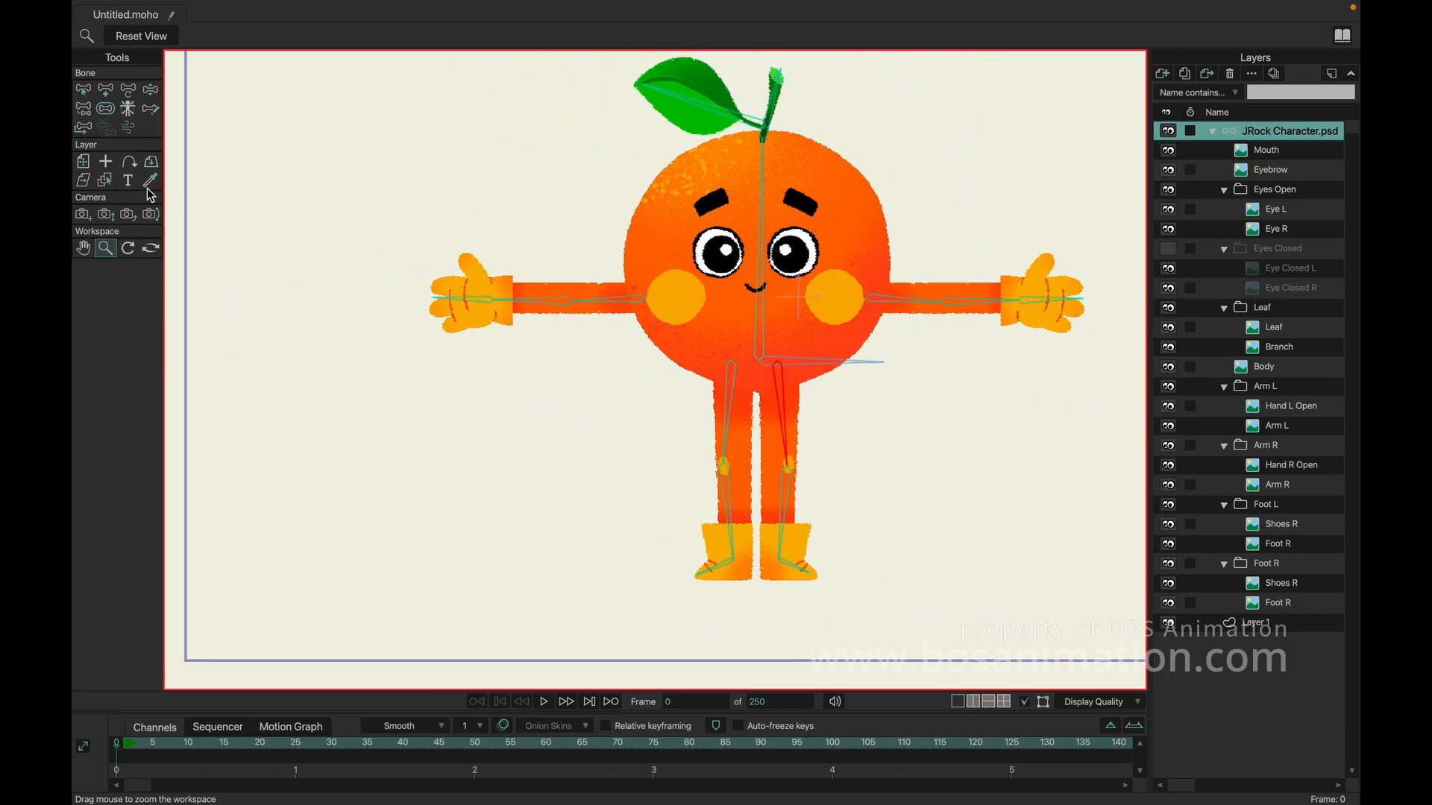
left_click(150, 89)
left_click_drag(748, 205, 676, 231)
left_click_drag(621, 276, 576, 234)
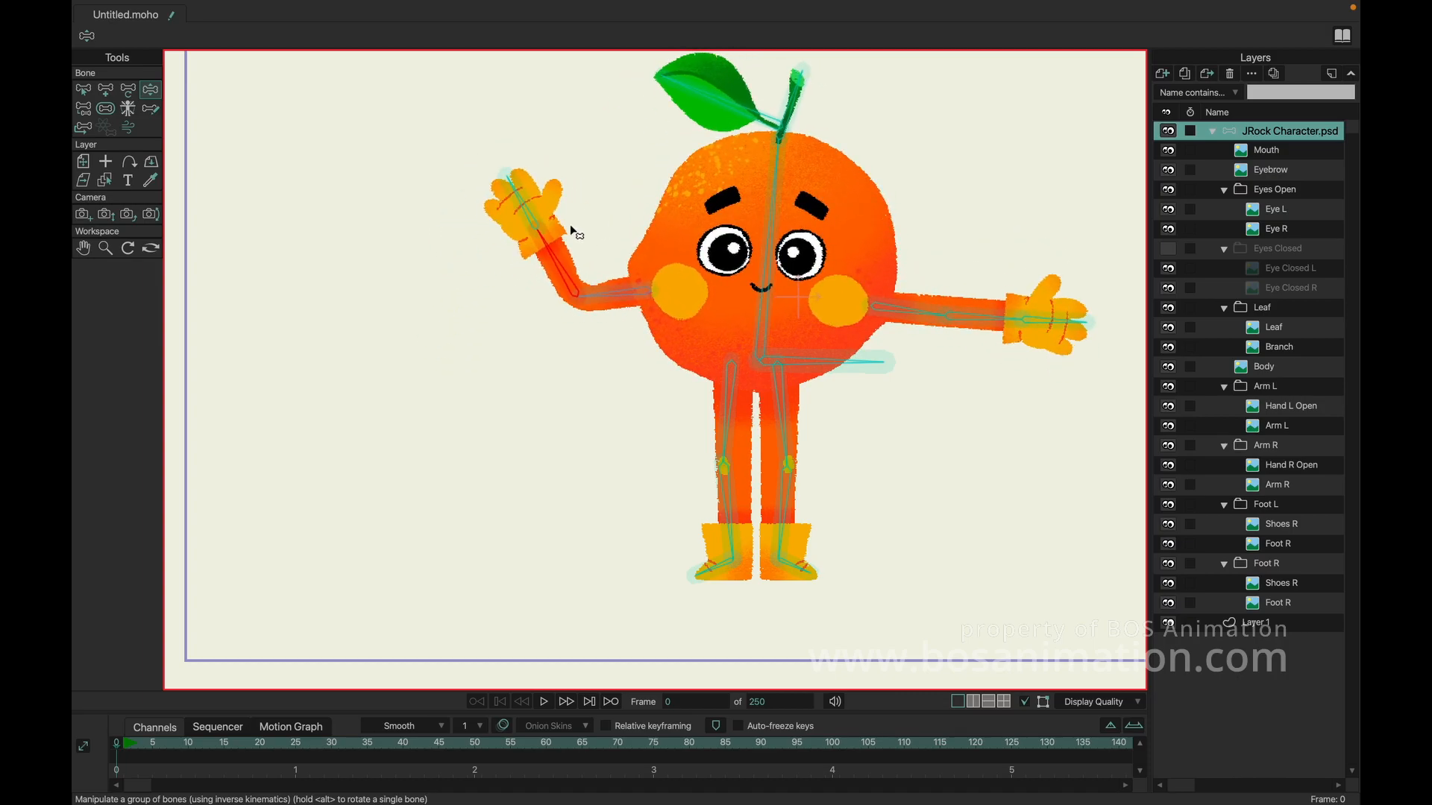
left_click_drag(850, 322, 975, 191)
left_click_drag(796, 111, 760, 106)
left_click_drag(730, 385, 825, 378)
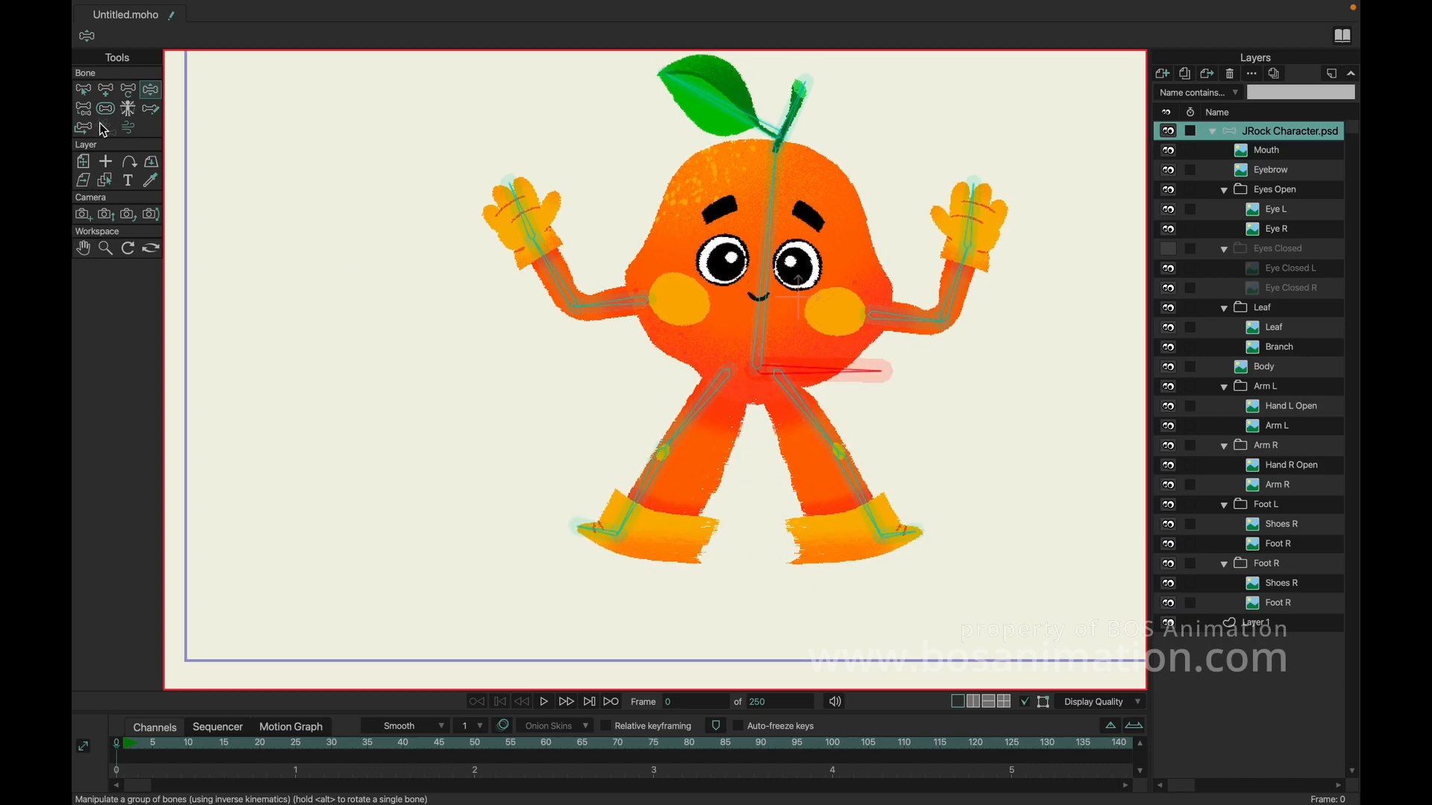
left_click(83, 90)
left_click(151, 89)
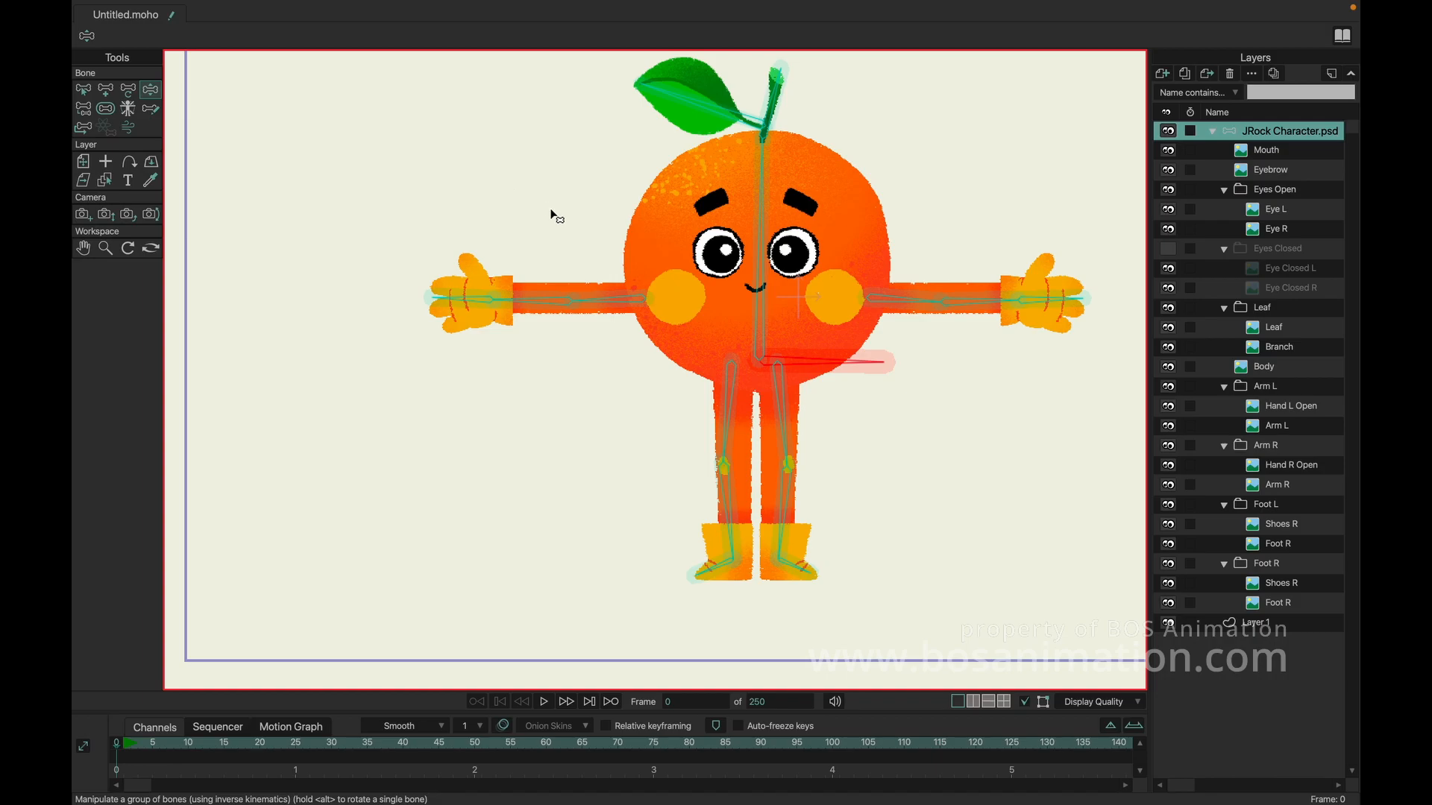
- Test how the body deforms by rotating and undoing the arm on the picture's left side, and tilting the central body bone
left_click(105, 248)
left_click_drag(777, 311, 917, 307)
left_click(150, 89)
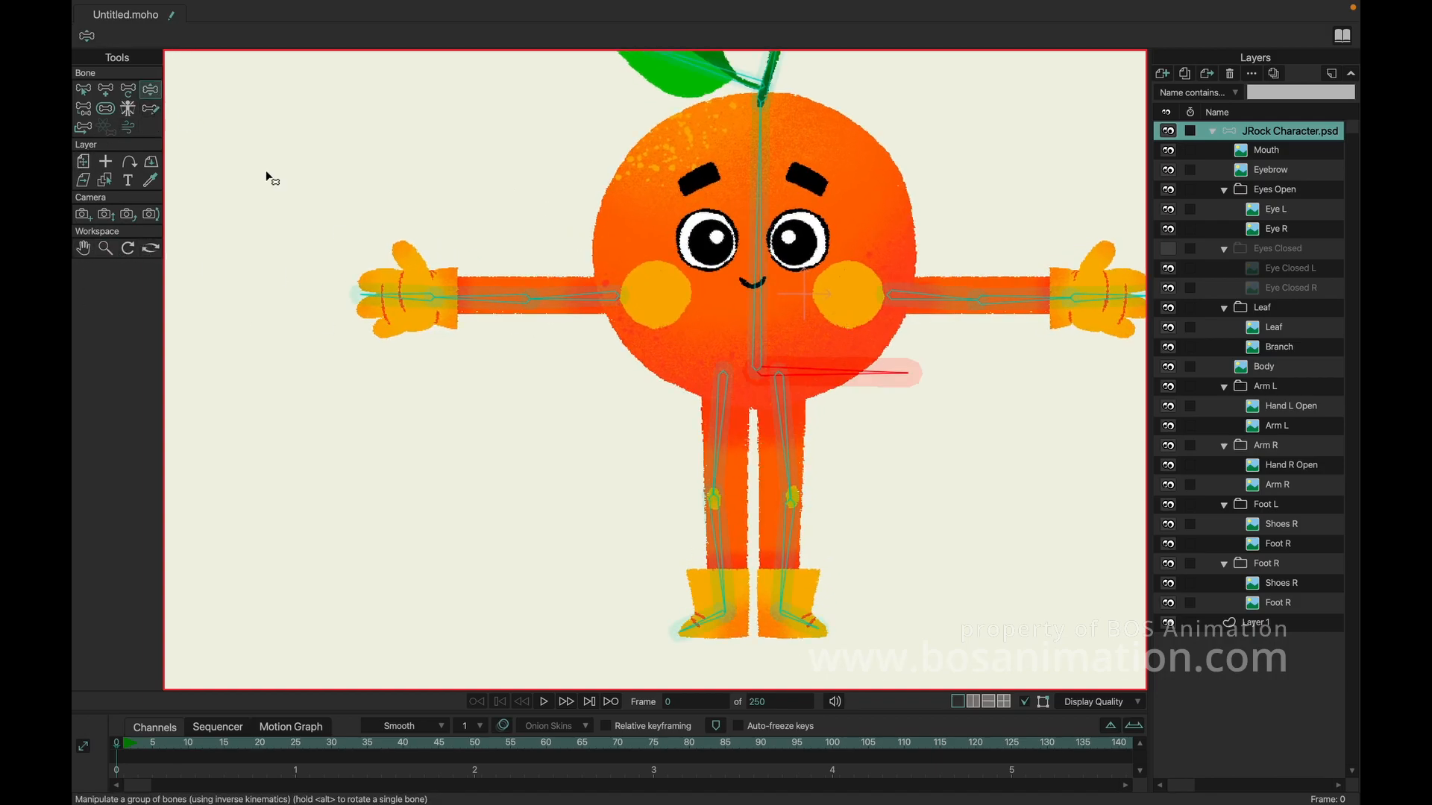
left_click_drag(580, 307, 573, 313)
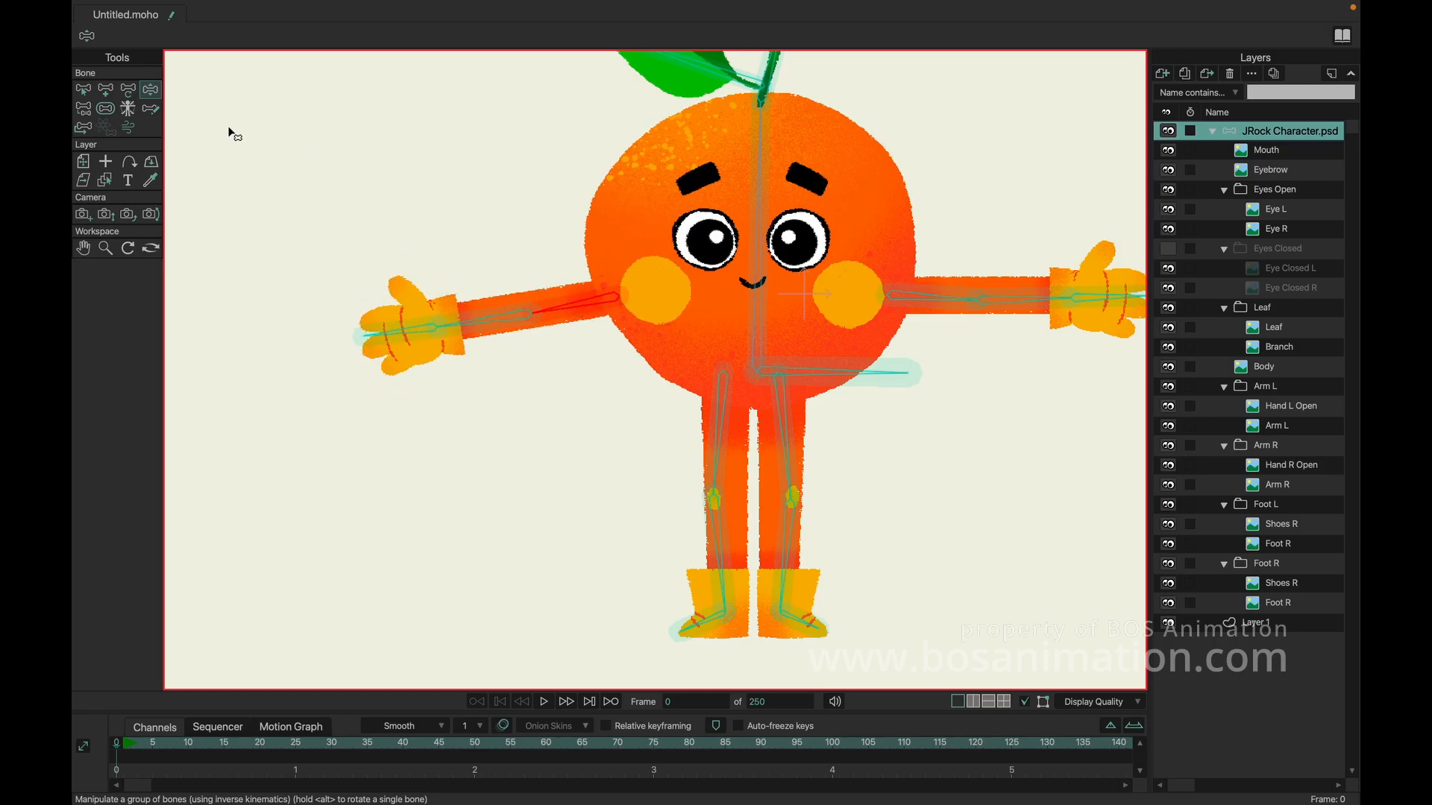
key("ctrl+z")
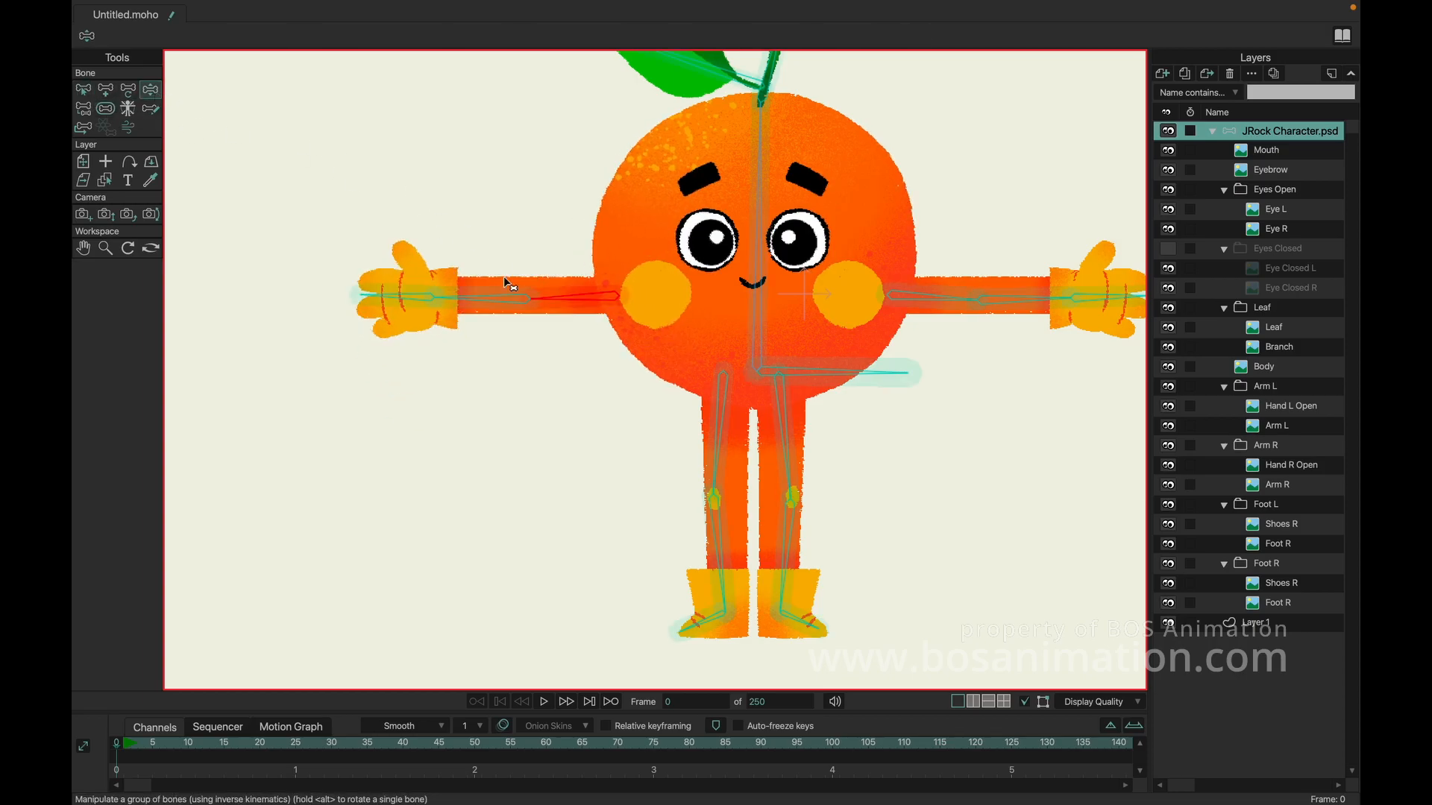
left_click(469, 299)
left_click(402, 298)
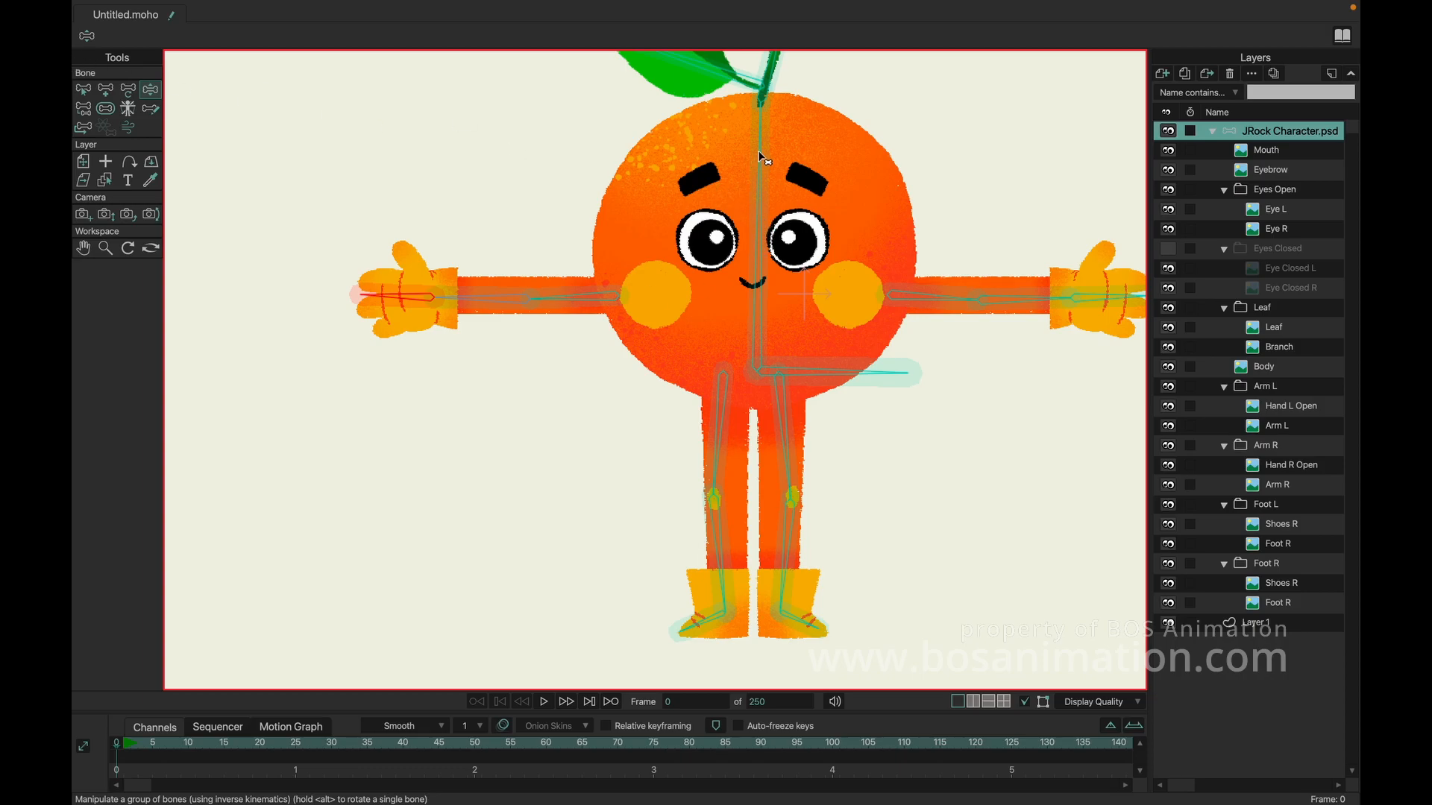
left_click_drag(789, 157, 742, 335)
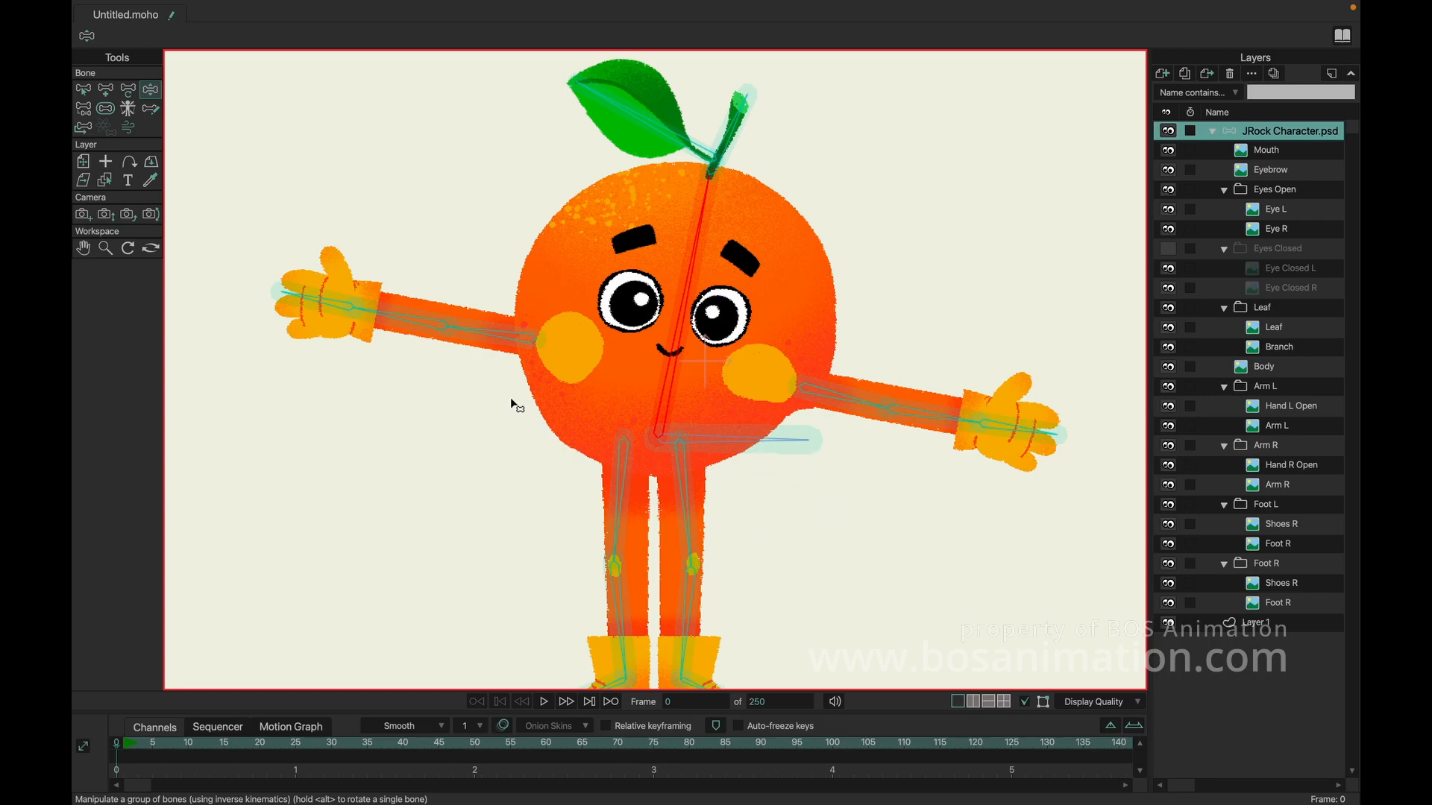
- Bind the Body layer to only the central body bone B2 using Use Selected Bones For Flexi-Binding
left_click(80, 88)
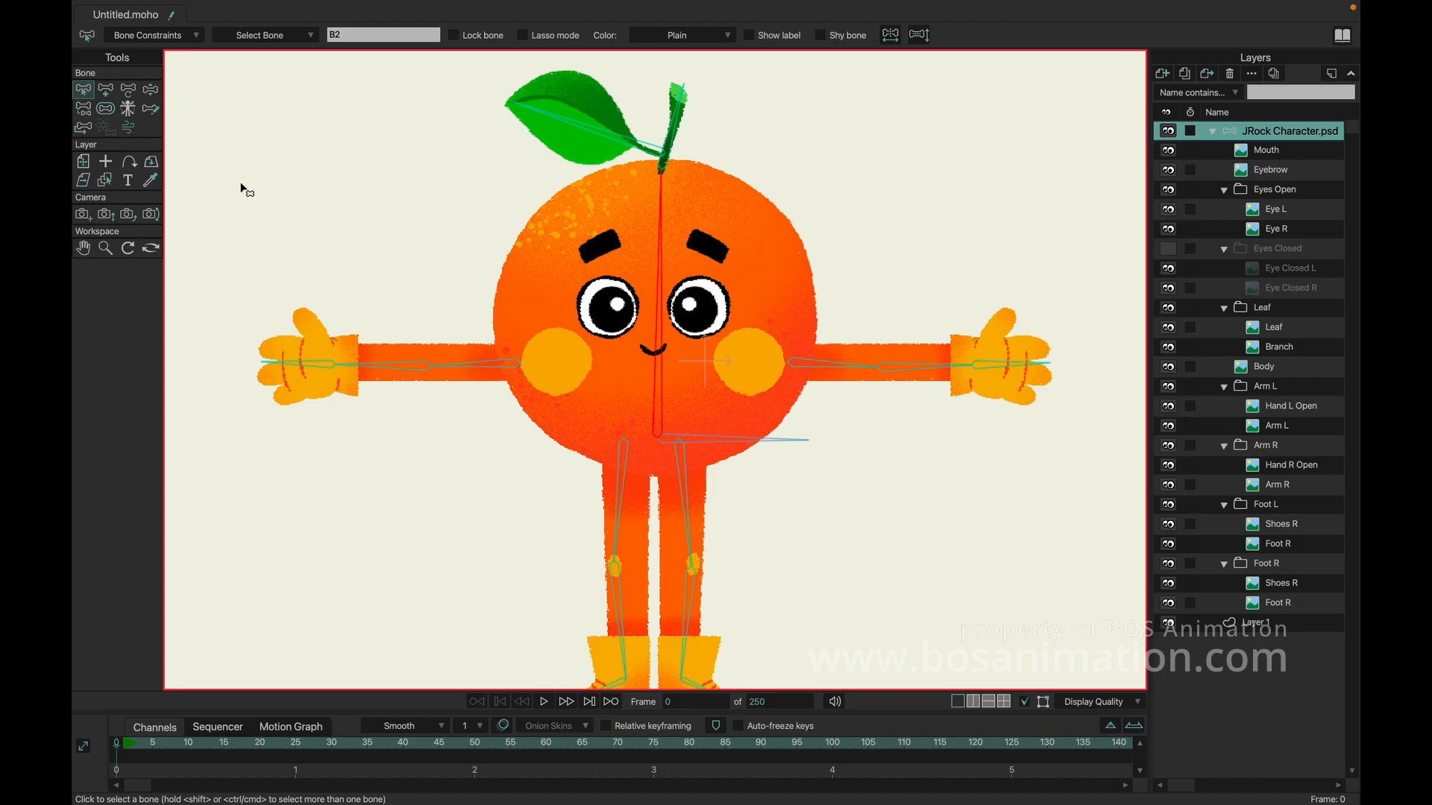
left_click(712, 218)
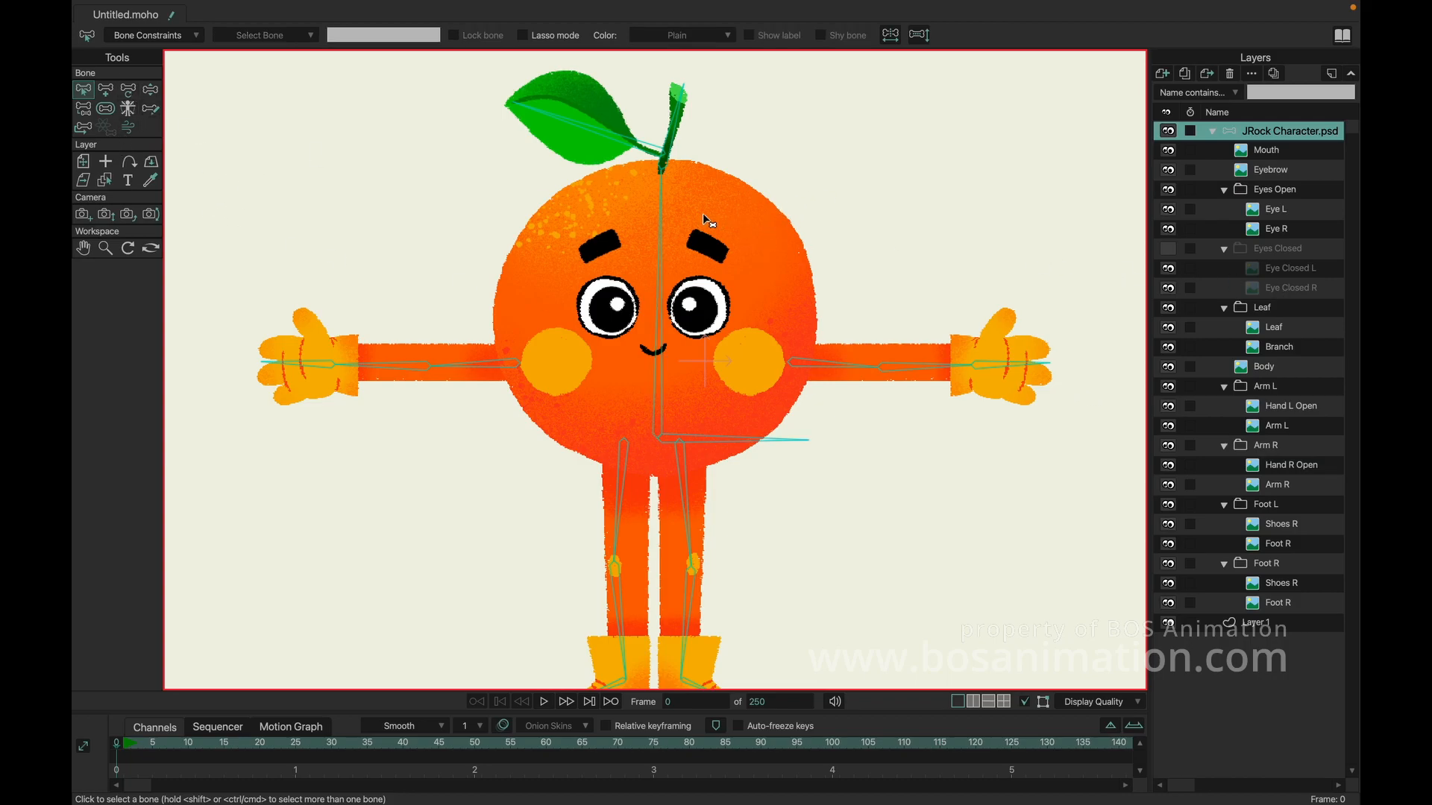
left_click(663, 214)
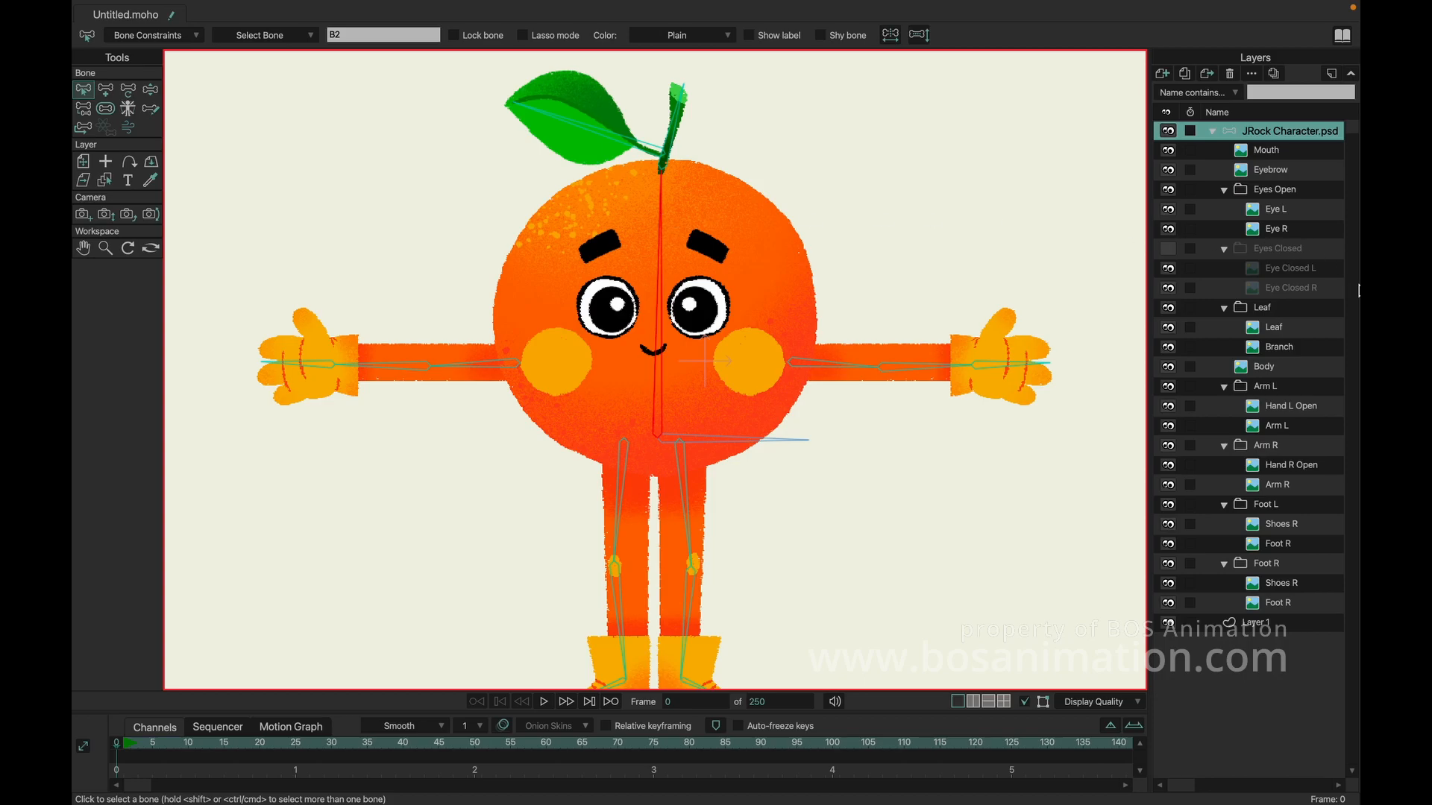
left_click(1290, 371)
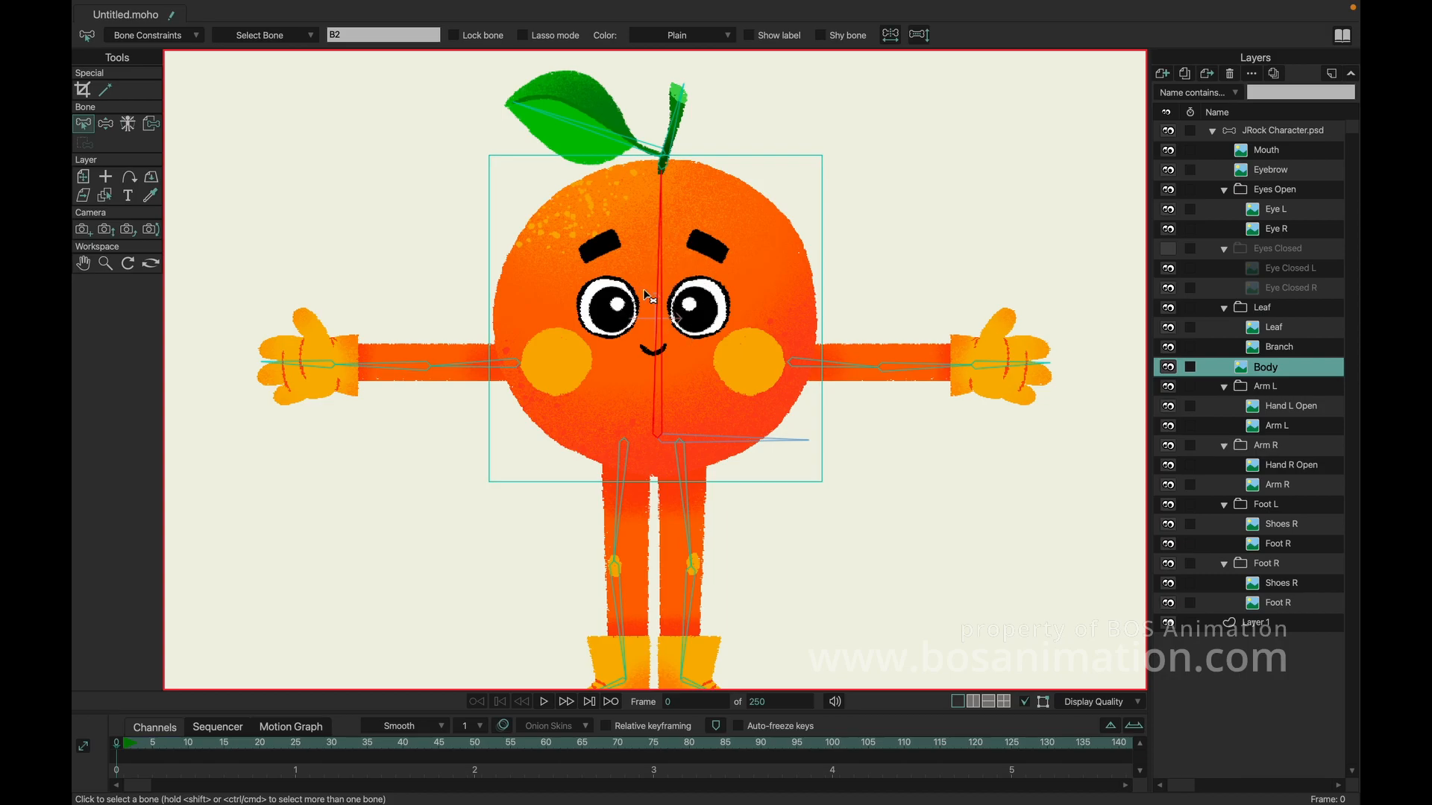
mouse_move(149, 4)
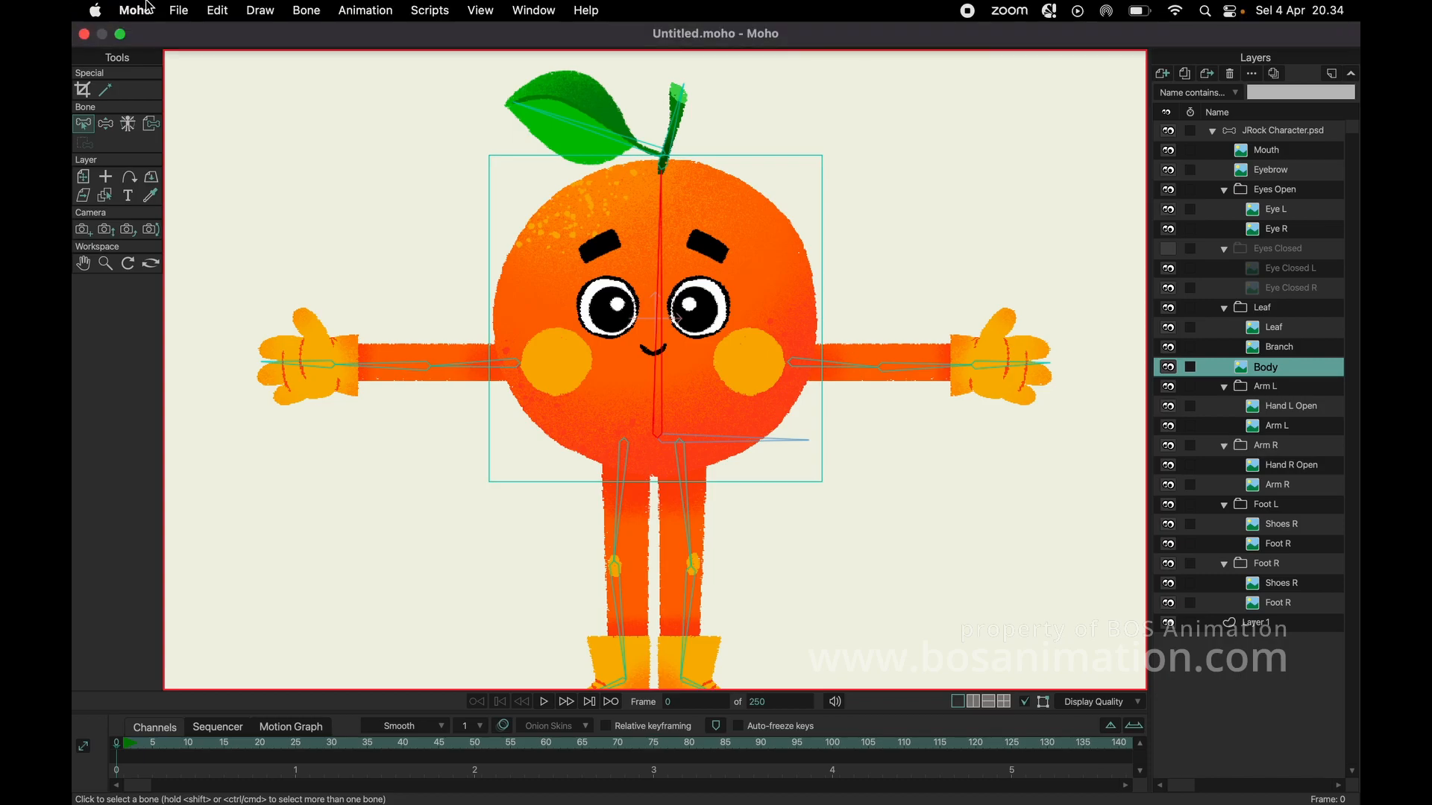
left_click(305, 10)
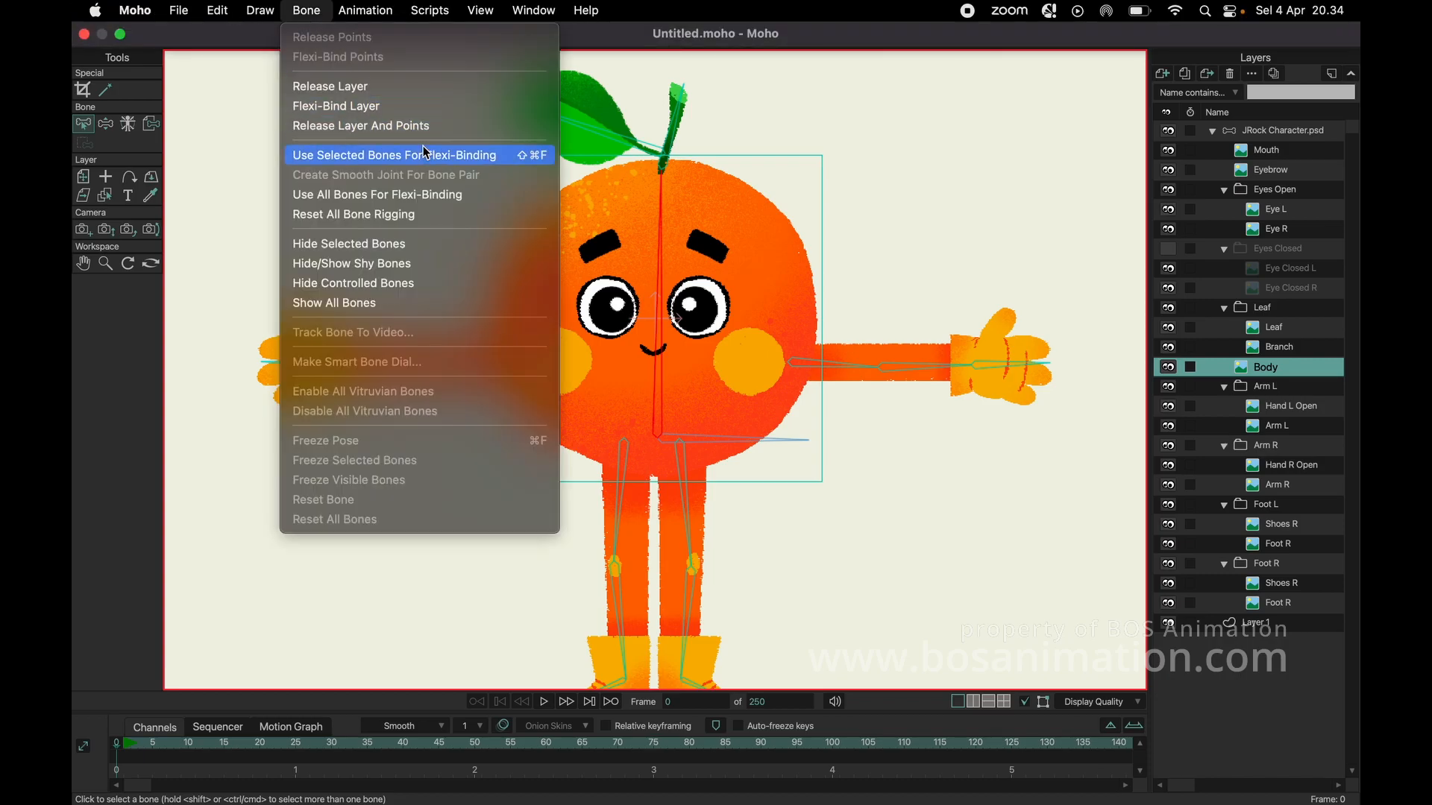
left_click(498, 165)
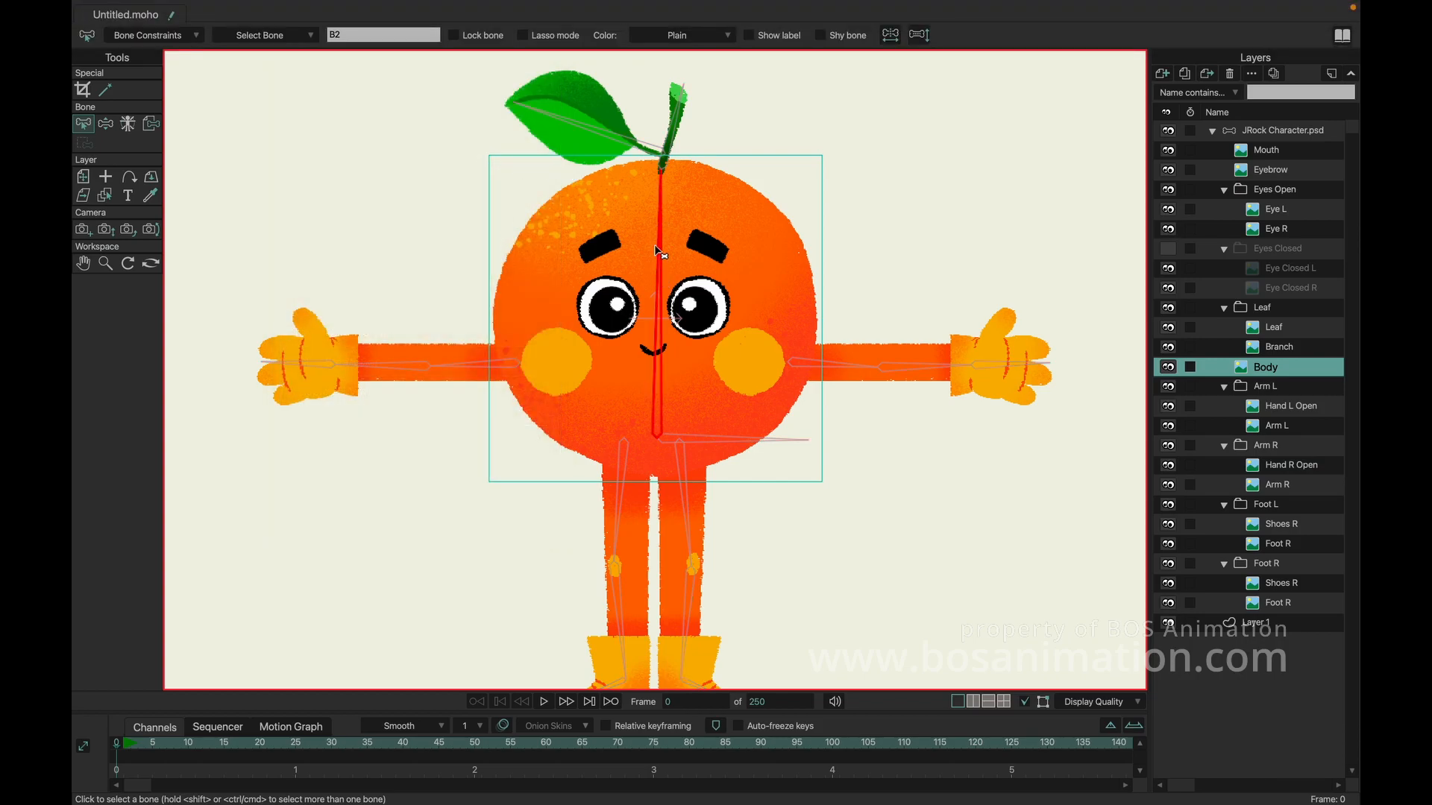
- Test the Body layer's binding by tilting the central body bone of the JRock Character.psd layer with Manipulate Bones
left_click(1288, 130)
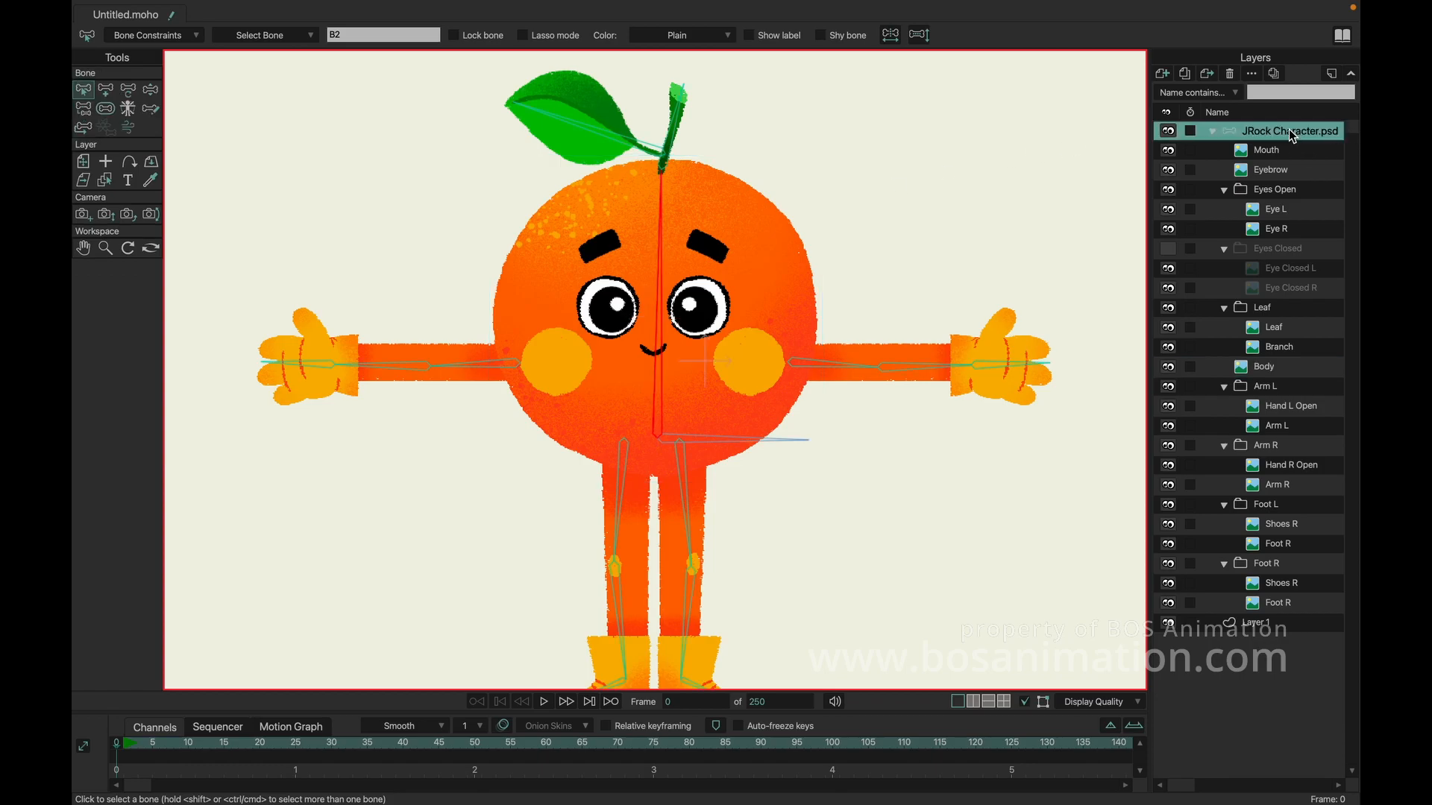
left_click(150, 89)
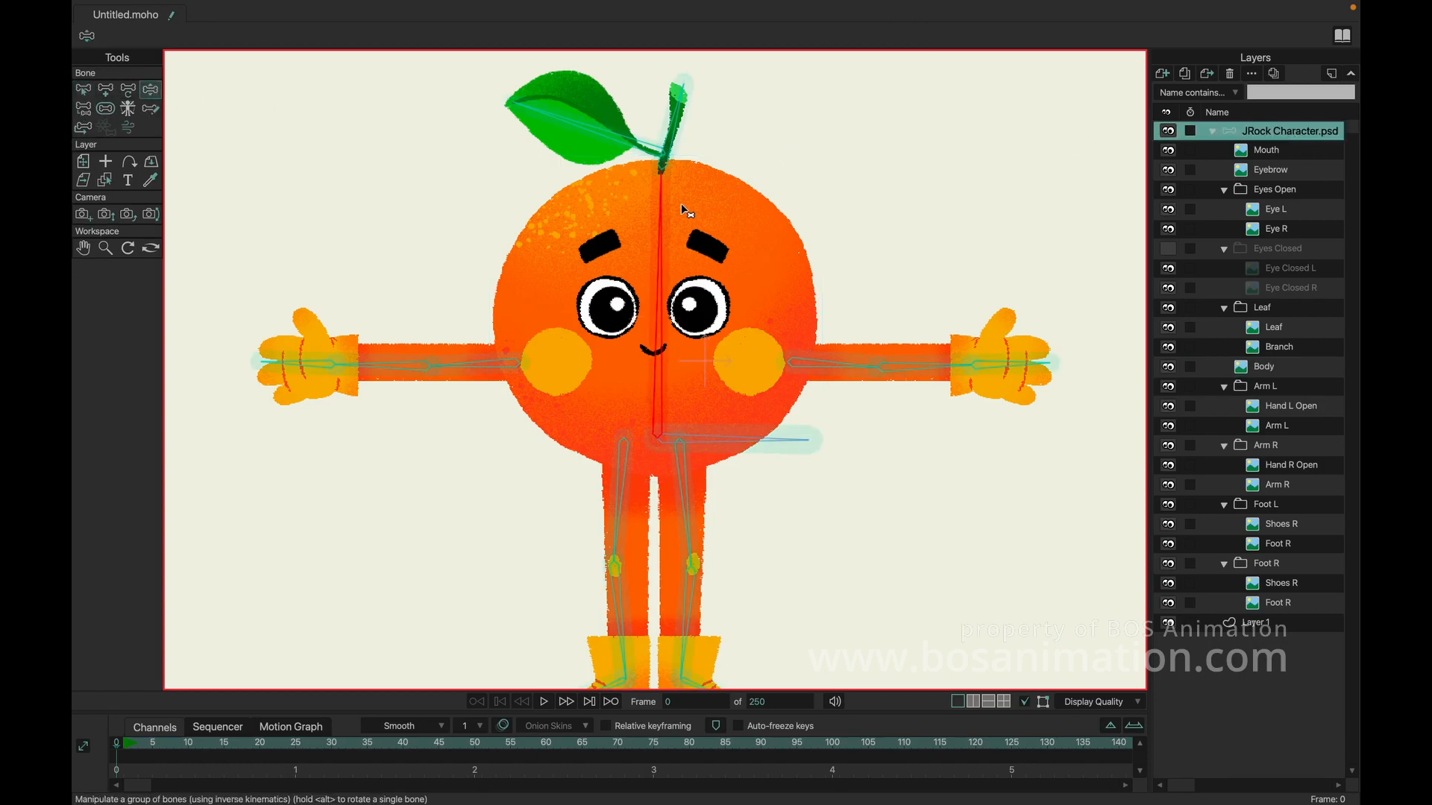
left_click_drag(658, 215, 744, 262)
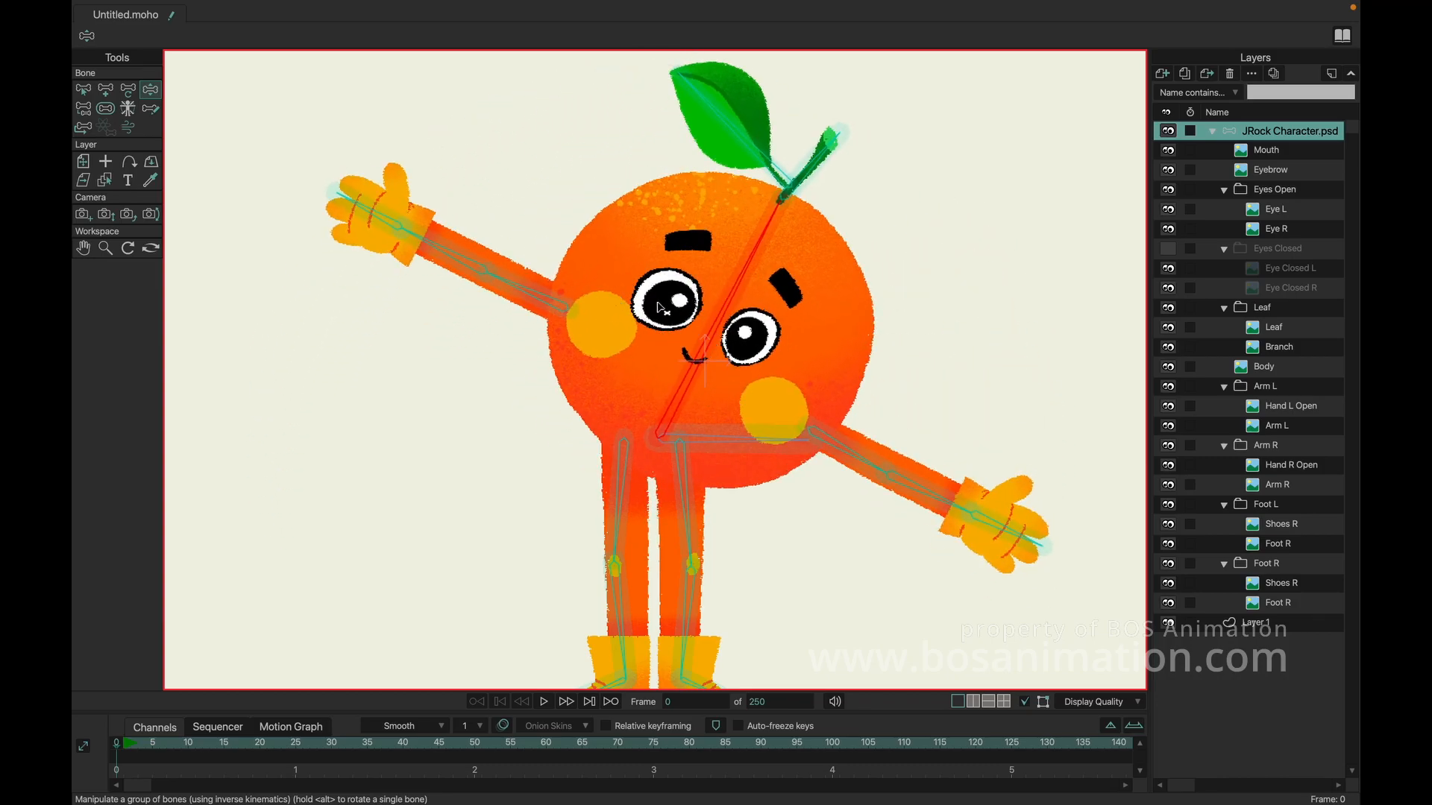
- Bind the Mouth layer to the central body bone B2 using Use Selected Bones For Flexi-Binding
left_click_drag(761, 249, 661, 248)
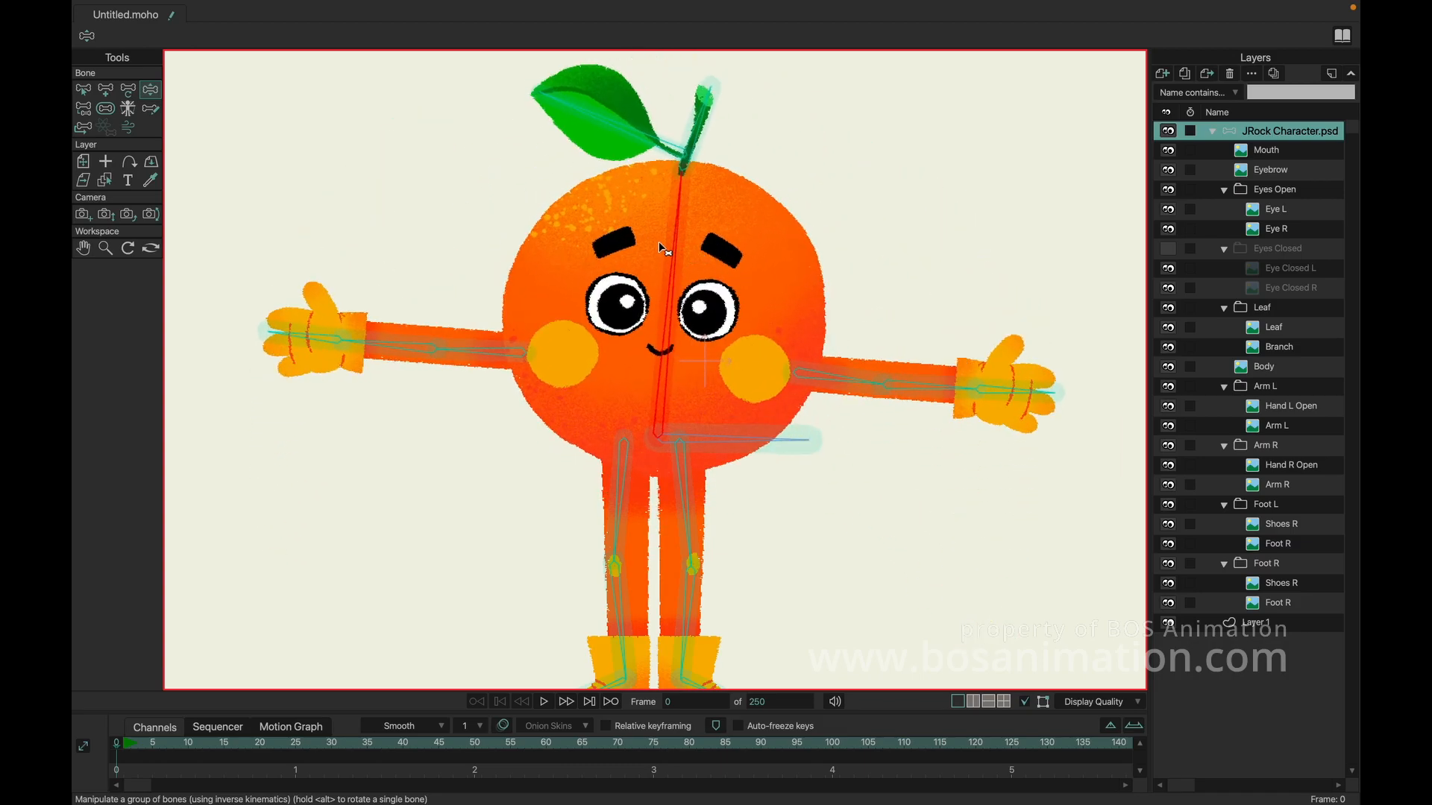
left_click(82, 88)
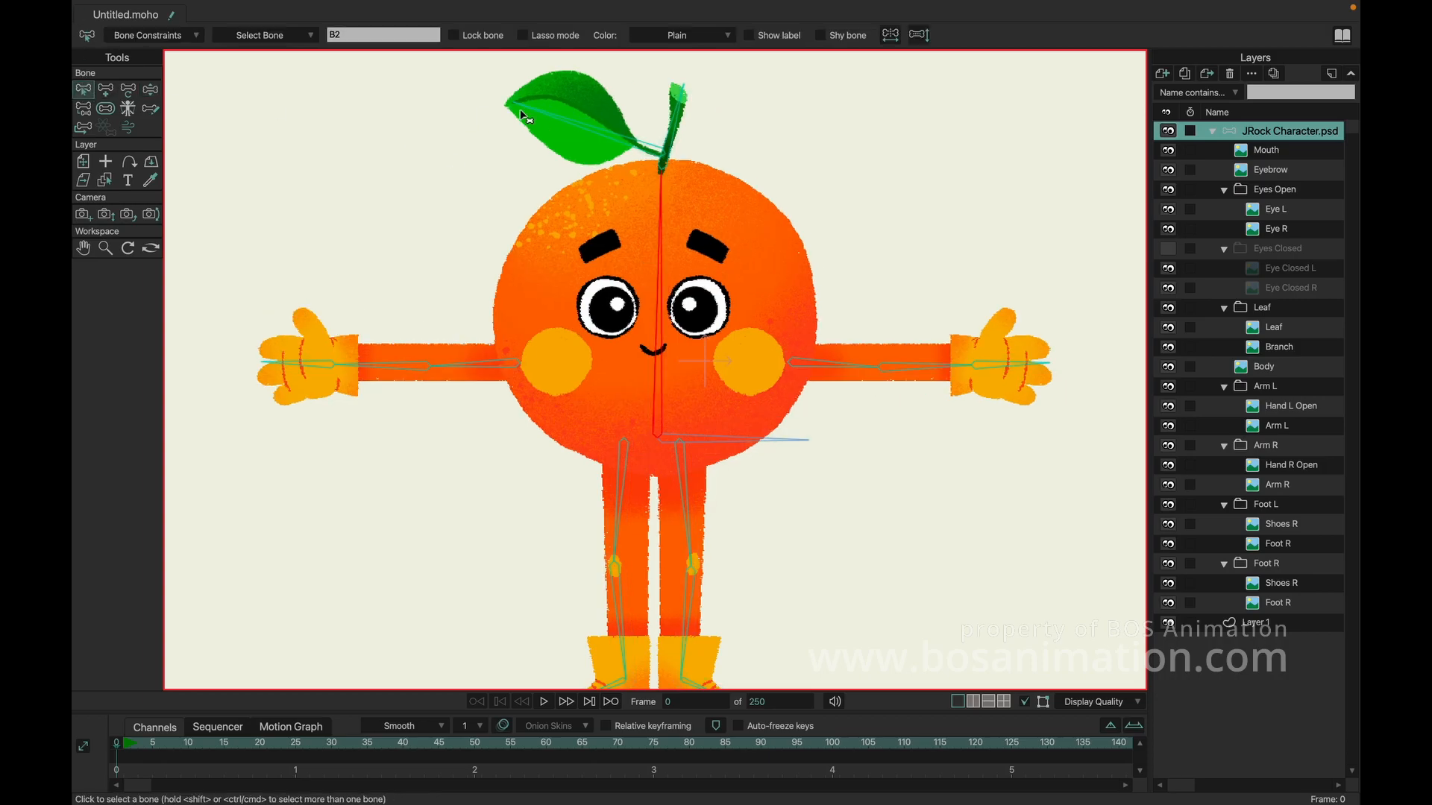
left_click(1295, 151)
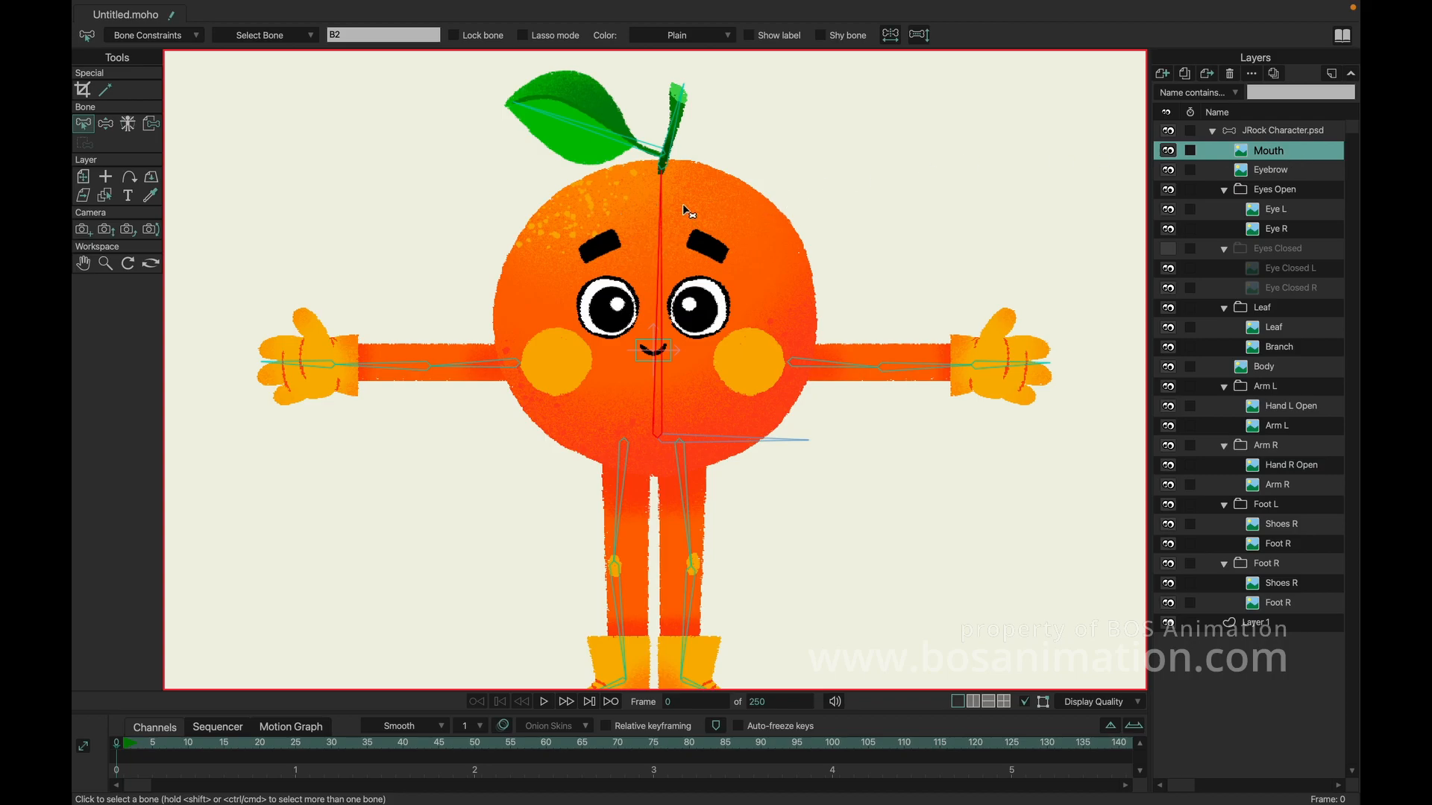
mouse_move(203, 4)
left_click(311, 16)
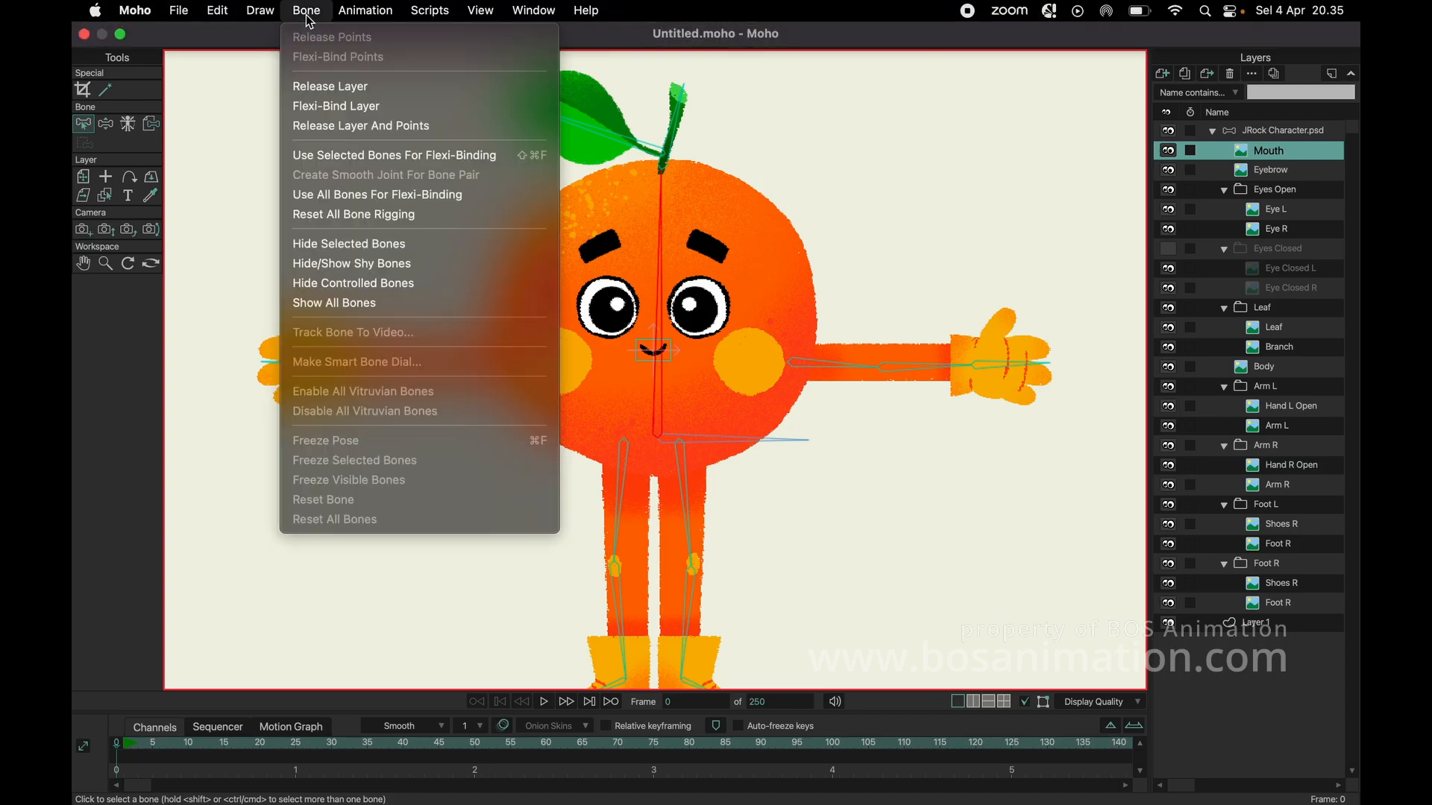
left_click(427, 155)
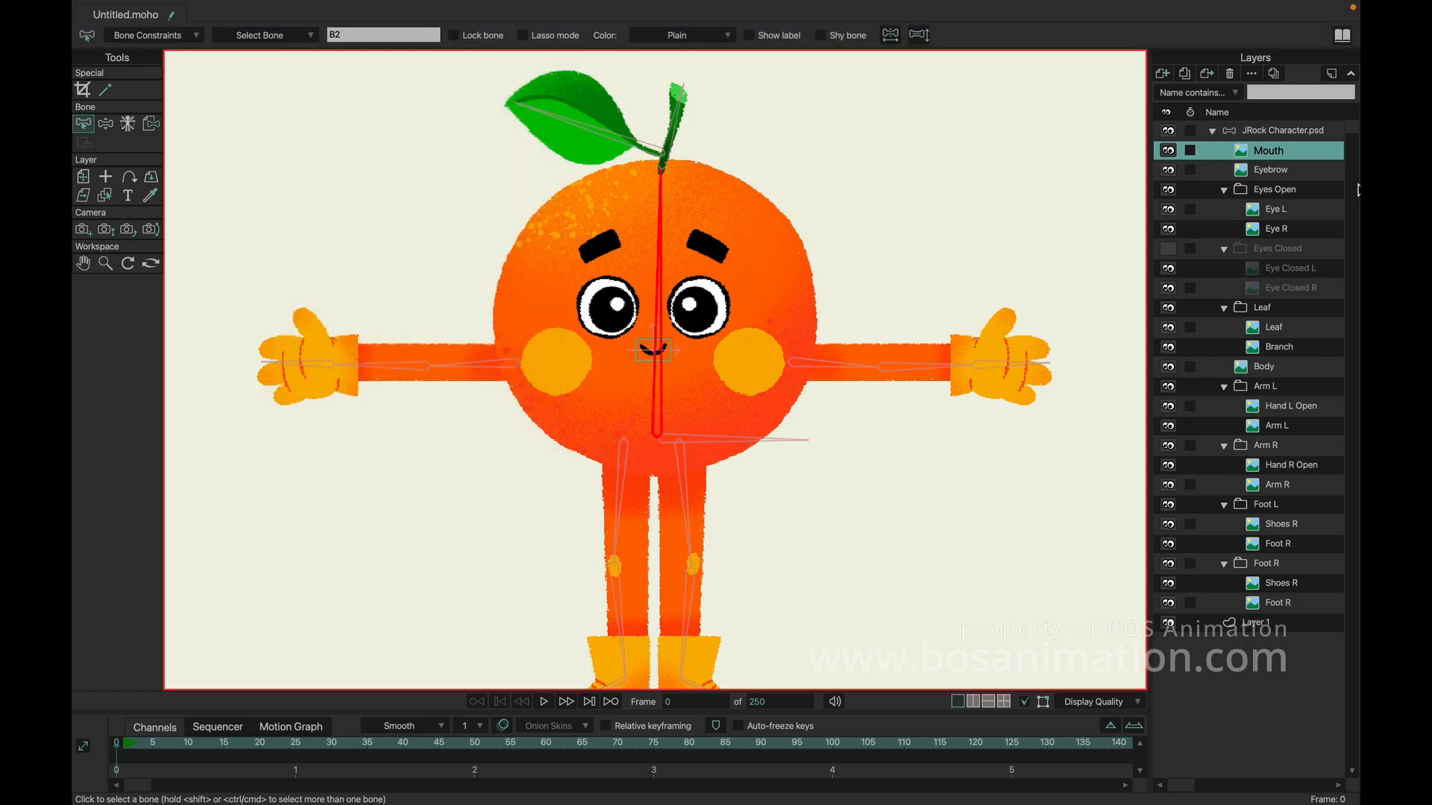
left_click(306, 11)
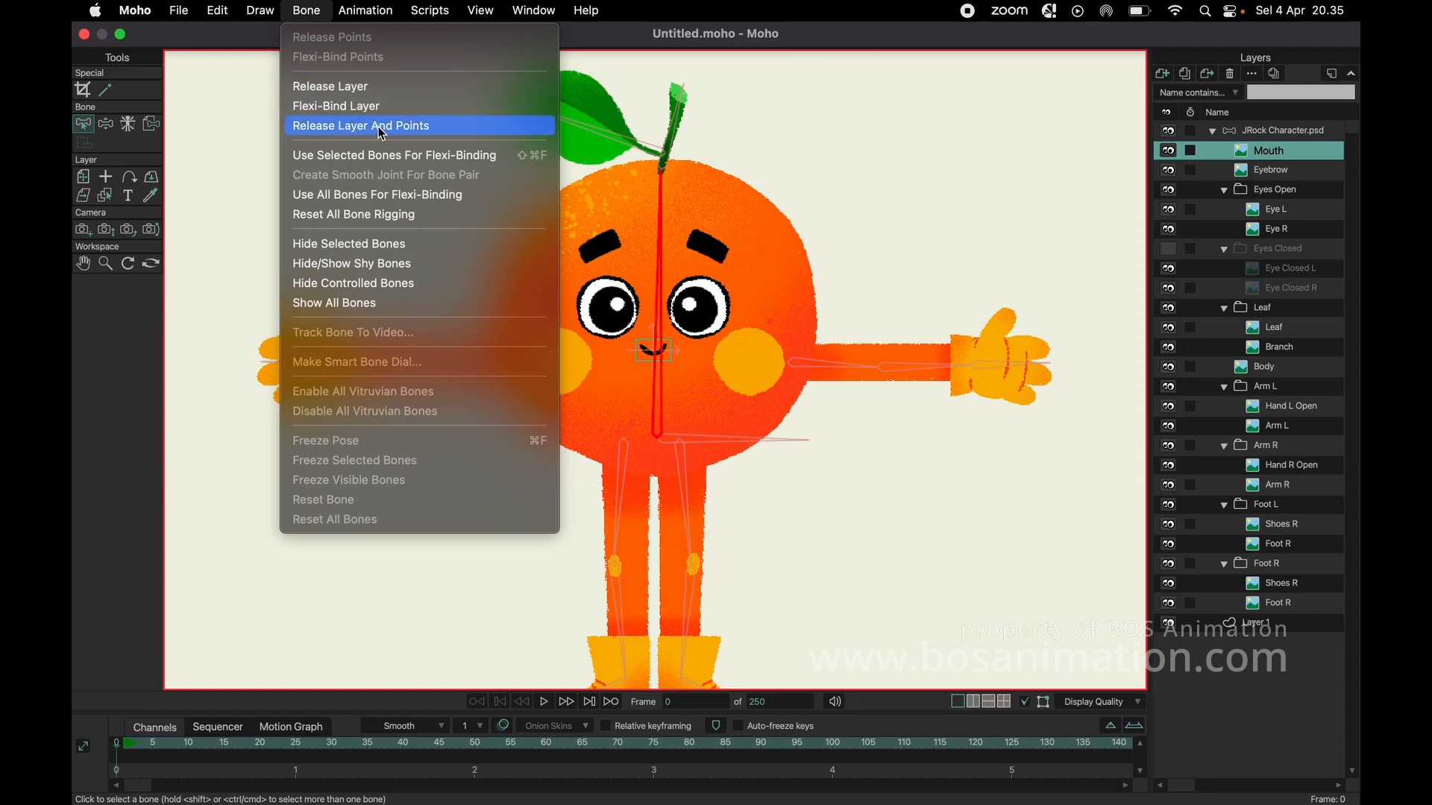
left_click(442, 168)
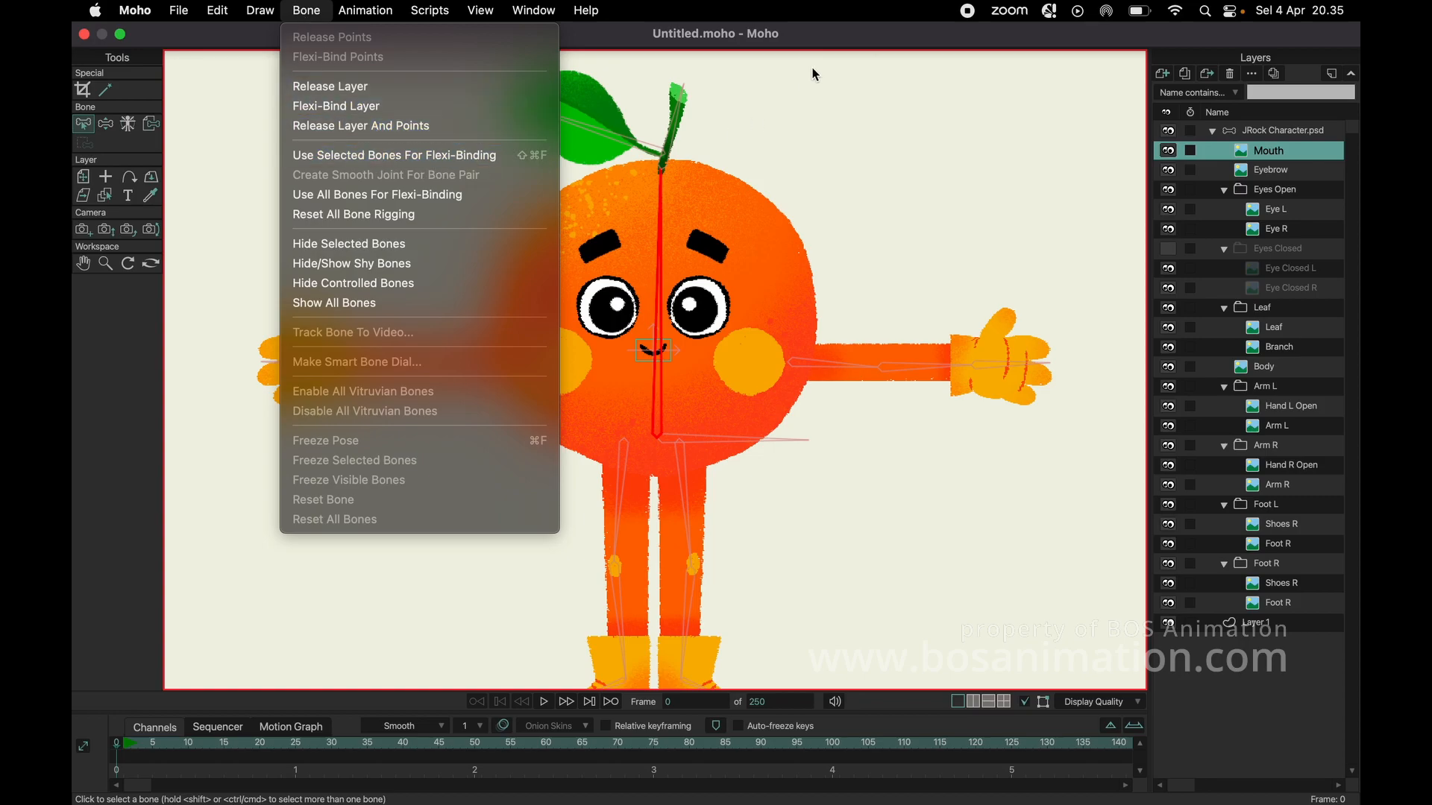
- Flexi-bind the Eyebrow, Eye L and Eye R layers to the central body bone B2
left_click(1311, 170)
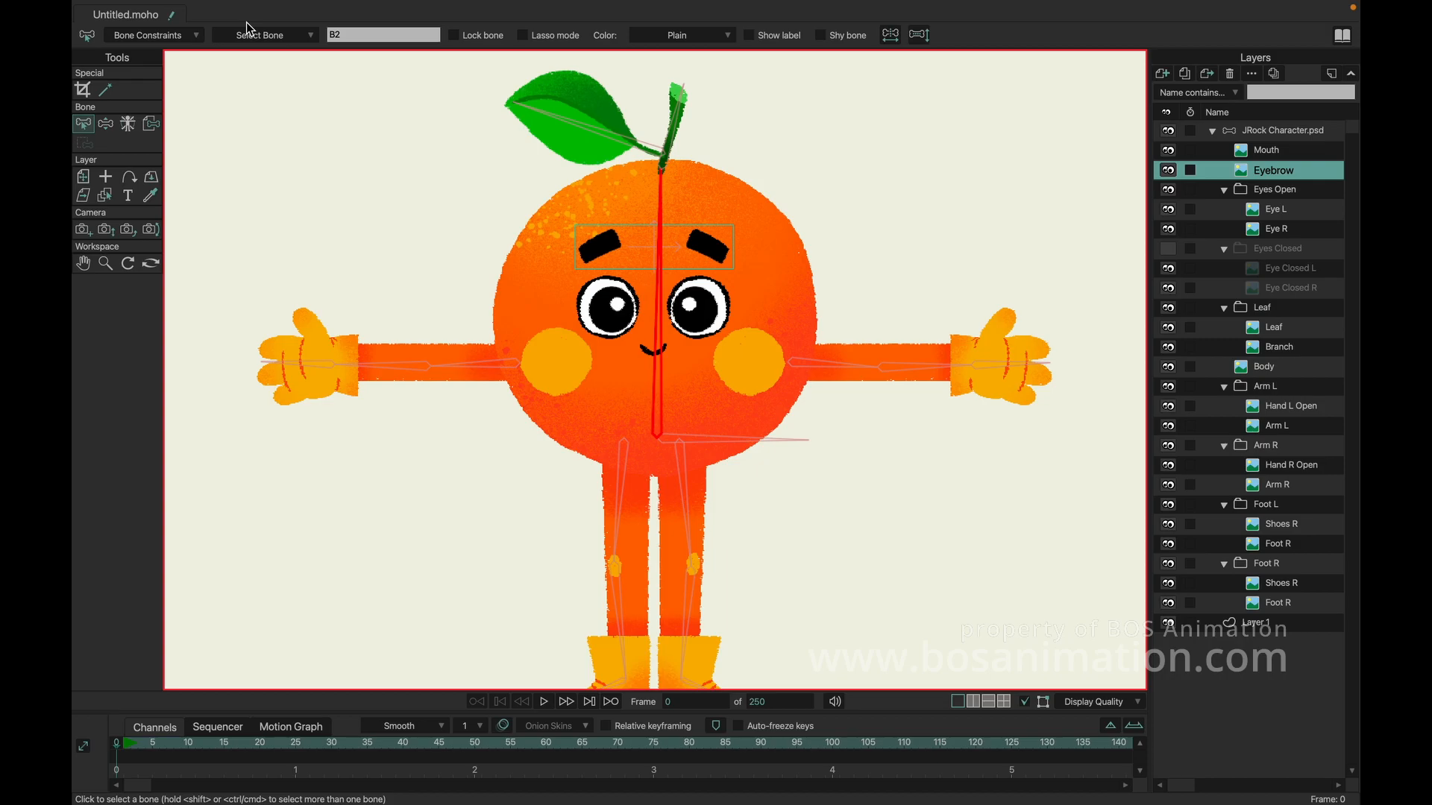
left_click(1270, 211)
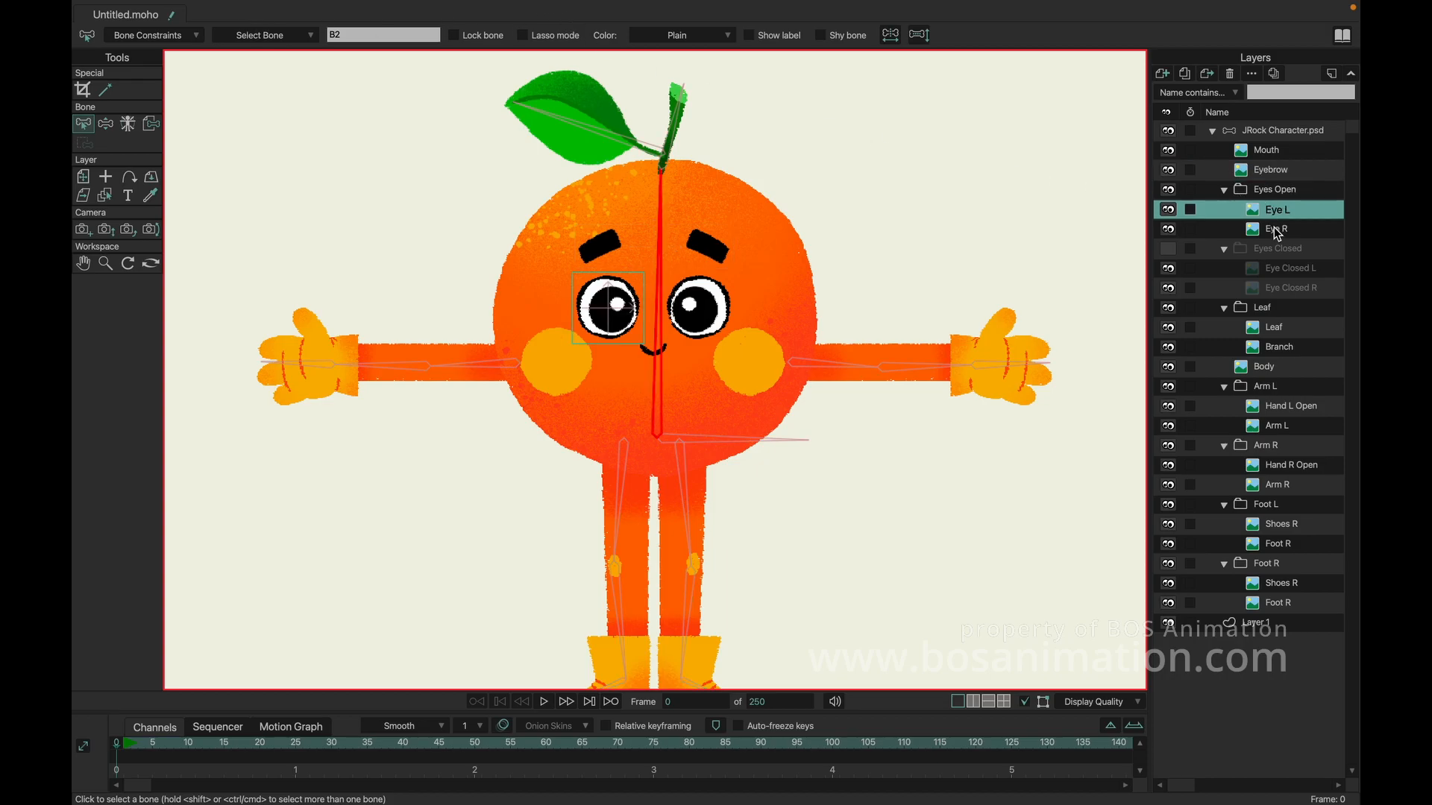
left_click(1277, 234)
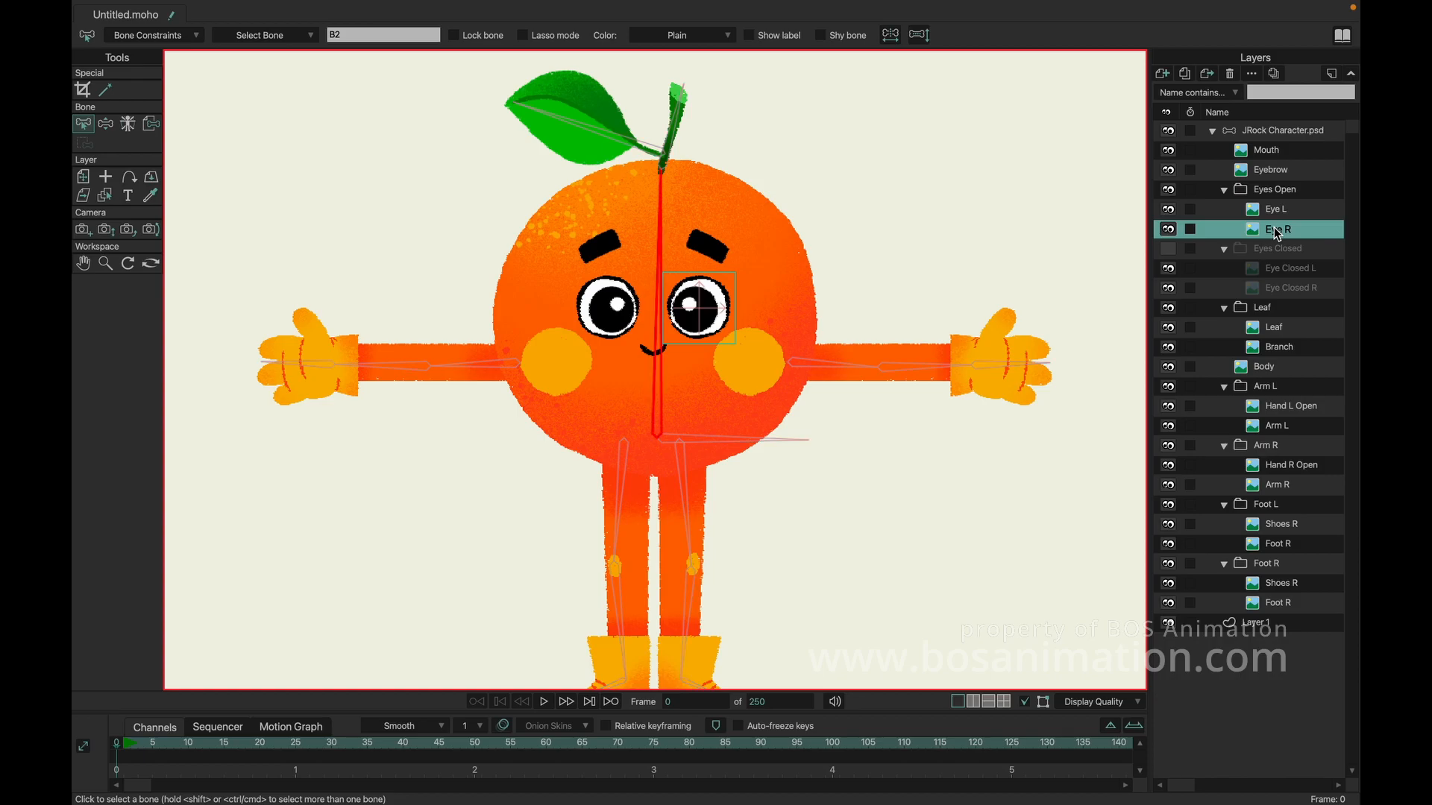
- Flexi-bind Eye Closed L and Eye Closed R to bone B2, temporarily showing the Eyes Closed group instead of Eyes Open
left_click(1167, 189)
left_click(1168, 248)
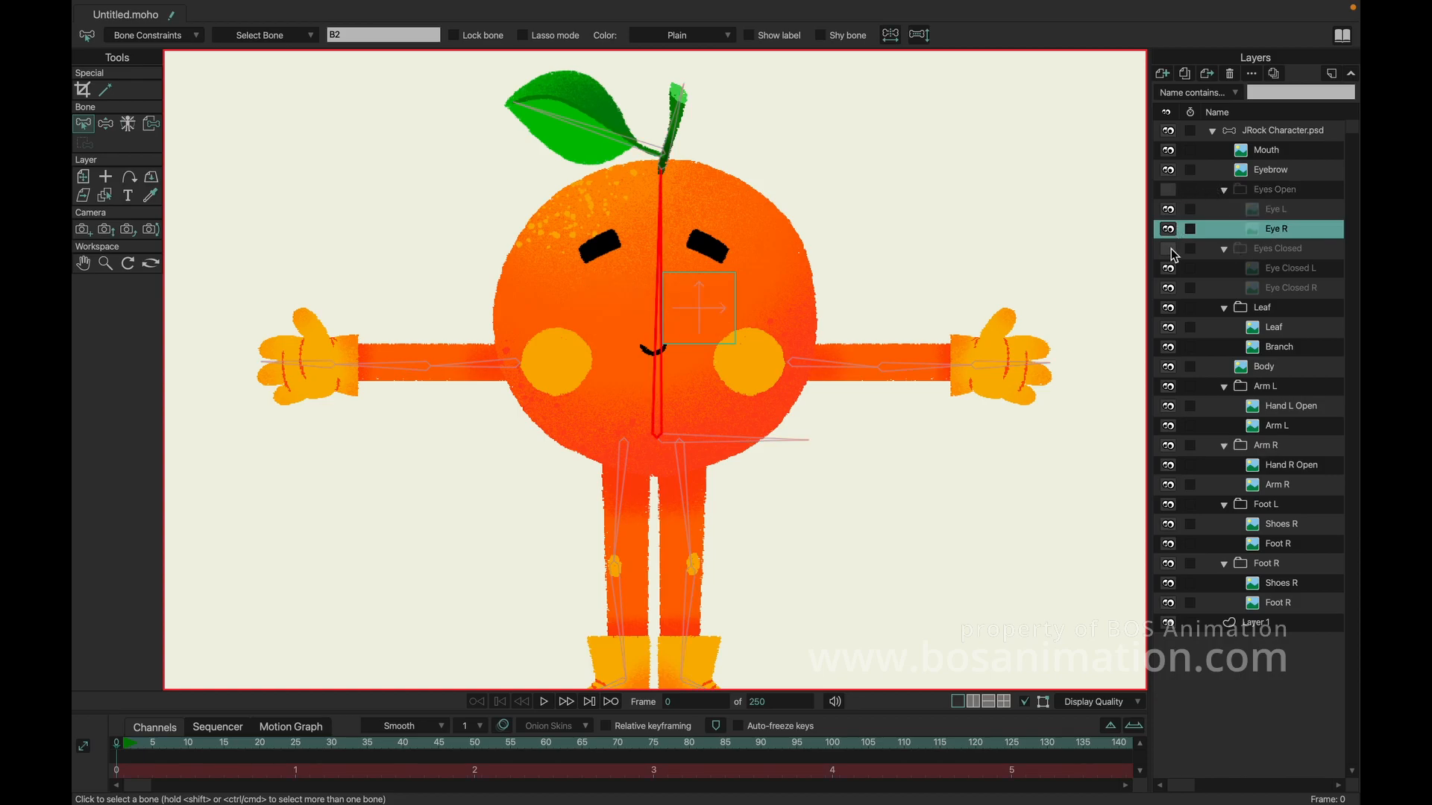
left_click(1318, 271)
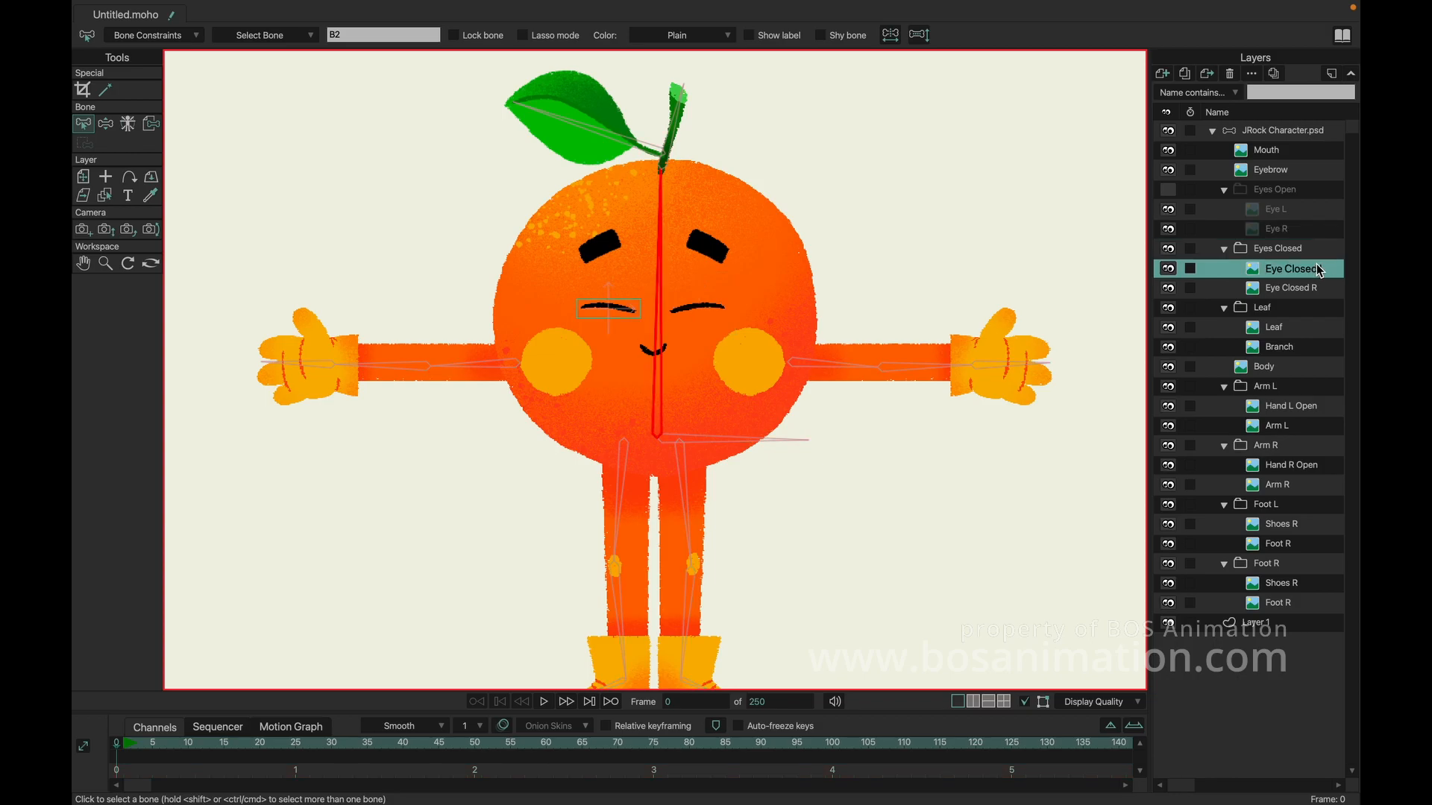
left_click(1298, 292)
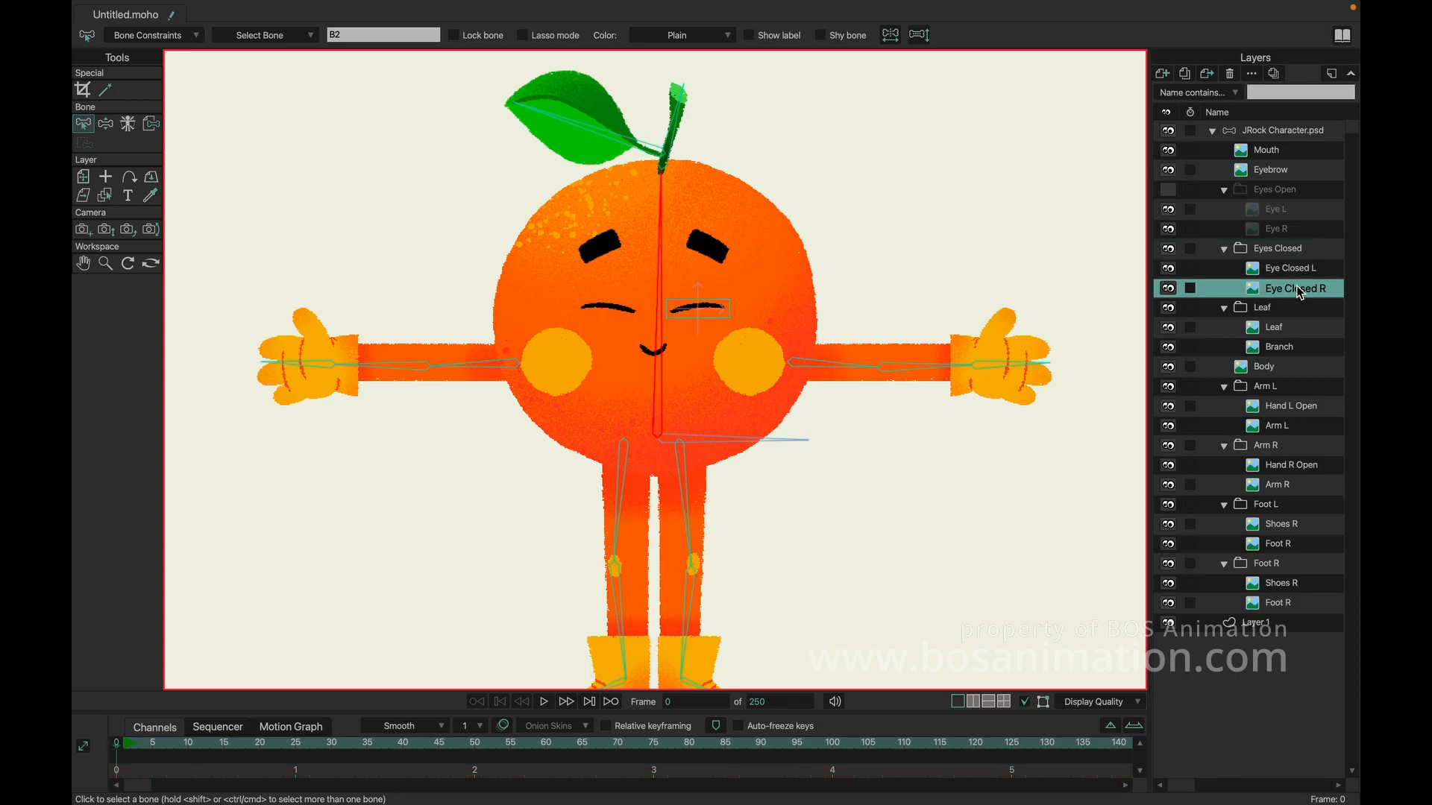
left_click(1167, 190)
left_click(1168, 248)
- Test the face layers' binding by tilting the central body bone of JRock Character.psd with Manipulate Bones
left_click(1278, 132)
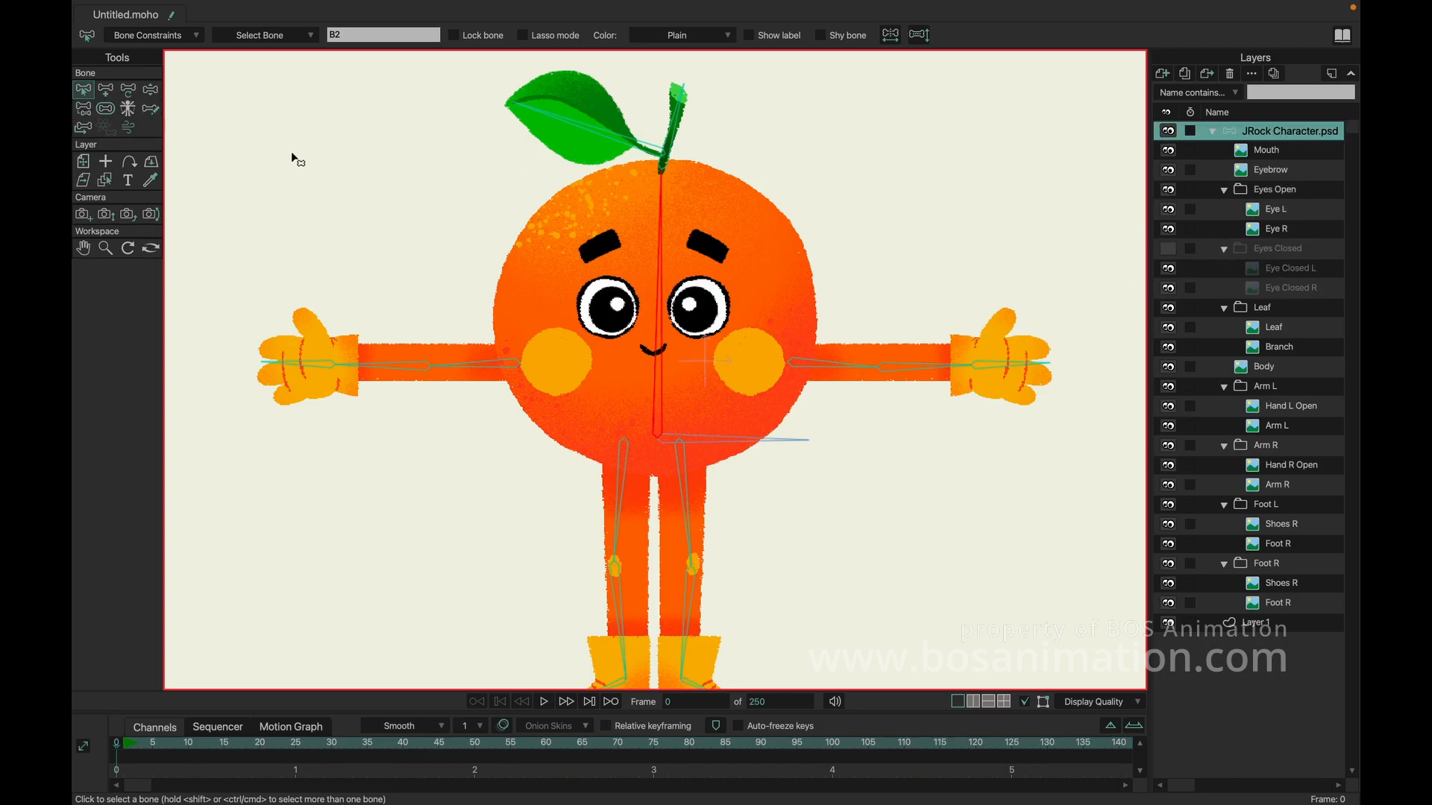
left_click(152, 90)
mouse_move(656, 195)
left_mouse_down()
mouse_move(542, 205)
mouse_move(731, 216)
mouse_move(647, 206)
mouse_move(662, 216)
left_mouse_up()
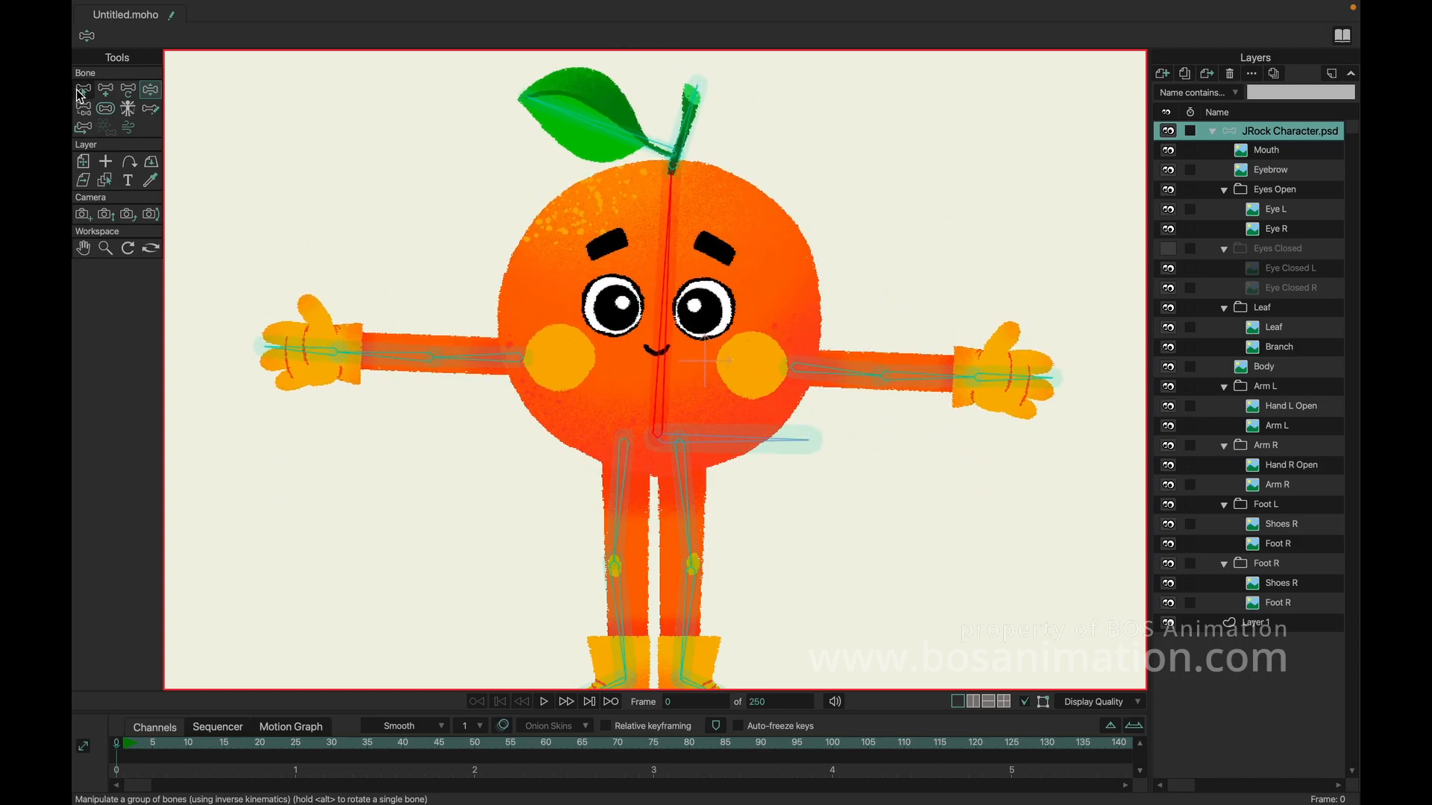
- Bind the Branch layer to only the stem bone B3 using Use Selected Bones For Flexi-Binding
left_click(81, 91)
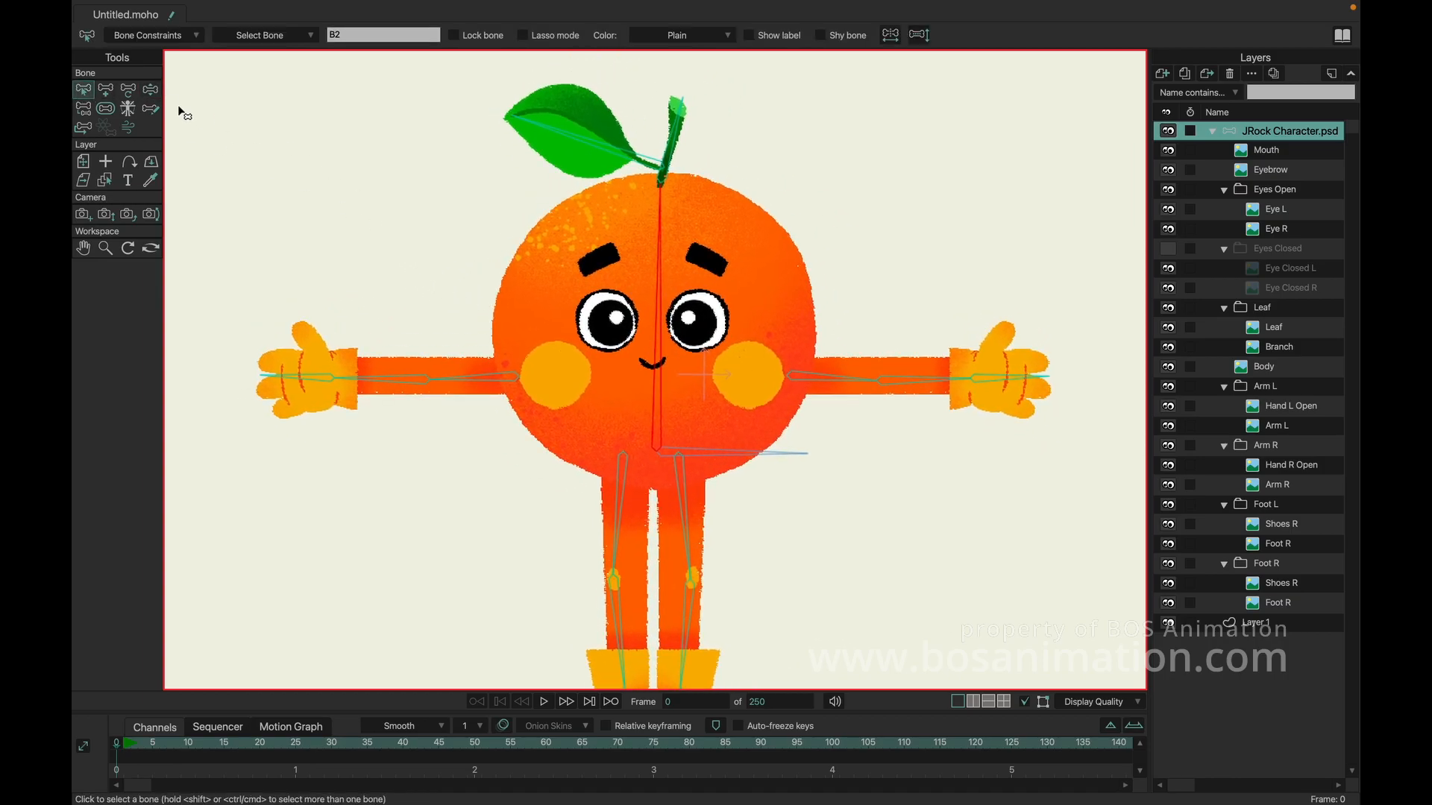
left_click(678, 134)
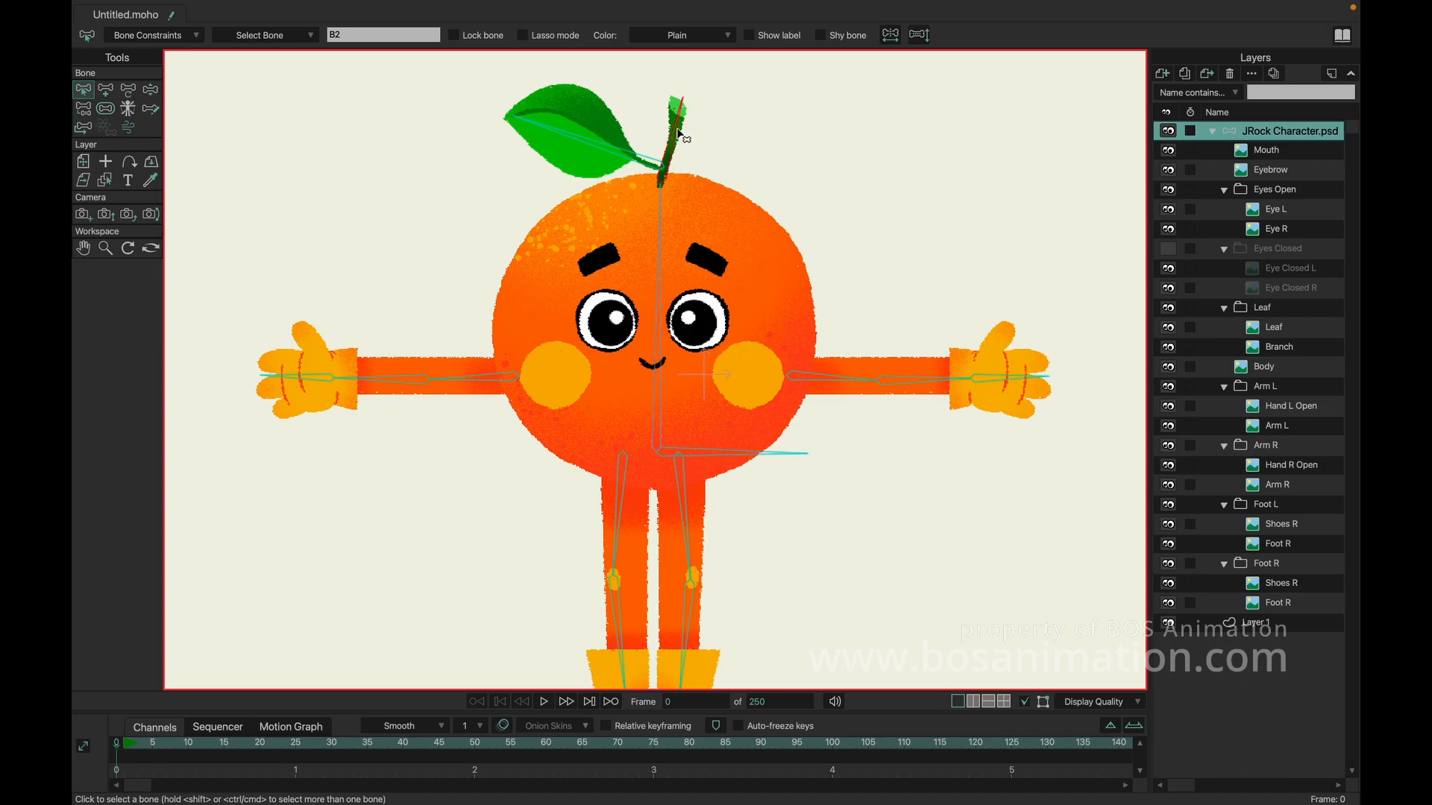
left_click(110, 250)
left_click_drag(746, 130, 739, 227)
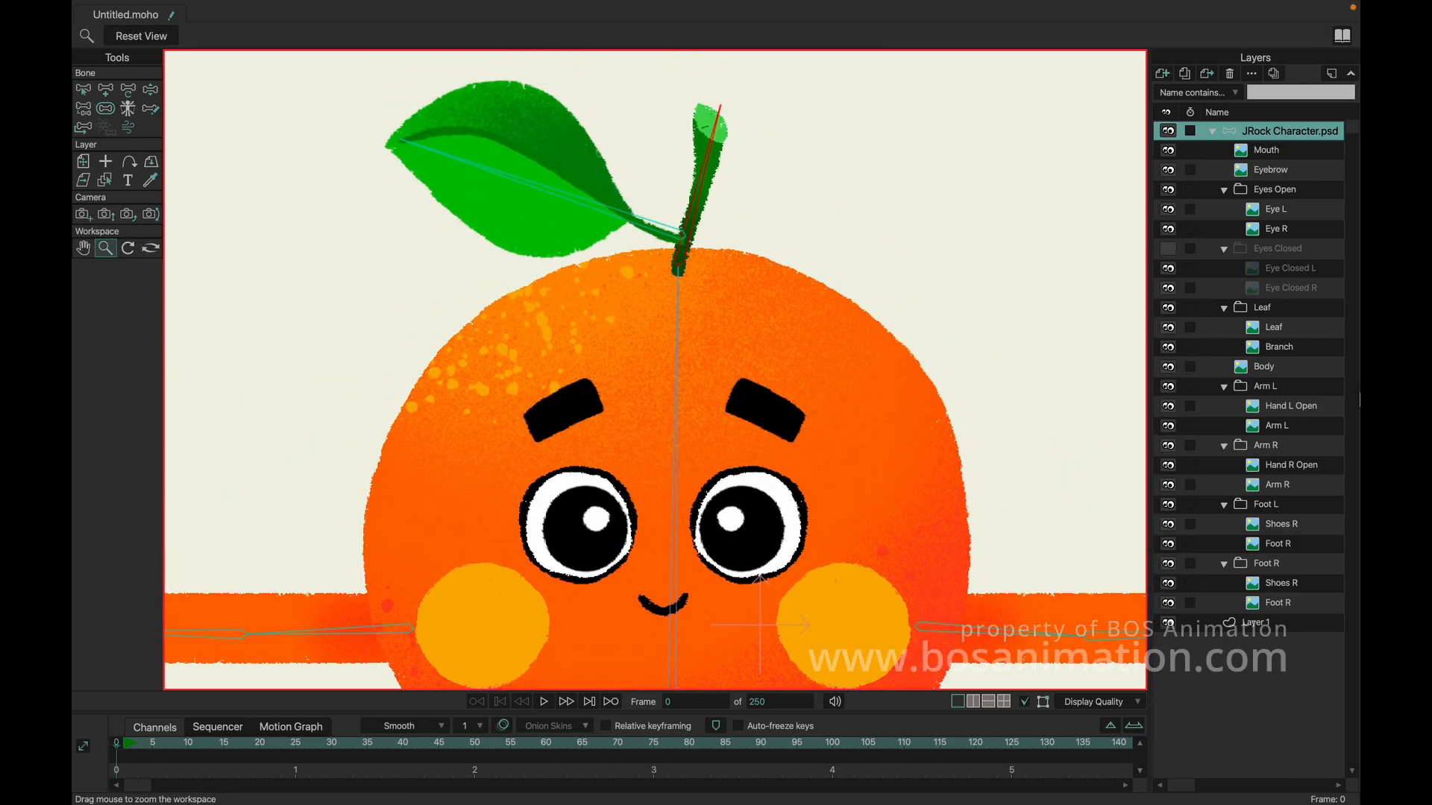
left_click(1276, 351)
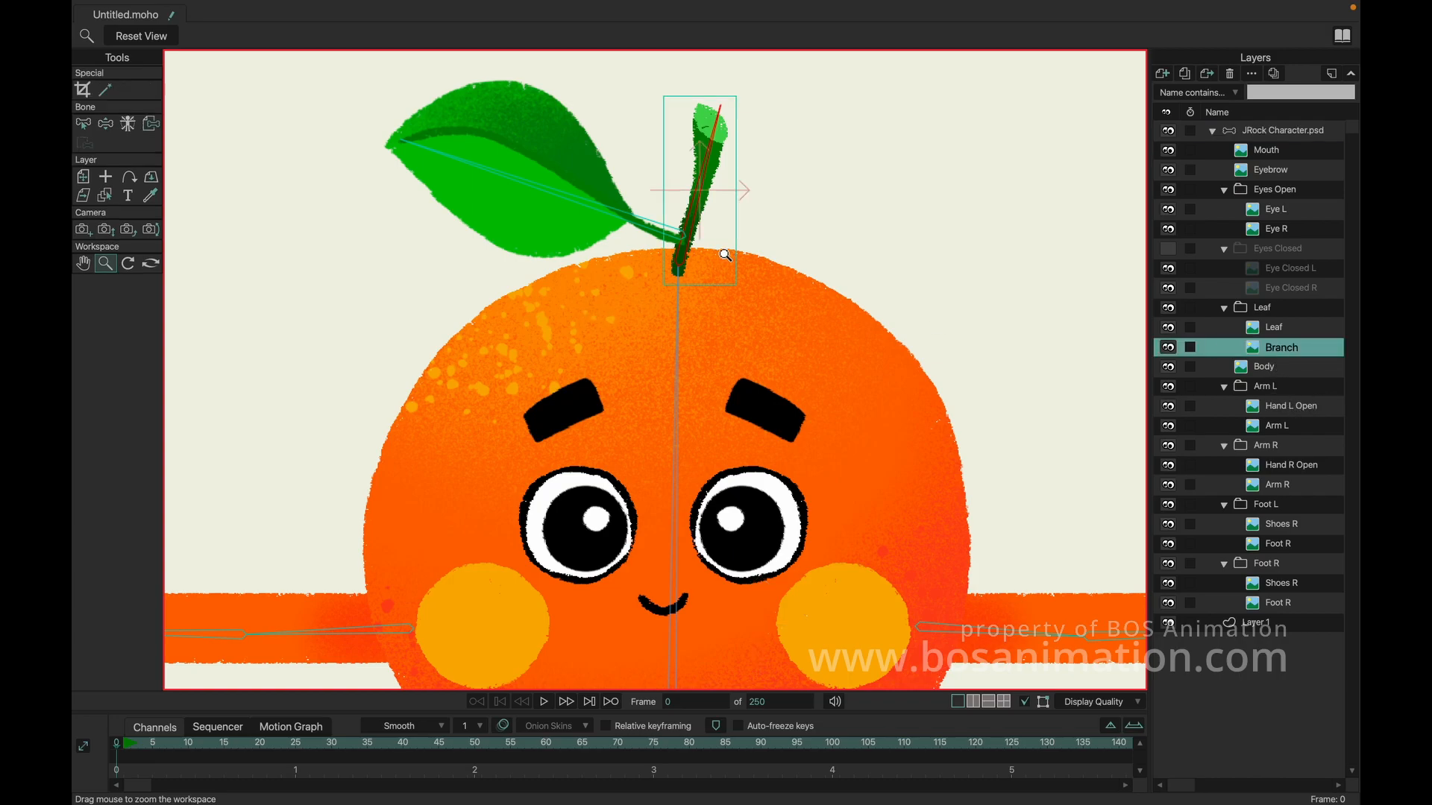
left_click(83, 125)
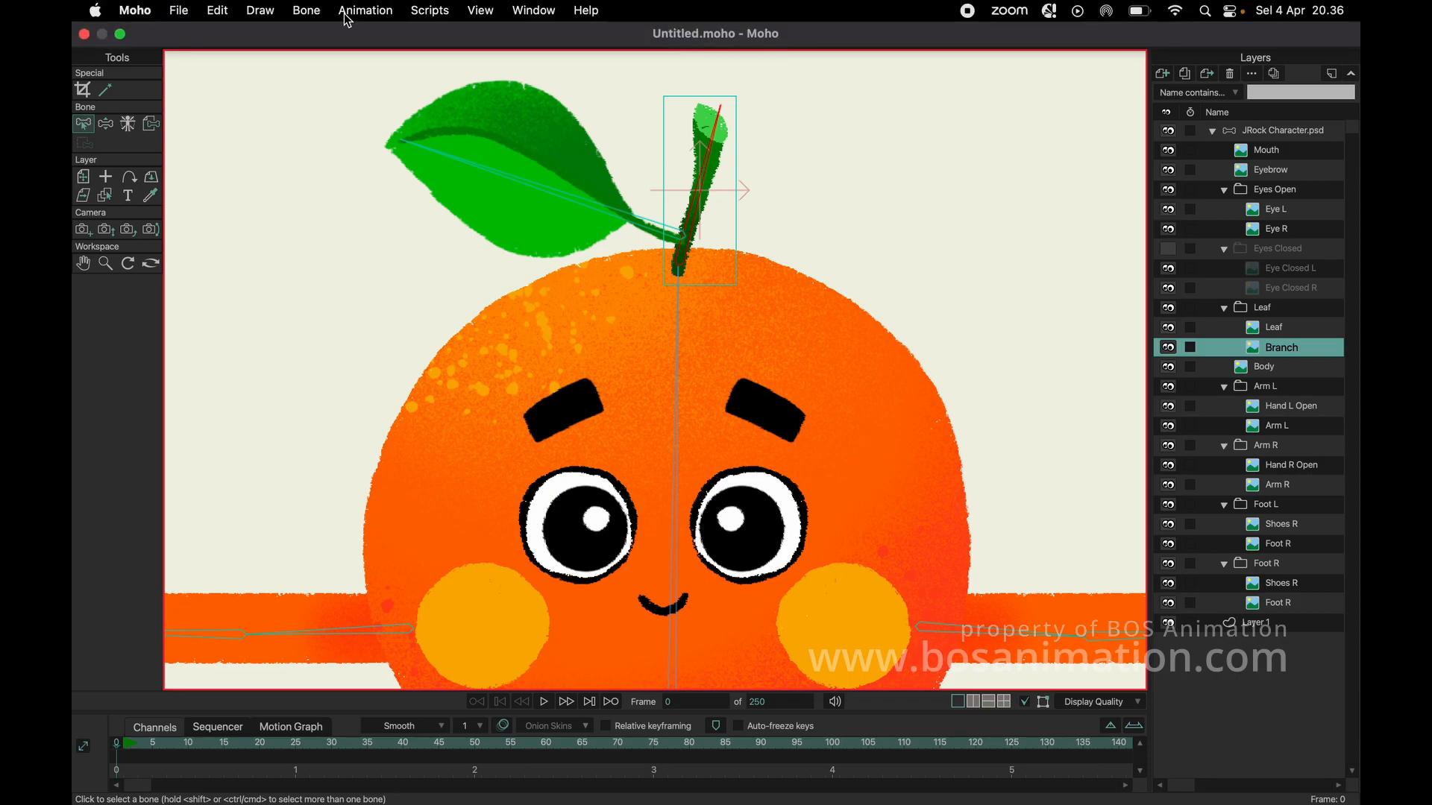
left_click(307, 10)
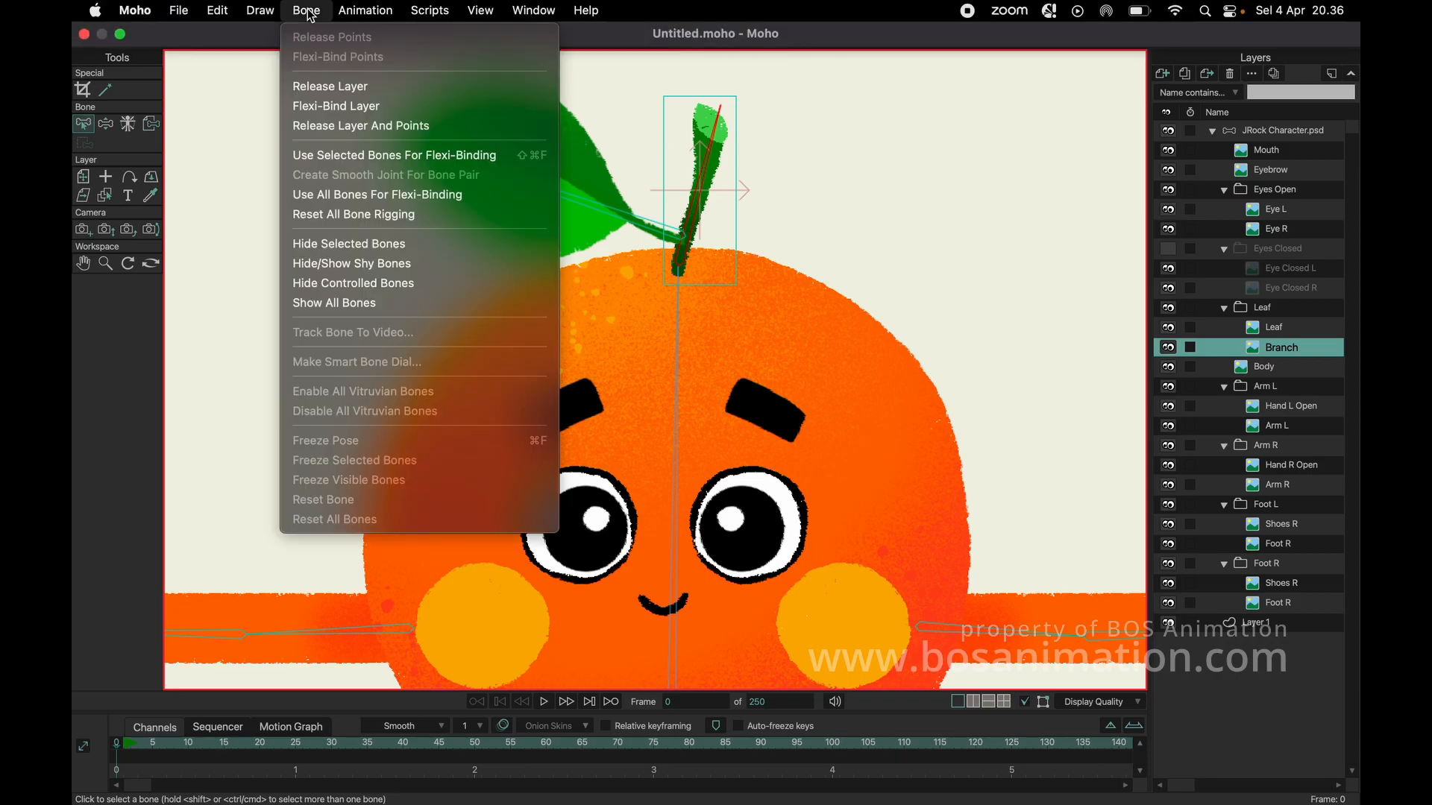
left_click(418, 155)
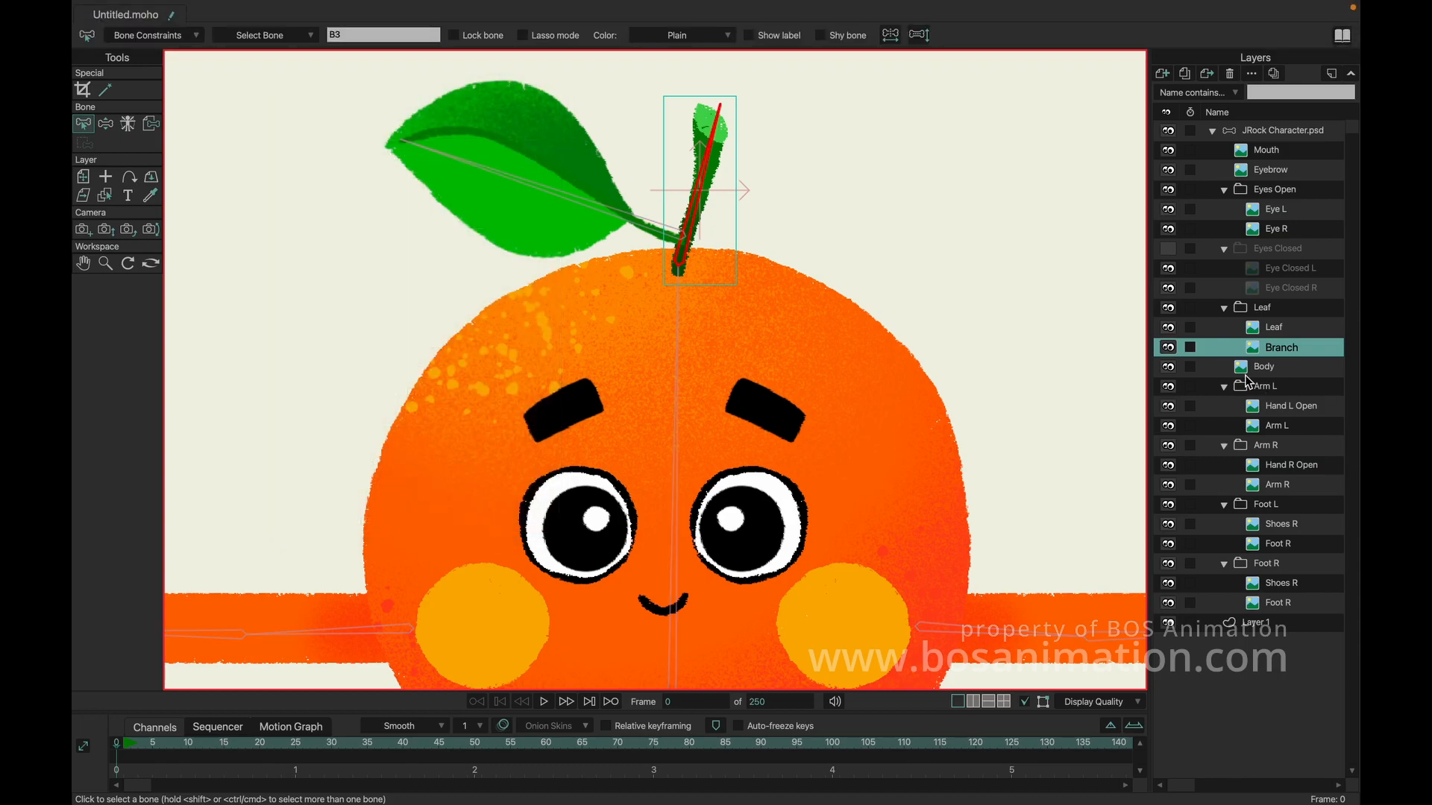
- Bind the Leaf layer to only the leaf bone B4 using Use Selected Bones For Flexi-Binding
left_click(1272, 328)
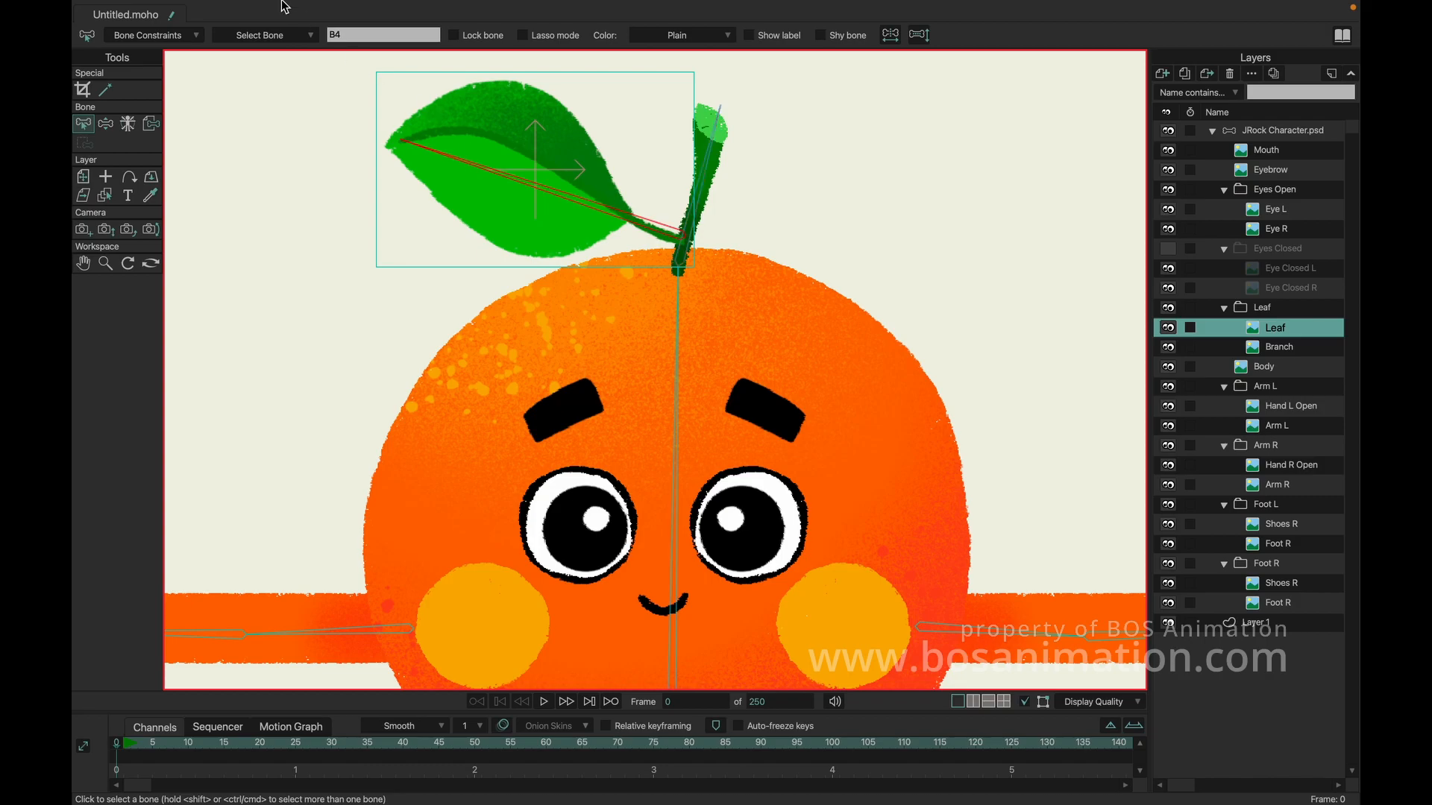
left_click(305, 11)
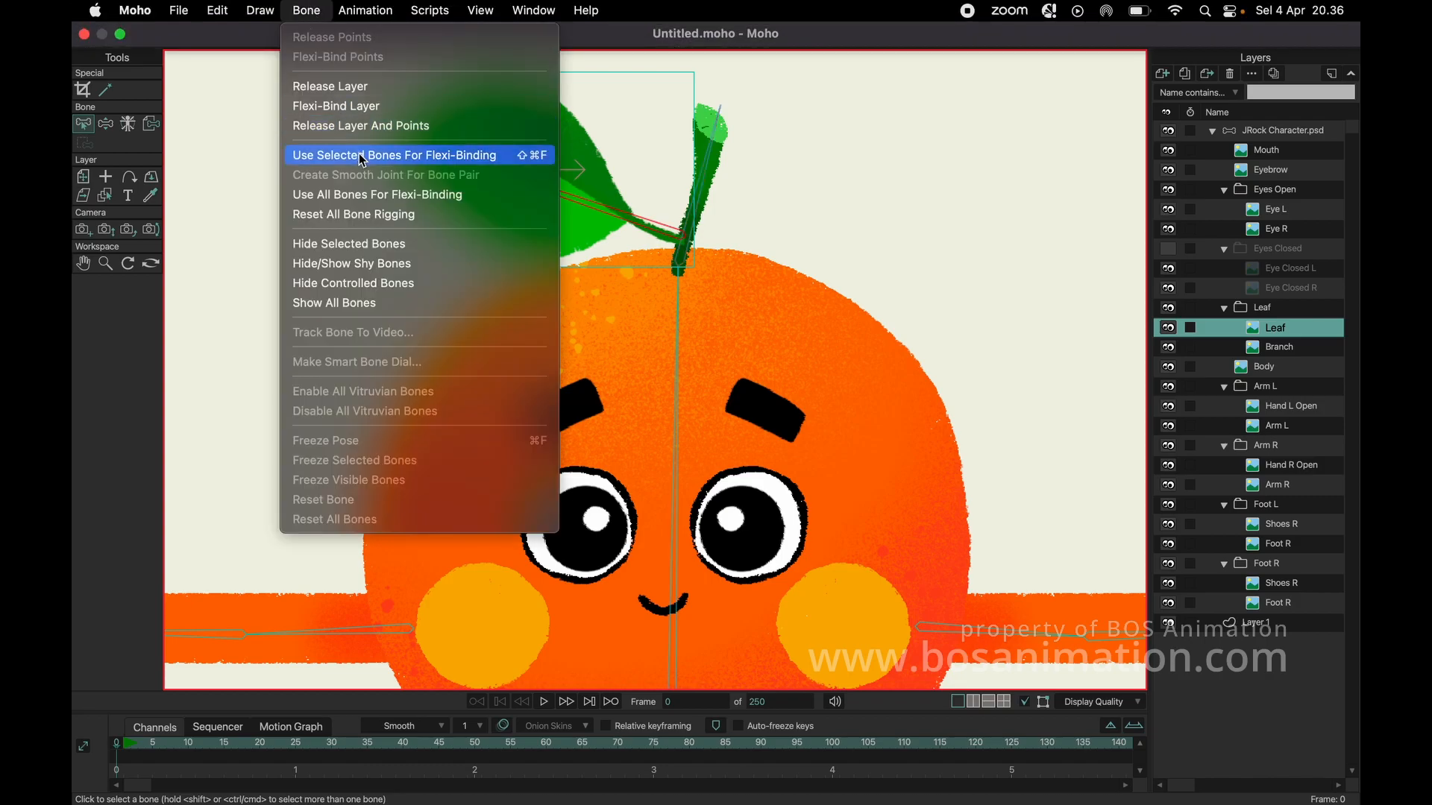
left_click(388, 155)
- Bind the Arm L layer to both its upper and lower arm bones using Use Selected Bones For Flexi-Binding
left_click_drag(574, 302, 600, 91)
mouse_move(523, 344)
left_mouse_down()
mouse_move(646, 327)
mouse_move(669, 352)
left_mouse_up()
left_click_drag(686, 289, 711, 424)
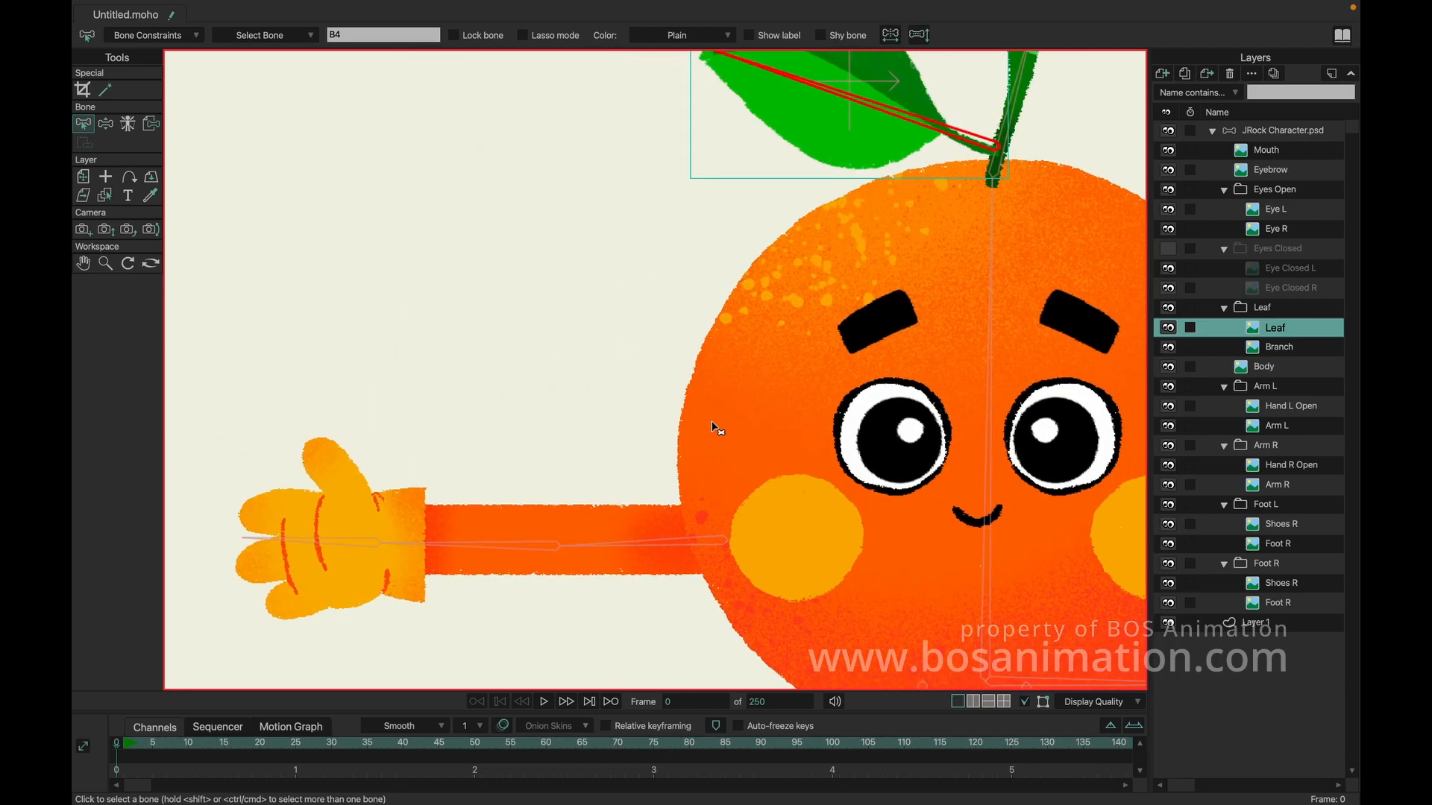
left_click_drag(851, 581, 725, 376)
mouse_move(753, 474)
left_mouse_down()
mouse_move(530, 322)
mouse_move(552, 219)
left_mouse_up()
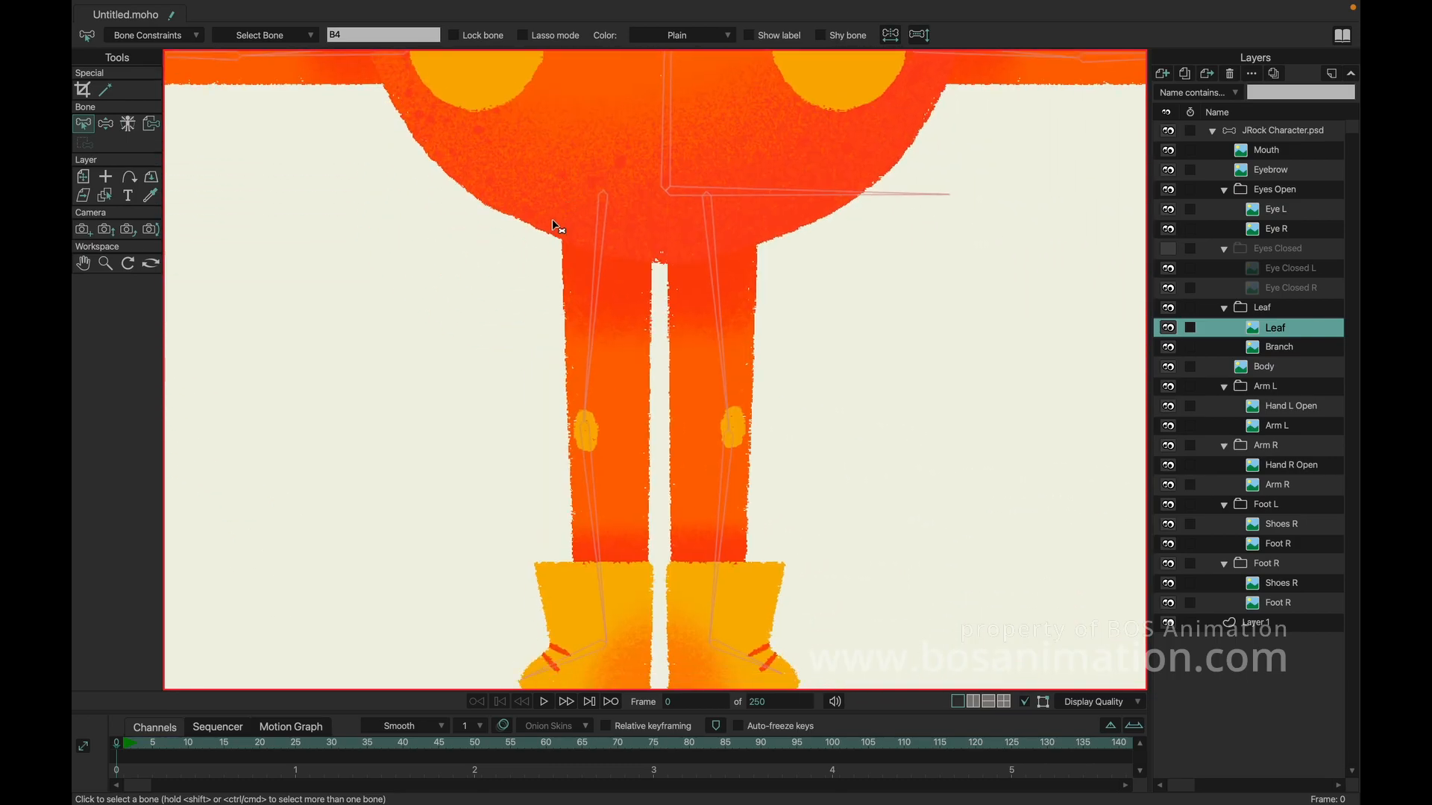
left_click_drag(499, 176, 640, 345)
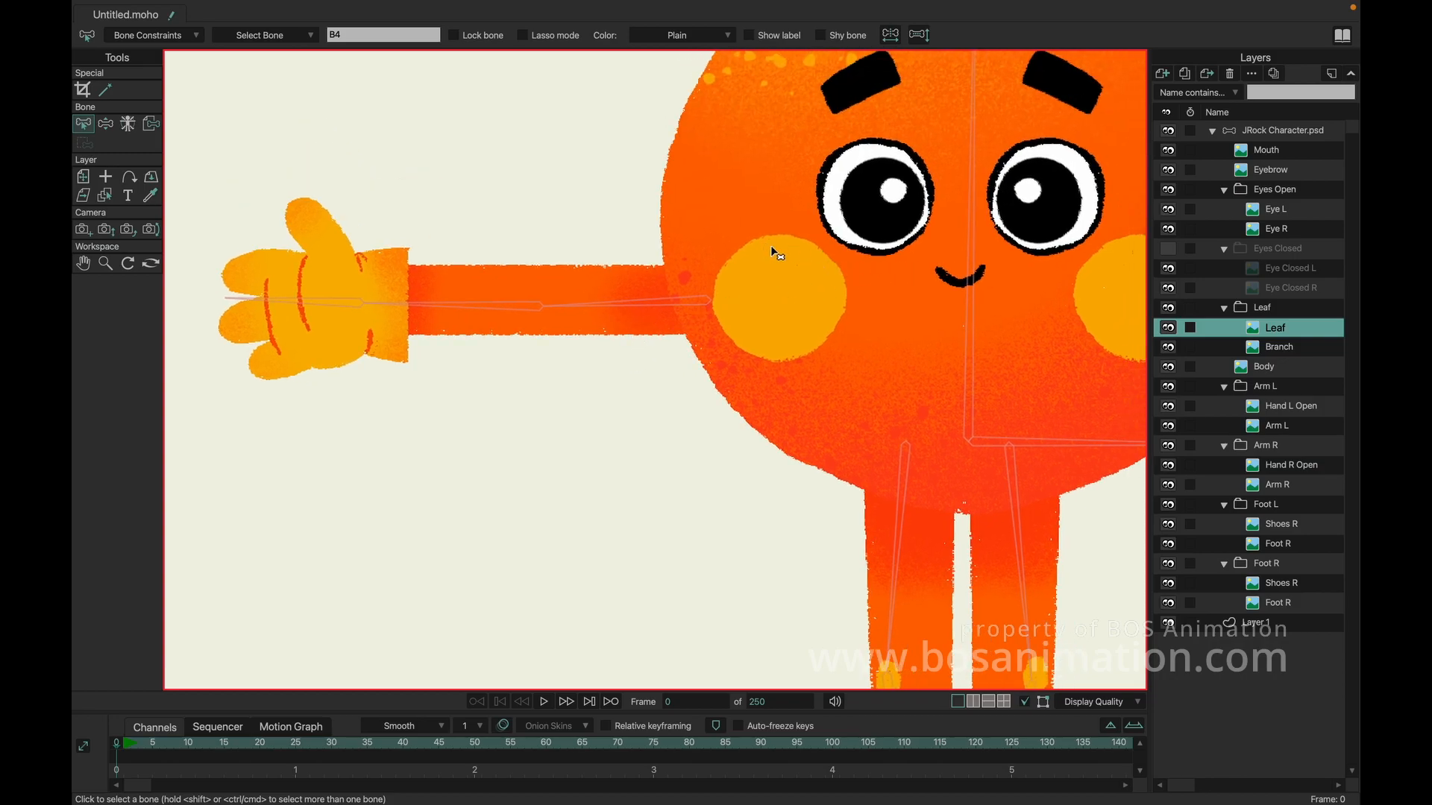
left_click(1270, 387)
left_click_drag(620, 244, 661, 272)
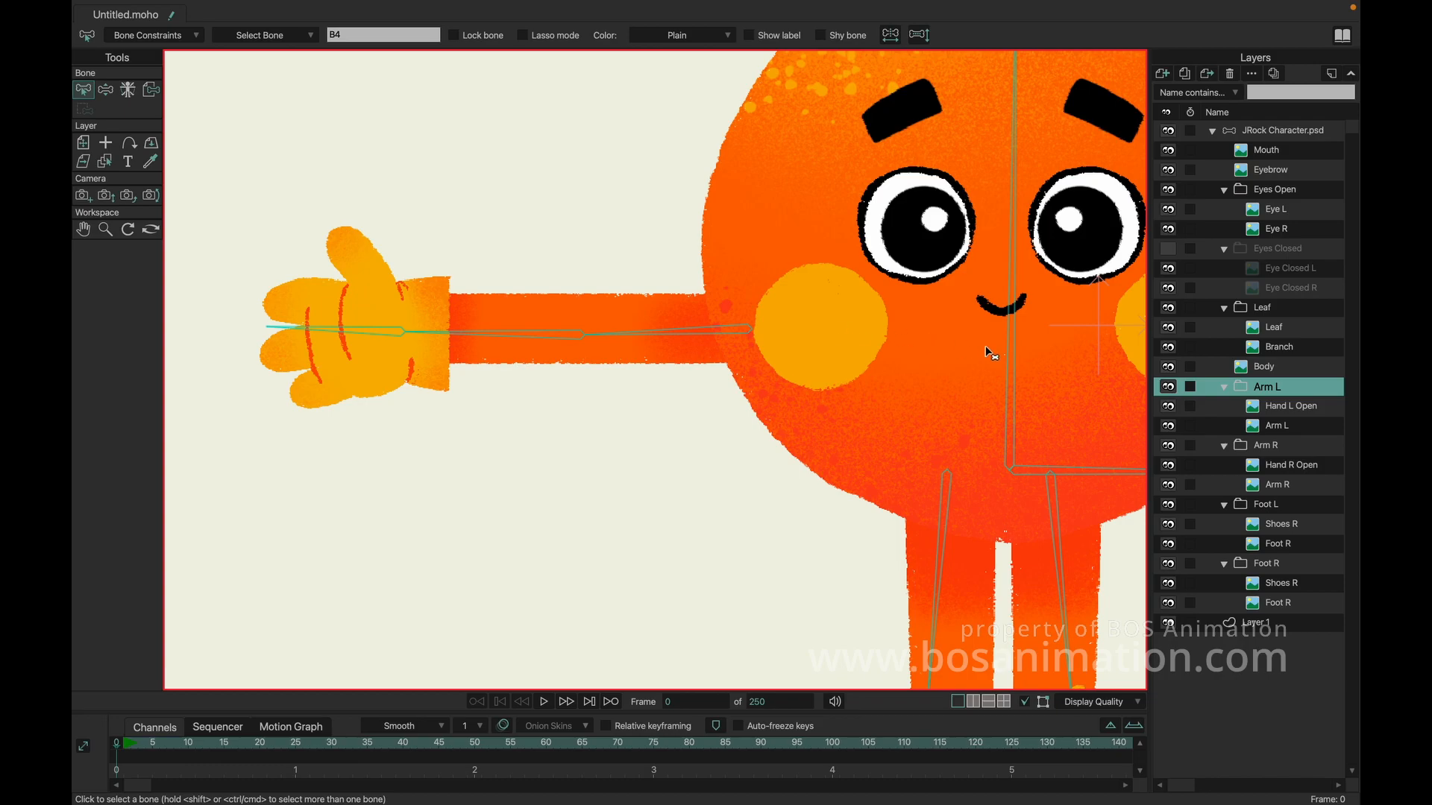
left_click(1284, 427)
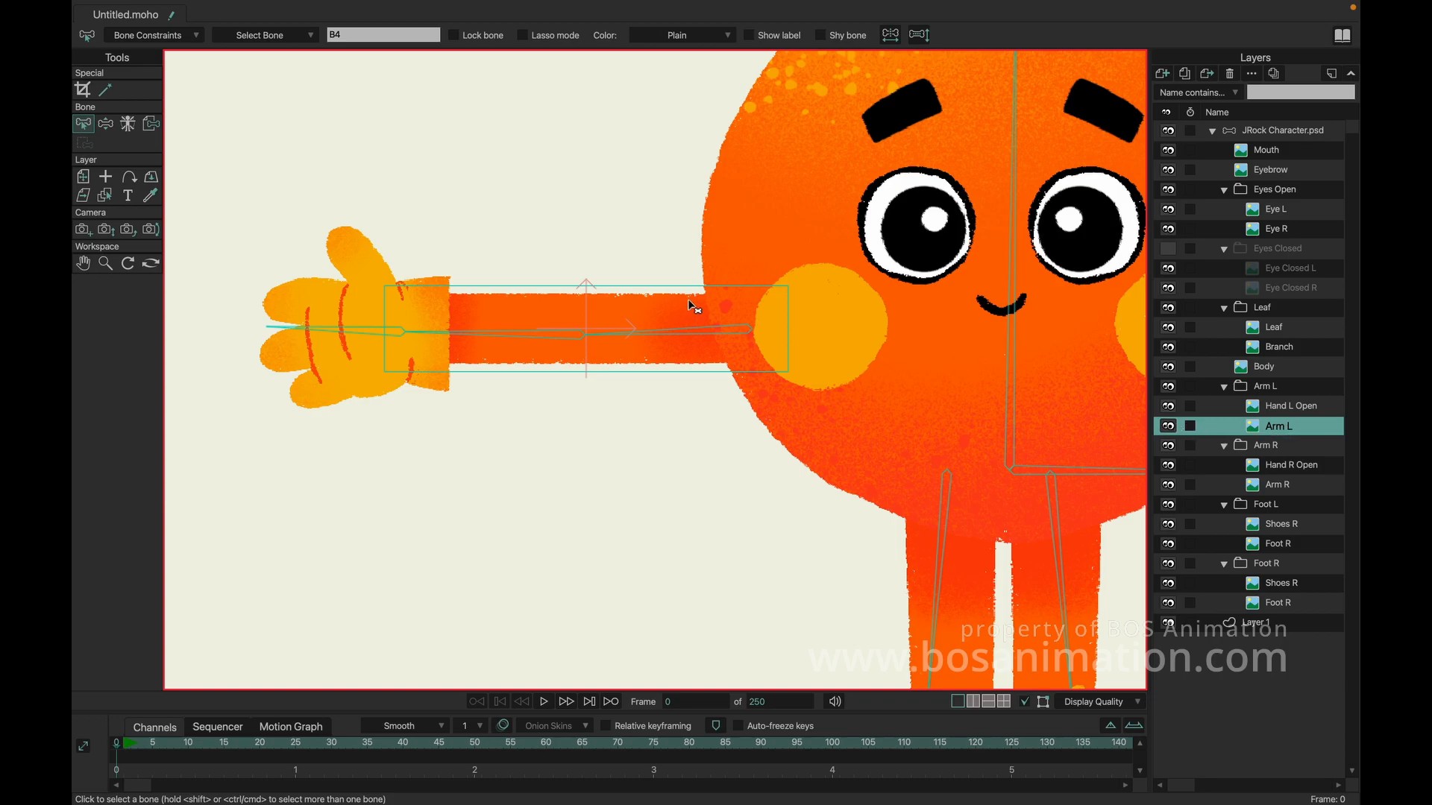
left_click(698, 332)
left_click(461, 333, "shift")
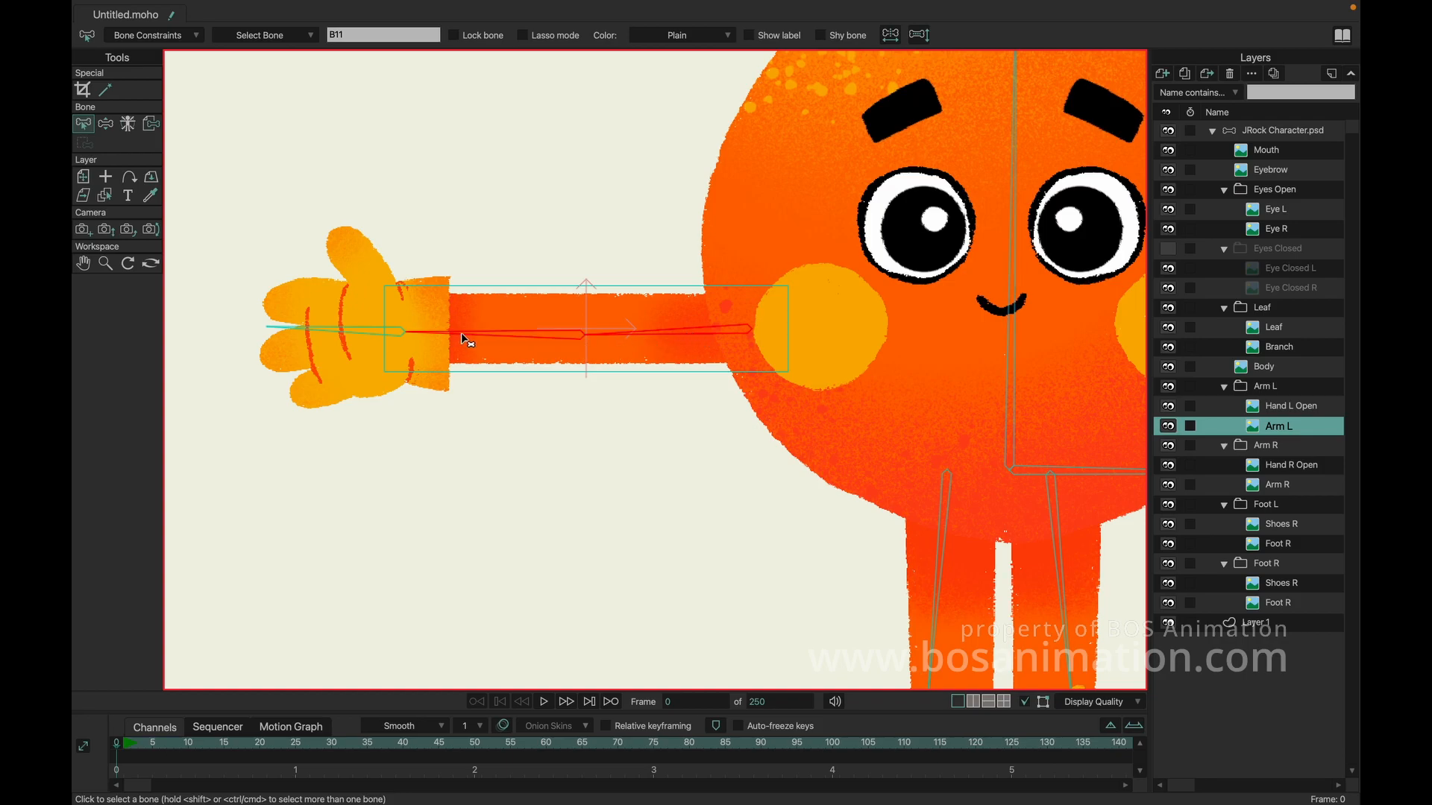
left_click(650, 489)
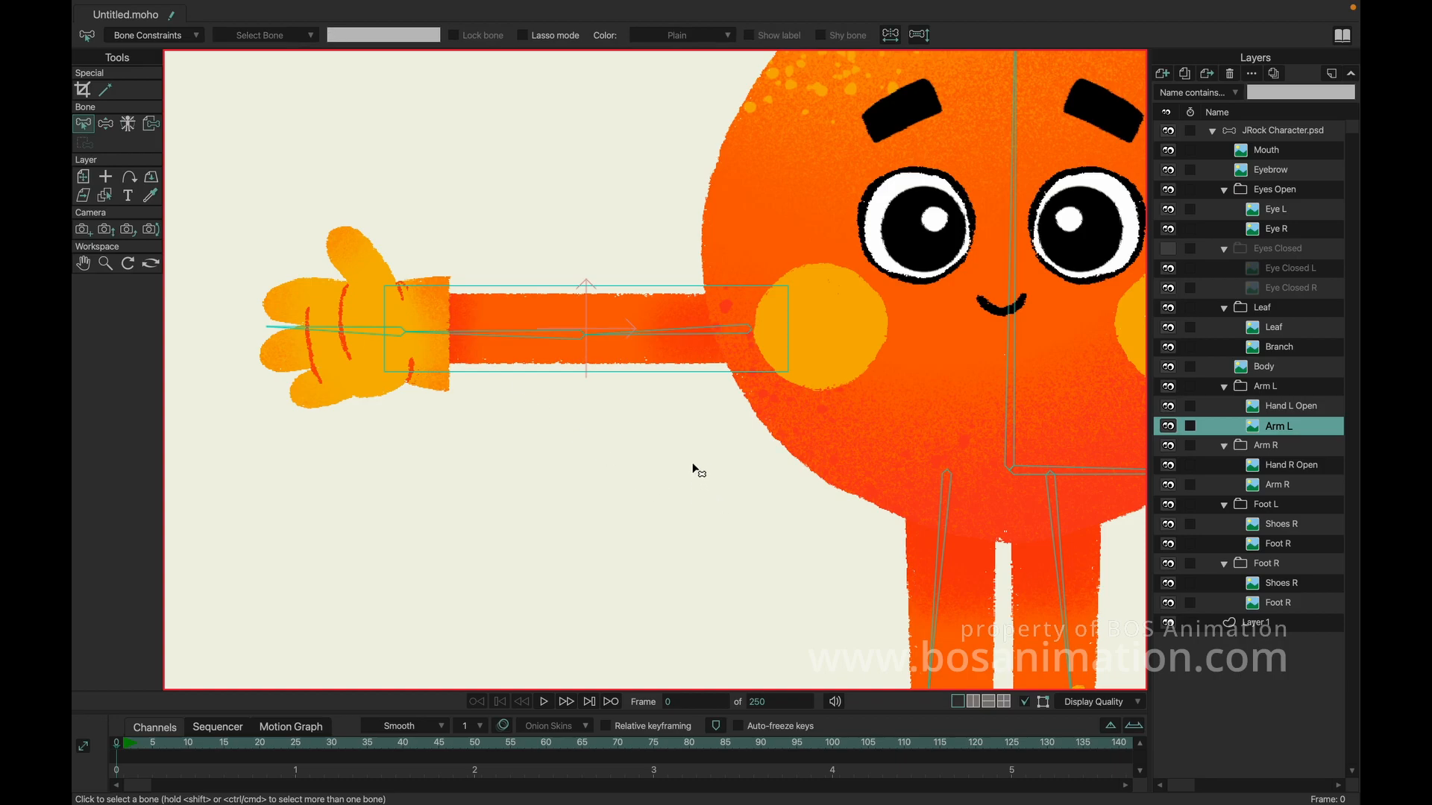
left_click_drag(692, 463, 520, 285)
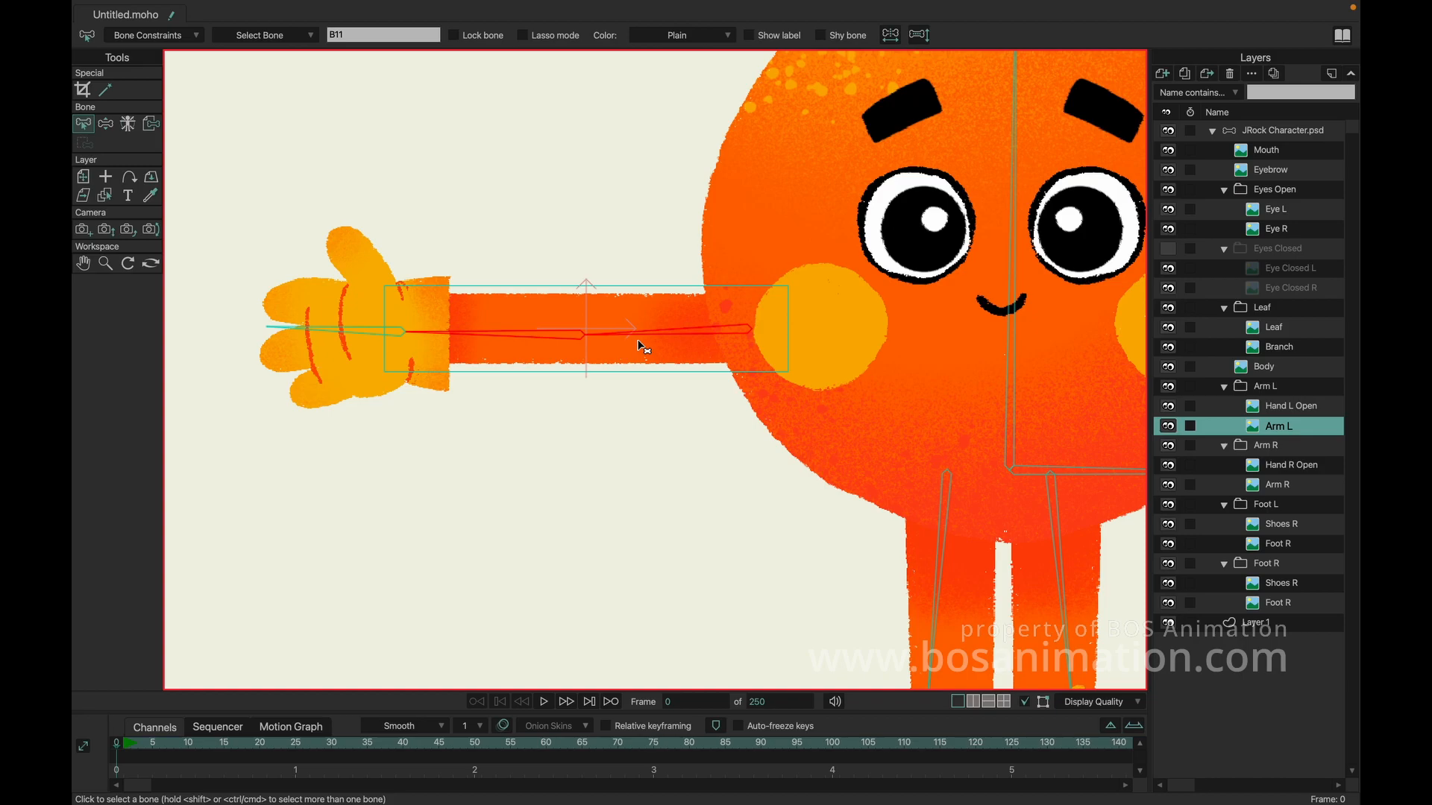
left_click(313, 11)
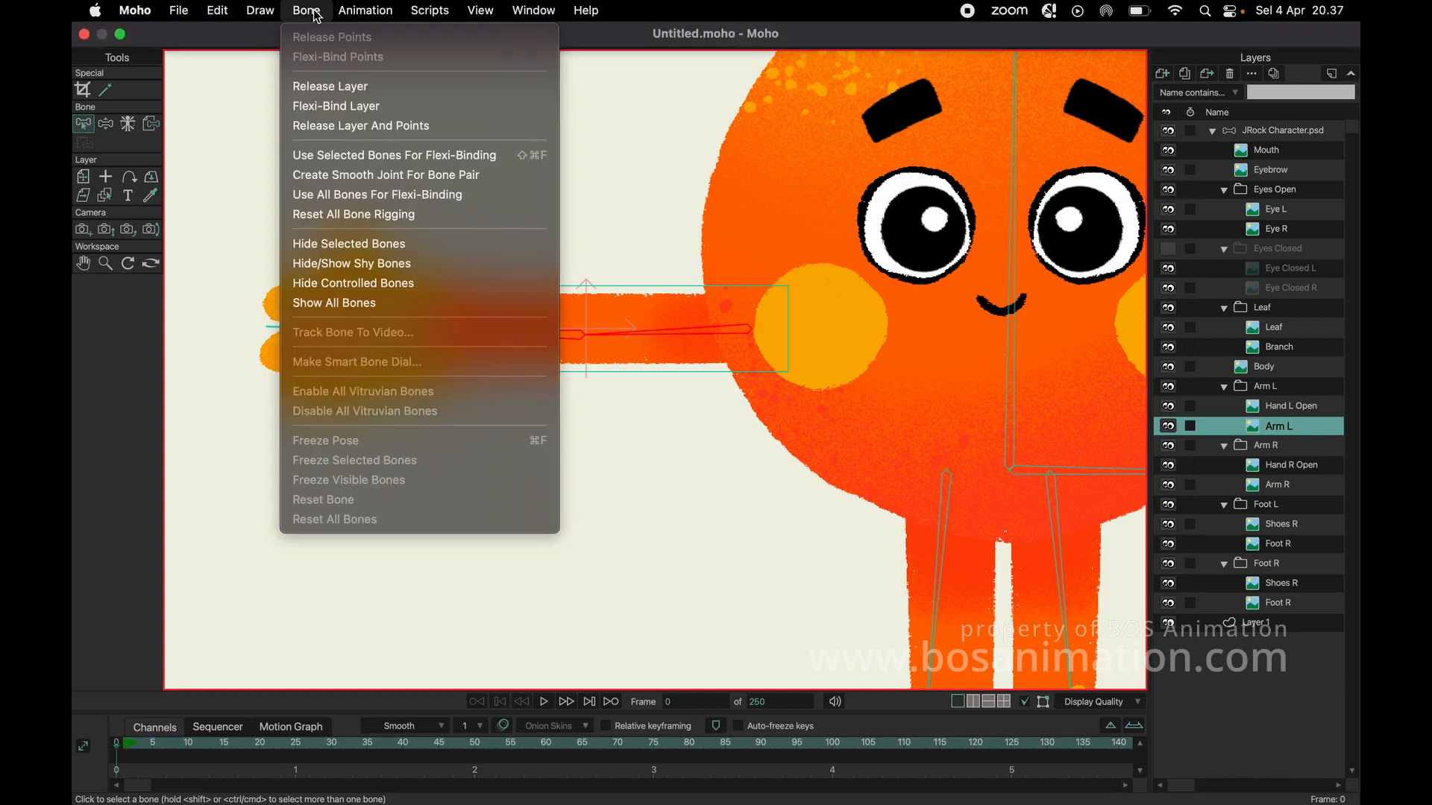
left_click(393, 158)
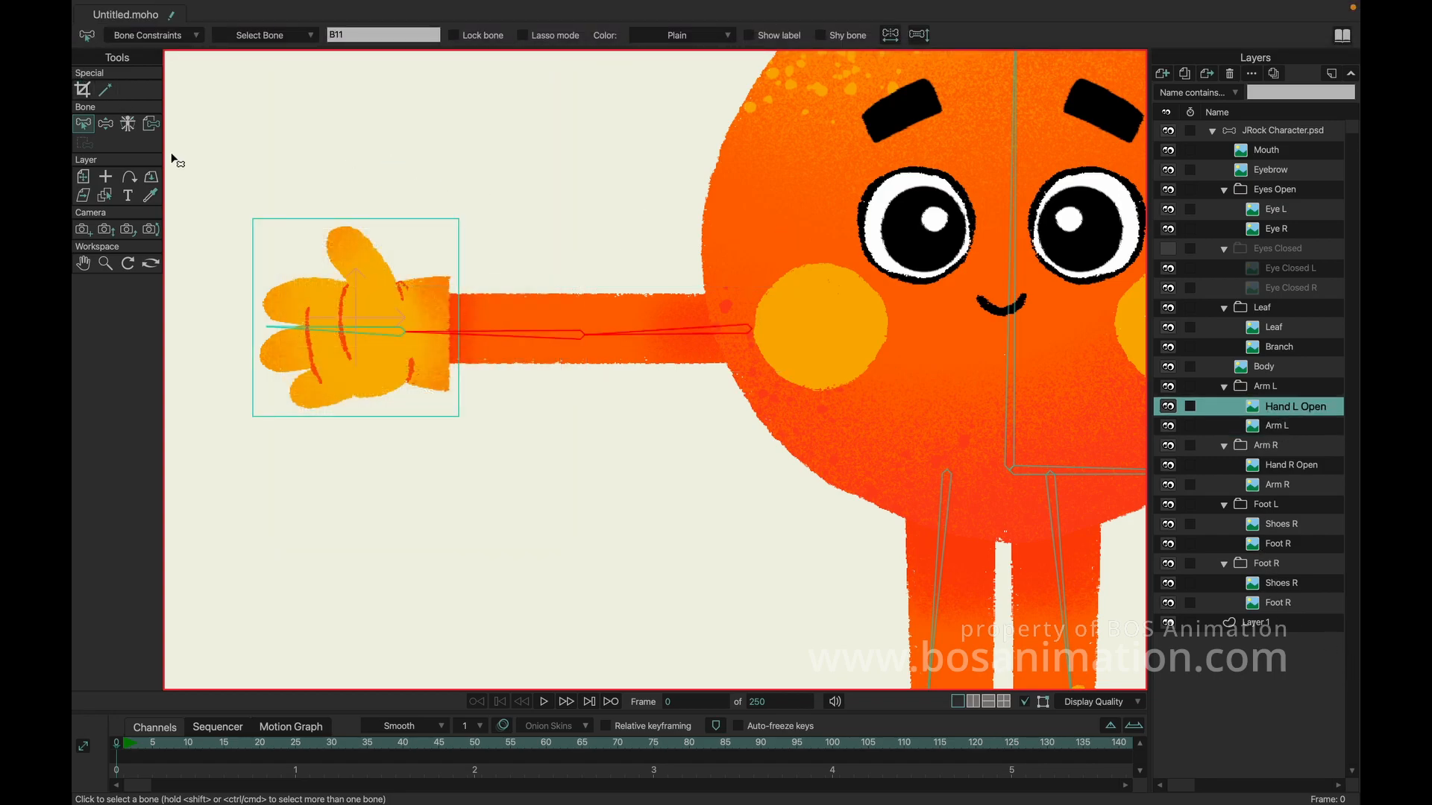
- Bind the Hand L Open layer to only its hand bone B13 using Use Selected Bones For Flexi-Binding
left_click(349, 322)
key("super+shift+f")
left_click_drag(612, 295, 418, 303)
left_click_drag(969, 295, 415, 267)
left_click_drag(727, 272, 663, 269)
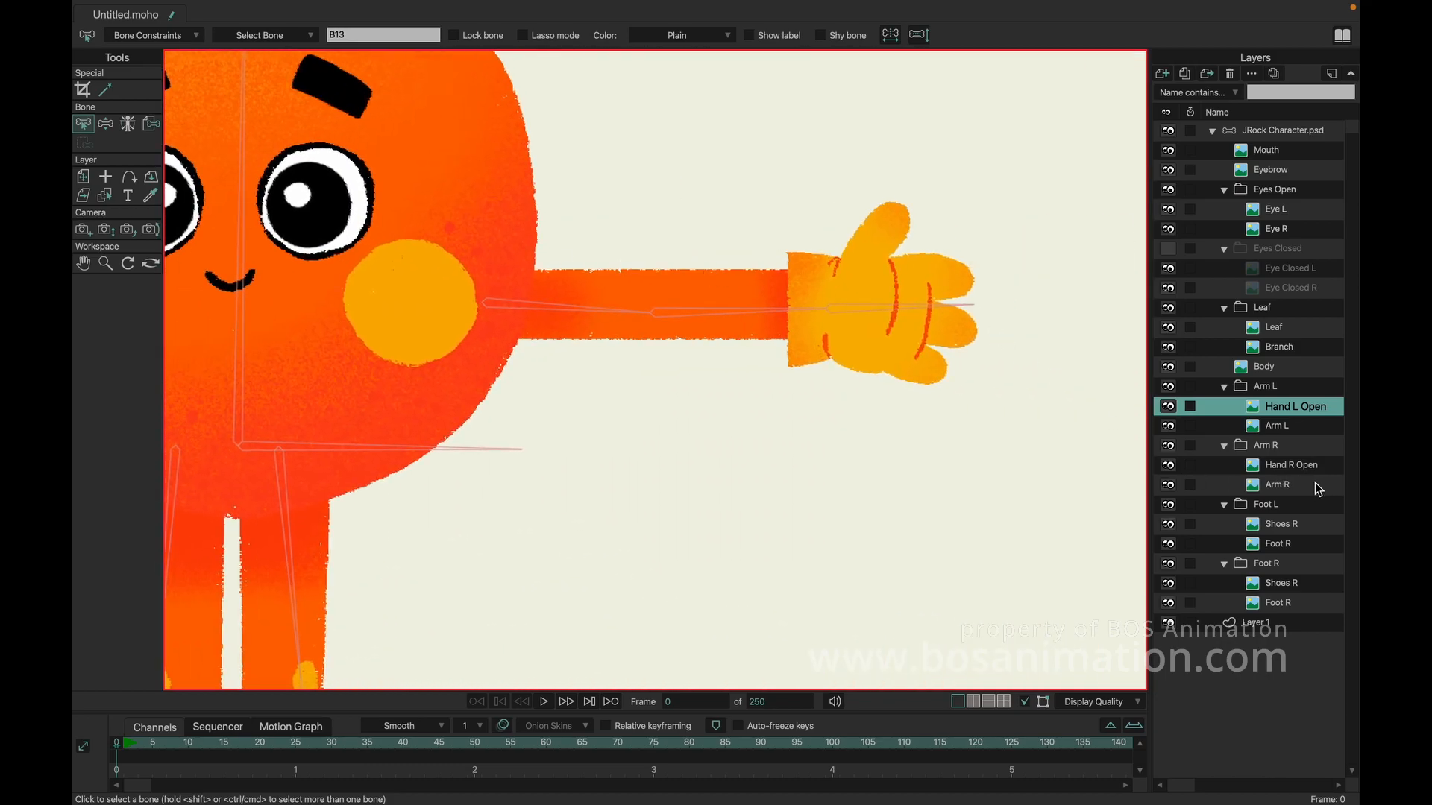
- Flexi-bind the Arm R layer to only its upper and lower arm bones, and the Hand R Open layer to only hand bone B16
left_click(1313, 485)
left_click(563, 310)
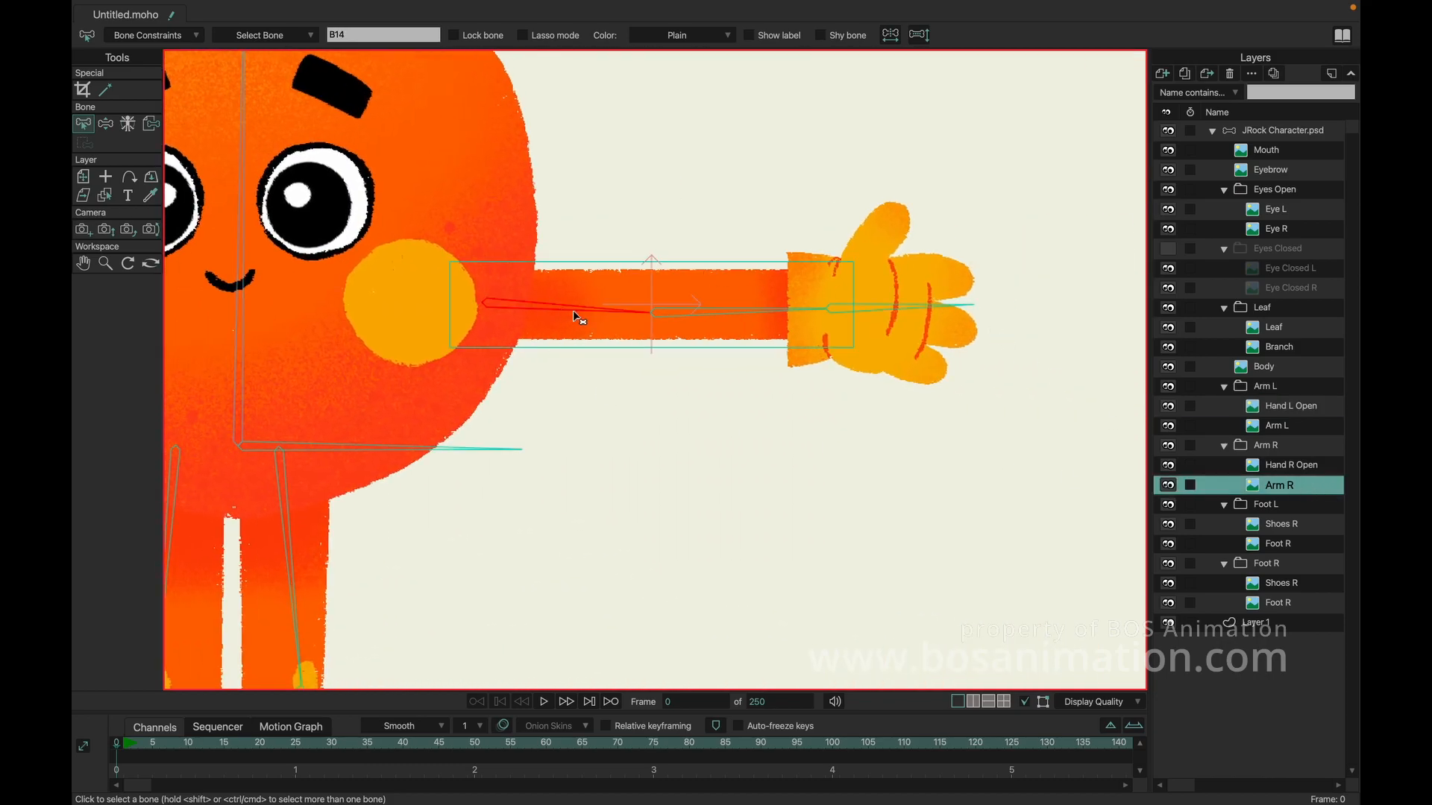
left_click(704, 312, "shift")
key("shift+super+f")
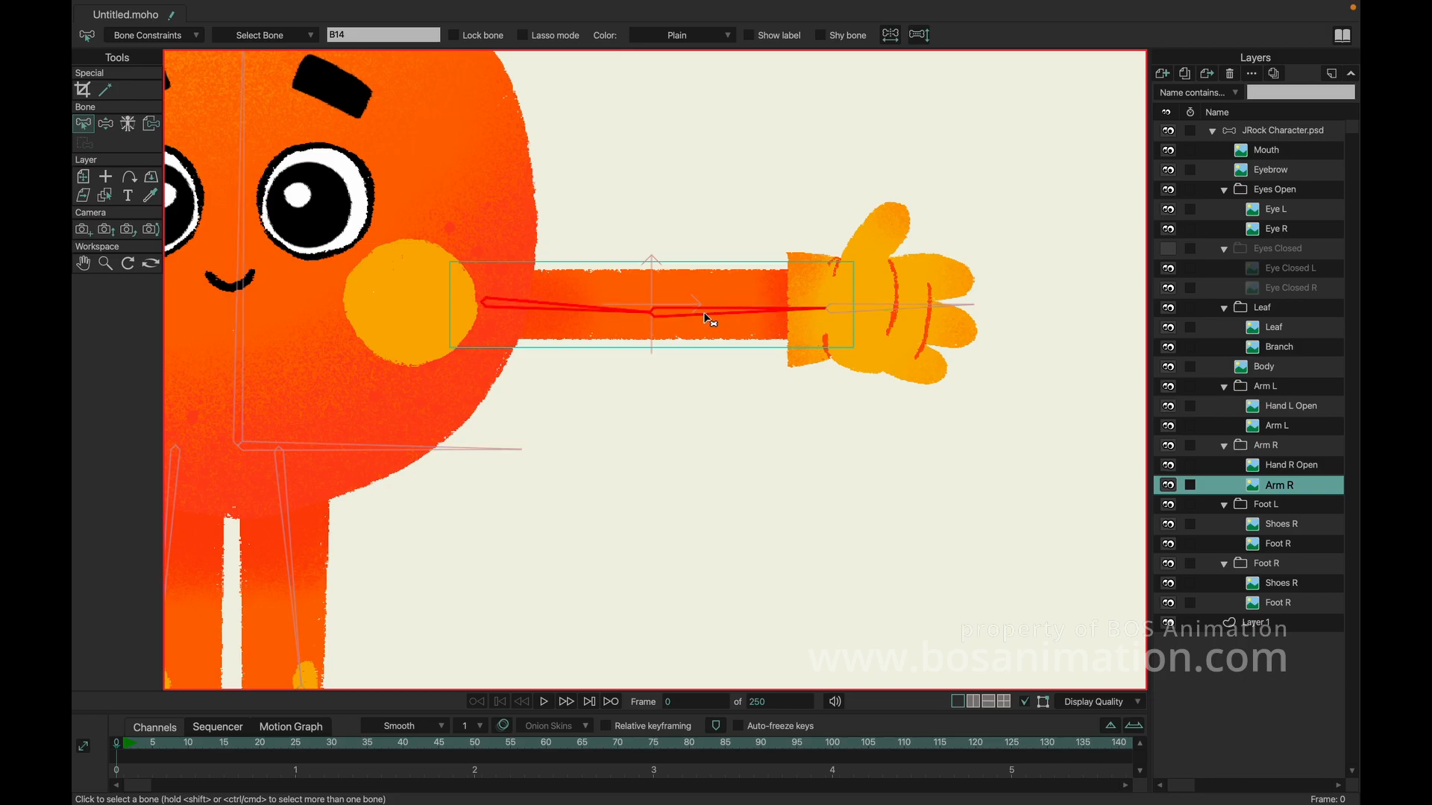
left_click(1274, 472)
left_click(895, 310)
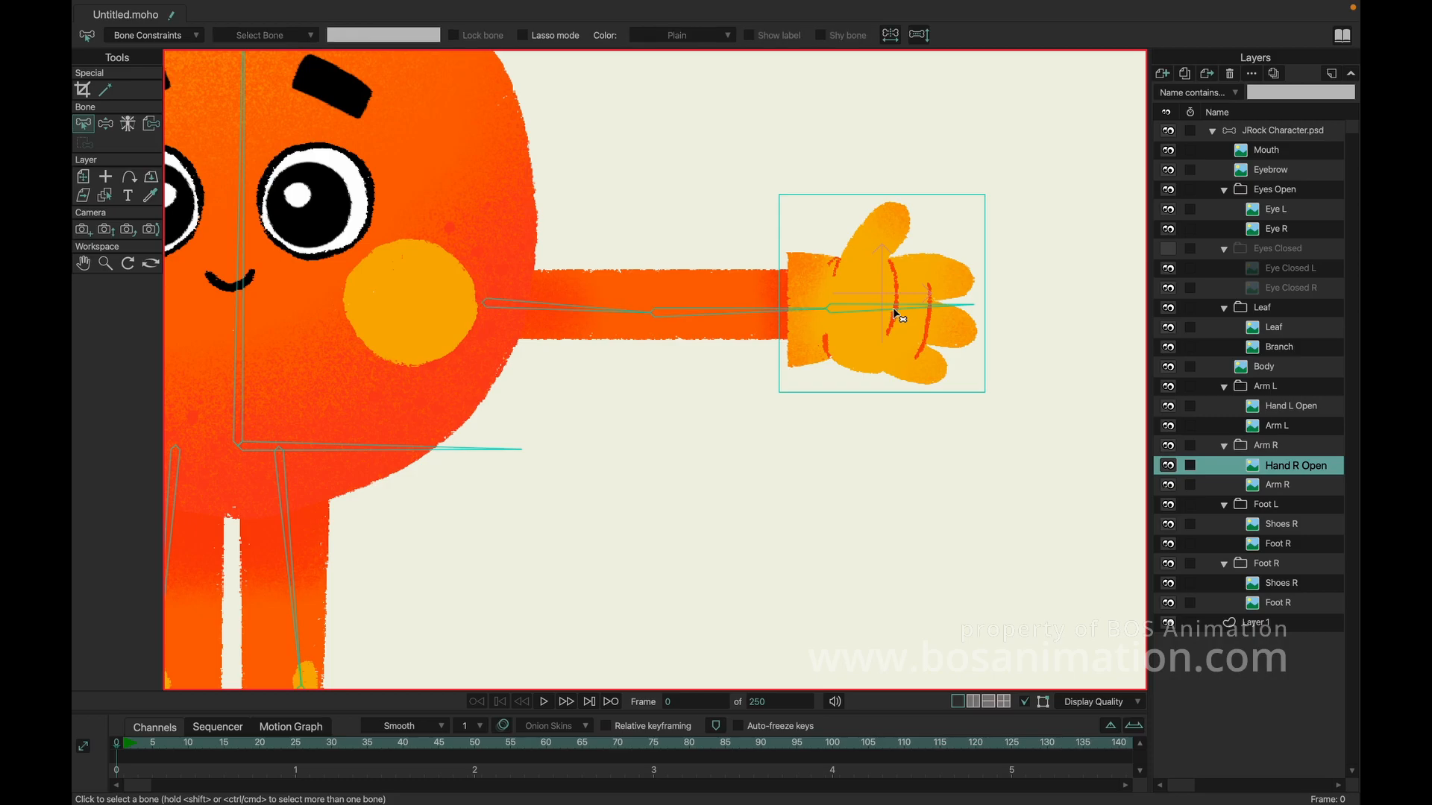
key("shift+super+f")
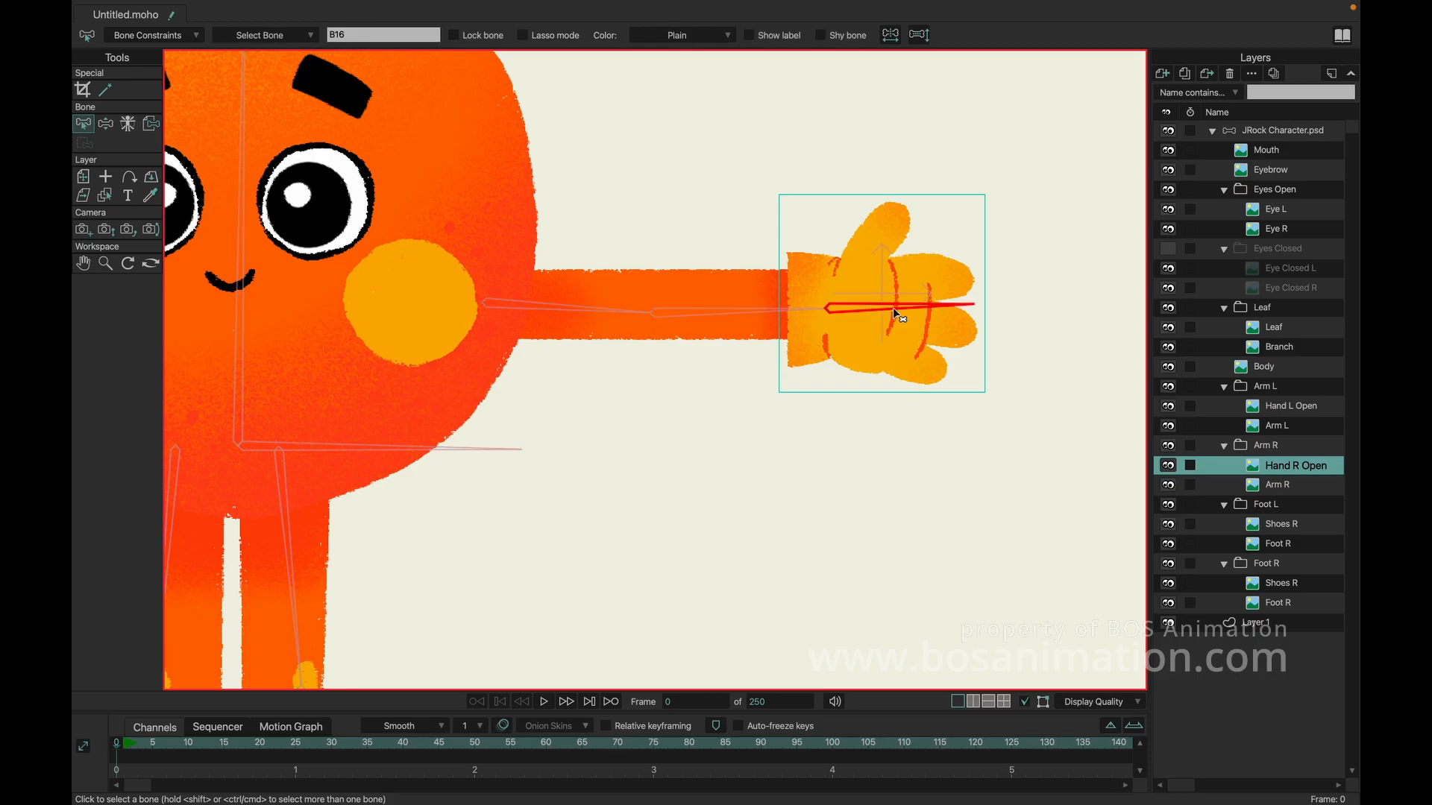
- In the Foot R group, flexi-bind the Foot R layer to its thigh and shin bones and the Shoes R layer to only foot bone B7
left_click_drag(259, 508, 594, 230)
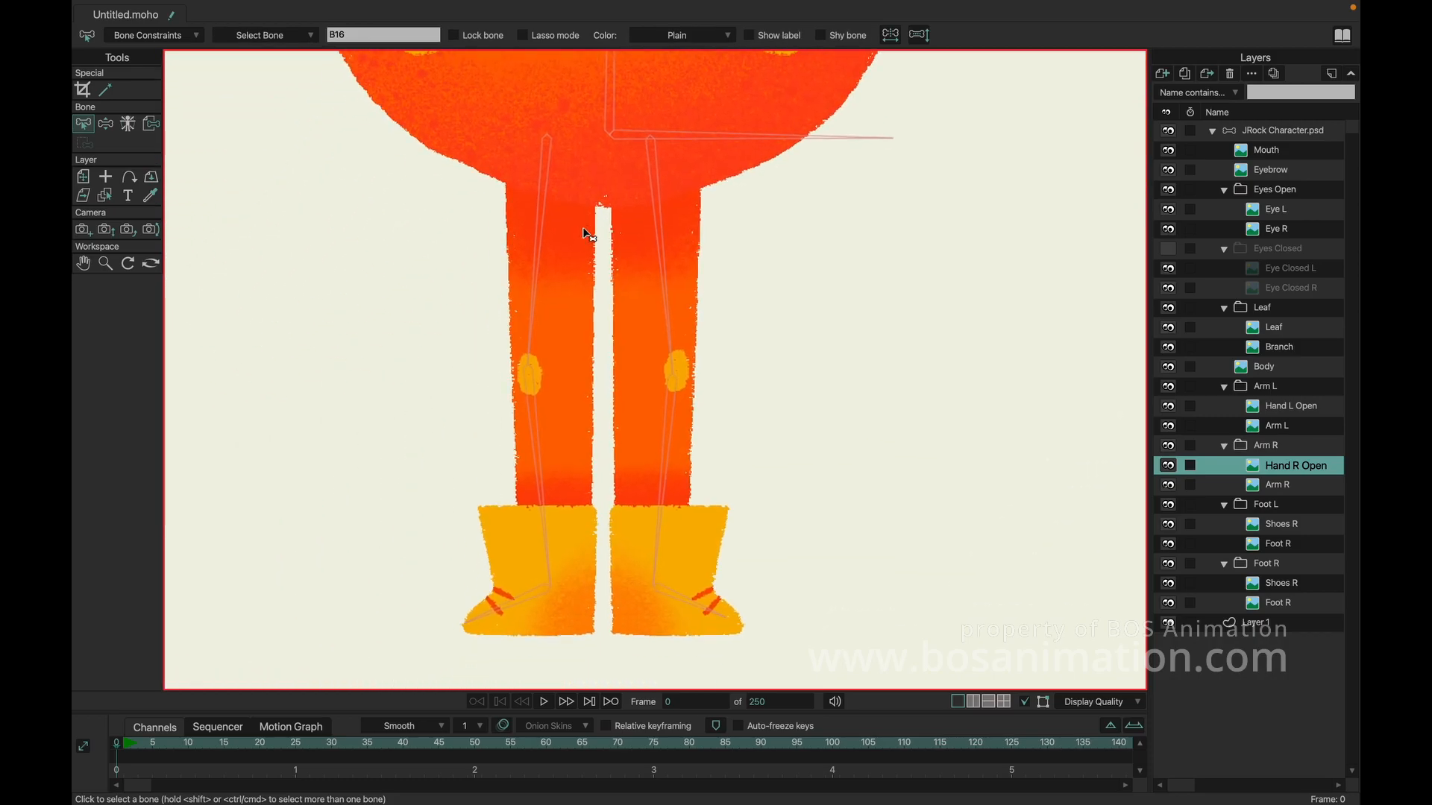
left_click(543, 231)
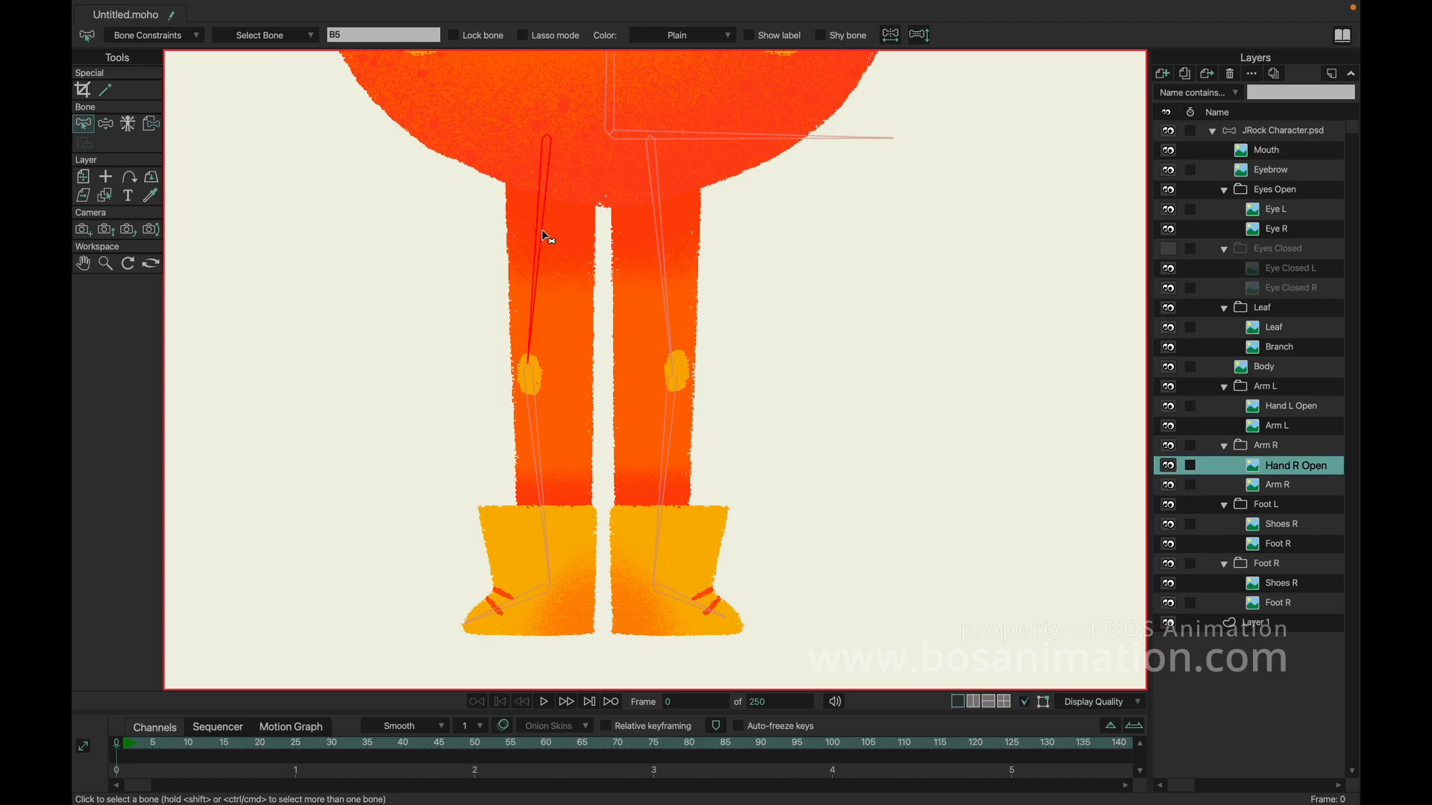
left_click(1295, 547)
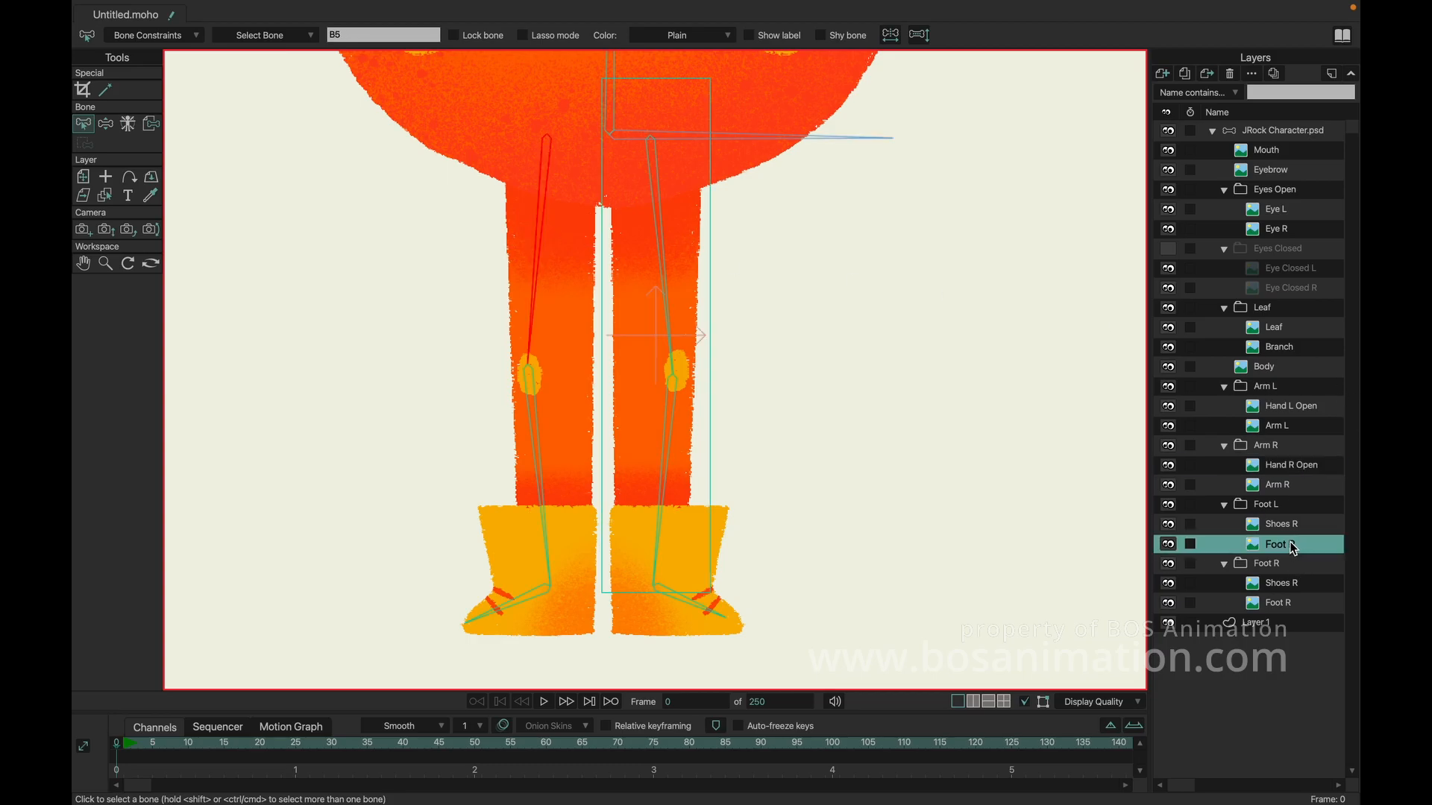
left_click(1293, 605)
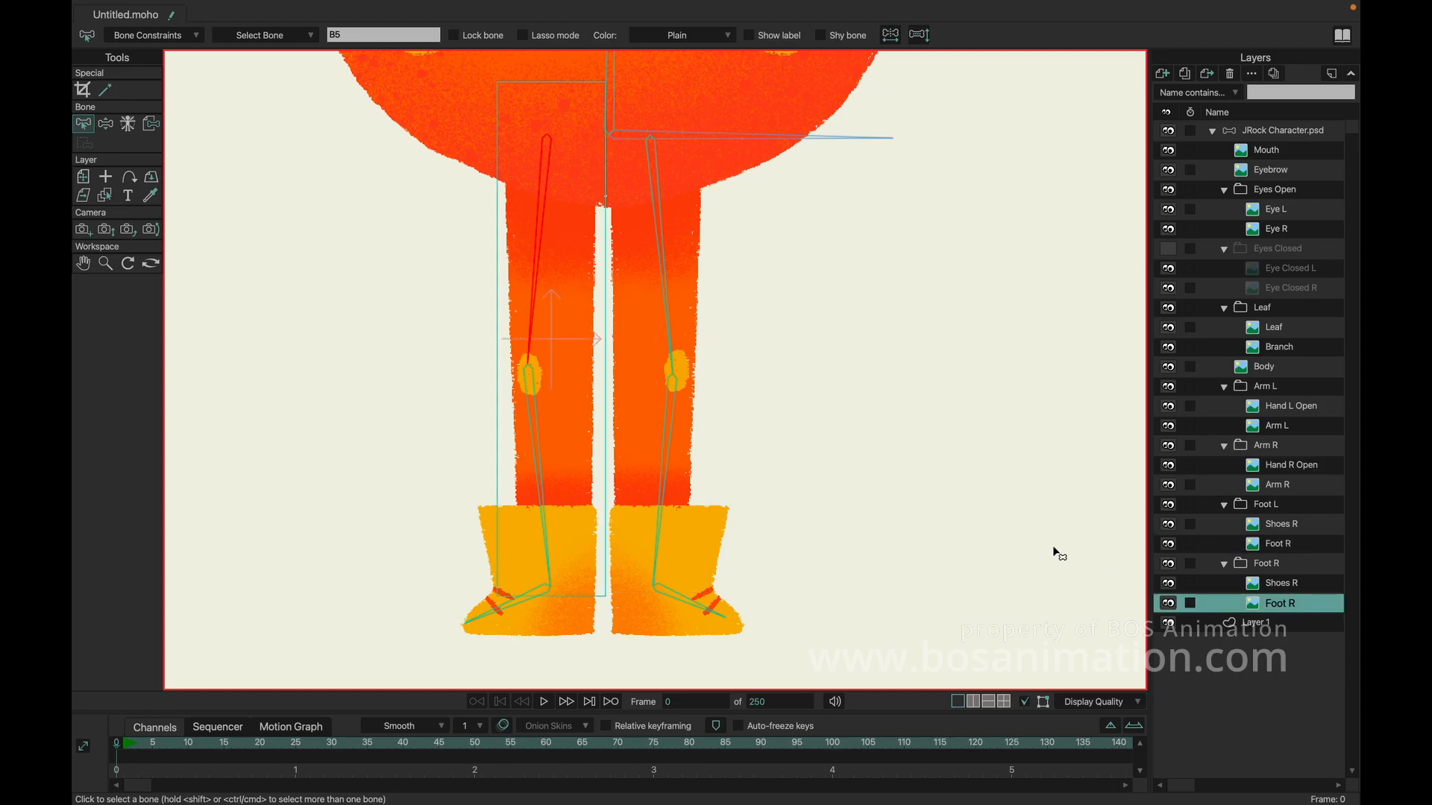
left_click(539, 423)
key("super+shift+f")
left_click(1292, 588)
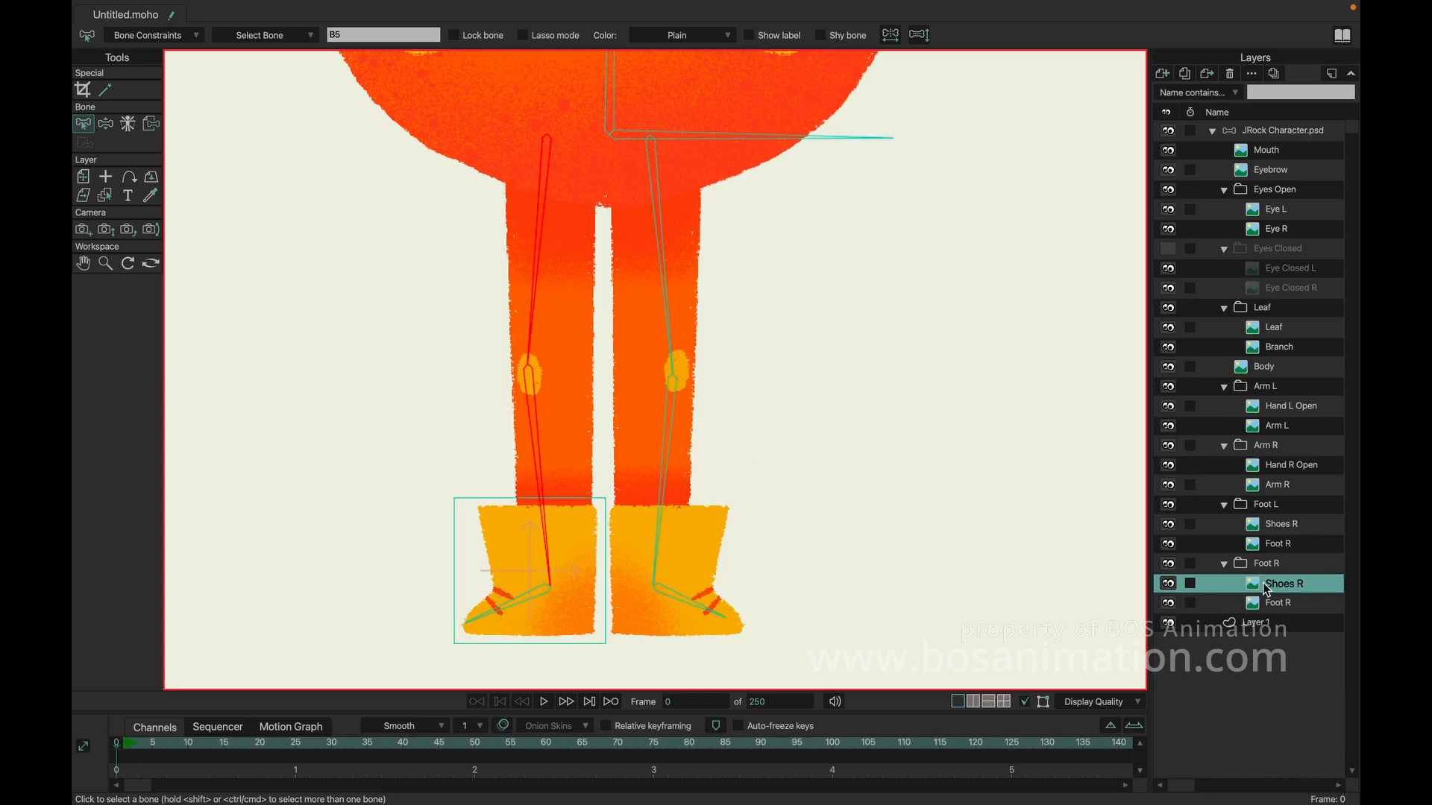
left_click(531, 592)
key("super+shift+f")
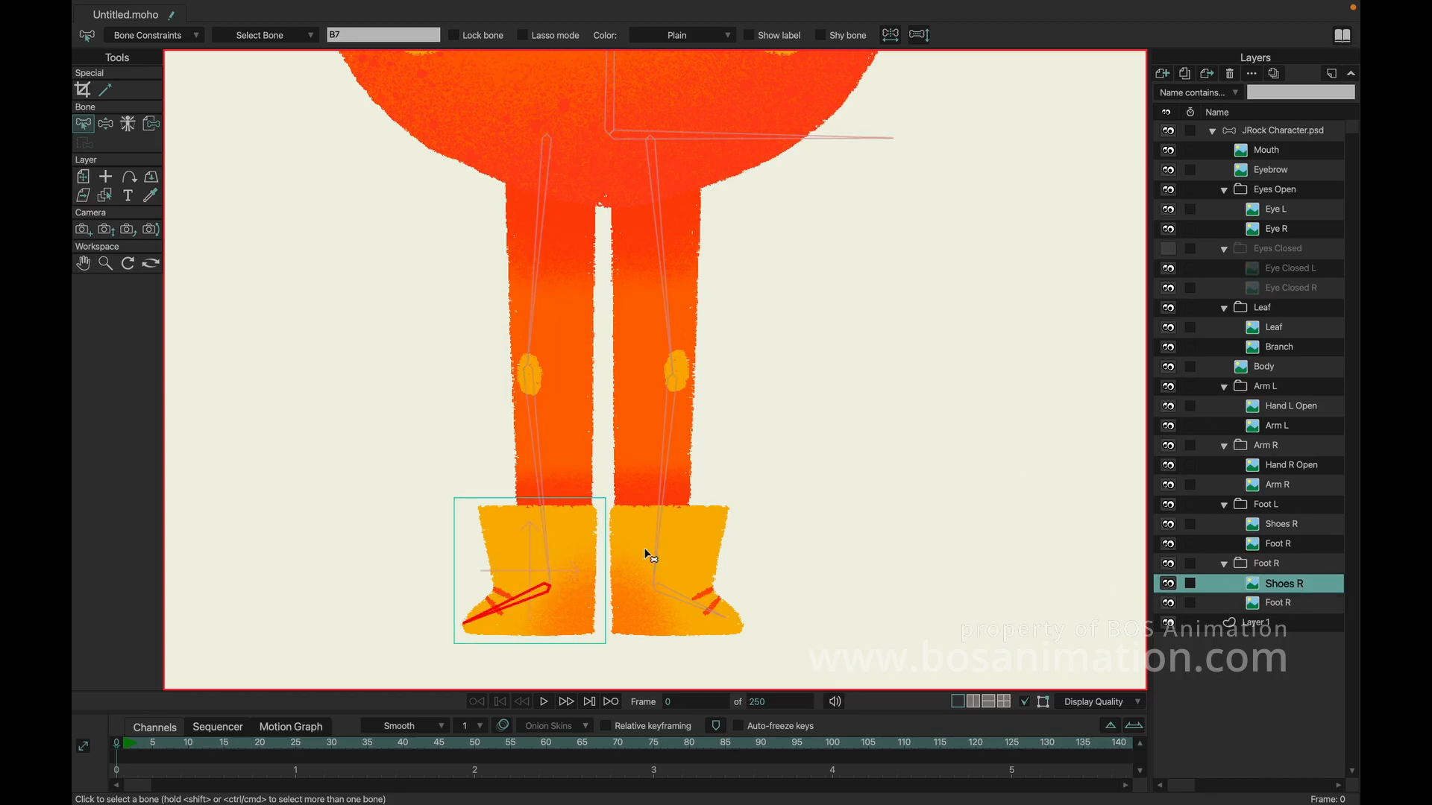
- In the Foot L group, flexi-bind the Foot R layer to its thigh and shin bones and the Shoes R layer to only foot bone B10
left_click(1289, 550)
left_click(663, 223)
left_click(676, 397, "shift")
key("super+shift+f")
left_click(1296, 527)
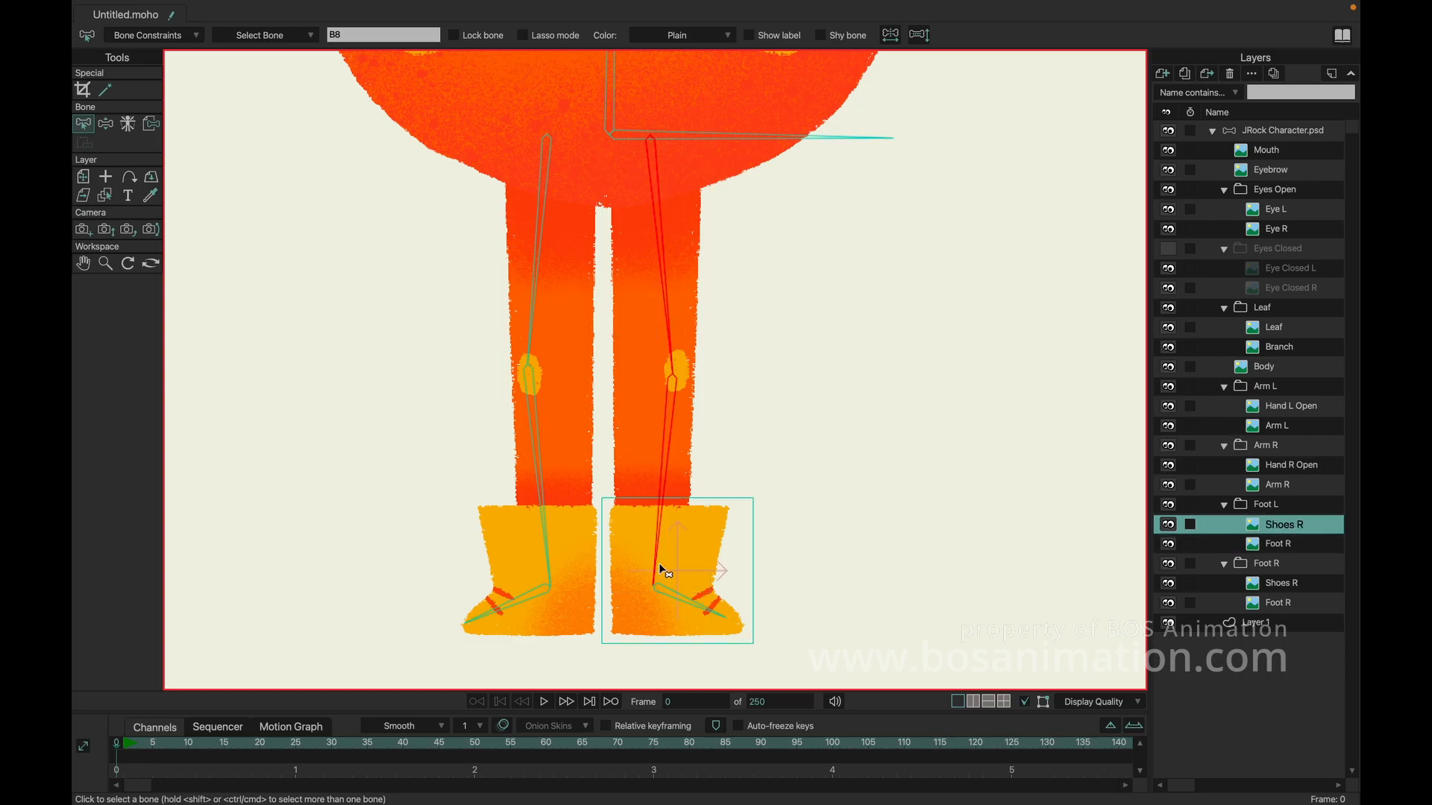
left_click(678, 593)
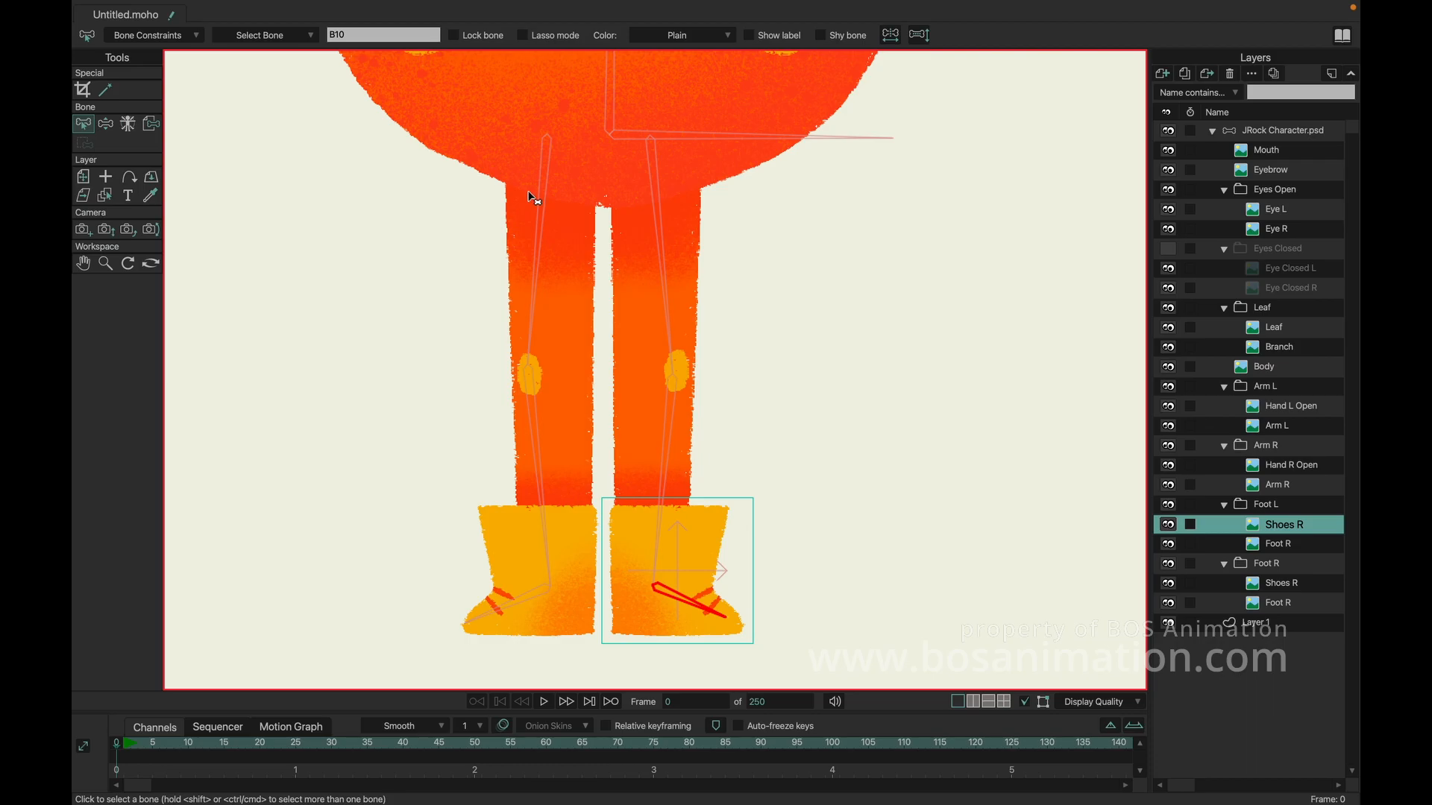
- Select the JRock Character.psd bone layer and test how the body and stem bones deform the artwork with Manipulate Bones
left_click_drag(528, 192, 605, 384)
left_click_drag(564, 232, 597, 457)
left_click(105, 263)
left_click_drag(865, 240, 630, 226)
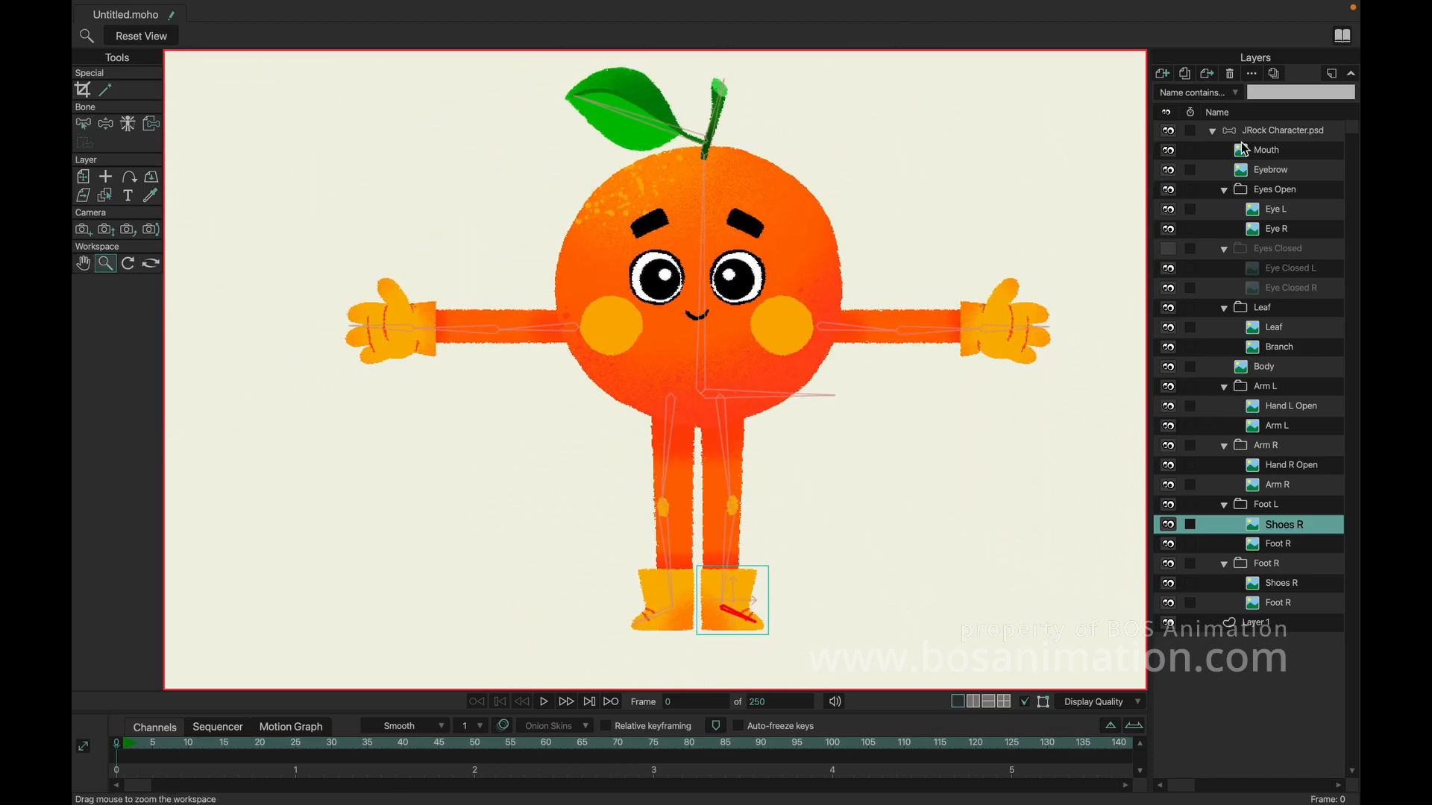
left_click(1258, 133)
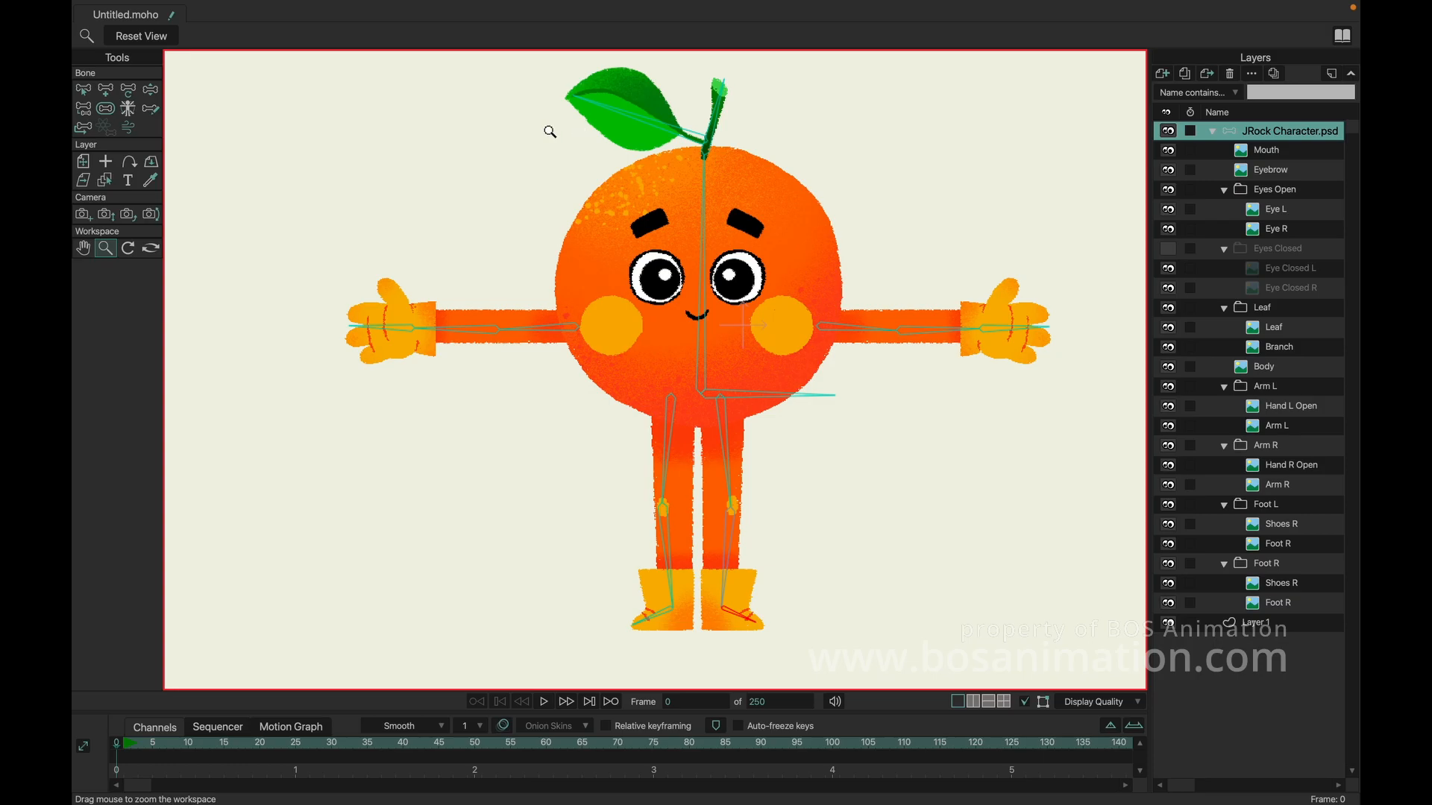
left_click(153, 91)
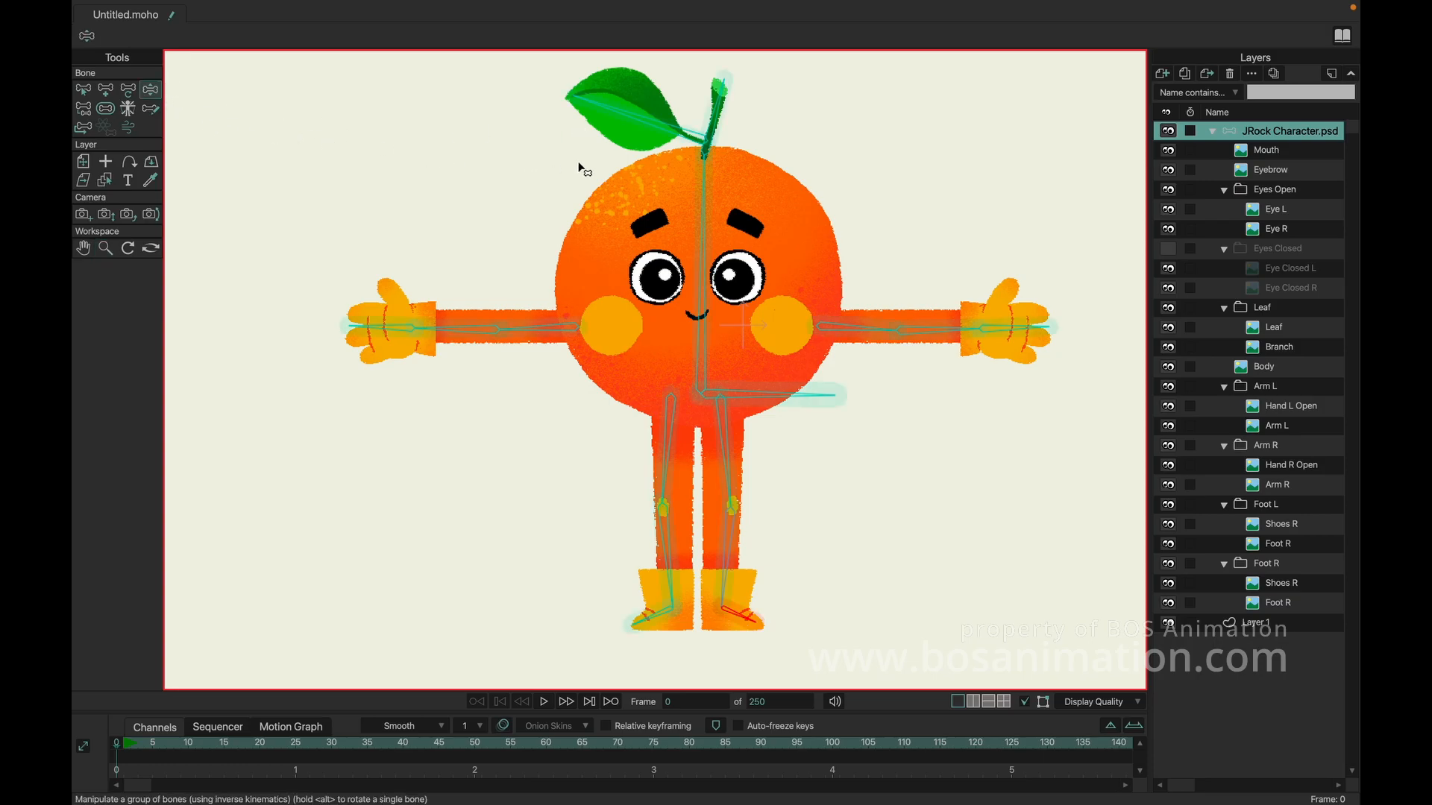
mouse_move(703, 184)
left_mouse_down()
mouse_move(731, 178)
mouse_move(691, 173)
mouse_move(715, 176)
left_mouse_up()
left_click_drag(733, 117, 634, 105)
- Test the bending of both arms and both legs with Manipulate Bones, then return the skeleton to its rest pose
left_click_drag(515, 314, 469, 262)
left_click_drag(871, 358, 930, 277)
left_click_drag(741, 436, 809, 344)
mouse_move(729, 372)
left_mouse_down()
mouse_move(642, 376)
mouse_move(728, 361)
mouse_move(721, 370)
left_mouse_up()
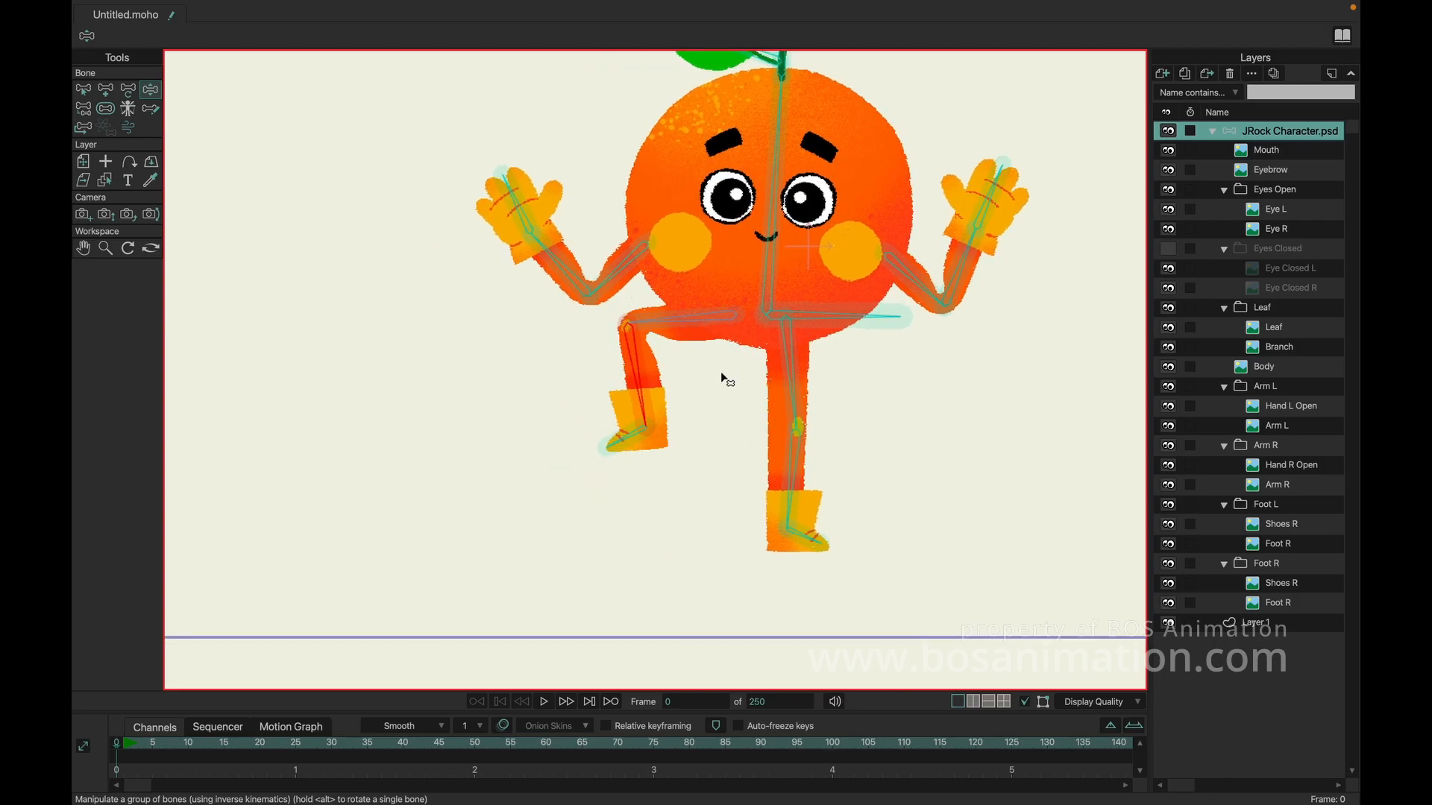
left_click_drag(641, 427, 644, 428)
left_click_drag(795, 395, 880, 367)
mouse_move(898, 413)
left_mouse_down()
mouse_move(872, 414)
mouse_move(826, 356)
mouse_move(923, 419)
left_mouse_up()
left_click(84, 91)
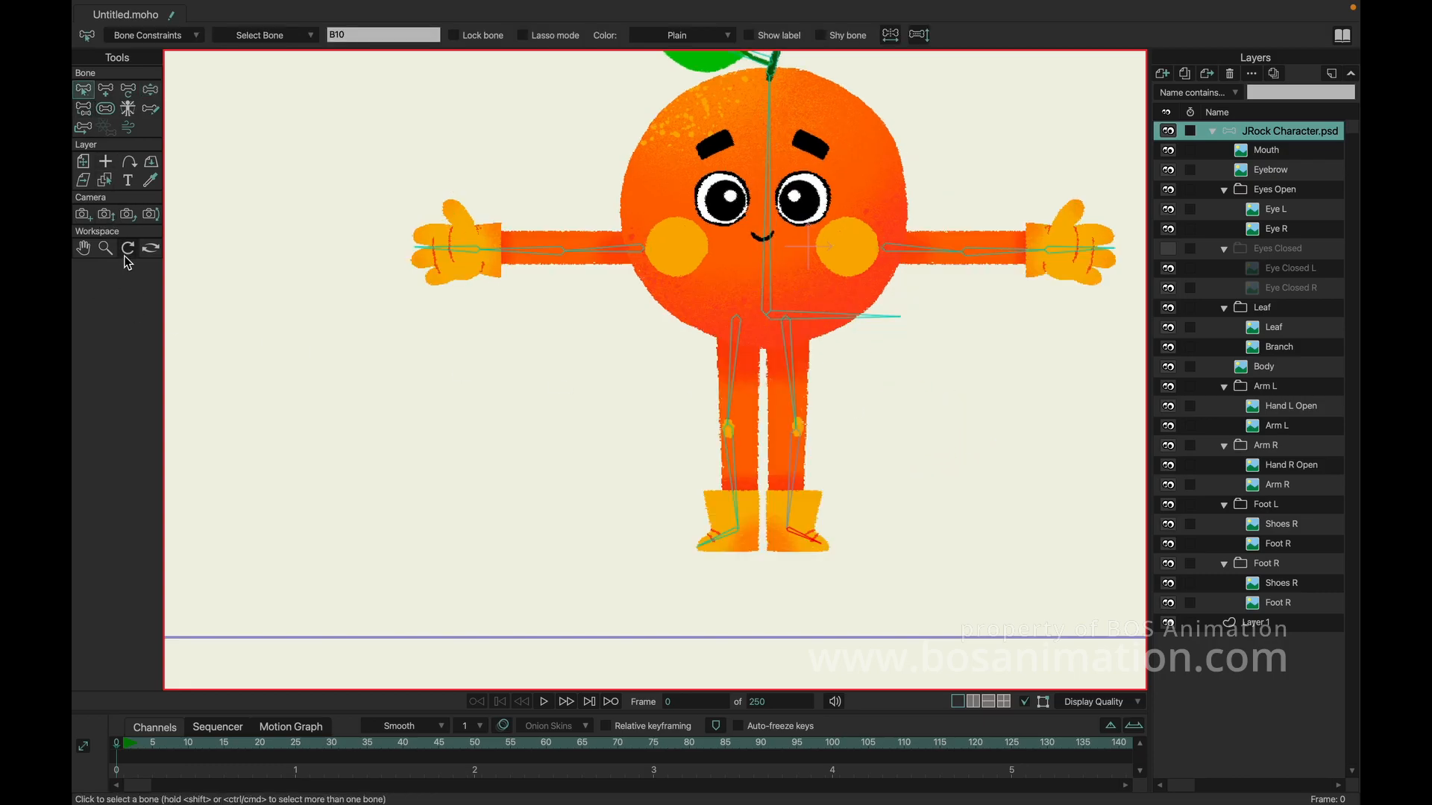
- Bend the Arm L arm upward with Manipulate Bones to examine the elbow deformation up close
left_click(106, 248)
left_click_drag(451, 264, 529, 313)
left_click_drag(506, 260, 570, 263)
left_click_drag(570, 262, 568, 305)
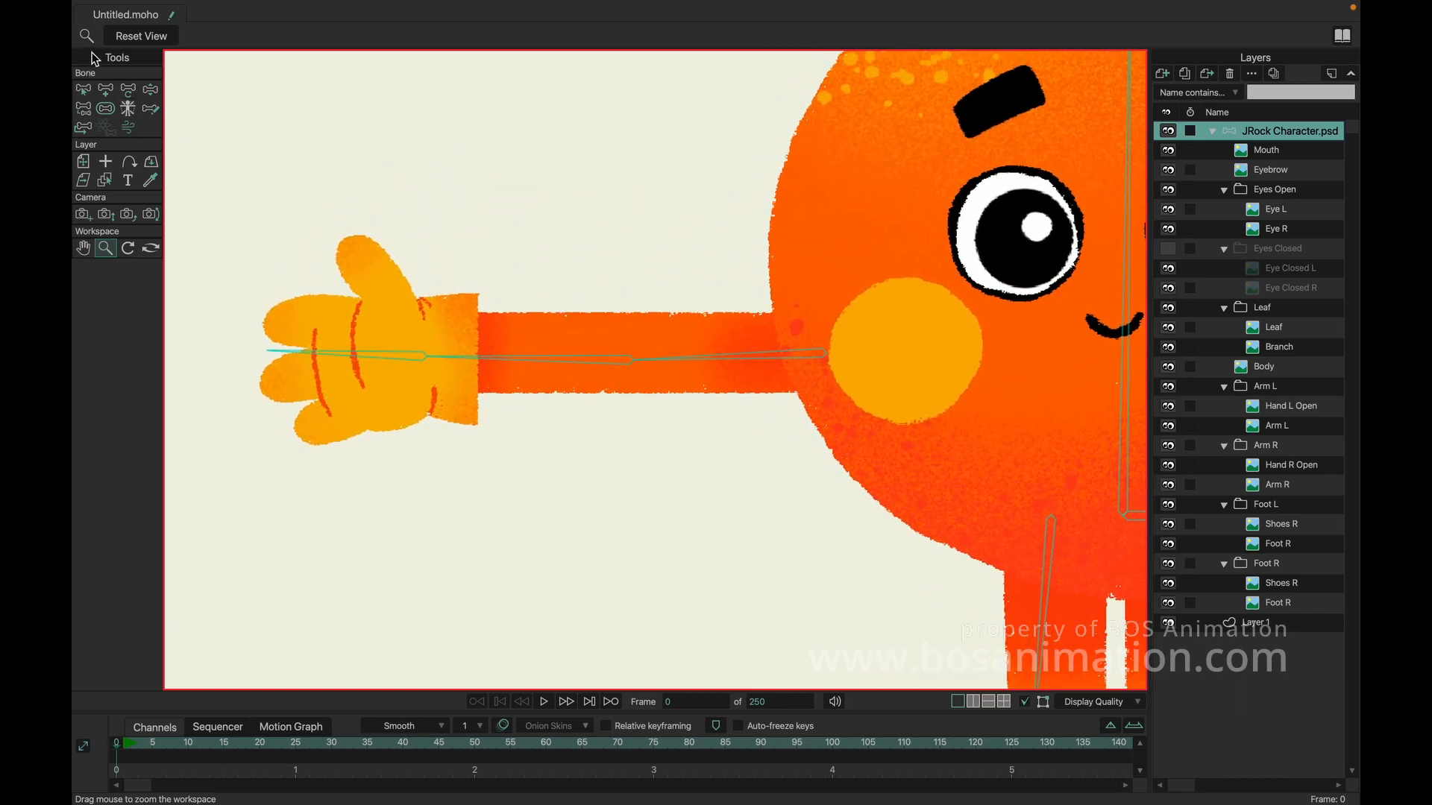
left_click(150, 90)
left_click_drag(678, 319, 642, 409)
left_click_drag(520, 417, 666, 291)
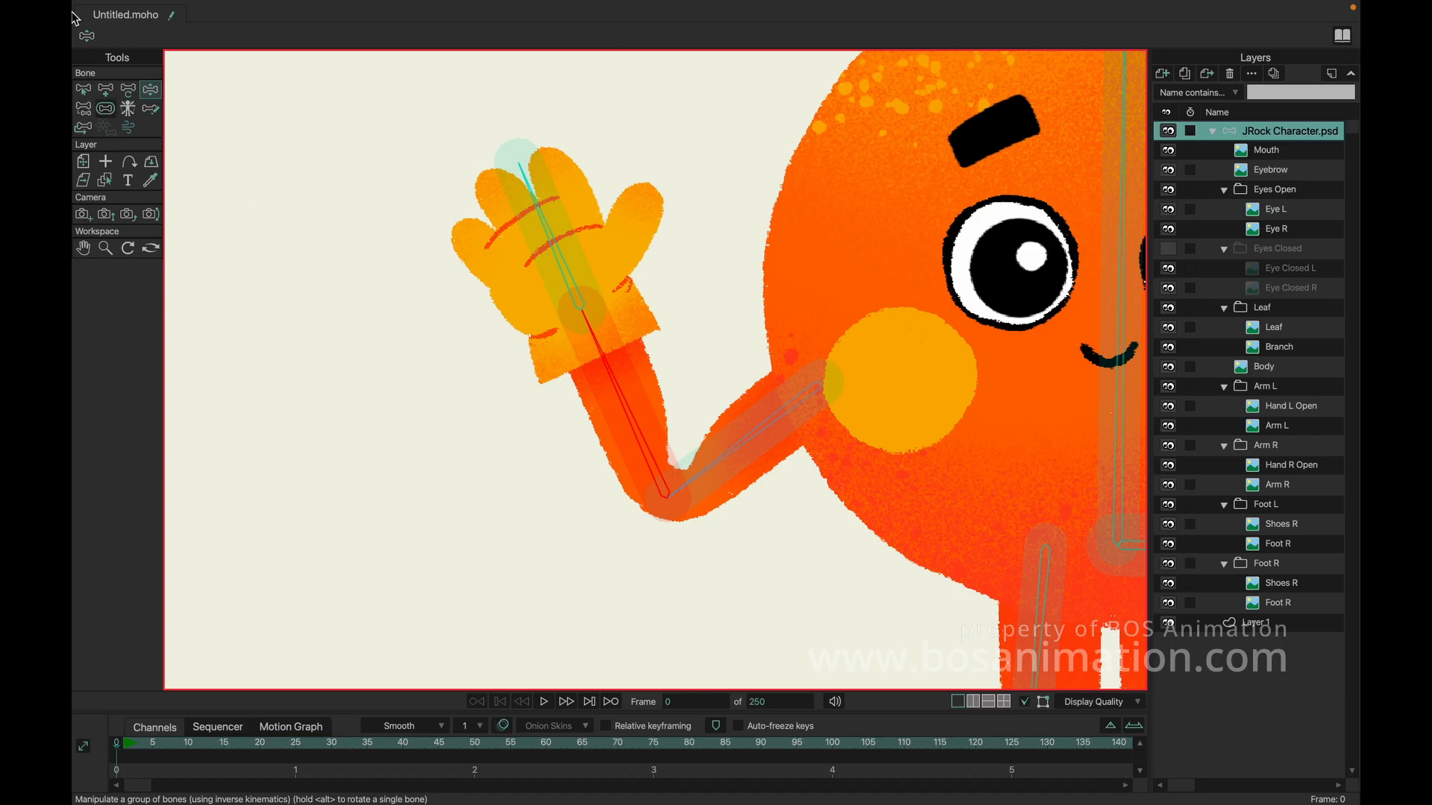
- Reduce the Arm L bone strengths to about 0.1455 for the forearm bone and about 0.0455 for the upper arm bone
left_click(105, 109)
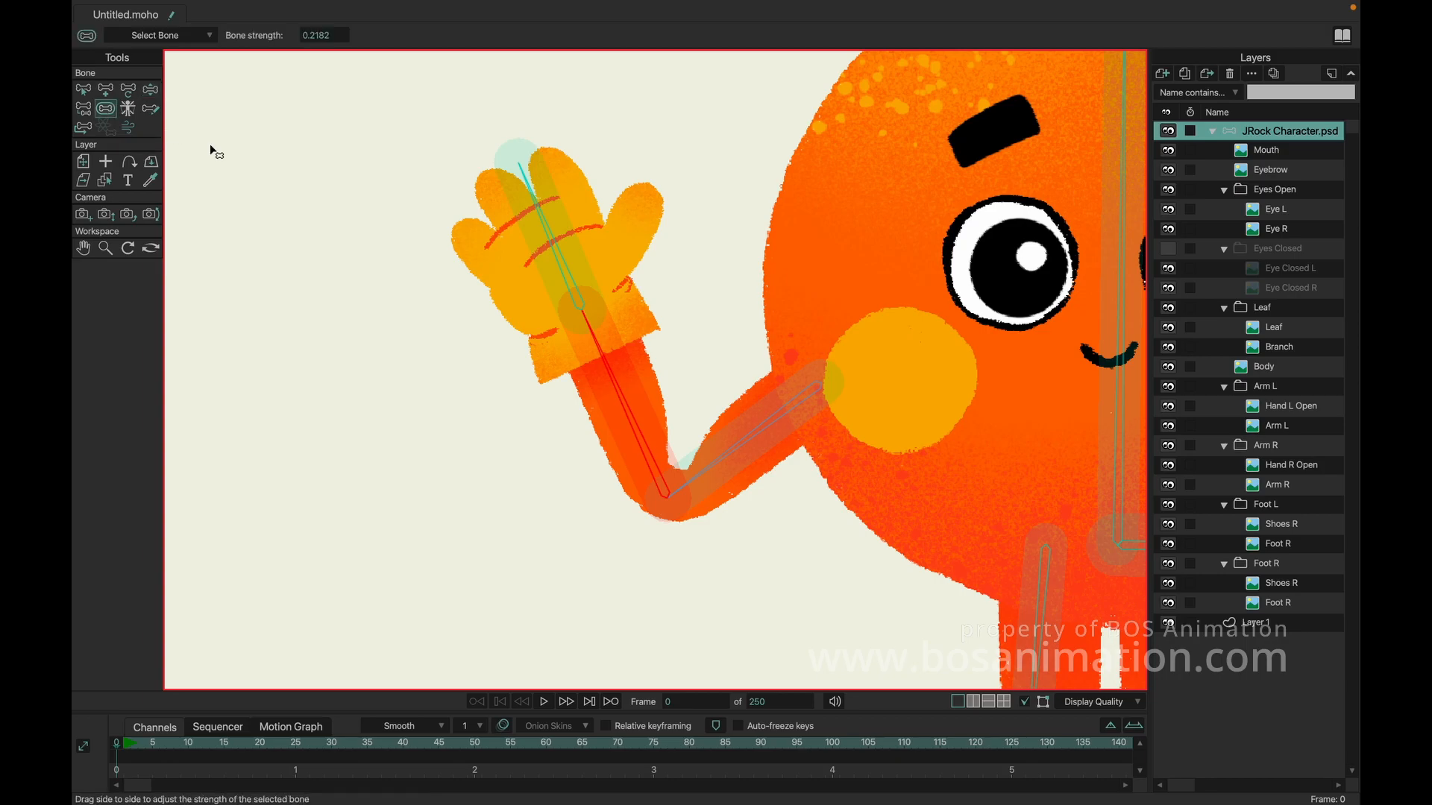
left_click_drag(628, 415, 629, 416)
left_click_drag(735, 439, 637, 435)
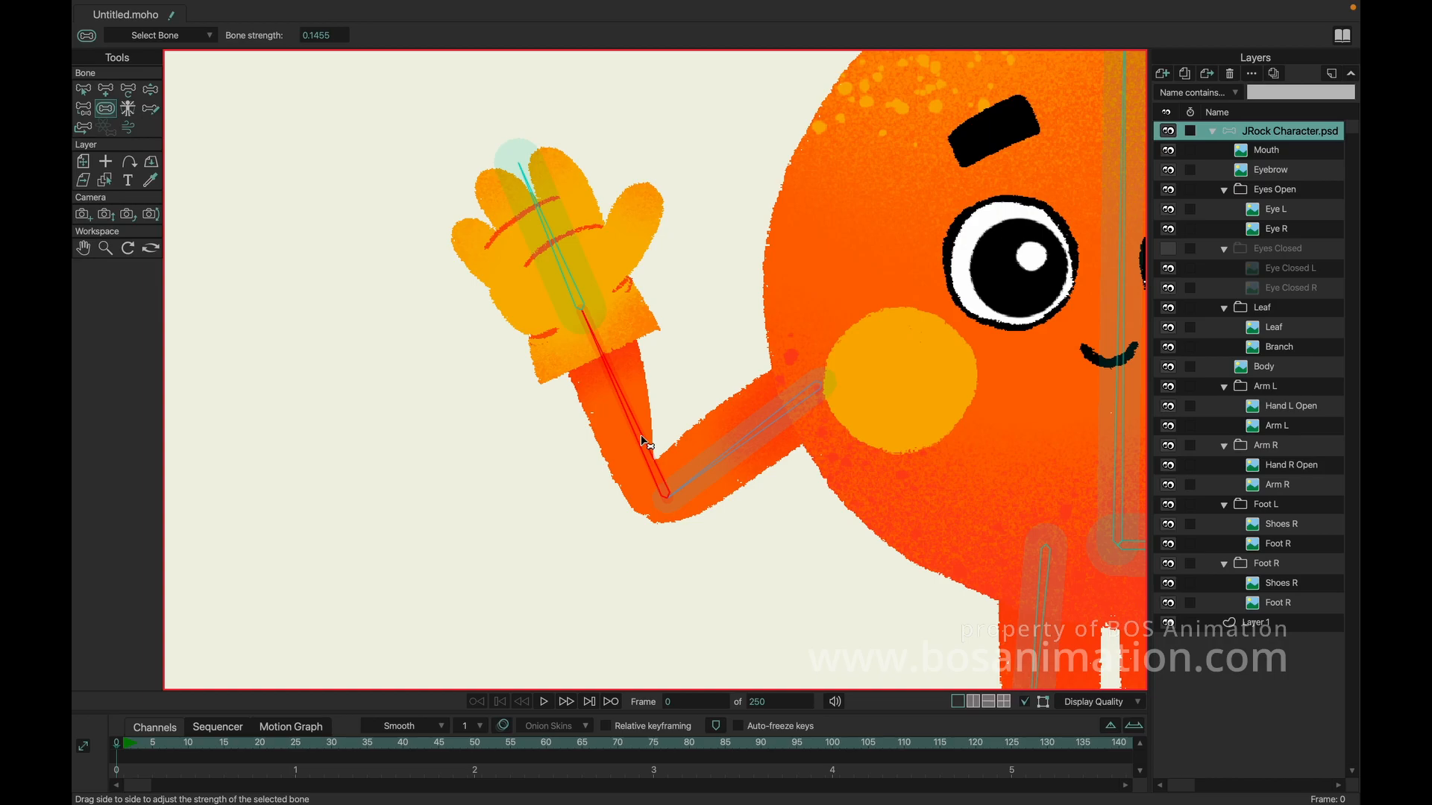
left_click(738, 440)
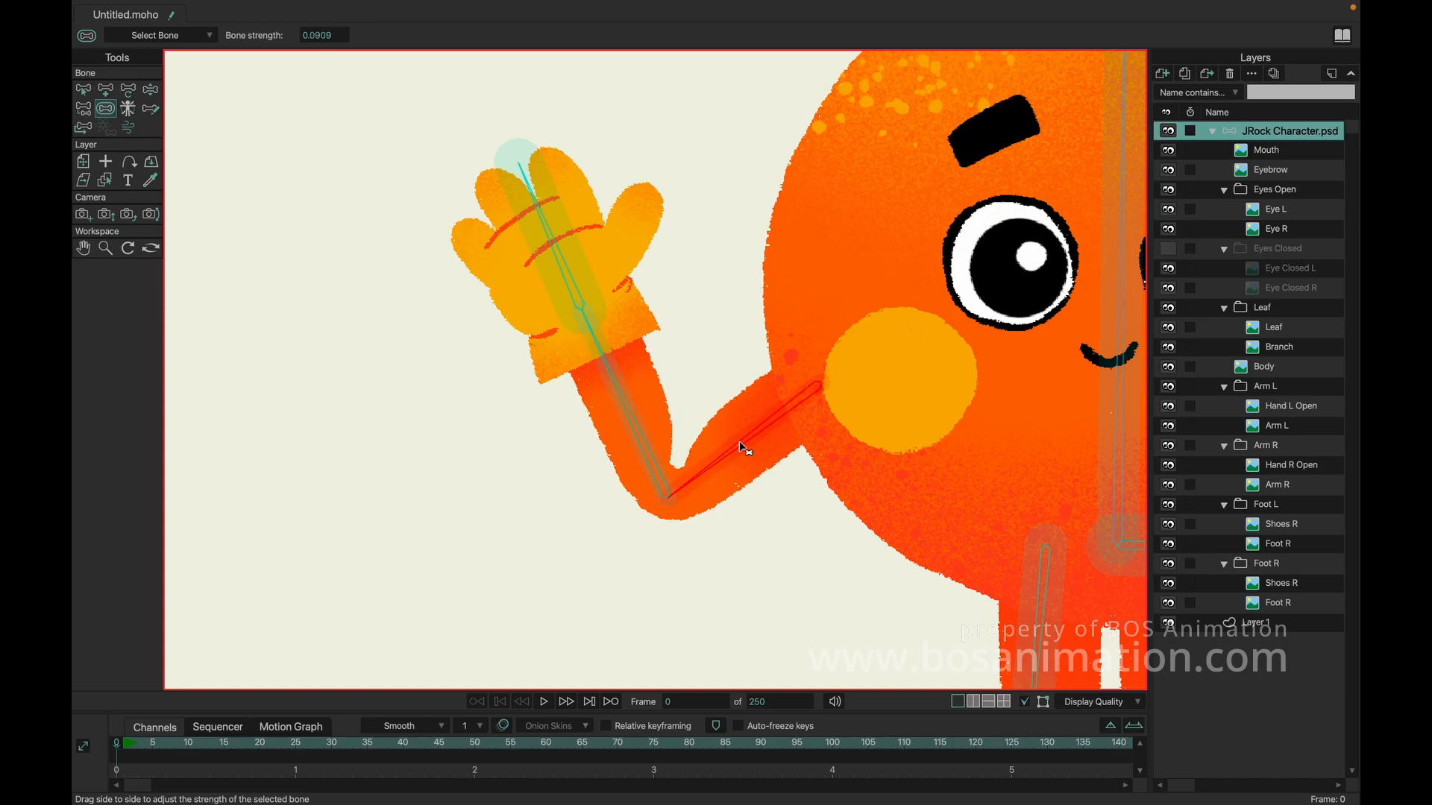
left_click_drag(742, 447, 744, 447)
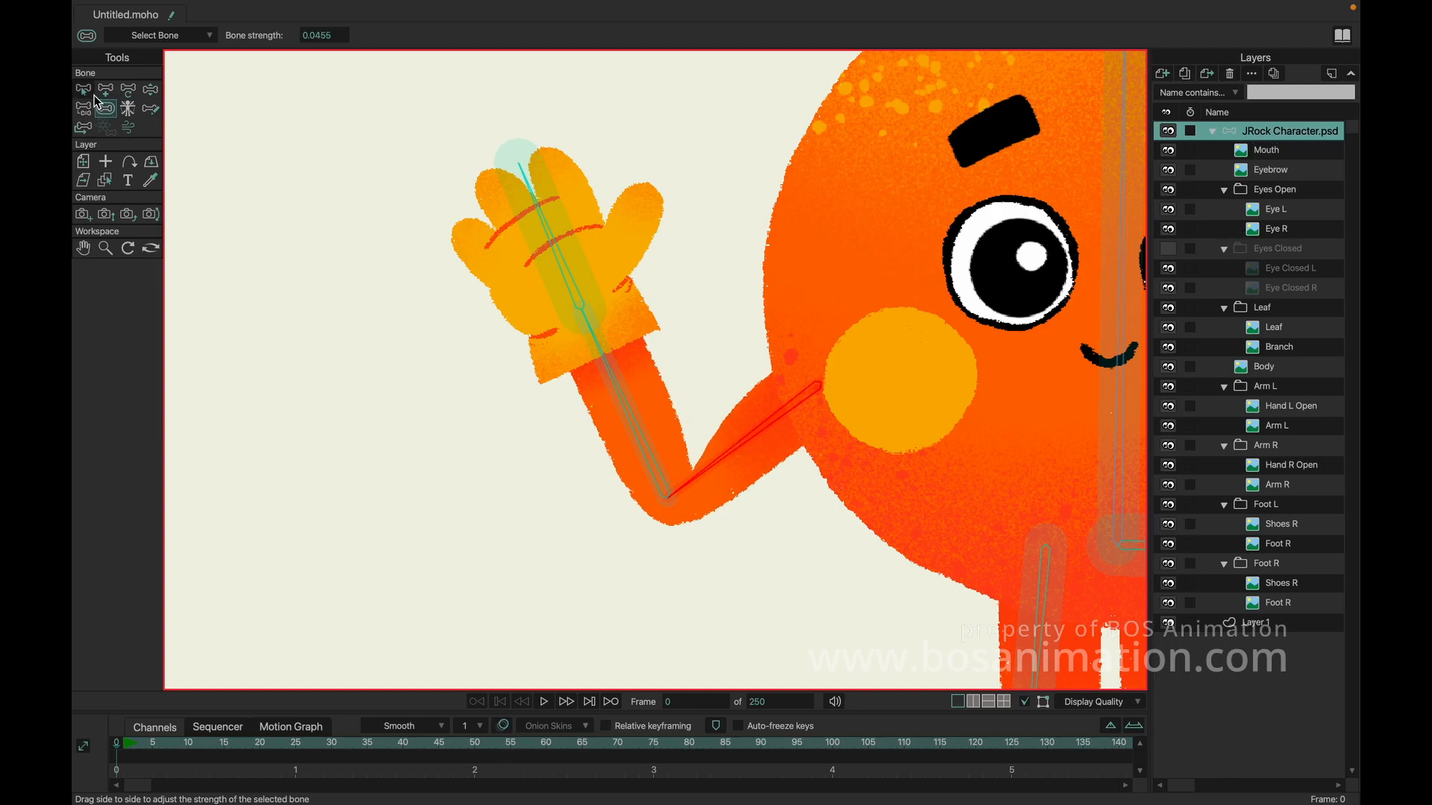
- Re-test the Arm L elbow bend with Manipulate Bones and return the arm to its rest pose
left_click(151, 90)
left_click_drag(642, 409, 474, 340)
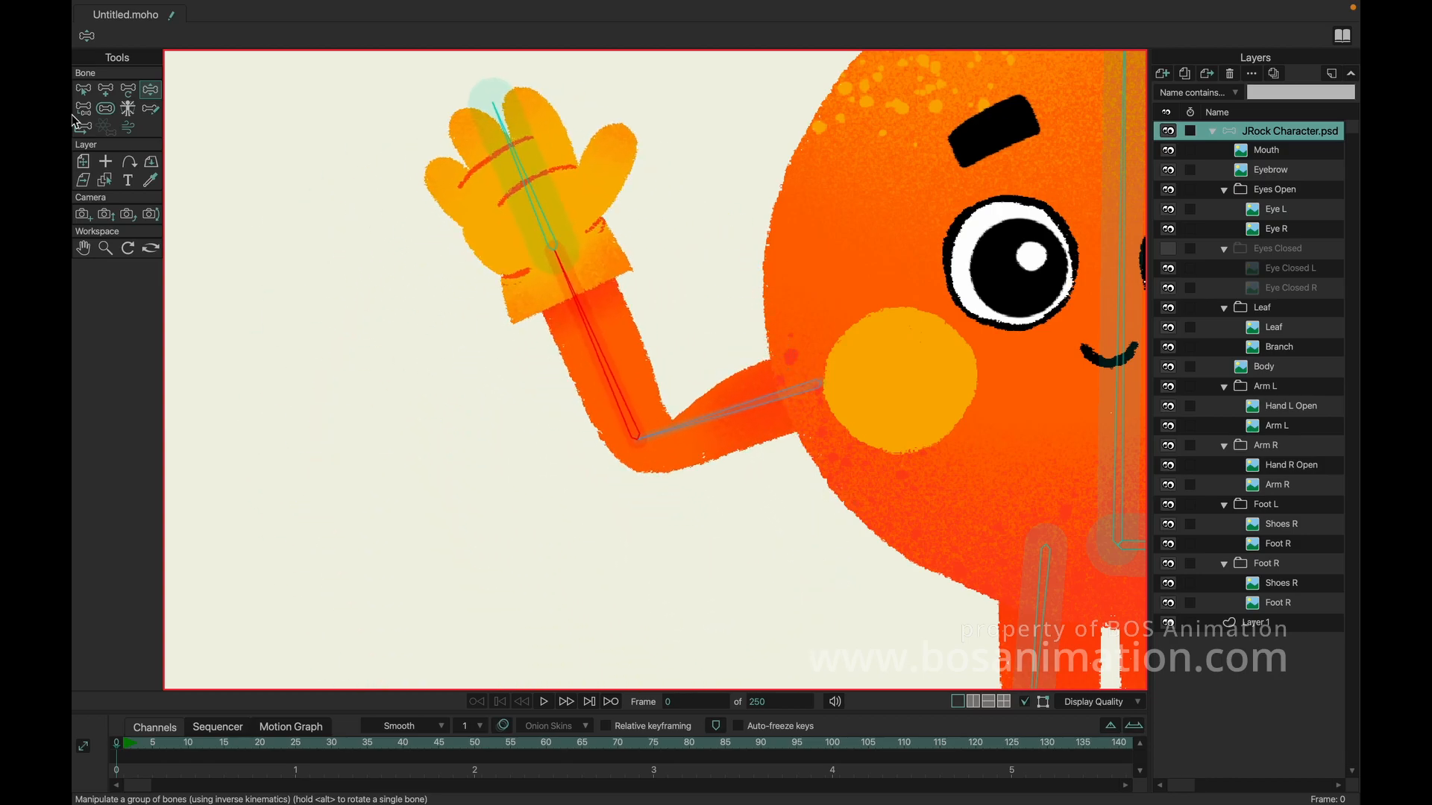
left_click(80, 90)
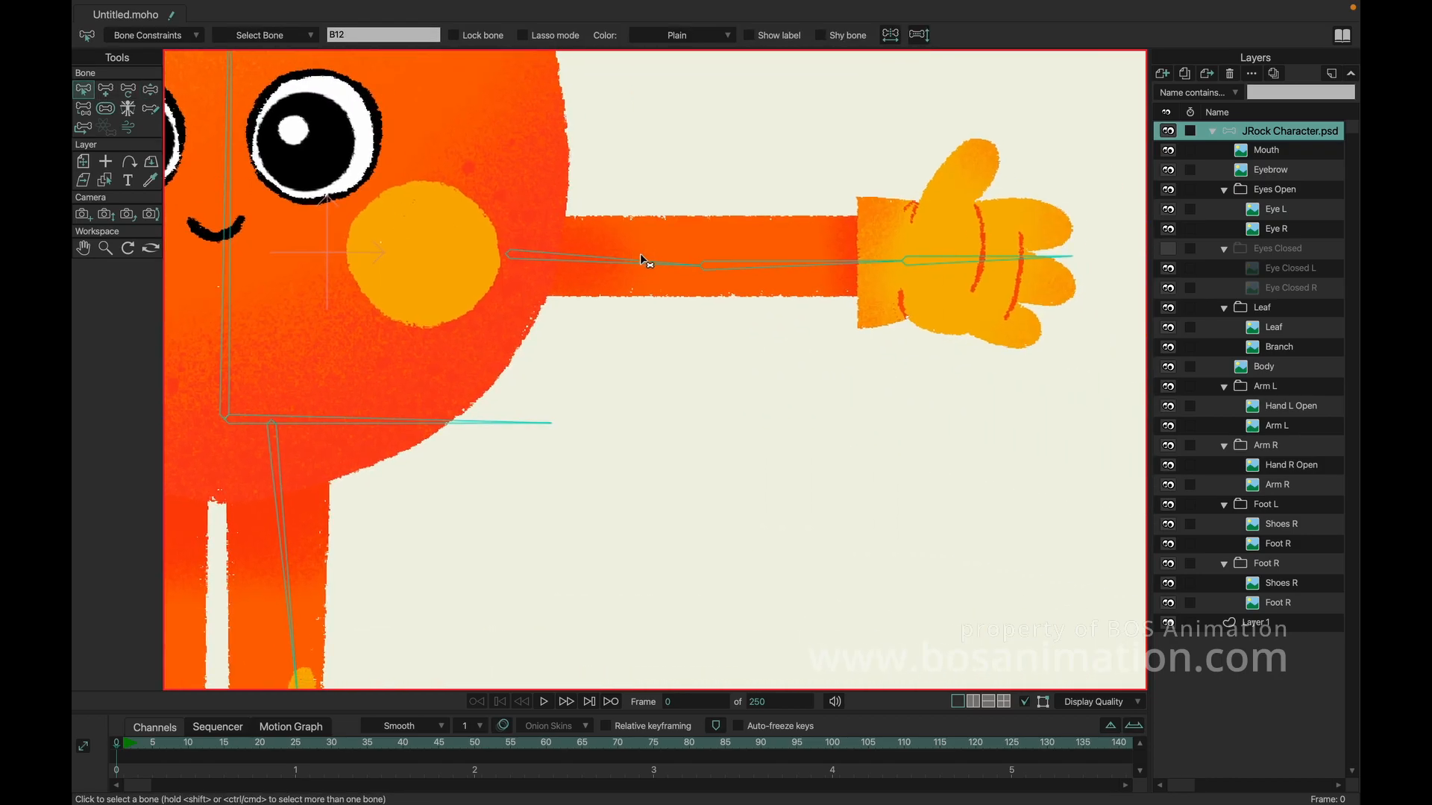
- Bend the Arm R arm and rebalance its bone strengths, adjusting the upper arm bone and setting the forearm bone to about 0.2636
left_click(150, 89)
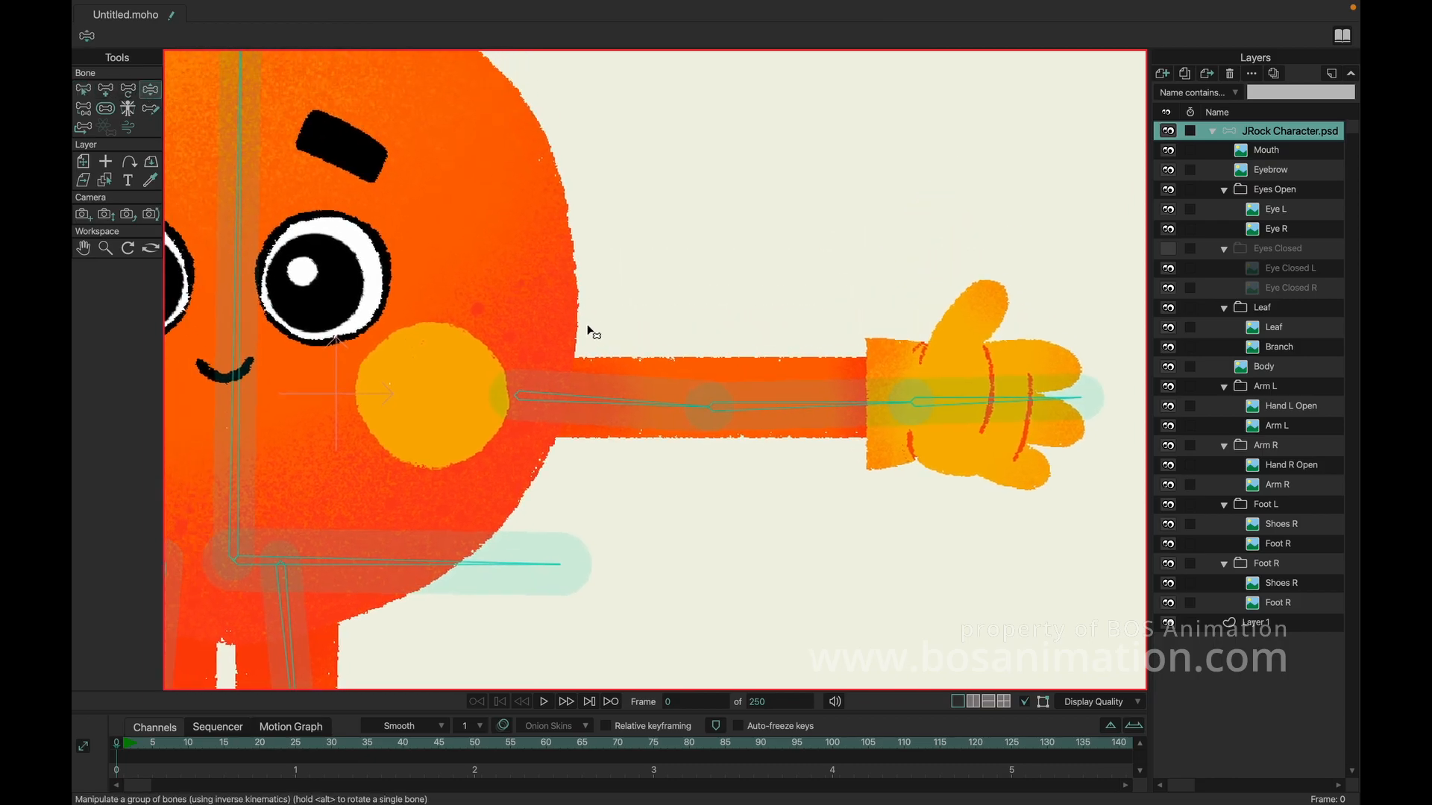
left_click_drag(648, 415, 671, 295)
left_click(105, 109)
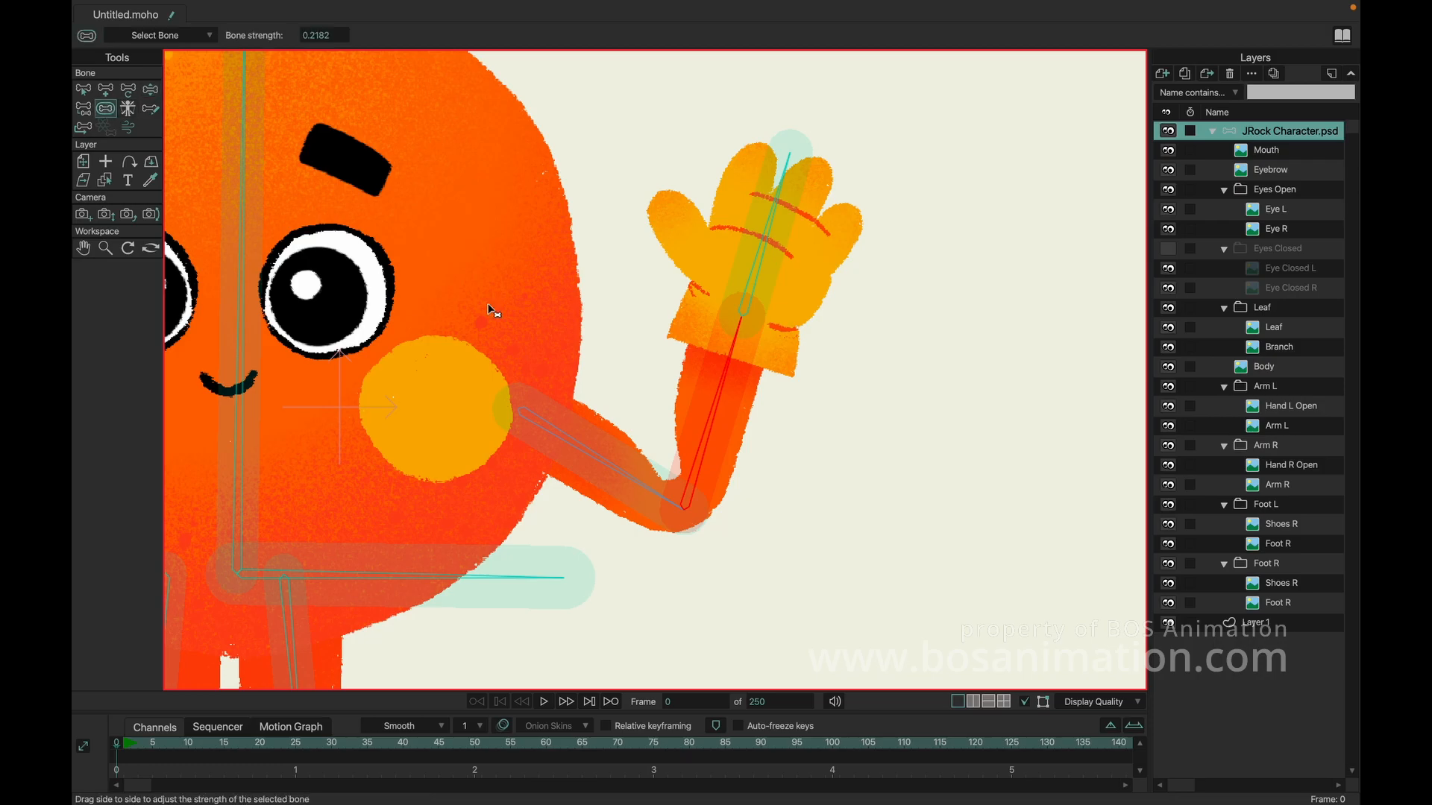
left_click(621, 481)
left_click_drag(619, 479, 613, 477)
left_click(698, 415)
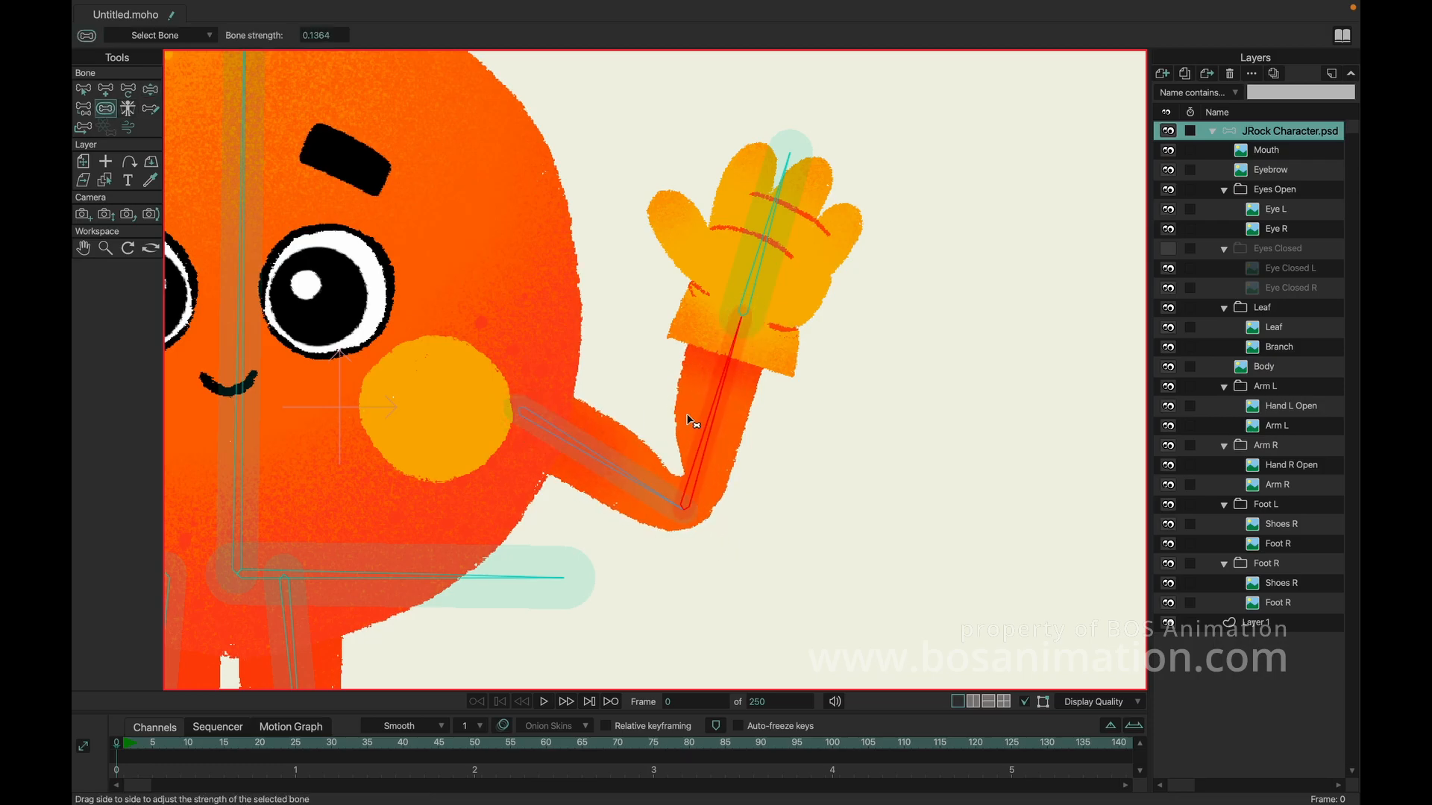
left_click_drag(688, 414, 703, 418)
left_click(625, 474)
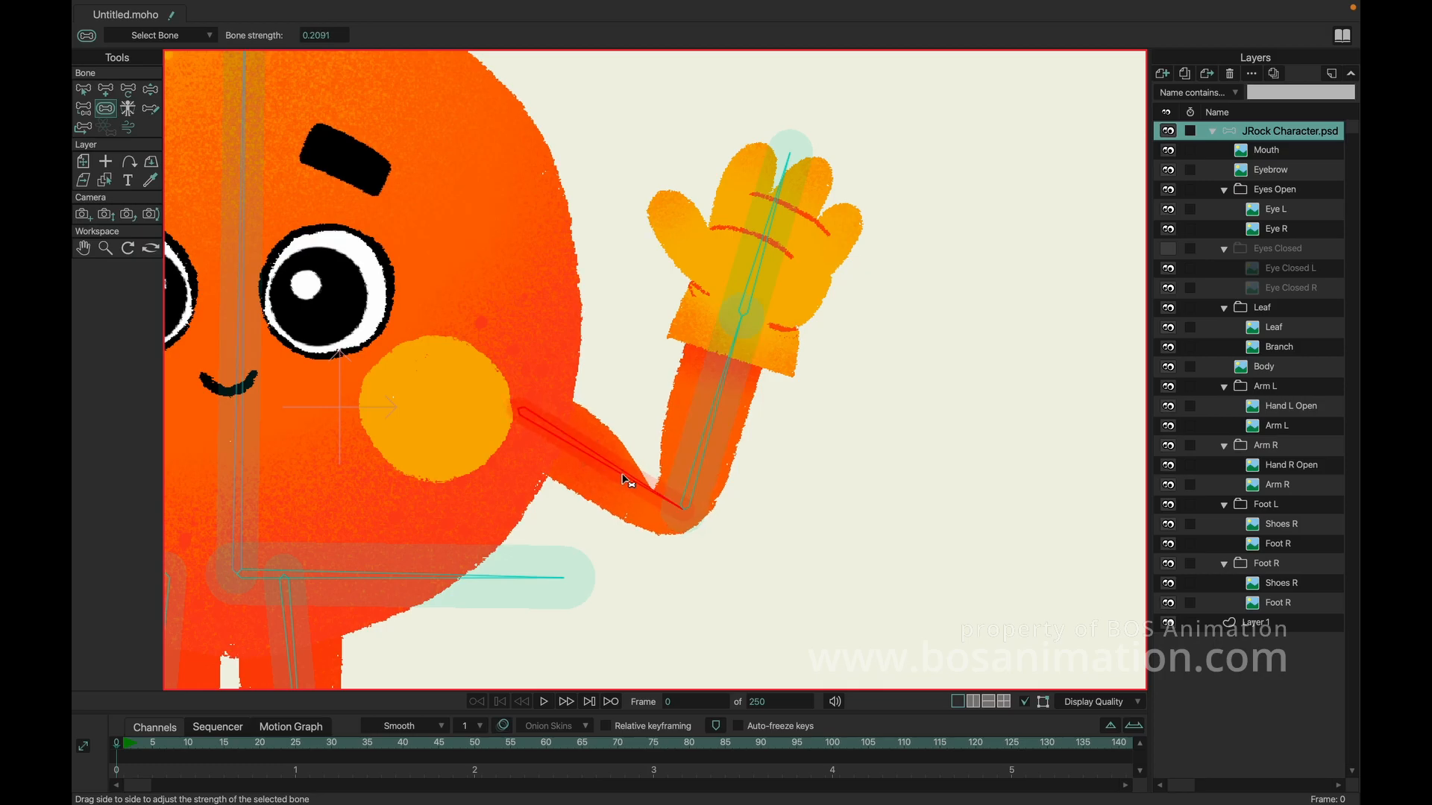
left_click_drag(623, 475, 619, 474)
left_click(696, 430)
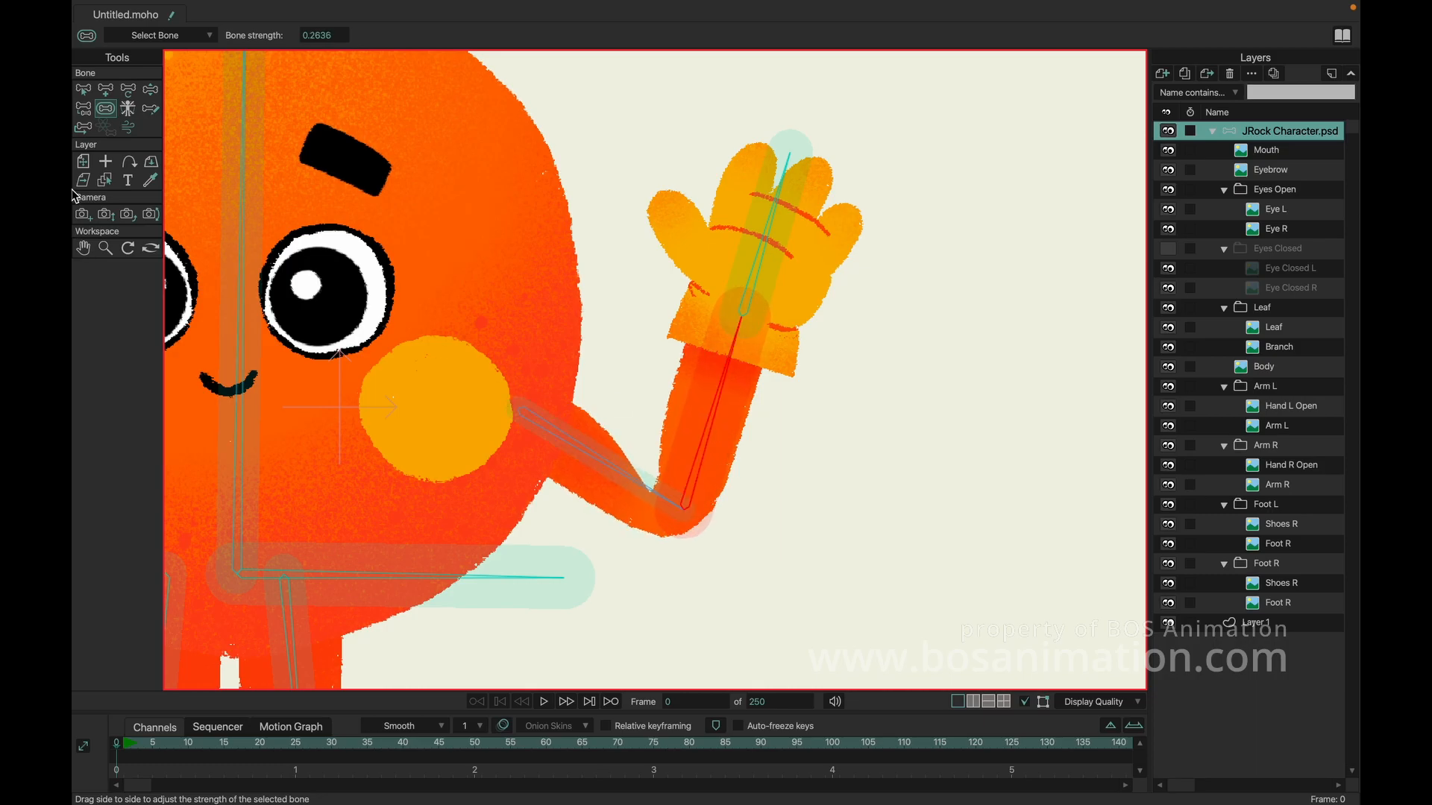
- Reset the pose and re-test the elbow bends of both arms with Manipulate Bones
left_click(150, 90)
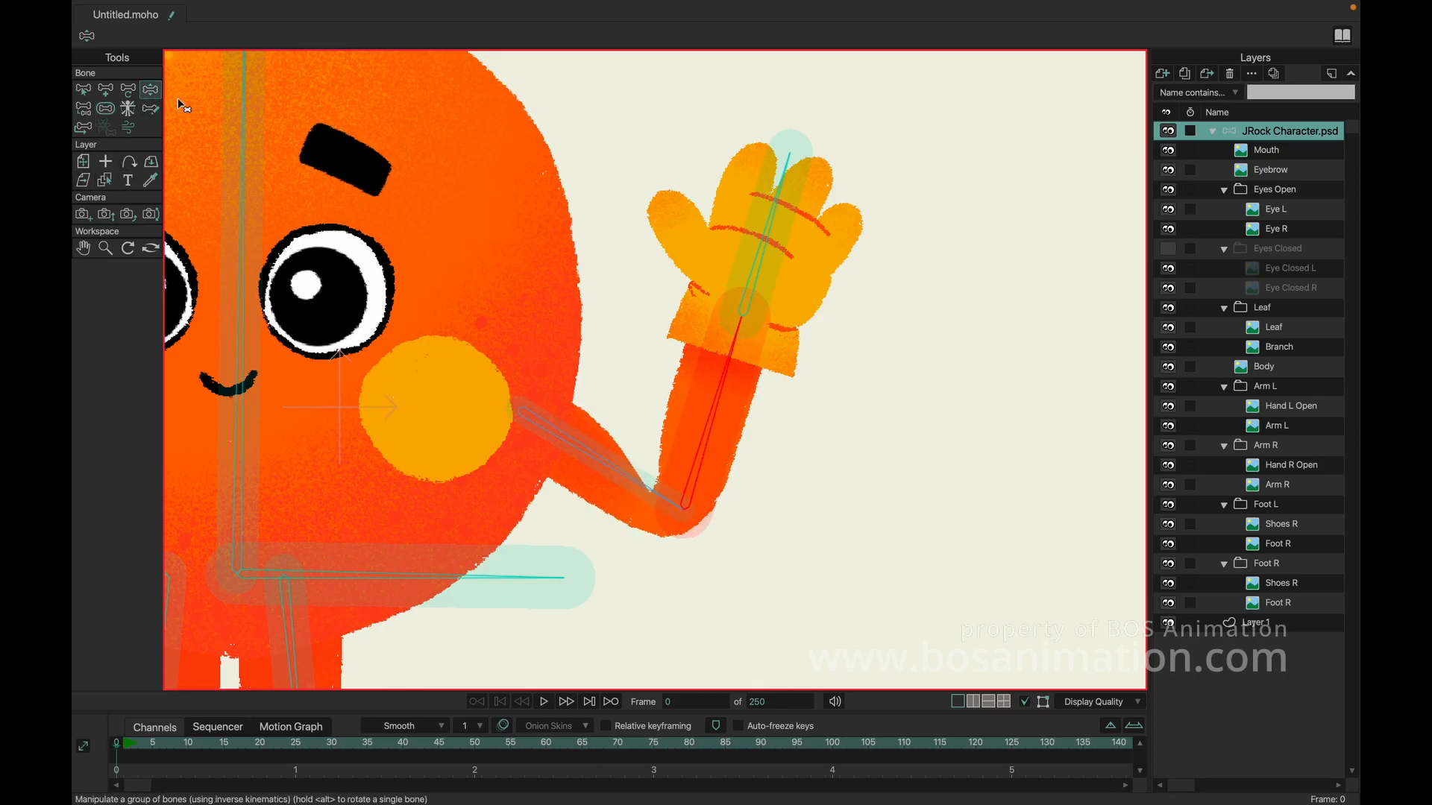
left_click(106, 94)
left_click(150, 91)
mouse_move(632, 386)
left_mouse_down()
mouse_move(736, 486)
mouse_move(678, 239)
mouse_move(623, 211)
mouse_move(684, 214)
left_mouse_up()
mouse_move(579, 270)
left_mouse_down()
mouse_move(856, 280)
mouse_move(766, 297)
left_mouse_up()
left_click_drag(296, 391, 395, 257)
- Bend the leg on the viewer's left at the knee with Manipulate Bones to check its deformation
left_click(105, 248)
scroll(453, 288, "down", 8)
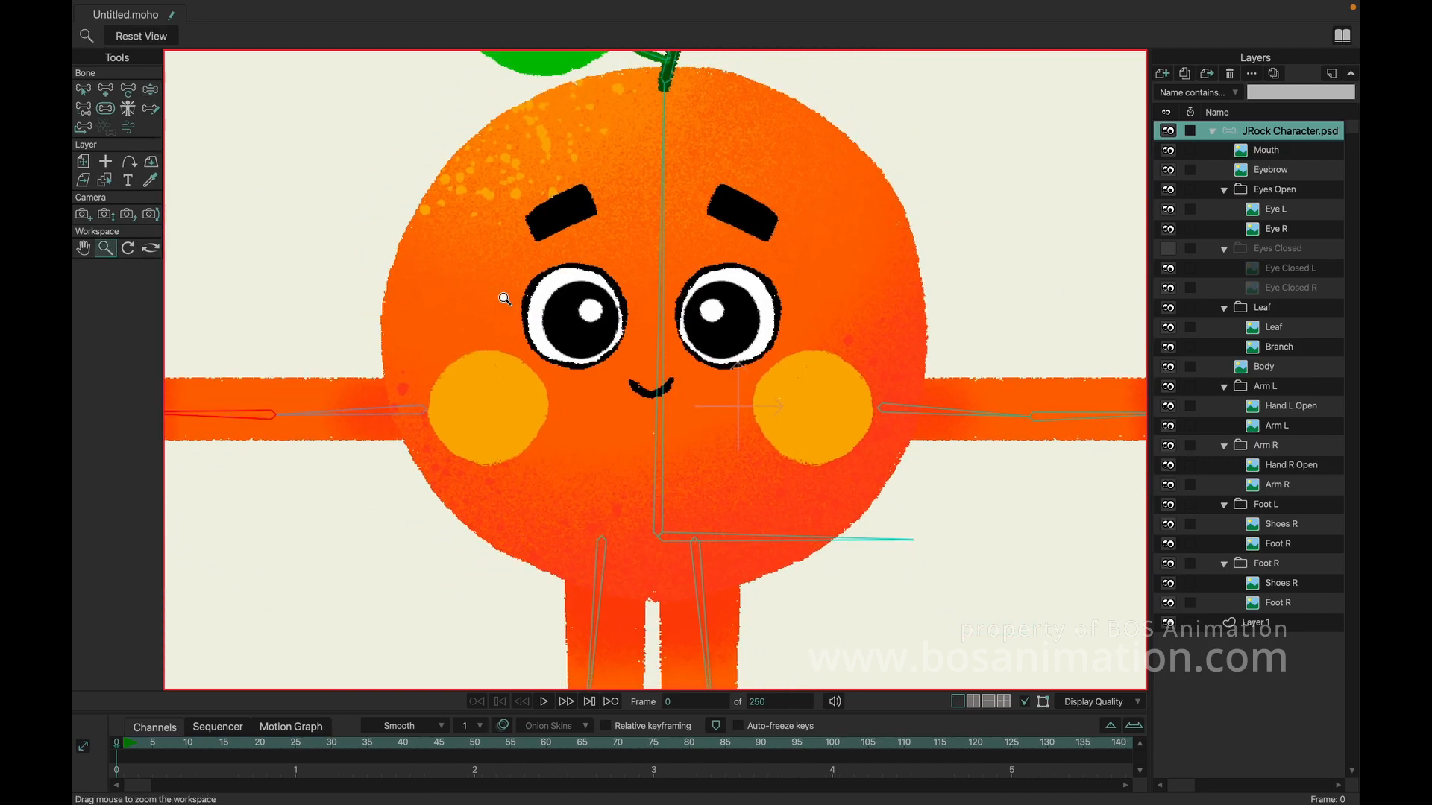
left_click_drag(663, 547, 643, 289)
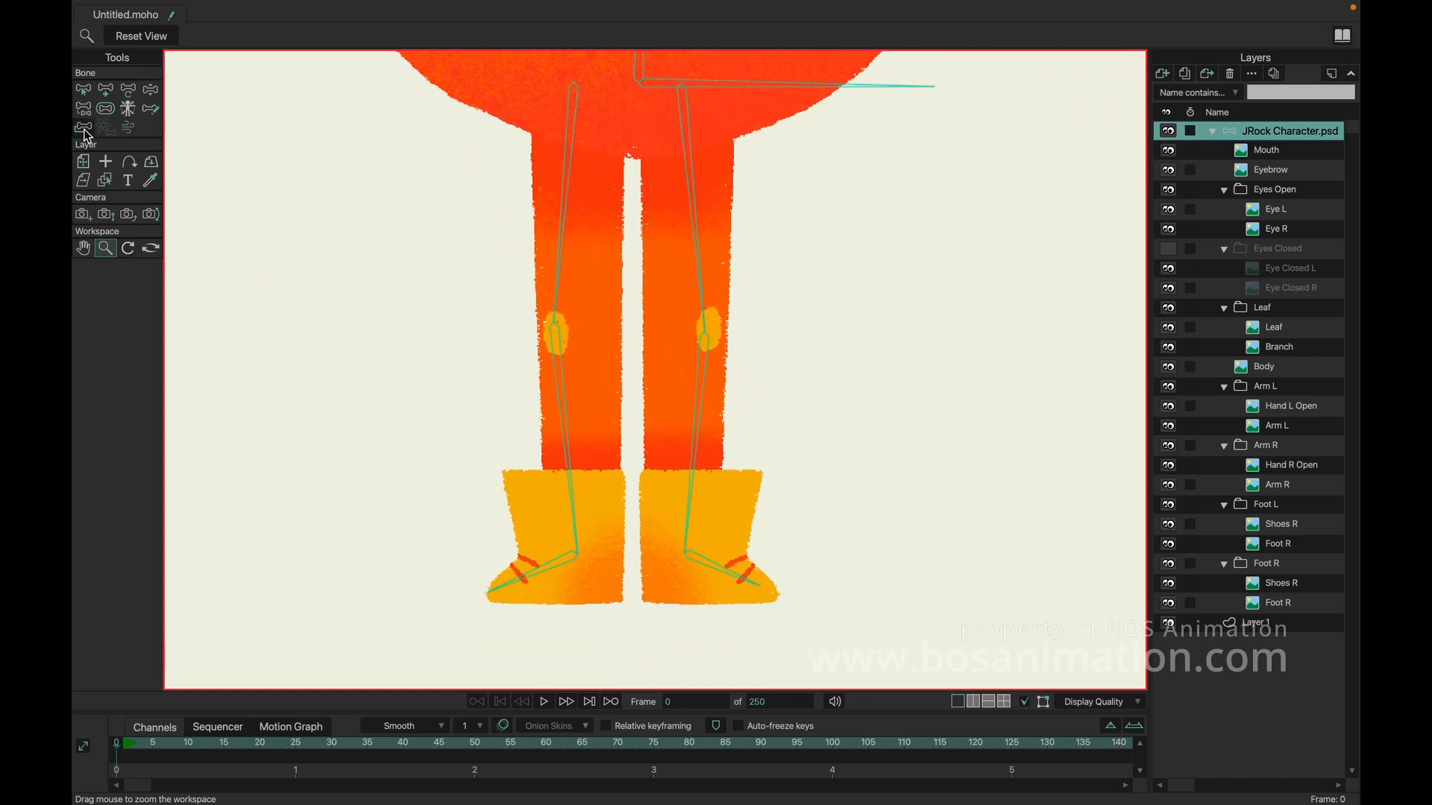
left_click(151, 89)
left_click_drag(540, 217, 627, 242)
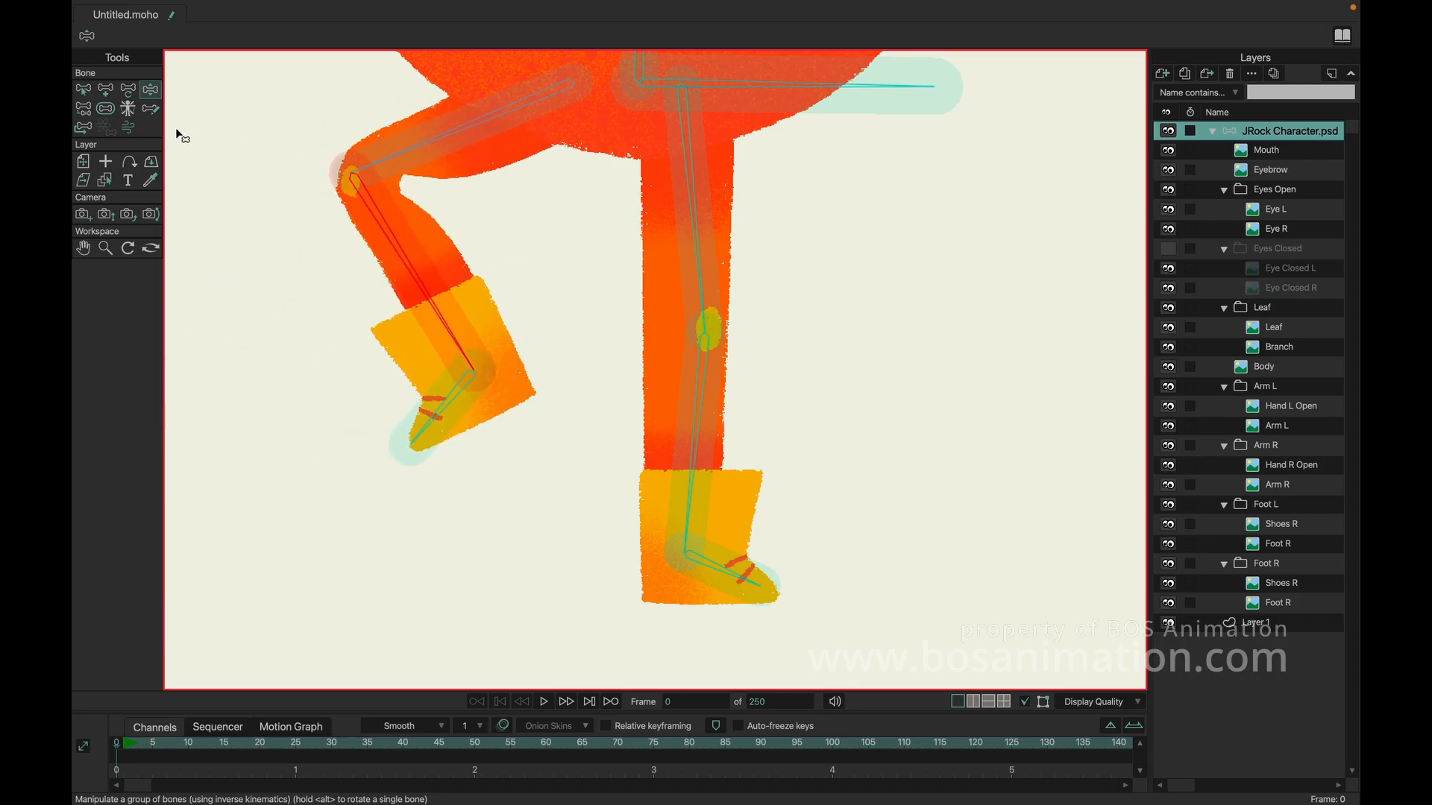
- Rebalance the bent leg's thigh and shin bone strengths around the knee, raising the strength to about 0.2364
left_click(106, 109)
left_click(400, 147)
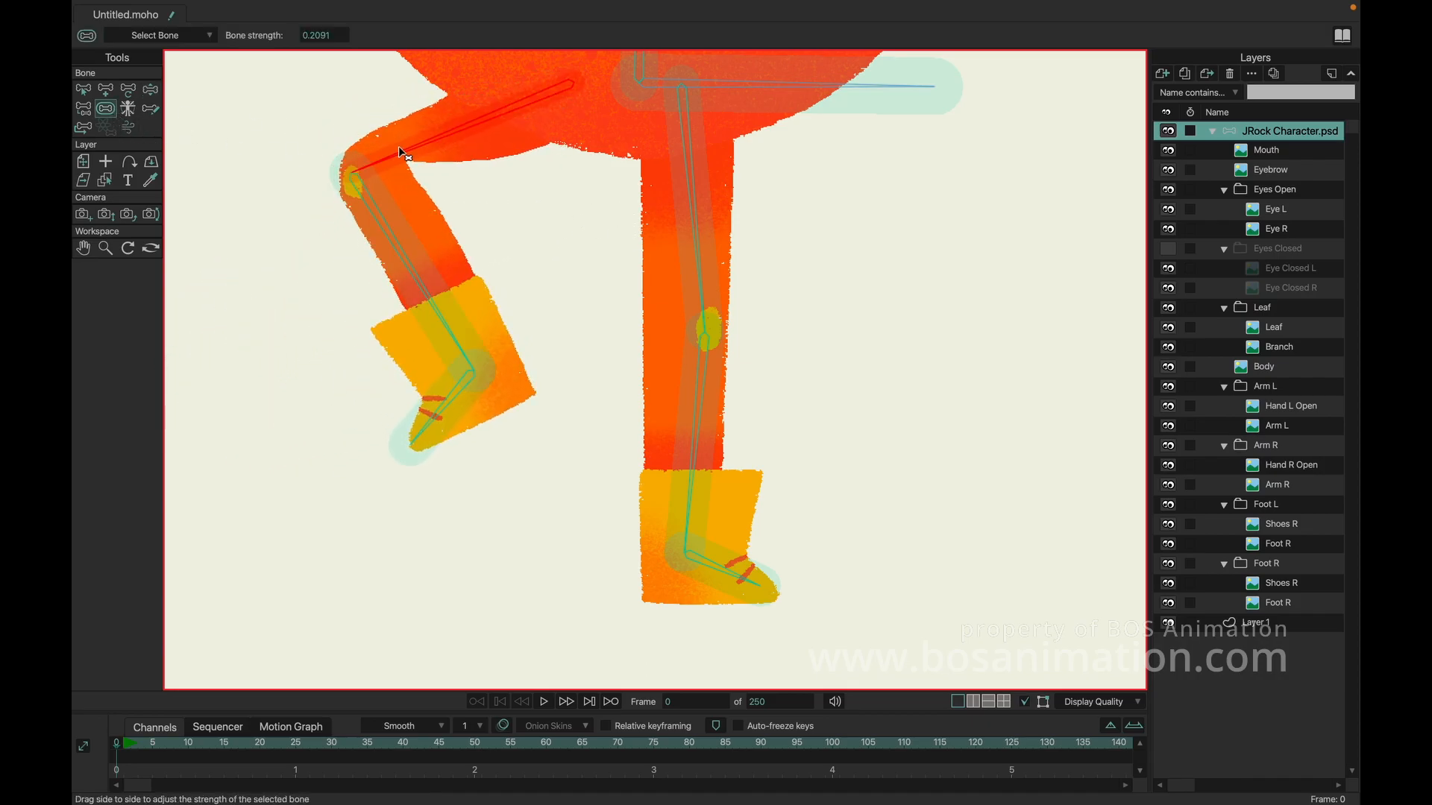
left_click(385, 215)
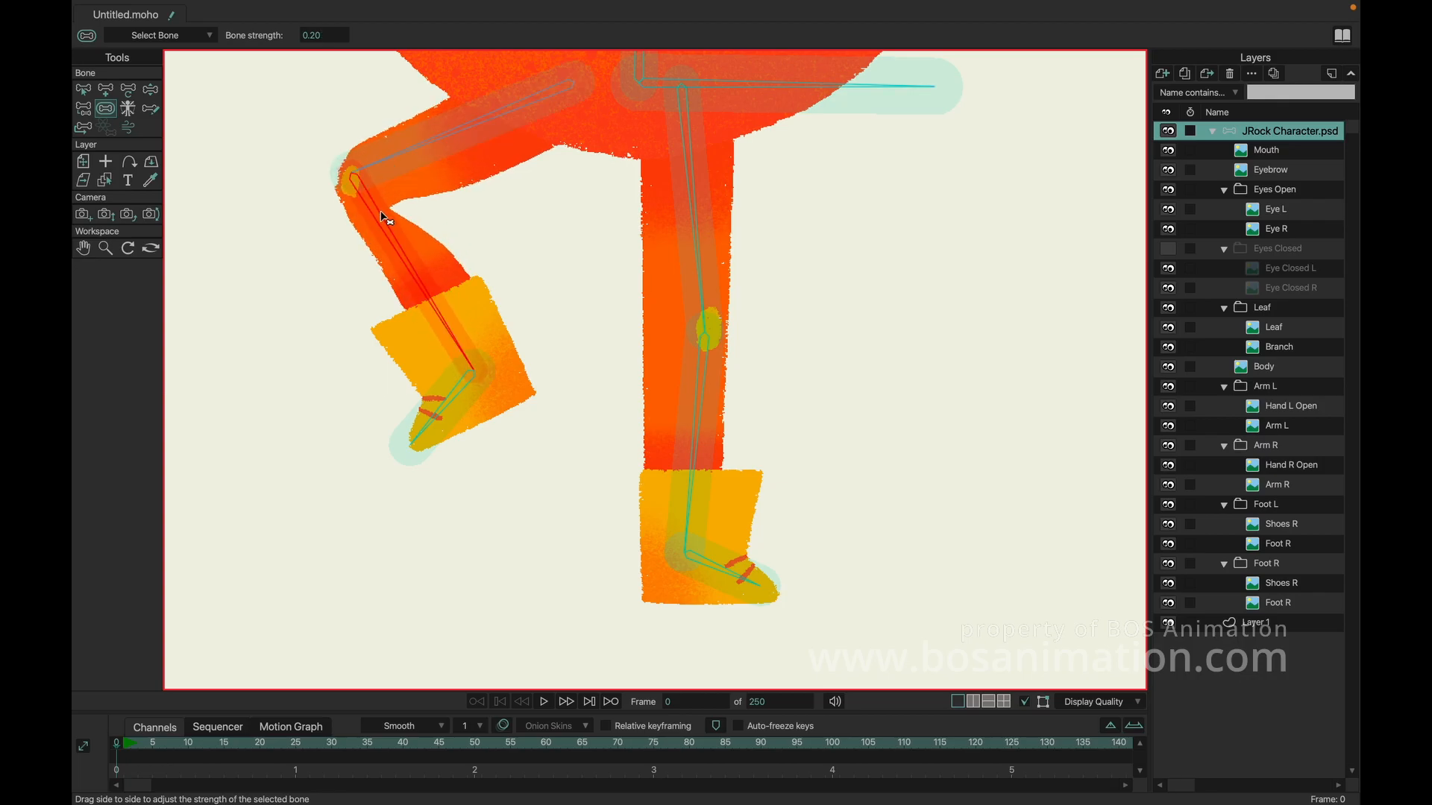
left_click_drag(381, 211, 391, 210)
left_click(406, 151)
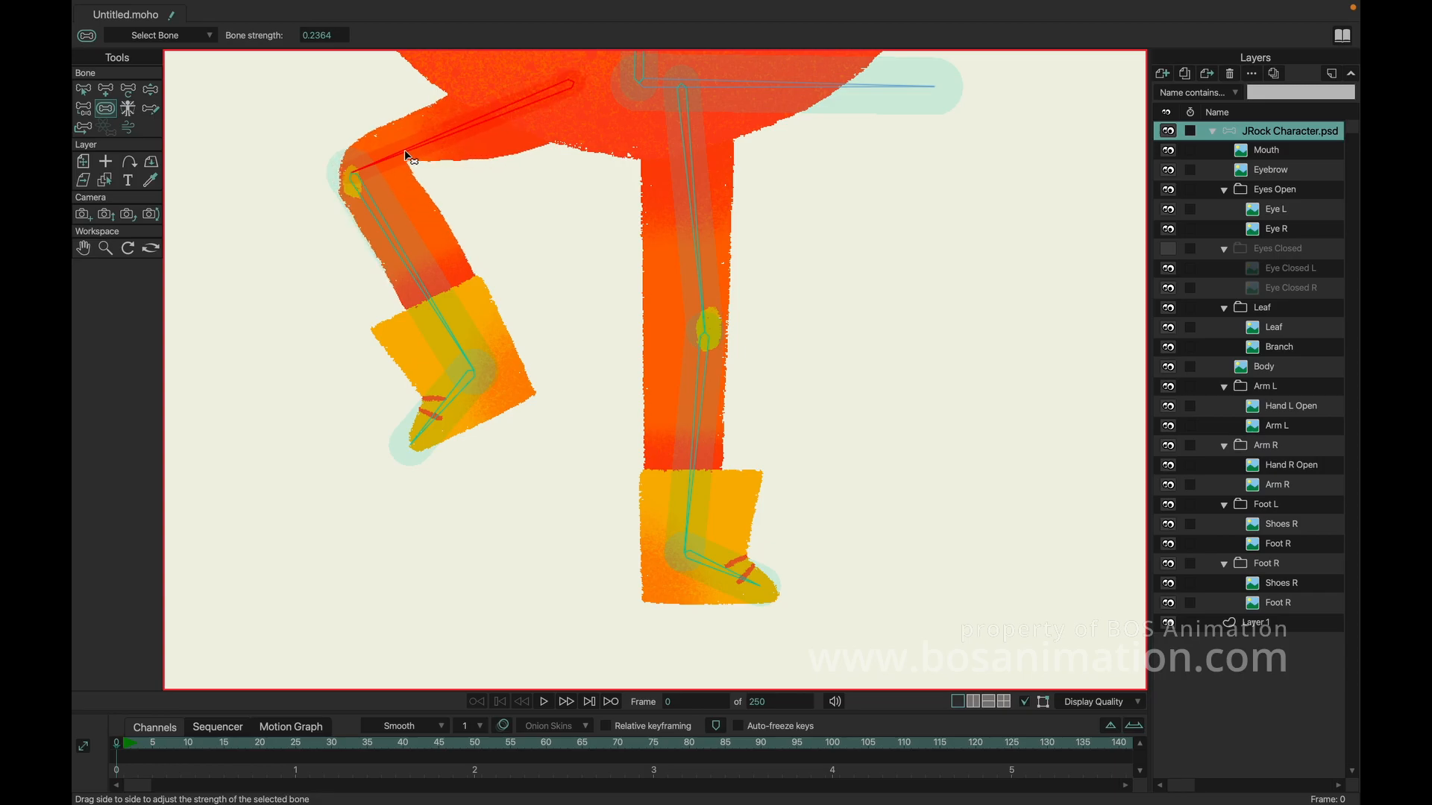
- Re-test the adjusted knee bend with Manipulate Bones and return the leg to its rest pose
key("z")
left_click_drag(507, 211, 506, 338)
left_click_drag(477, 471, 434, 473)
left_click(84, 91)
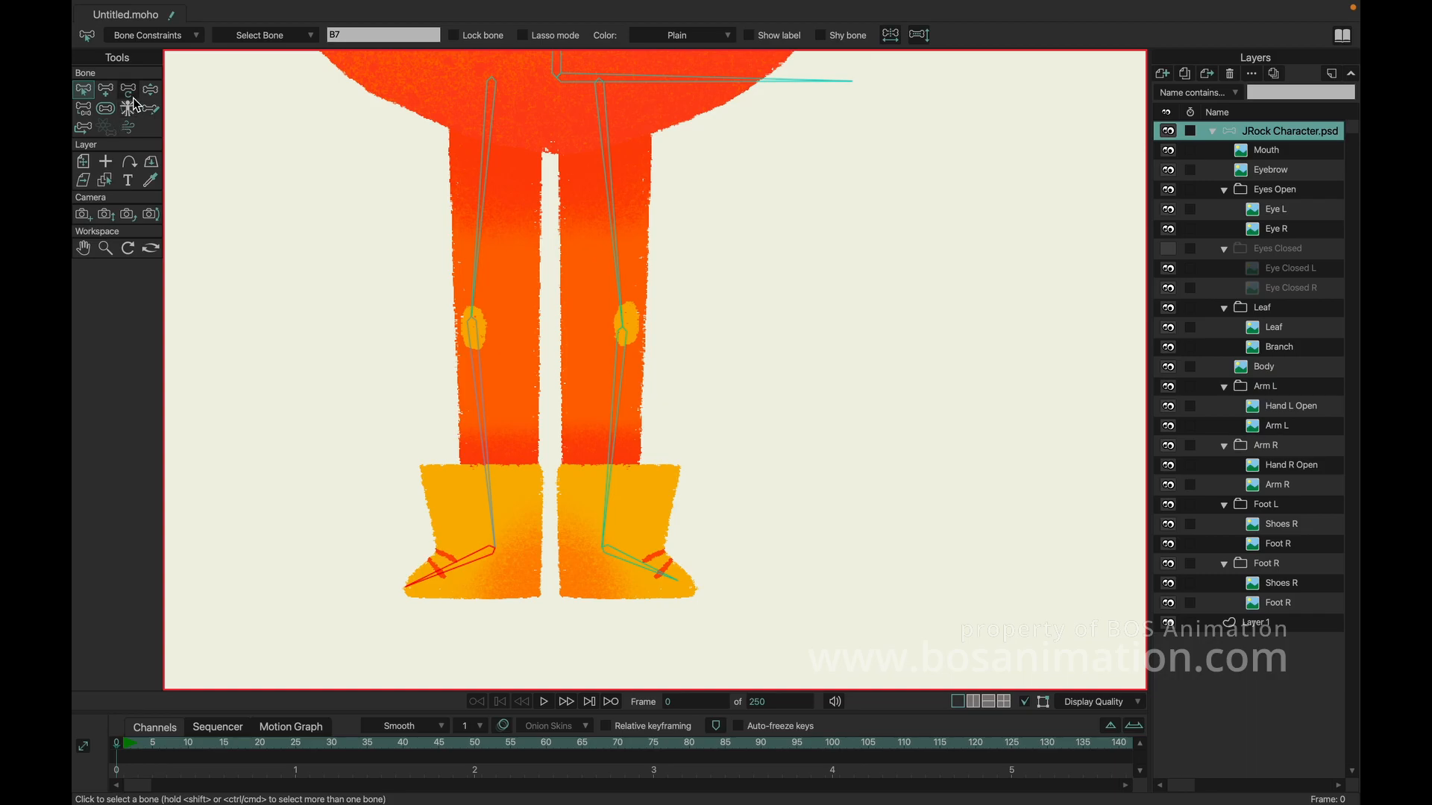
- Bend the leg on the viewer's right and tune its thigh and shin bone strengths, using about 0.1909 for the shin
left_click(151, 90)
left_click_drag(610, 192, 622, 239)
left_click(106, 108)
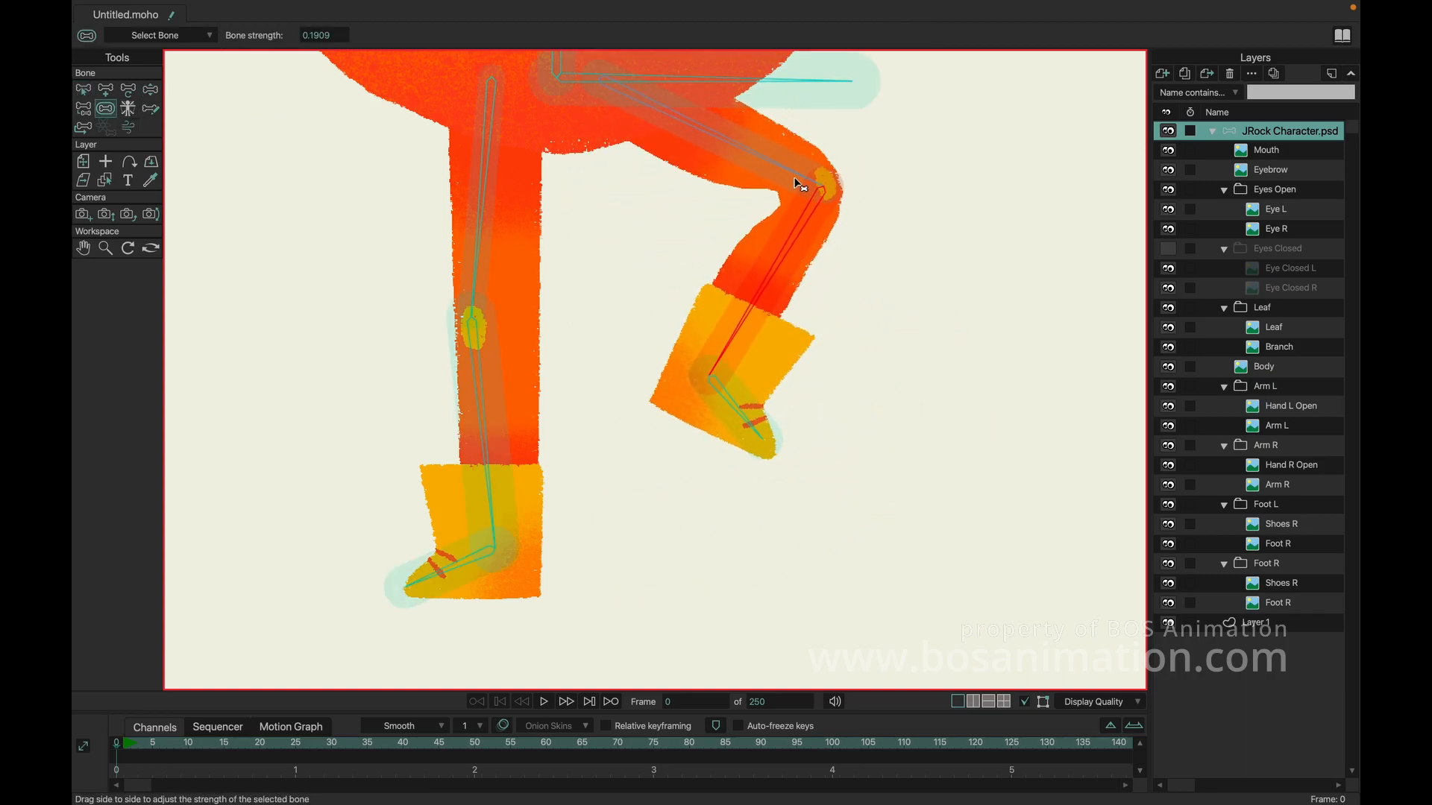
left_click(777, 173)
mouse_move(776, 179)
left_mouse_down()
mouse_move(629, 170)
mouse_move(685, 140)
mouse_move(592, 339)
mouse_move(871, 362)
mouse_move(991, 320)
mouse_move(1109, 388)
mouse_move(888, 435)
mouse_move(790, 483)
left_mouse_up()
- Re-test the knee and foot bend of the leg on the viewer's right and reset the pose
left_click(151, 89)
left_click_drag(798, 472, 793, 469)
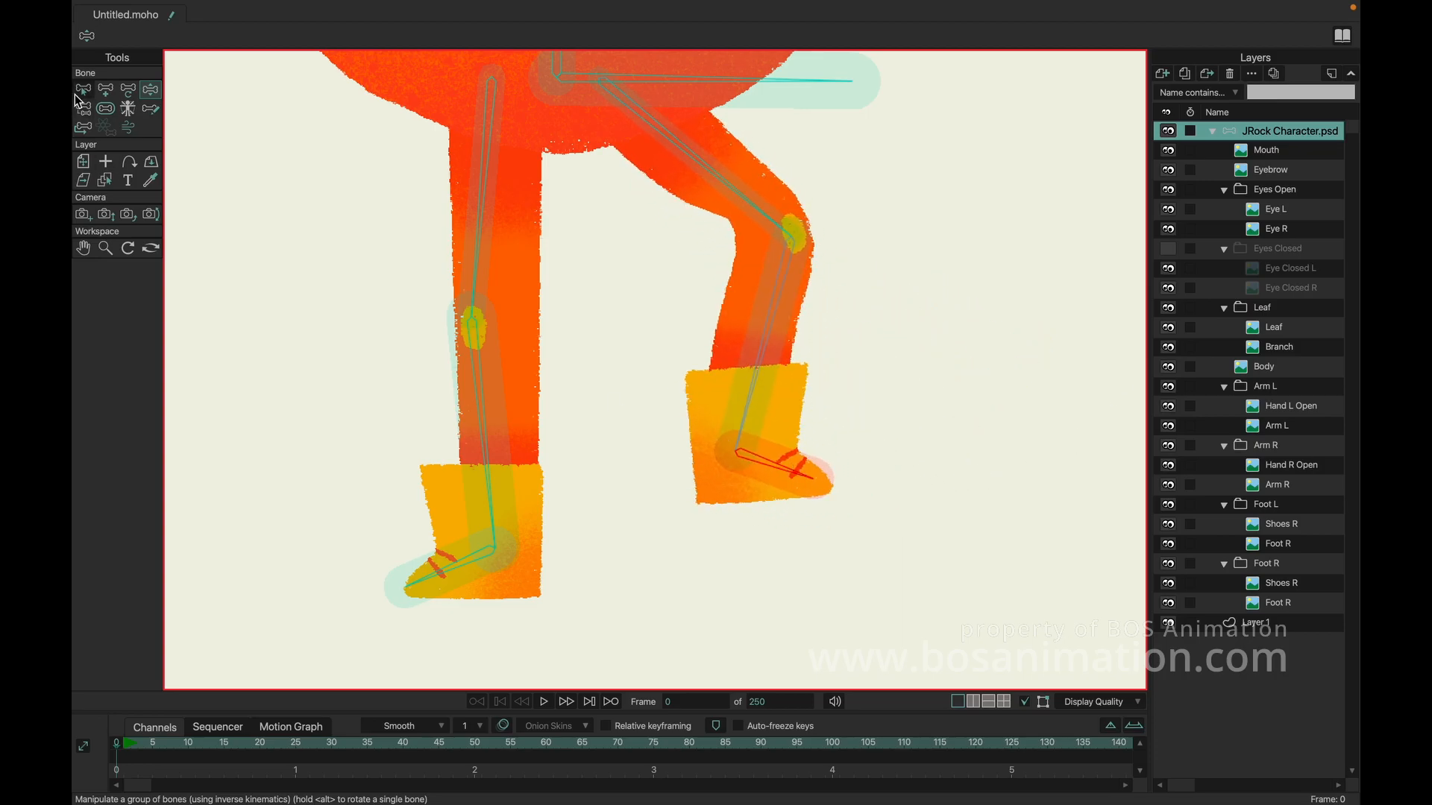
left_click(80, 92)
- Show the whole character and test tilting the body and swinging the arm with Manipulate Bones
left_click_drag(563, 186, 759, 477)
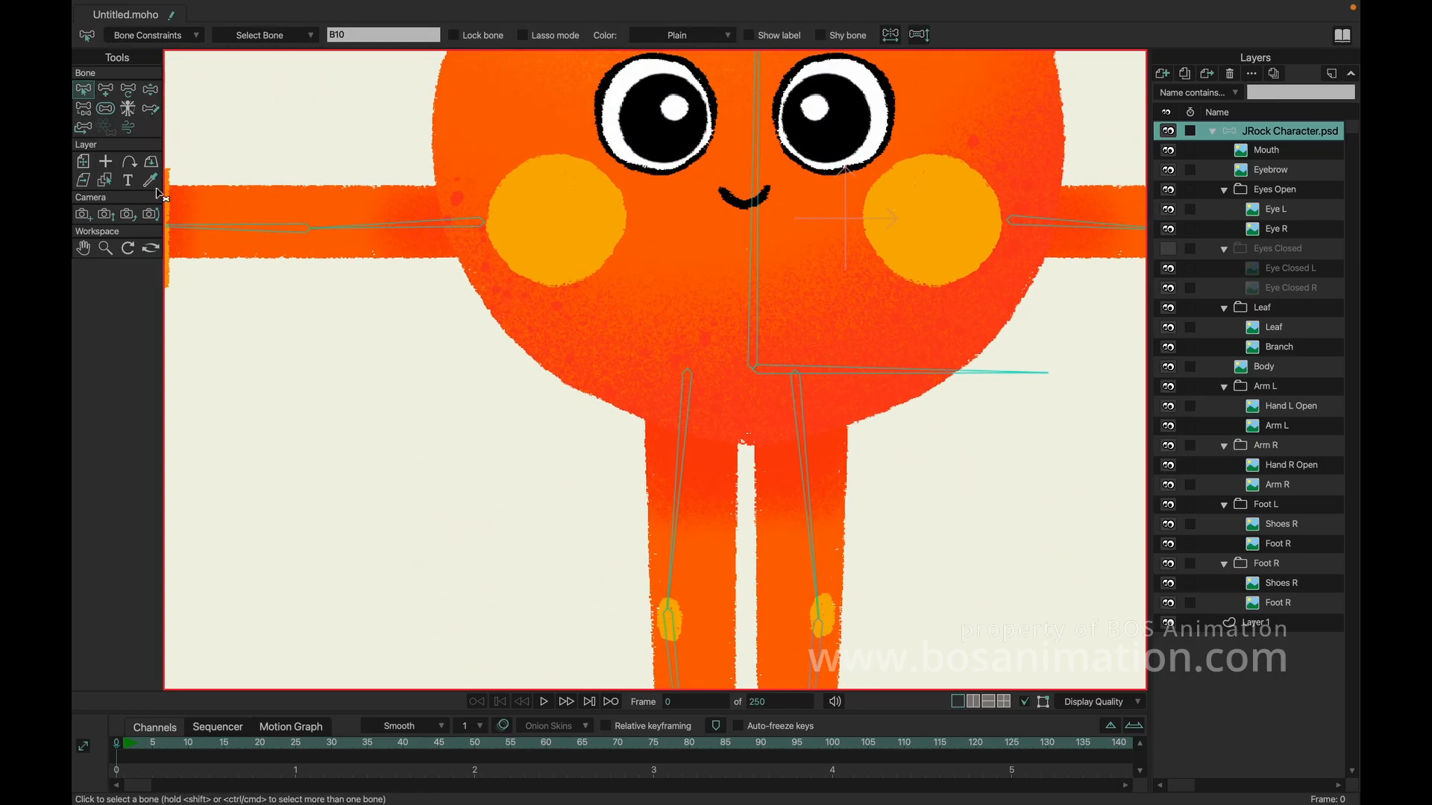
left_click(106, 247)
left_click_drag(759, 212, 684, 235)
left_click(151, 91)
left_click_drag(710, 342, 675, 295)
left_click_drag(524, 246, 508, 207)
left_click_drag(508, 207, 512, 316)
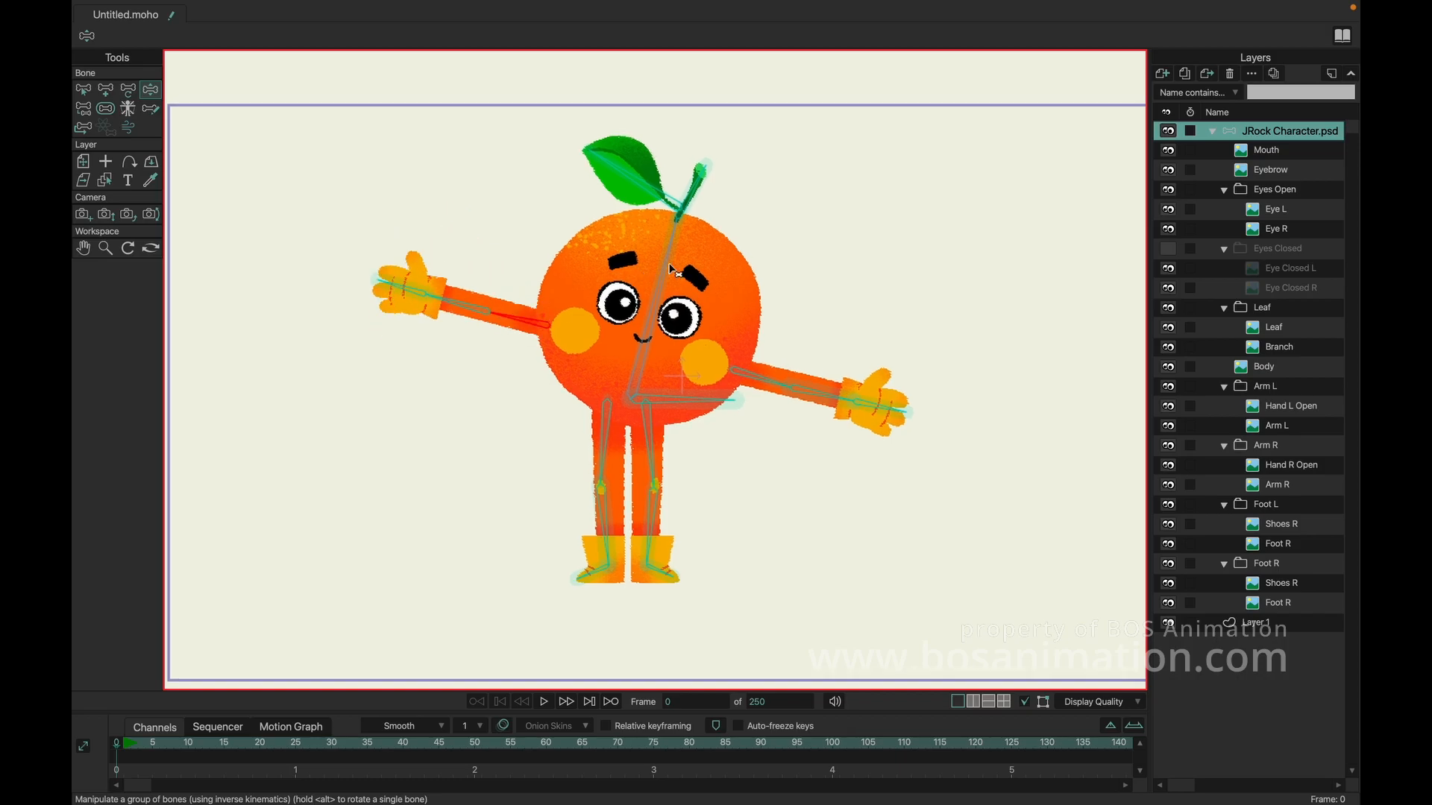
left_click_drag(660, 264, 622, 260)
- Test the movement of both arms and the leaf with Manipulate Bones
left_click_drag(433, 364, 474, 243)
left_click_drag(733, 342, 738, 362)
left_click_drag(786, 376, 748, 236)
mouse_move(624, 187)
left_mouse_down()
mouse_move(681, 198)
mouse_move(614, 178)
mouse_move(632, 164)
left_mouse_up()
- Test the movement of both legs with Manipulate Bones and return the character to its rest pose
left_click_drag(605, 432, 570, 419)
left_click_drag(487, 449, 522, 498)
left_click_drag(656, 533, 720, 498)
left_click_drag(681, 419, 688, 414)
left_click_drag(747, 489, 633, 491)
key("b")
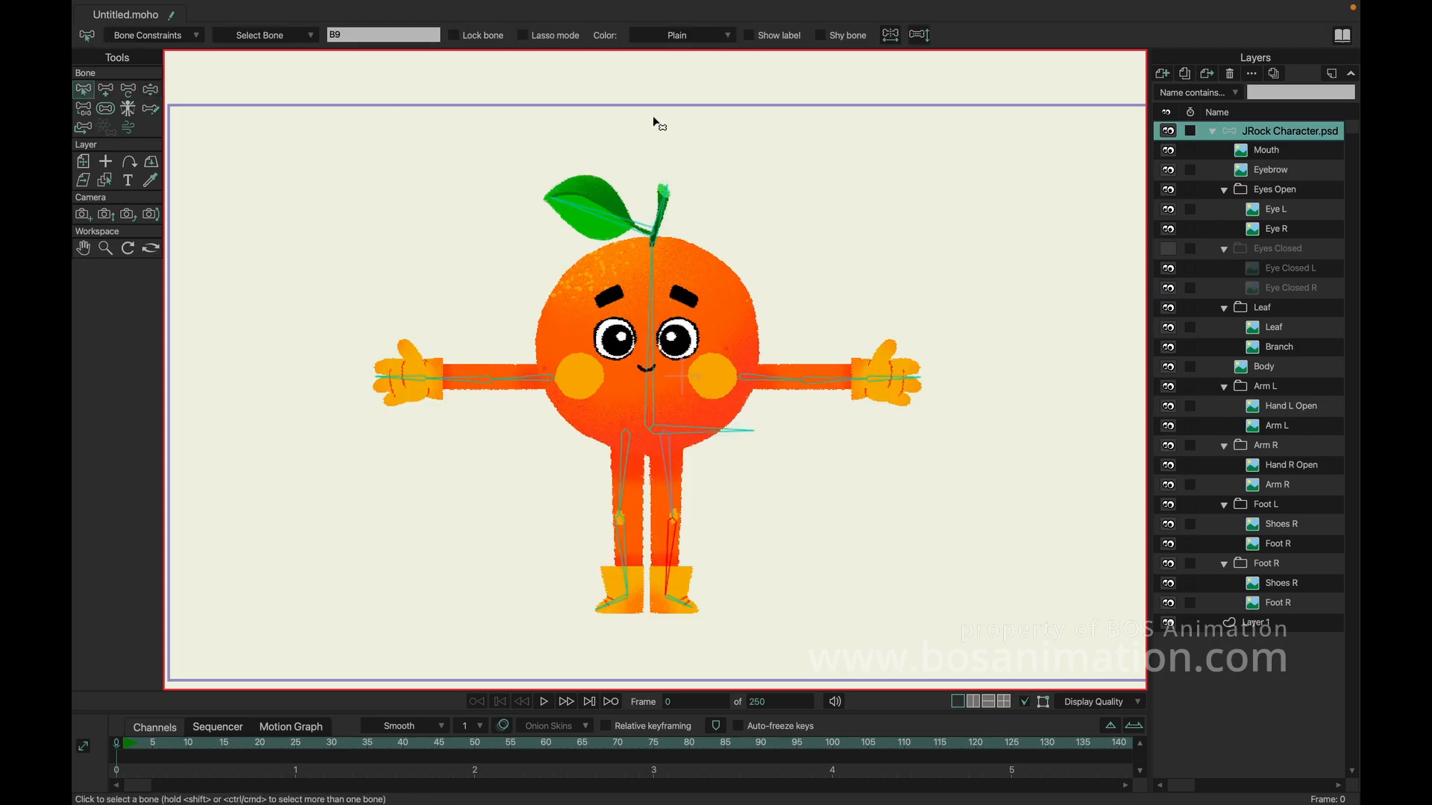
left_click_drag(686, 220, 708, 194)
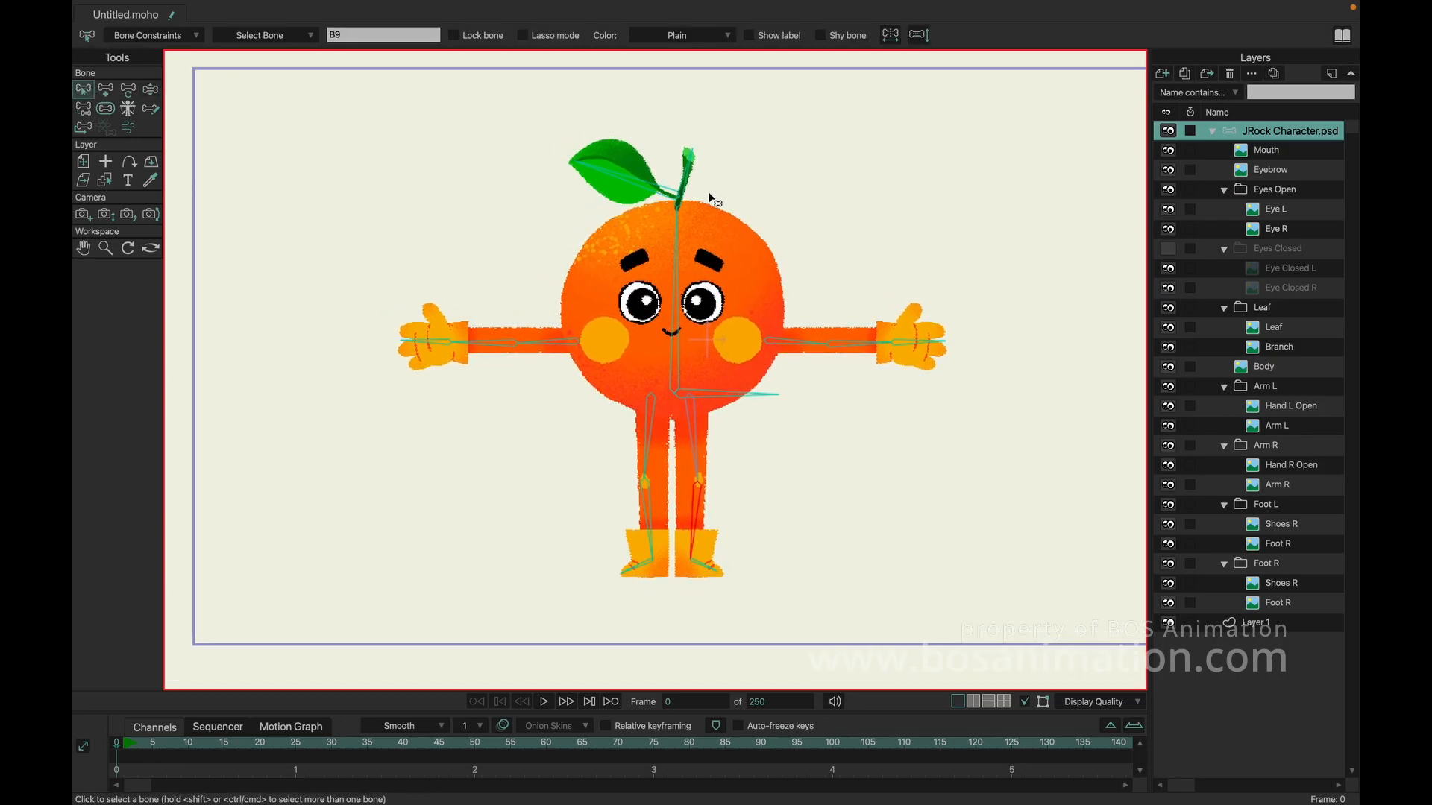